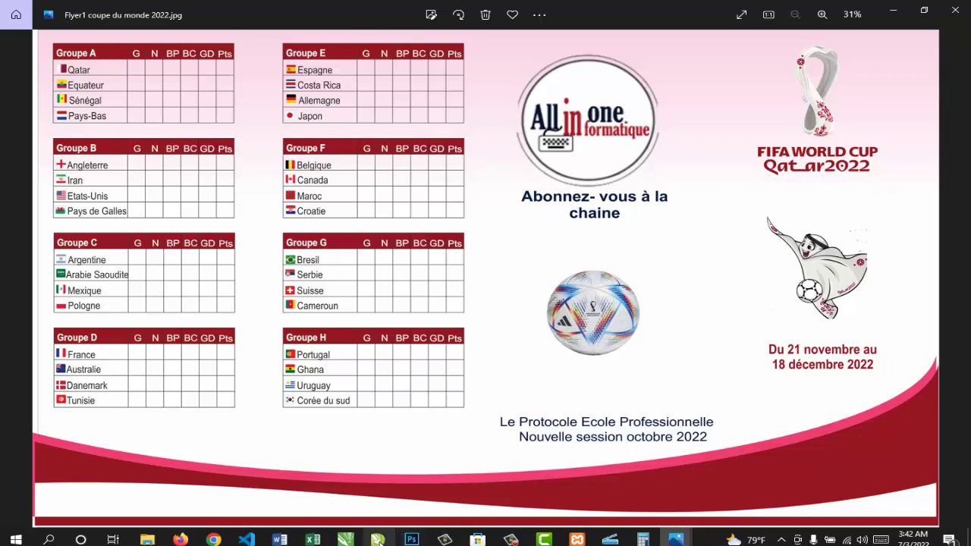
- Review both finished World Cup 2022 flyer images, Flyer2 and Flyer1, and put the image viewer away
mouse_move(380, 540)
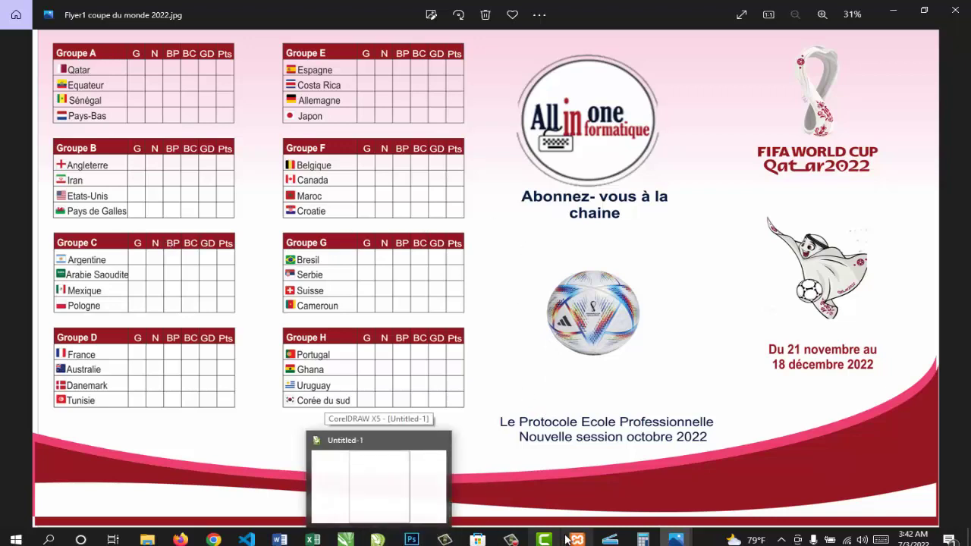
mouse_move(674, 542)
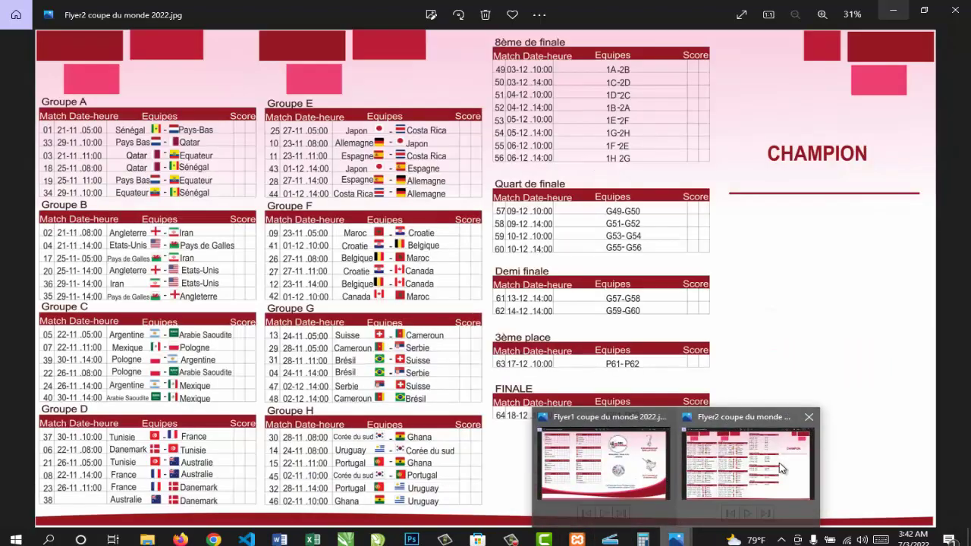
click(783, 468)
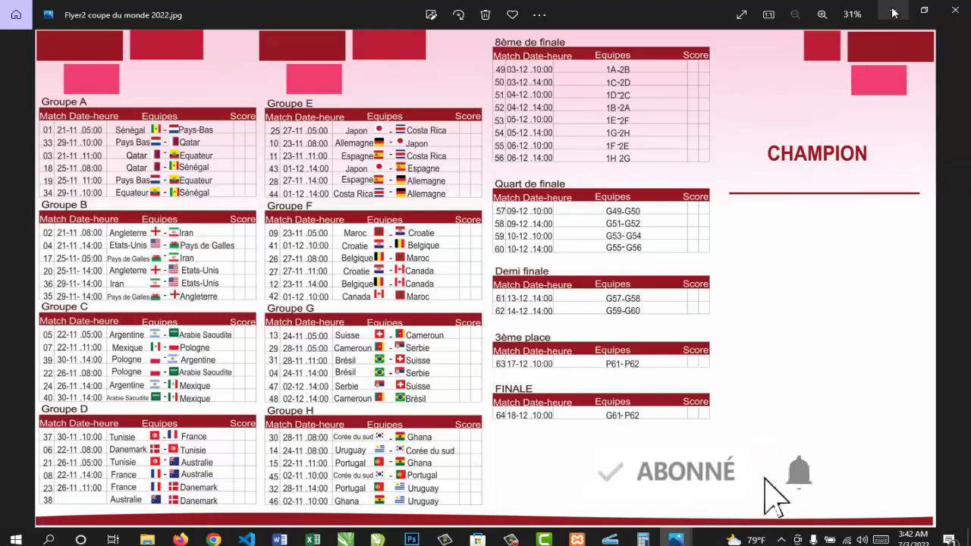
key(Left)
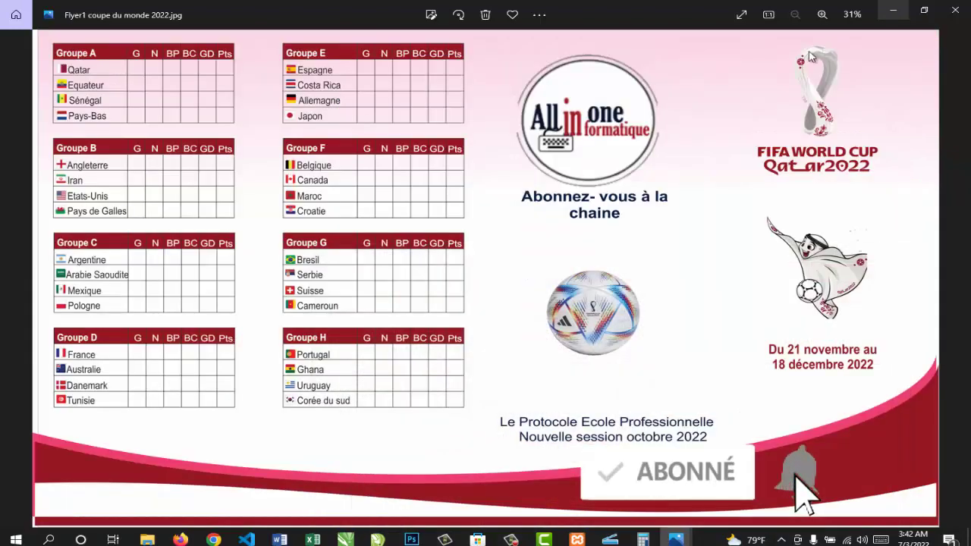
click(893, 13)
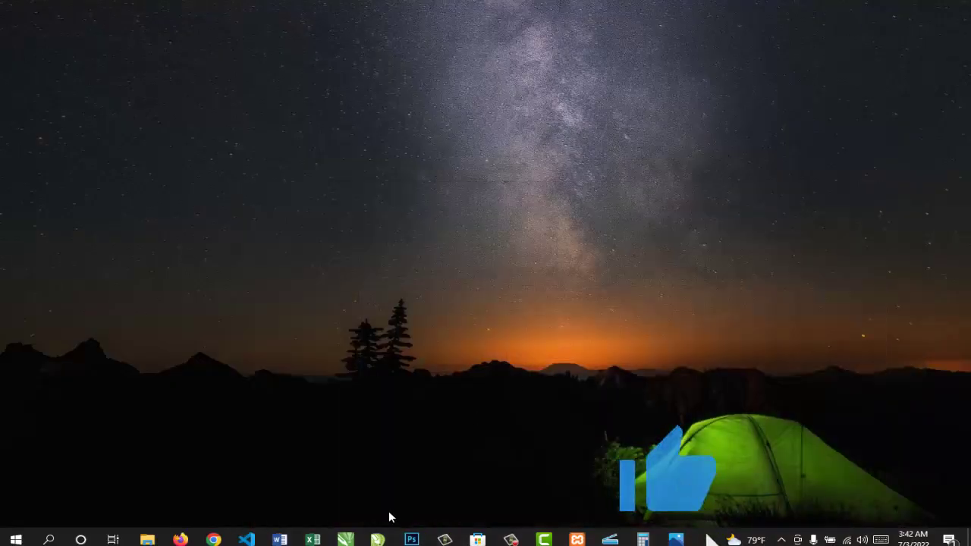
- Switch to the untitled CorelDRAW document, set its page height to 14 inches and turn the page to landscape orientation
mouse_move(378, 538)
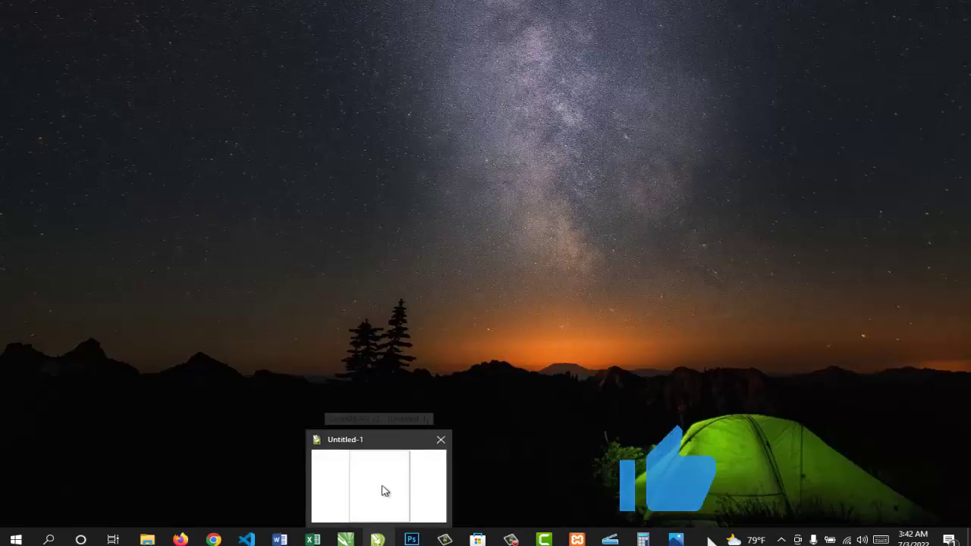
click(385, 491)
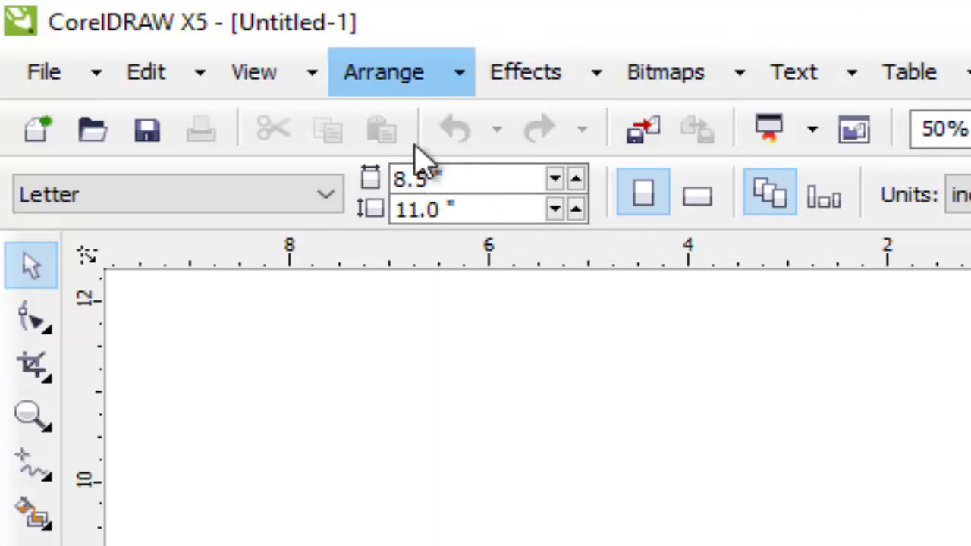
click(416, 209)
double_click(400, 208)
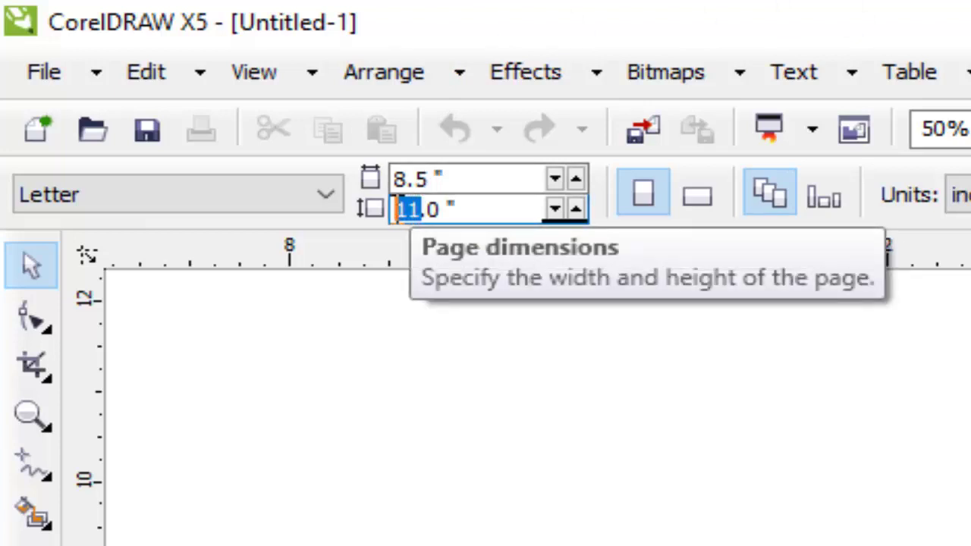
text(14)
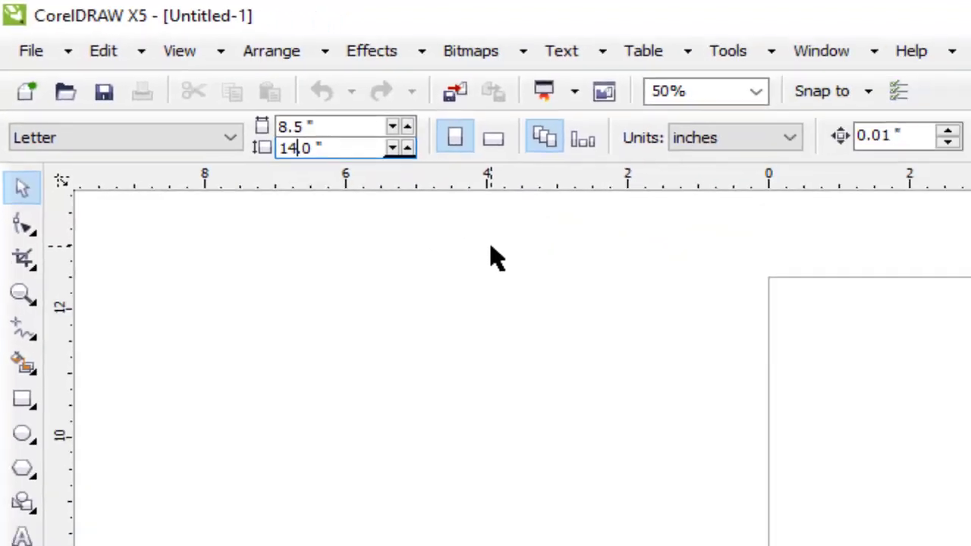
key(Return)
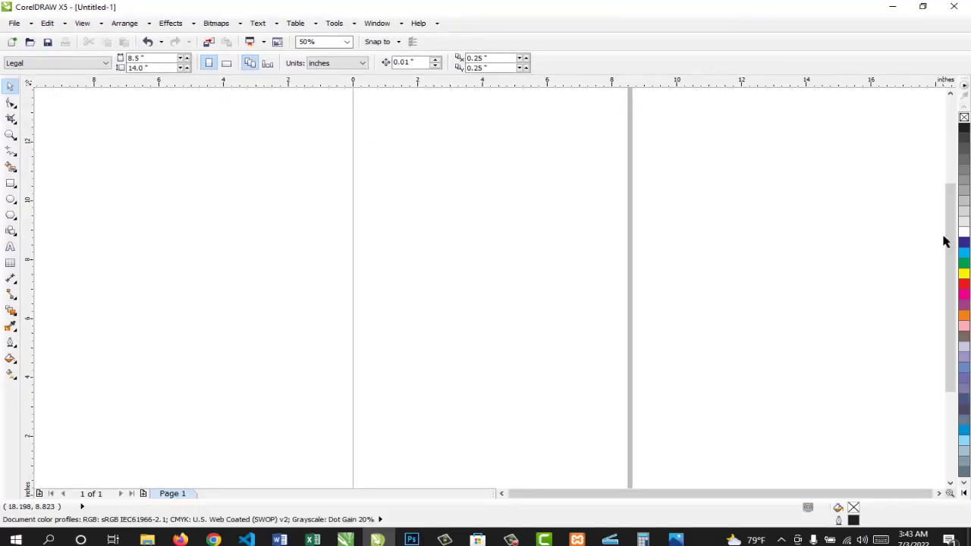
mouse_move(947, 240)
mouse_down()
mouse_move(941, 217)
mouse_move(945, 234)
mouse_up()
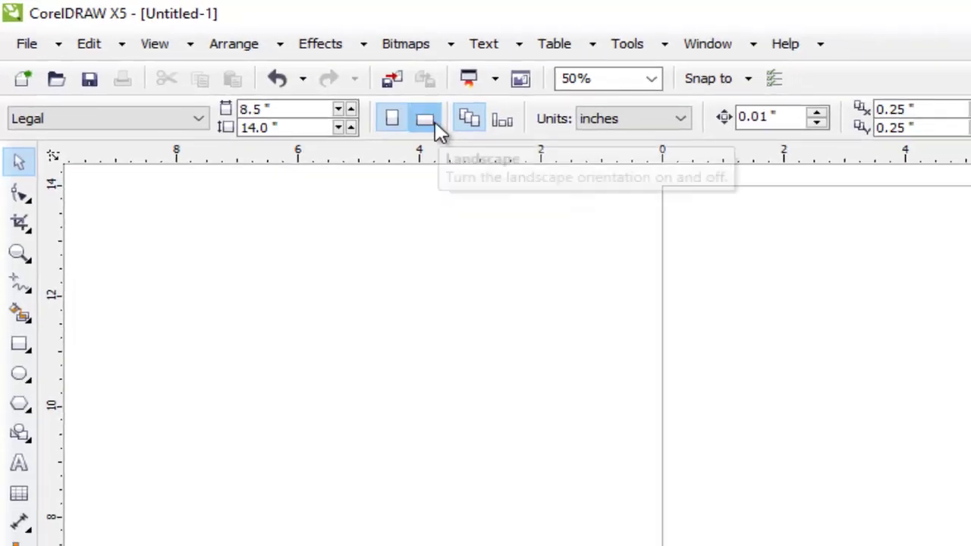
click(283, 80)
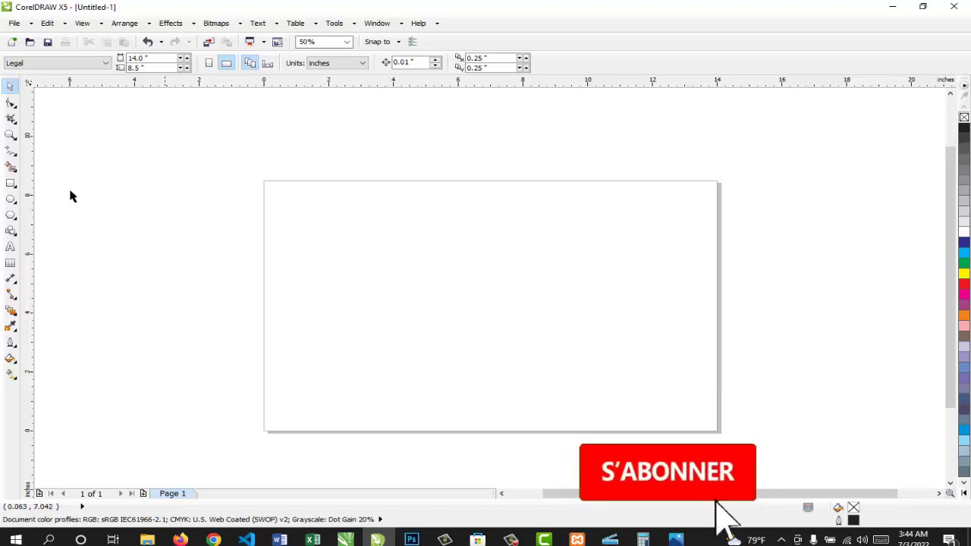
- Draw a thin horizontal rectangle about 4.23 by 0.33 inches outside the page, near its upper-left corner
click(16, 188)
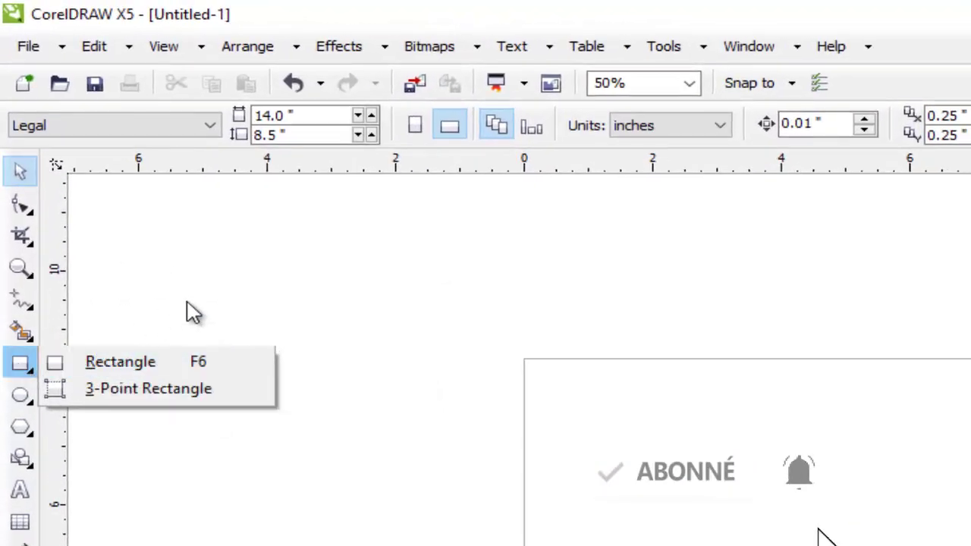
click(19, 364)
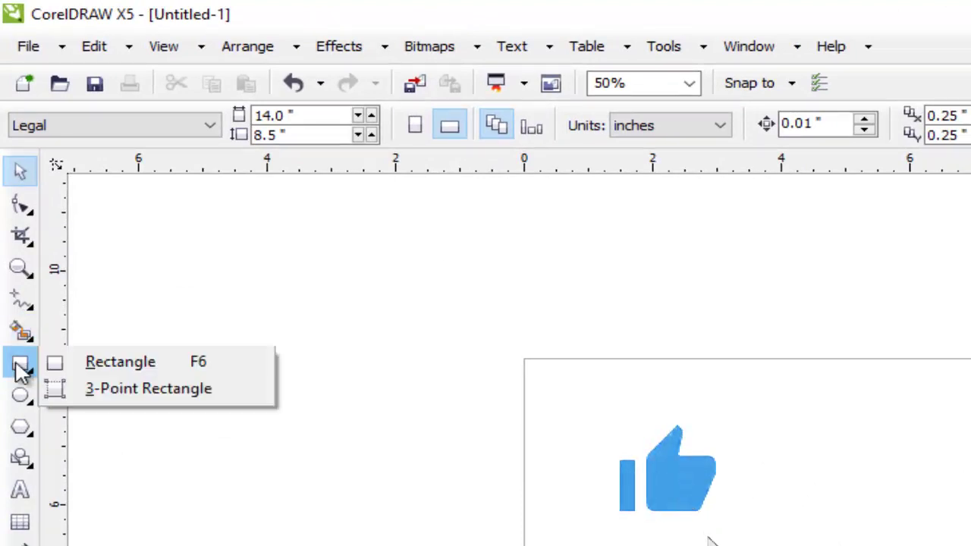
click(99, 362)
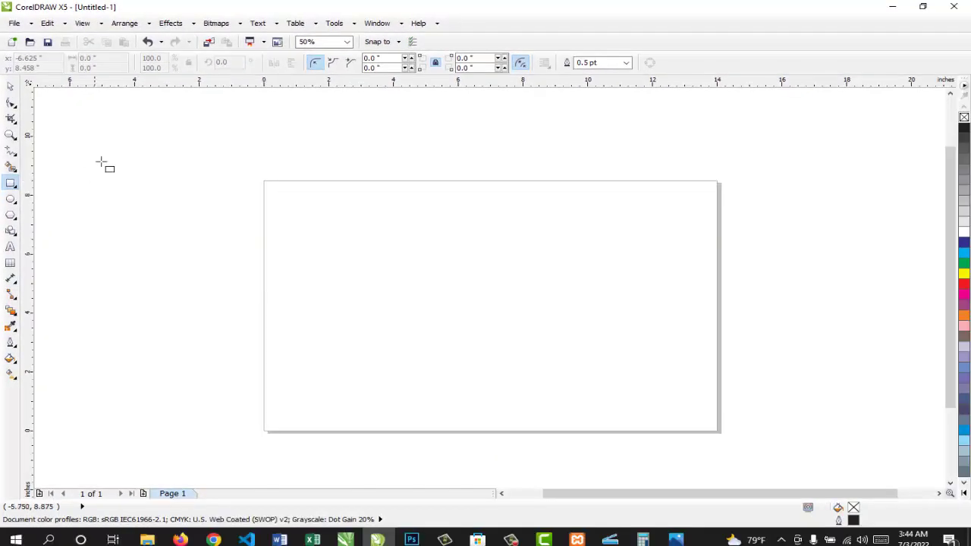
drag(88, 158, 226, 166)
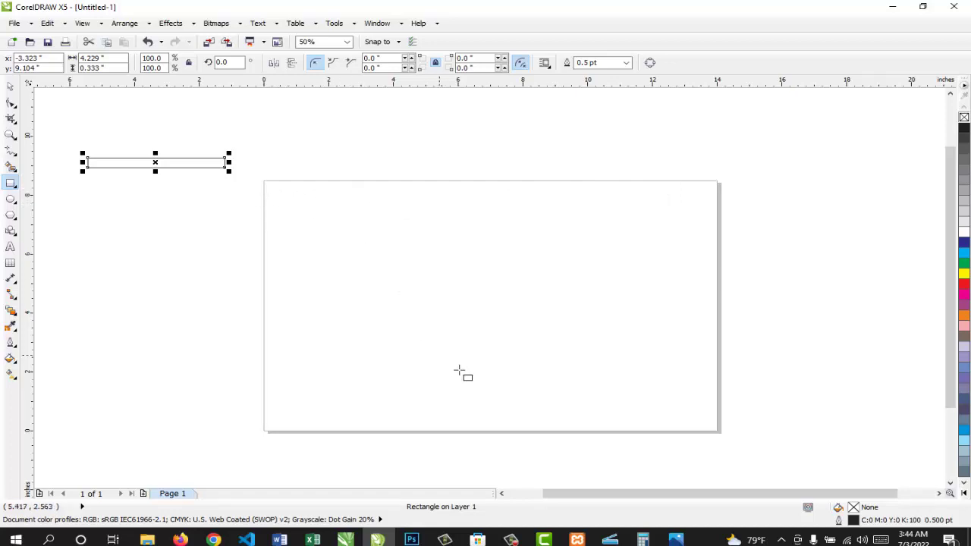
- Divide 14 by 4 in Calculator to find the width of one flyer column, and put Calculator away
click(644, 539)
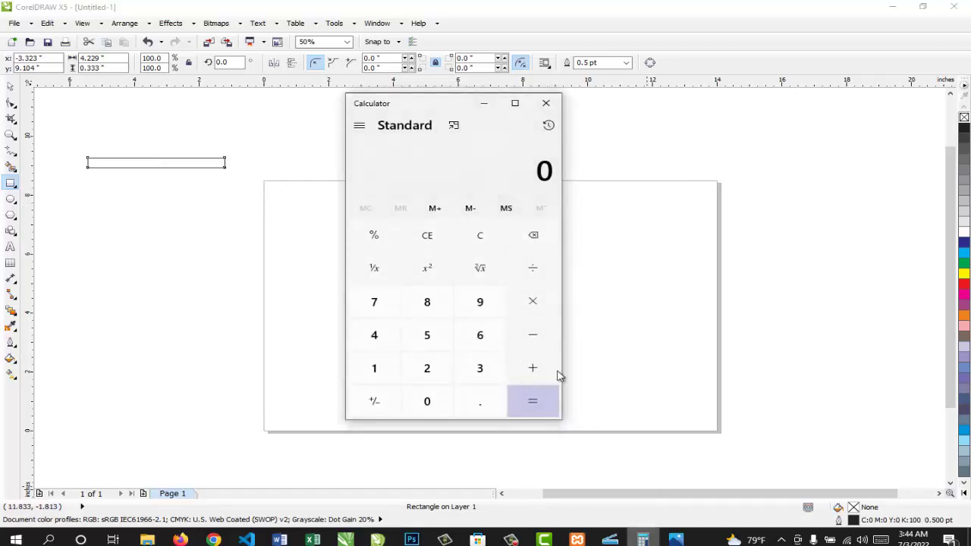
click(381, 367)
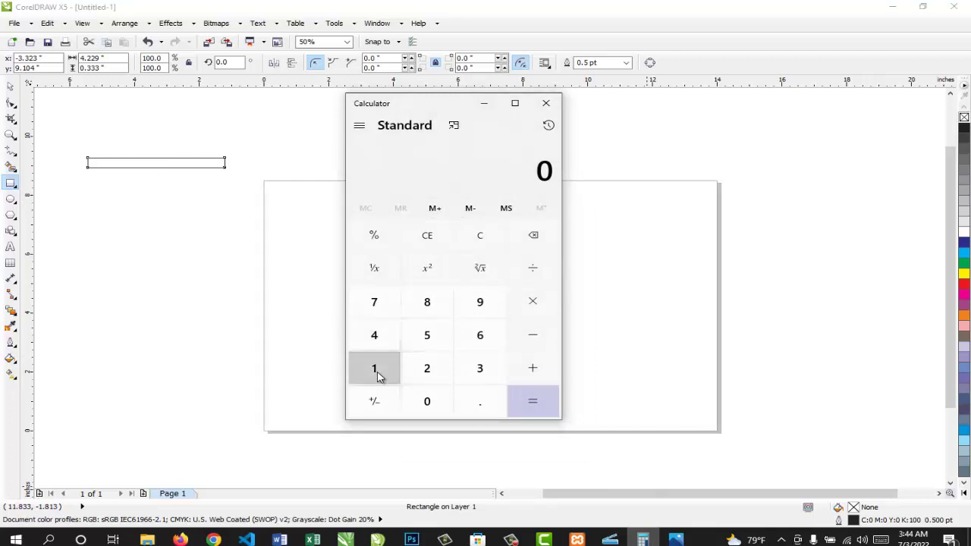
click(374, 335)
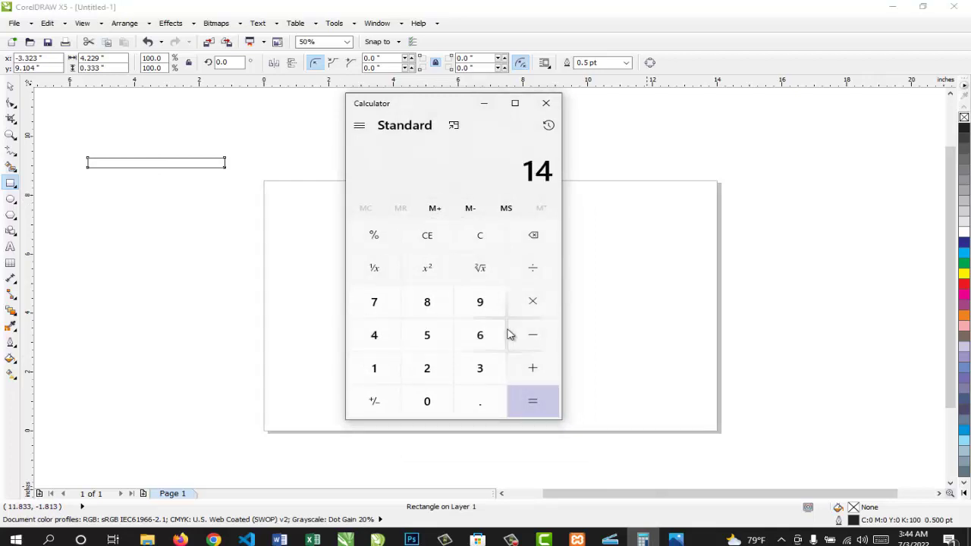
click(534, 267)
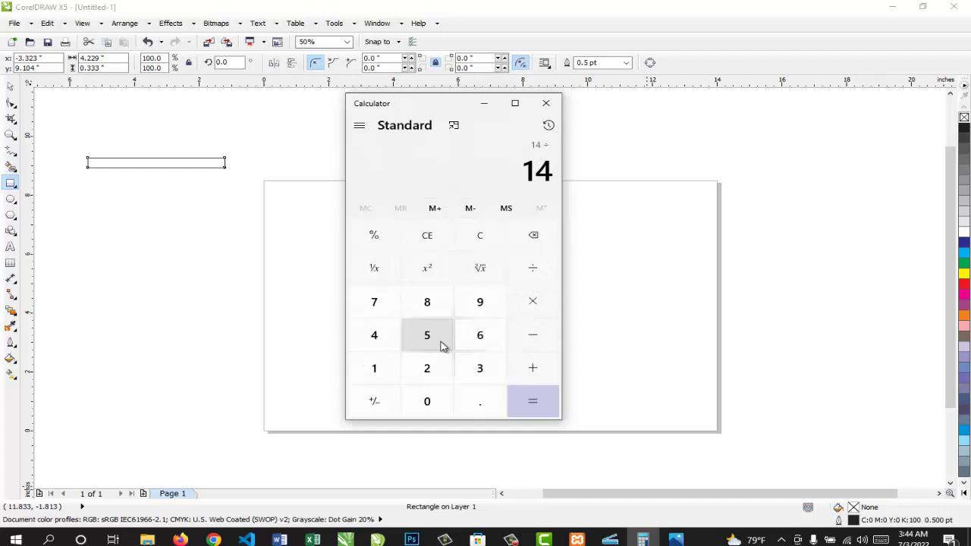
click(377, 341)
click(530, 405)
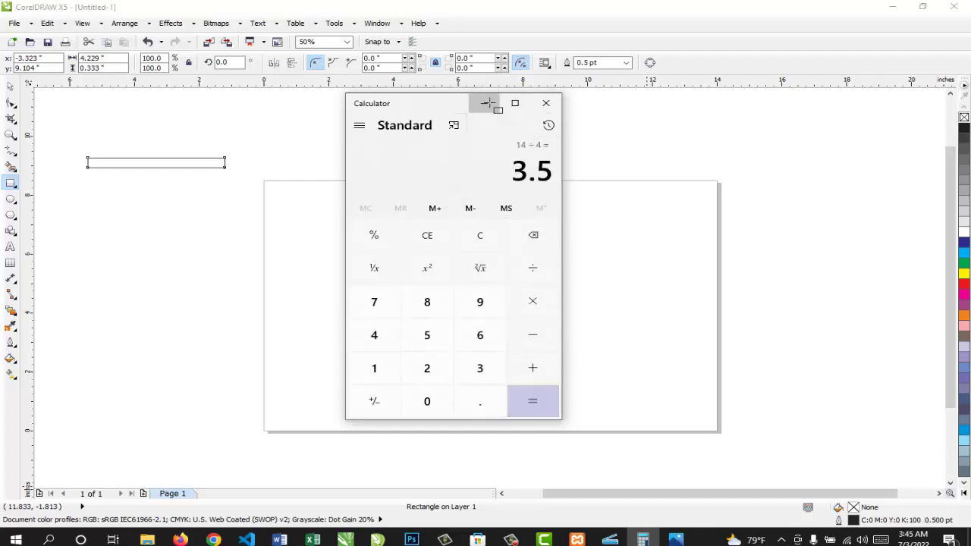
click(484, 103)
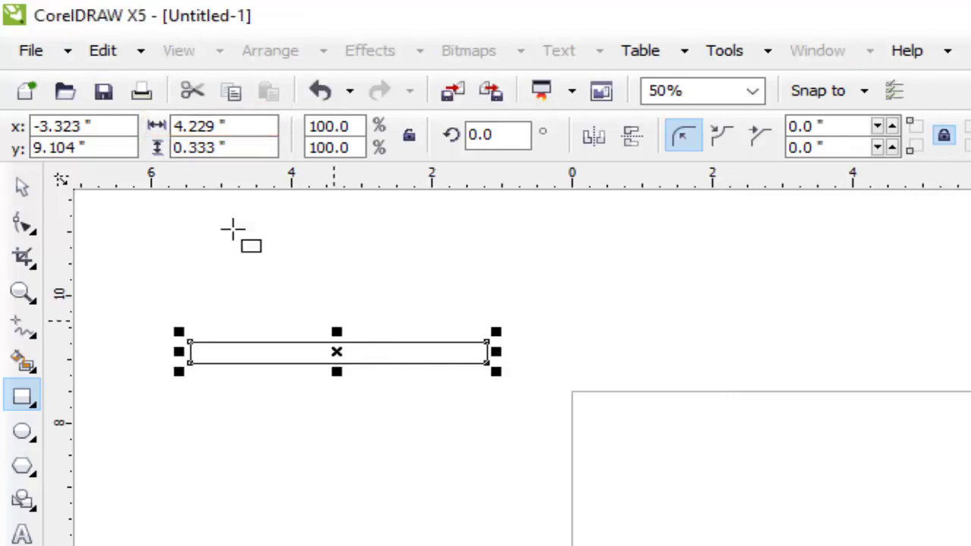
- Set the rectangle's width to 3.5 inches
click(217, 126)
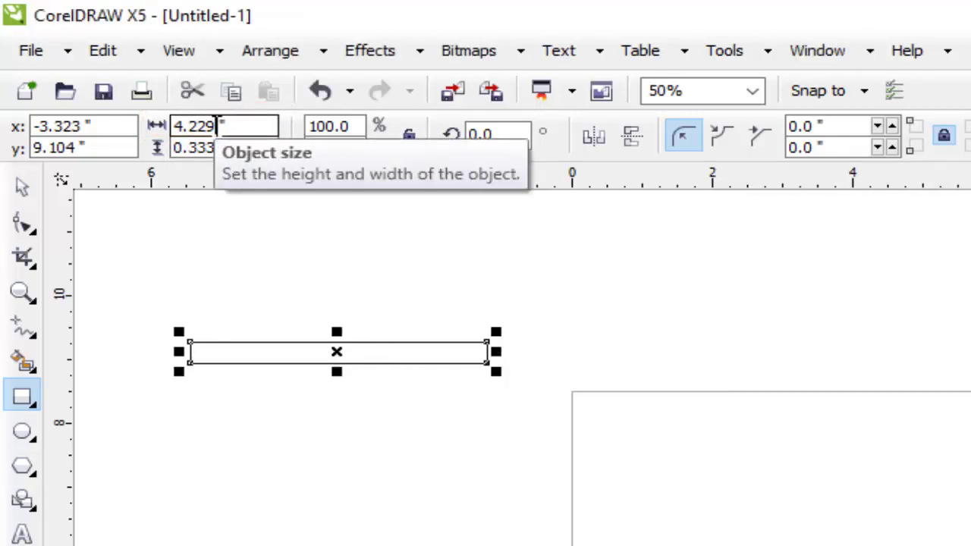
drag(217, 126, 168, 126)
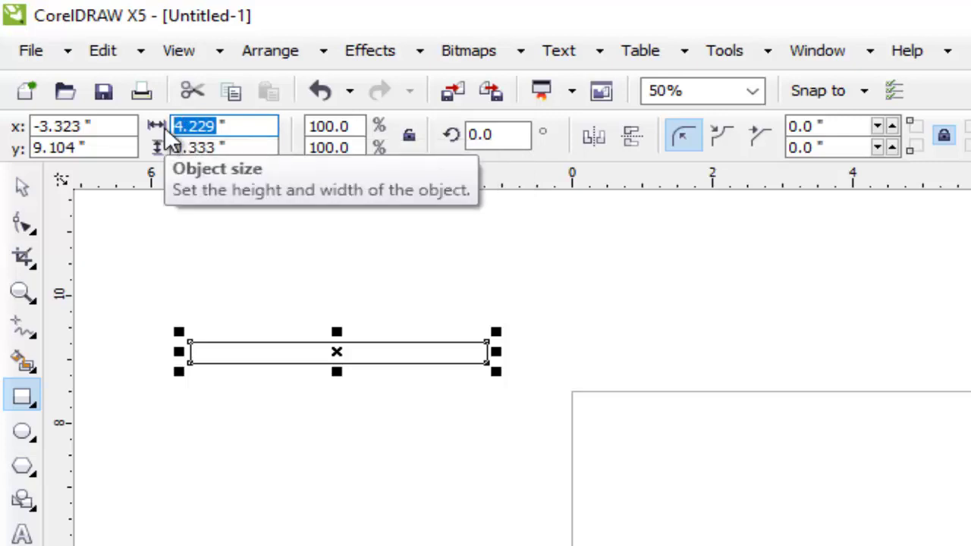
text(3.5)
key(Return)
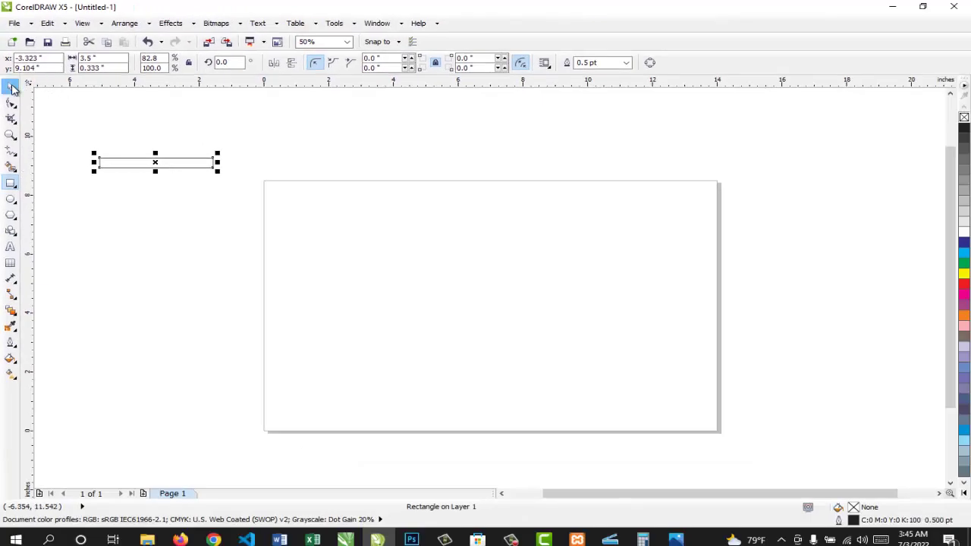
- Move the rectangle onto the page near its upper edge, with its left end lined up on the page's left border
click(12, 88)
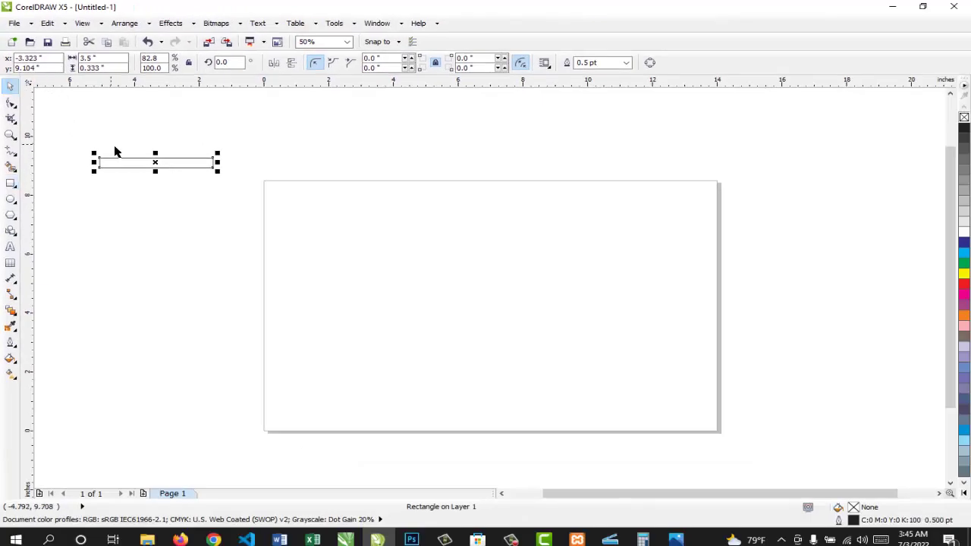
drag(122, 160, 285, 194)
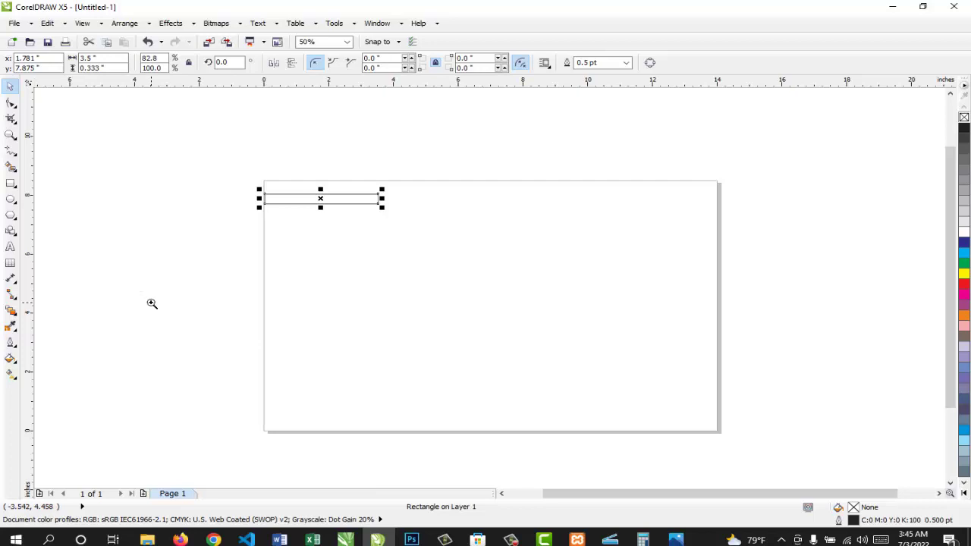
key(z)
click(299, 260)
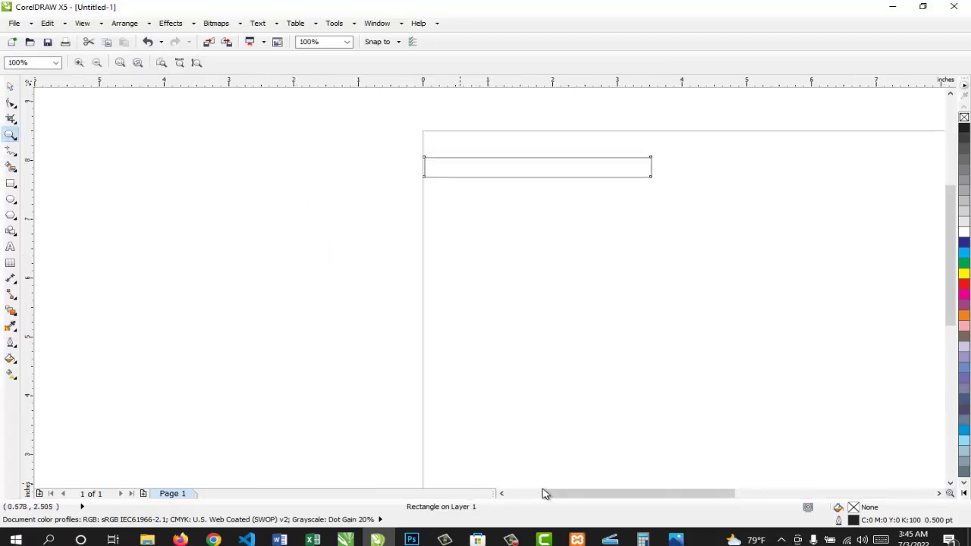
drag(564, 499, 616, 496)
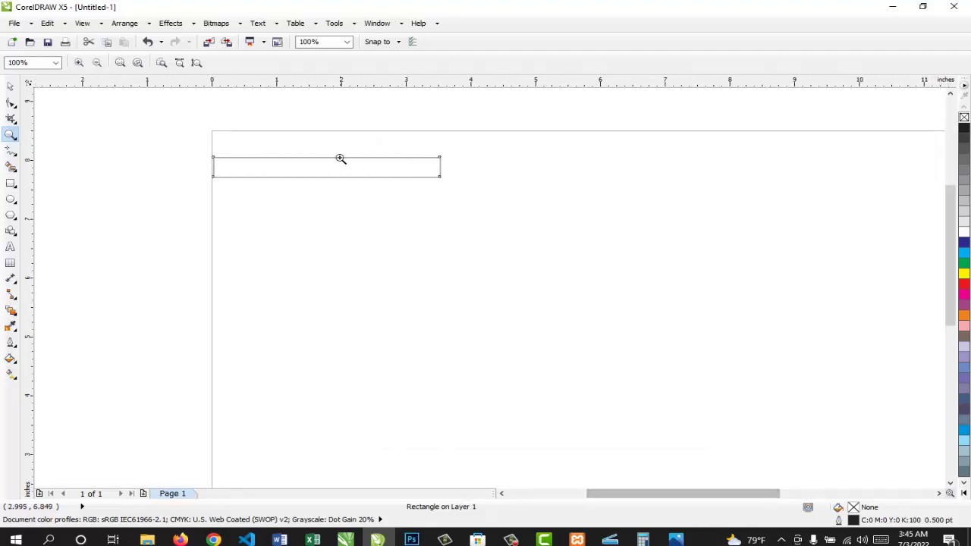
click(346, 42)
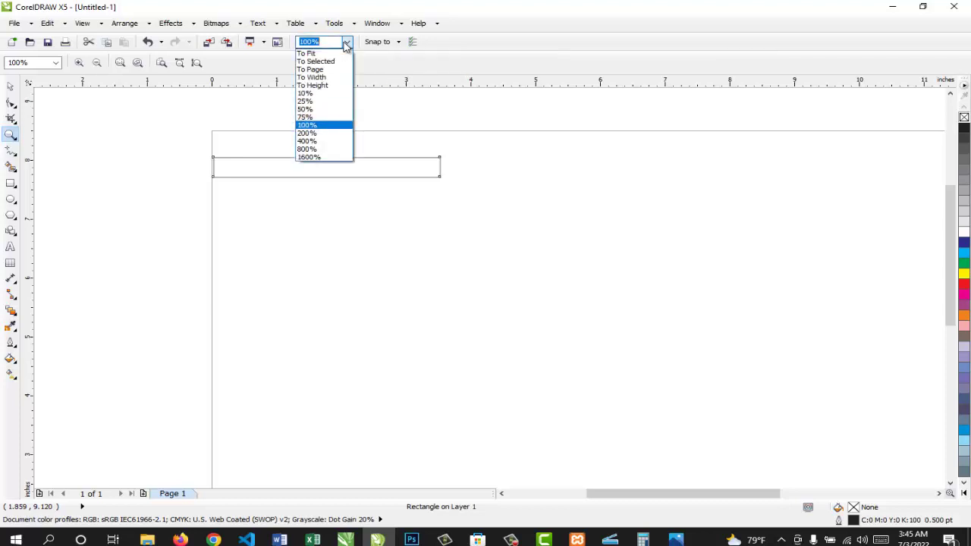
click(306, 119)
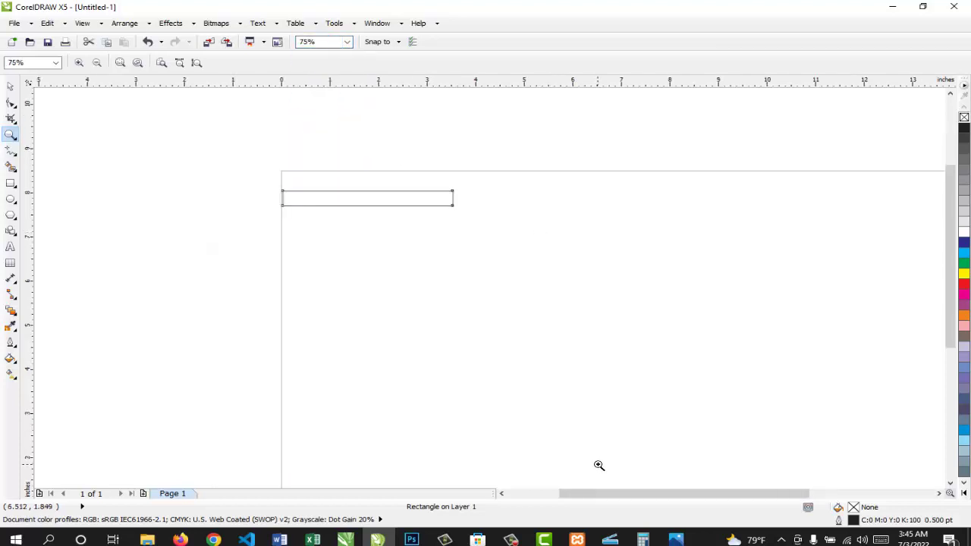
drag(621, 495, 650, 494)
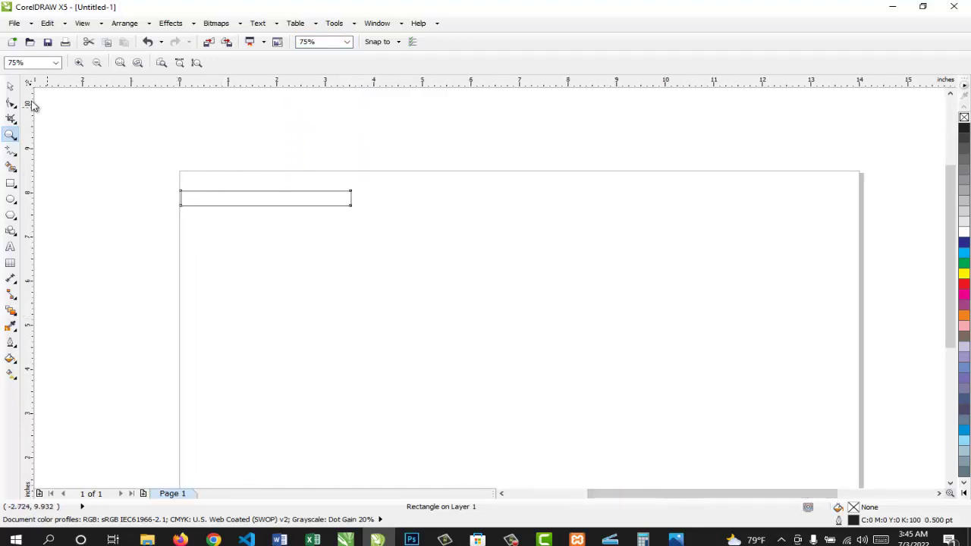
click(11, 88)
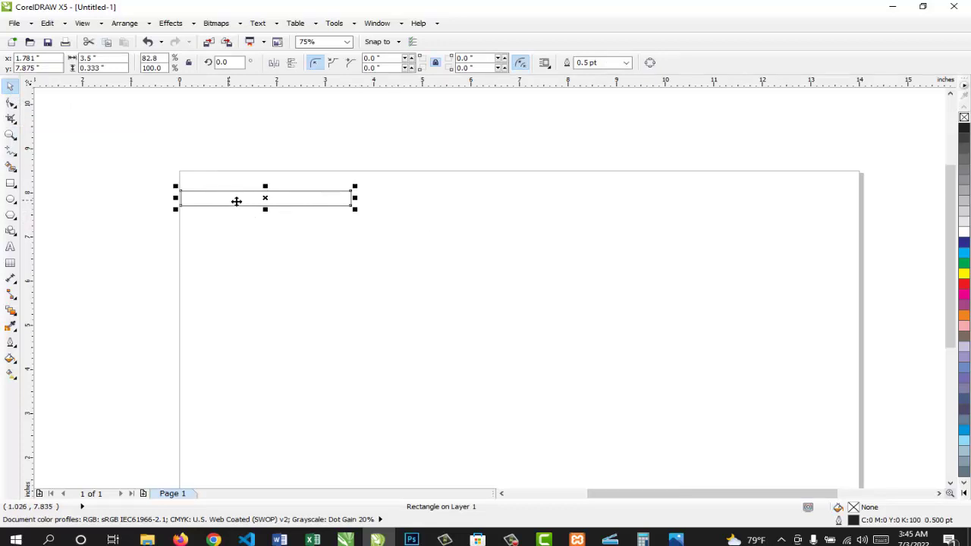
drag(236, 201, 234, 202)
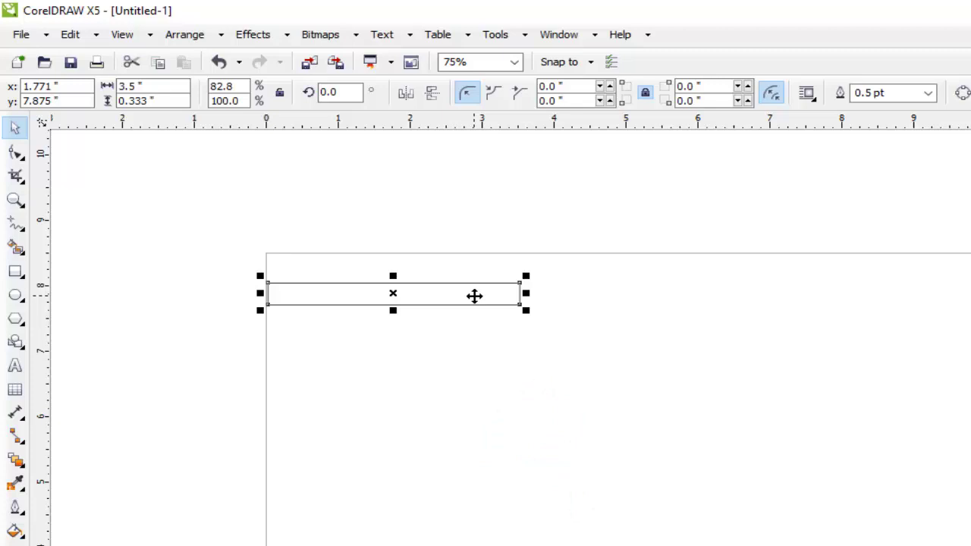
- Make two copies of the 3.5-inch rectangle and place them end to end beside it across the second and third columns
drag(477, 296, 728, 297)
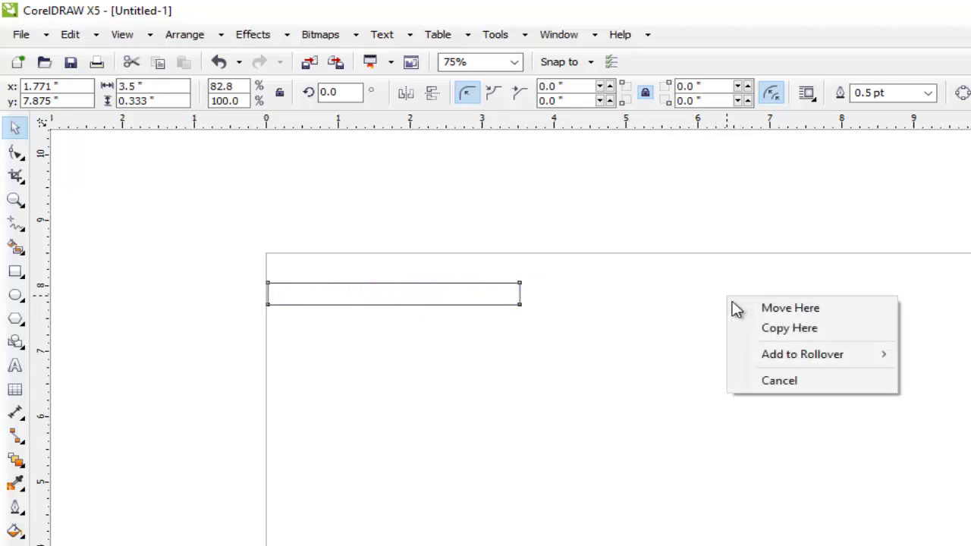
click(763, 326)
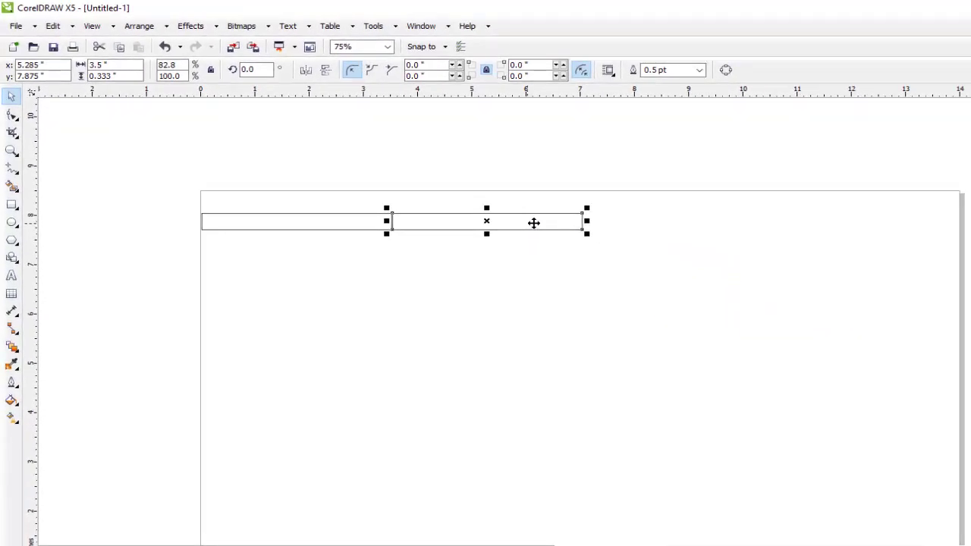
drag(534, 222, 719, 223)
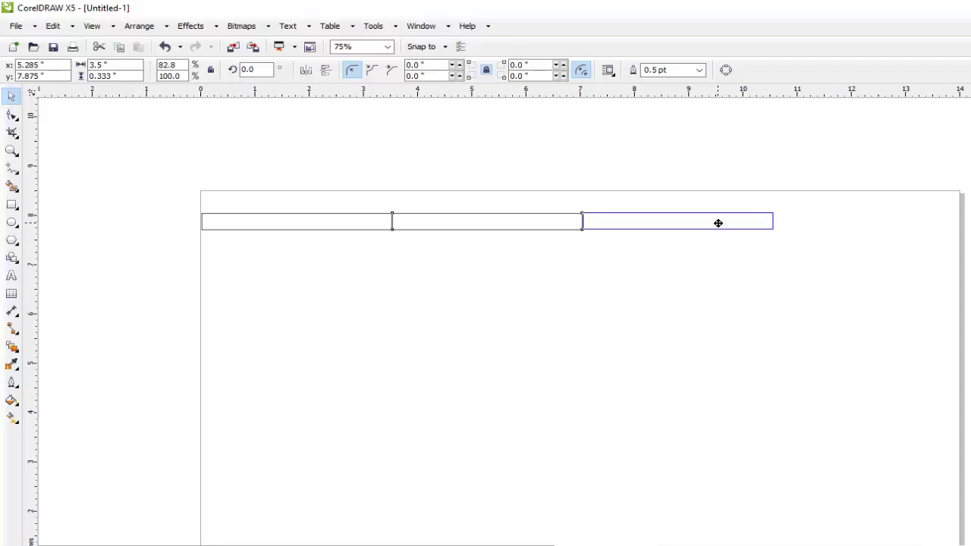
drag(718, 223, 719, 228)
key(Escape)
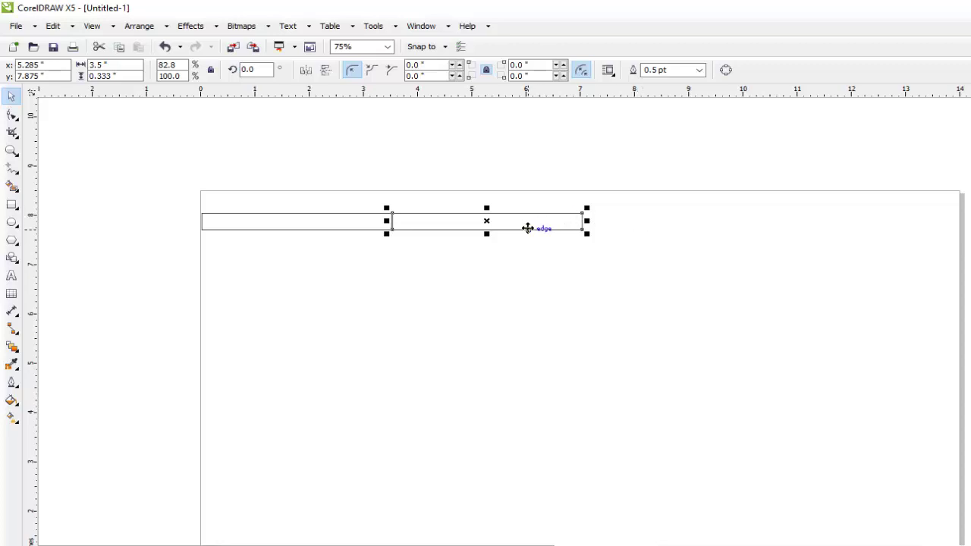
drag(525, 225, 715, 225)
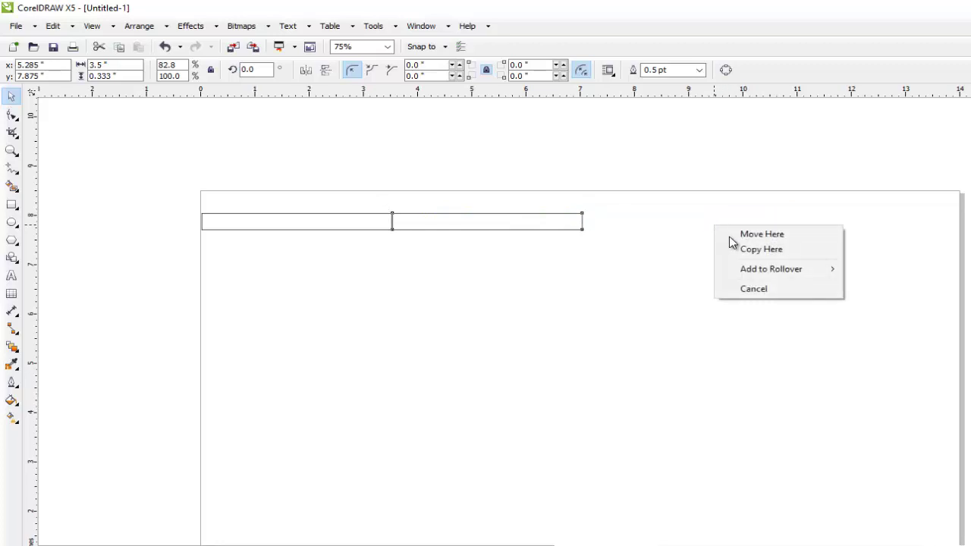
click(747, 250)
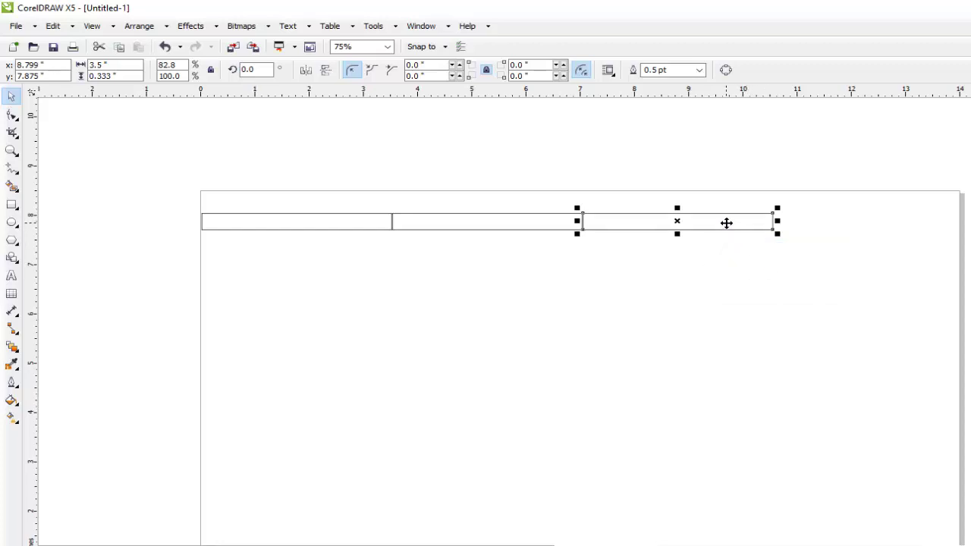
- Copy the third rectangle end to end into the fourth column, reaching the page's right border, and deselect it
drag(728, 223, 918, 222)
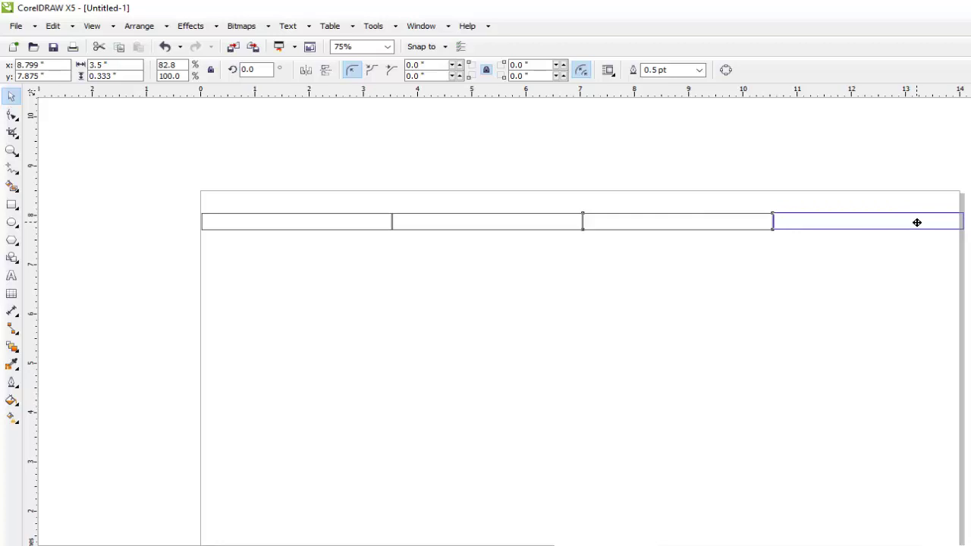
drag(918, 222, 877, 227)
key(Escape)
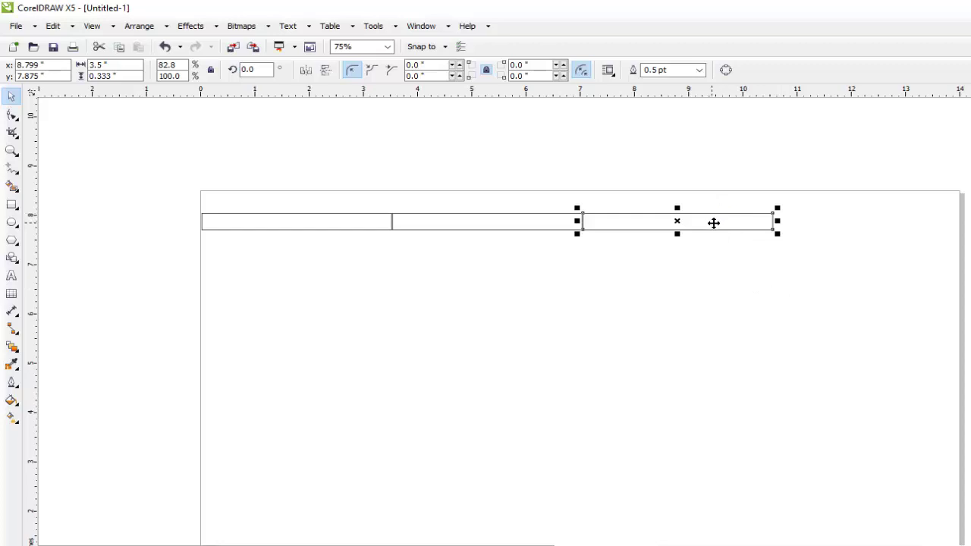
drag(714, 223, 902, 224)
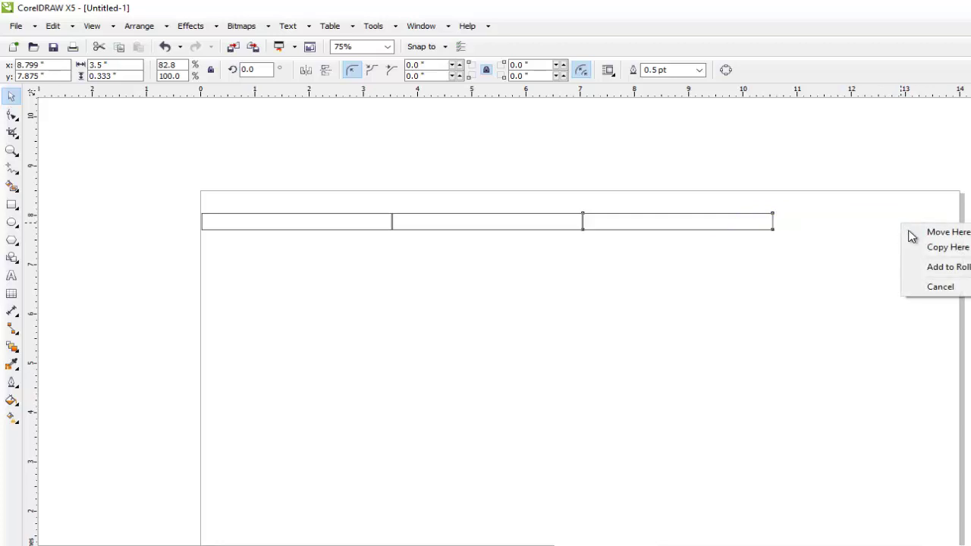
click(926, 249)
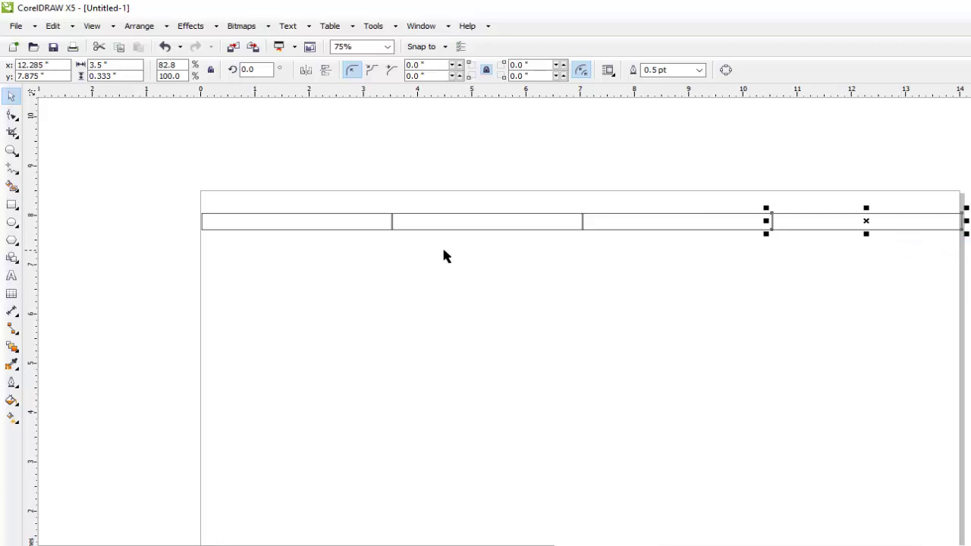
key(Escape)
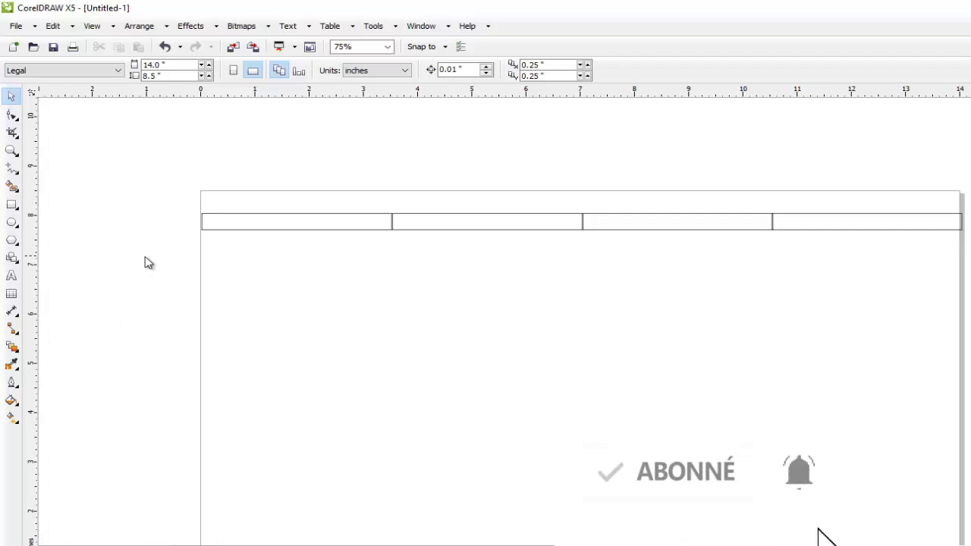
- Place three vertical guidelines at the joints between the four rectangles, at about 3.53, 7.04 and 10.55 inches
drag(148, 263, 392, 247)
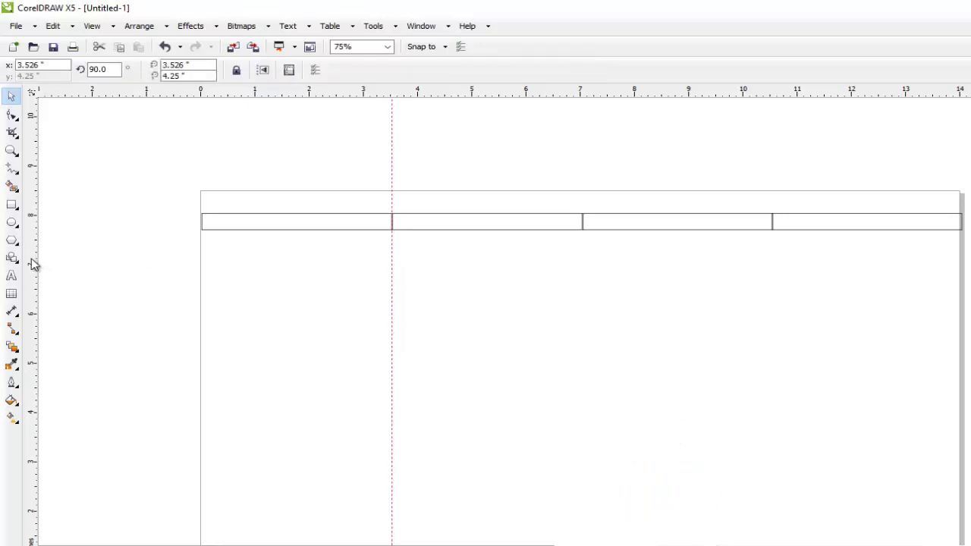
drag(33, 264, 581, 280)
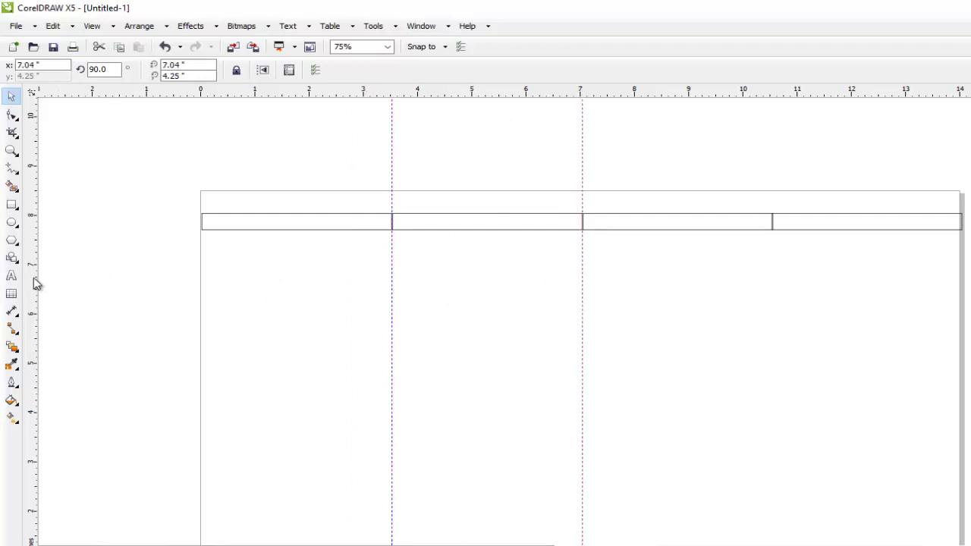
drag(37, 284, 772, 279)
scroll(486, 304, down, 1)
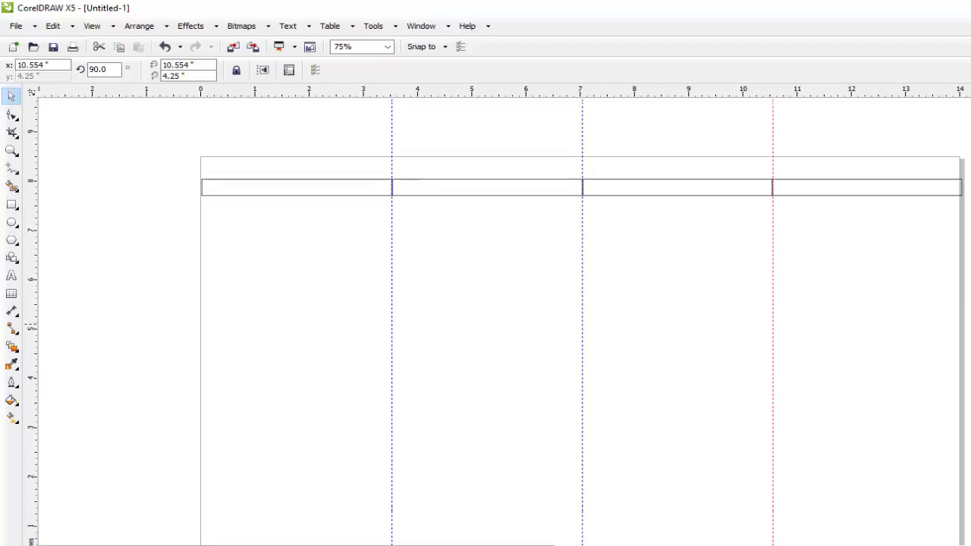
- Close Calculator and delete all four measuring rectangles, leaving only the guidelines on the page
key(alt+Tab)
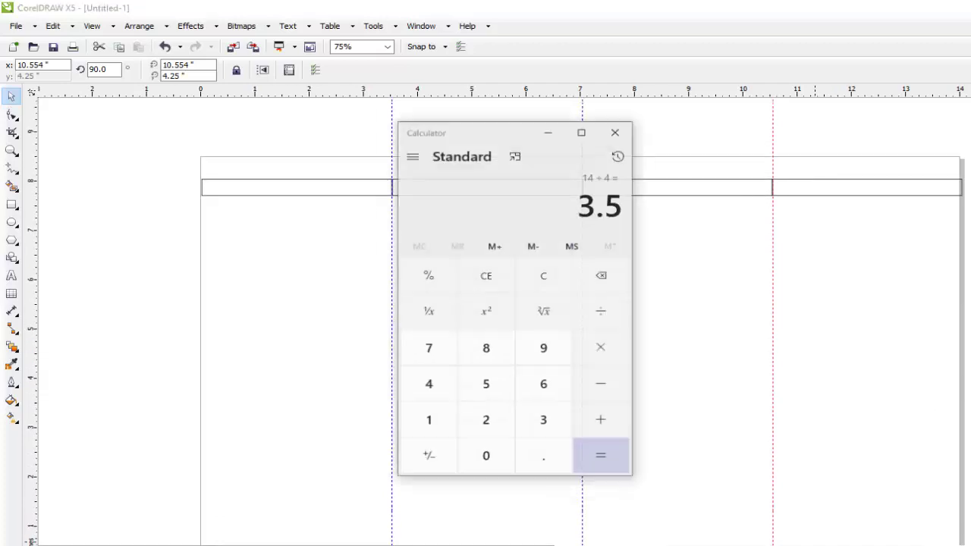
key(alt+F4)
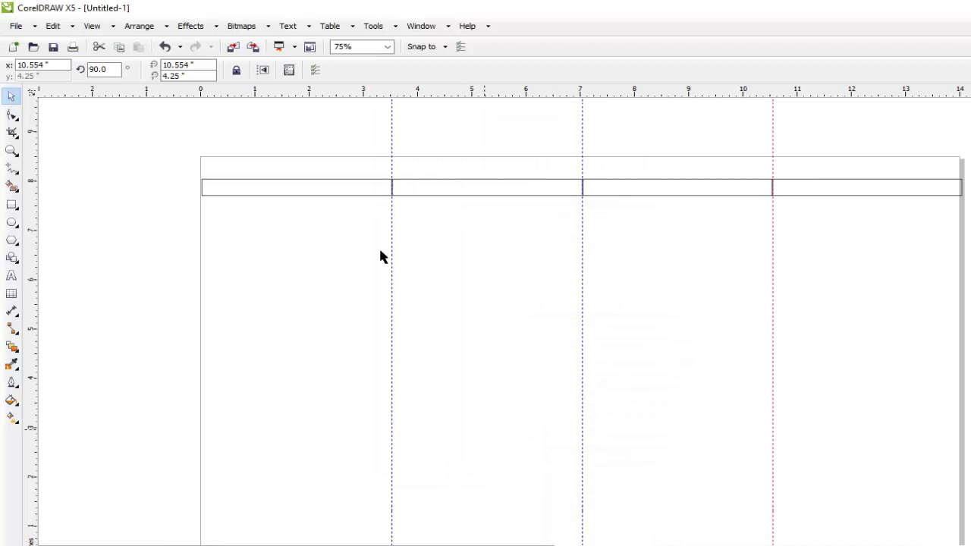
click(319, 196)
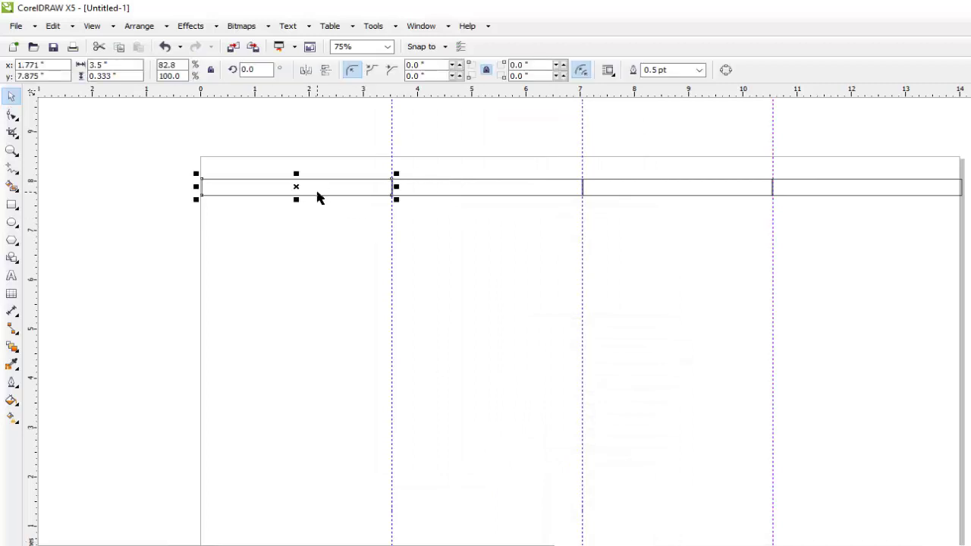
key(Delete)
drag(338, 162, 970, 205)
key(Delete)
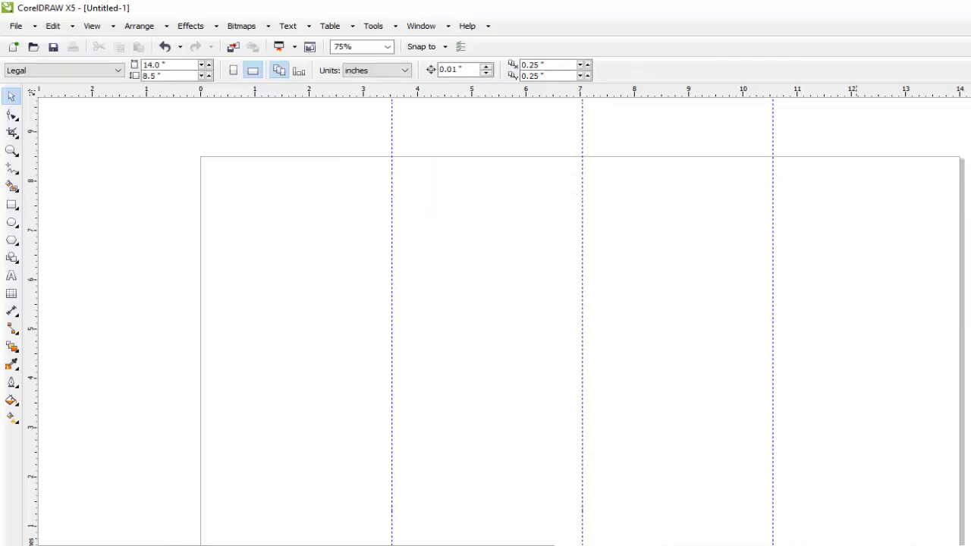
- Import 640px-2022_FIFA_World_Cup.svg.png from the Flyers coupe du monde 2022 folder at about 2.08 by 2.49 inches, centred near the top of the fourth column
scroll(665, 543, down, 1)
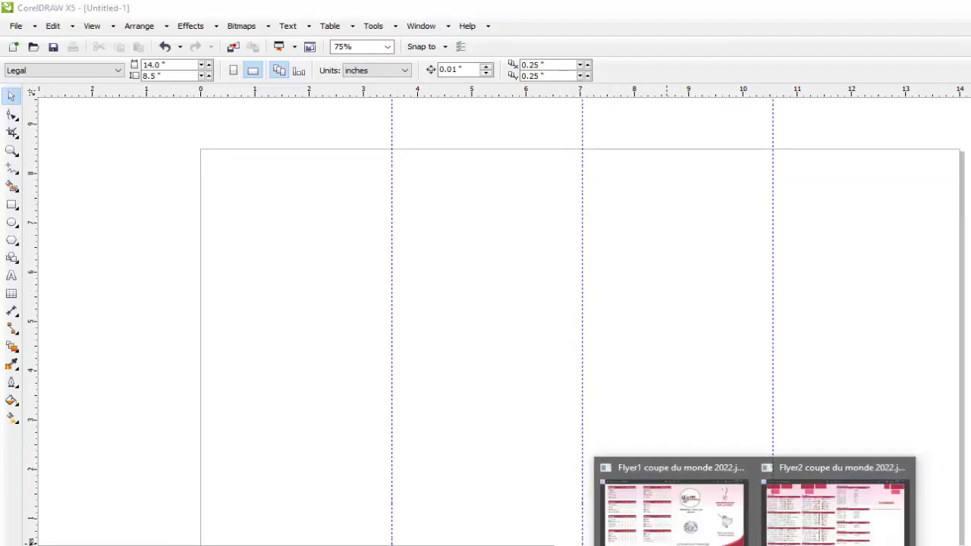
click(676, 507)
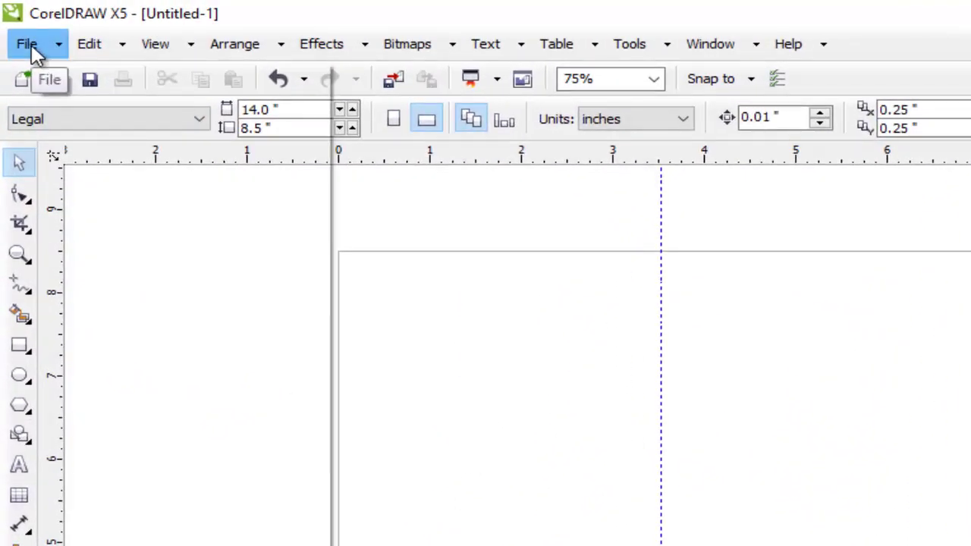
click(32, 47)
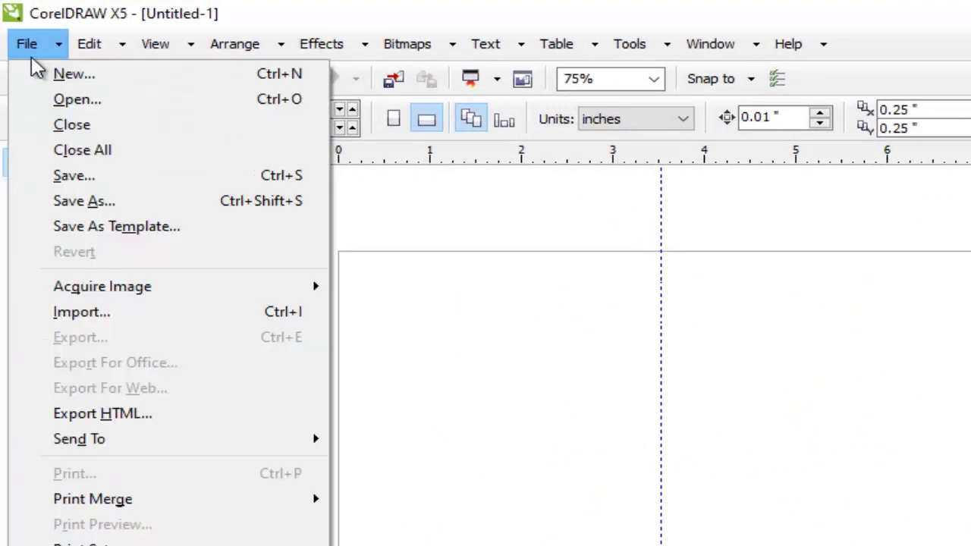
click(81, 317)
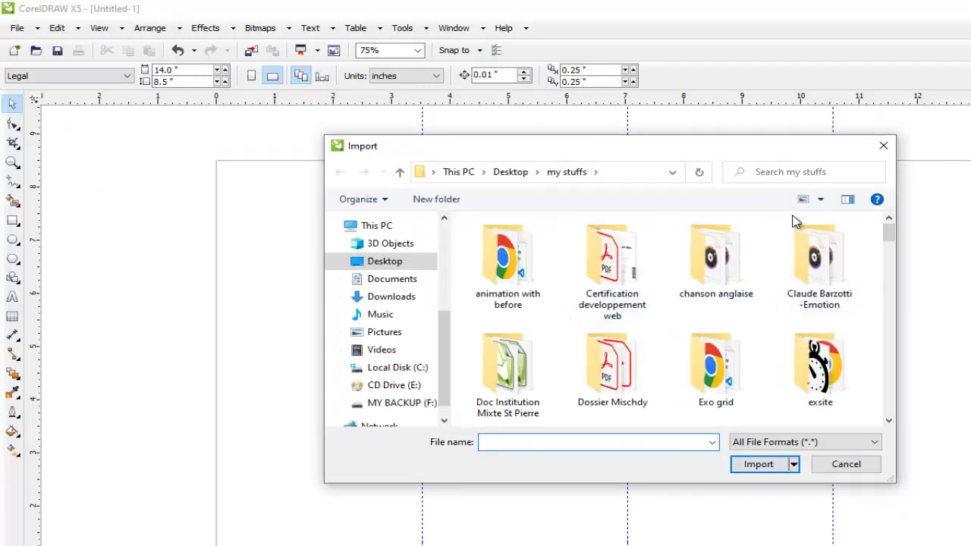
scroll(892, 240, down, 3)
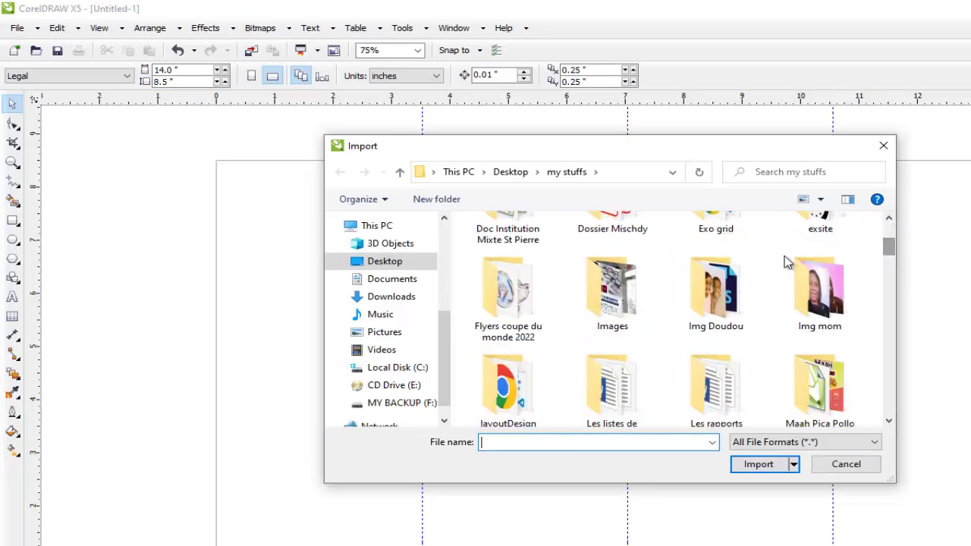
double_click(521, 304)
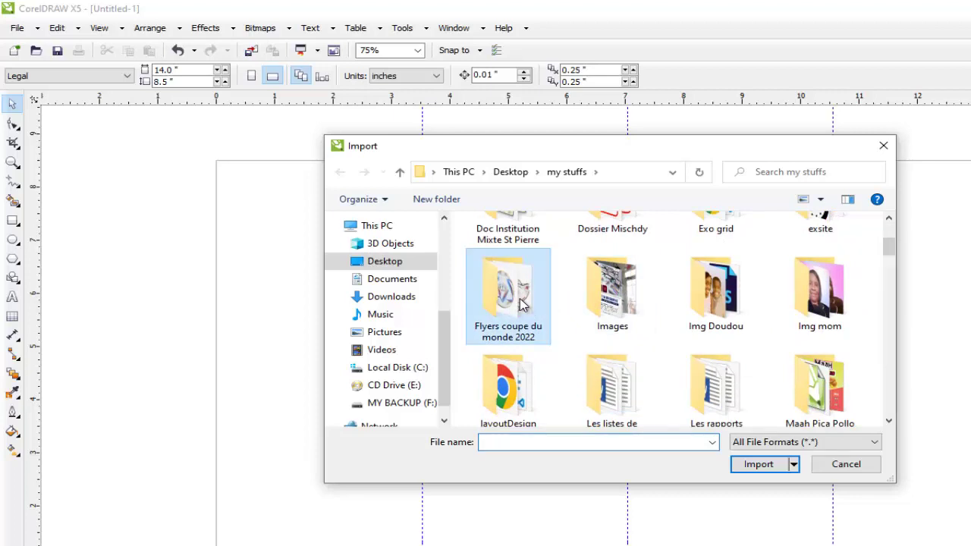
click(584, 275)
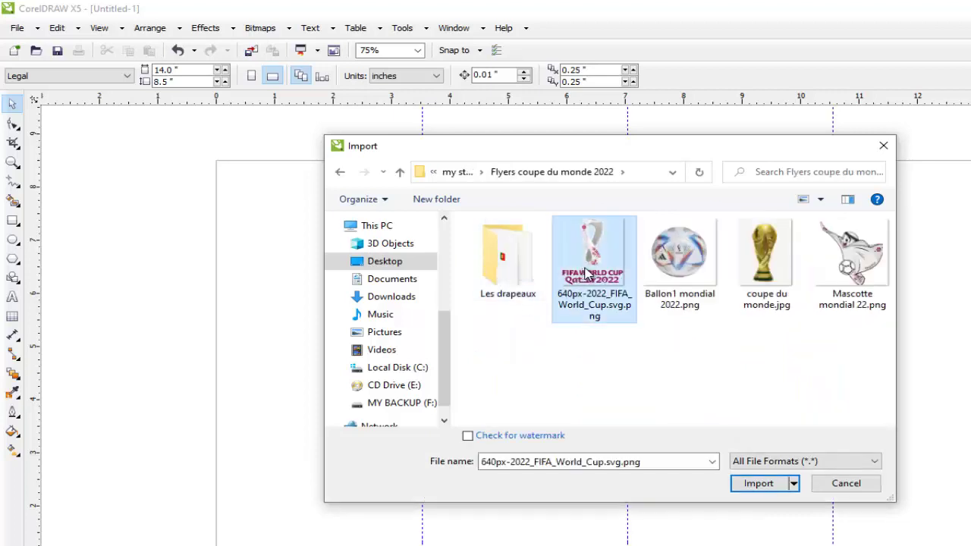
click(760, 488)
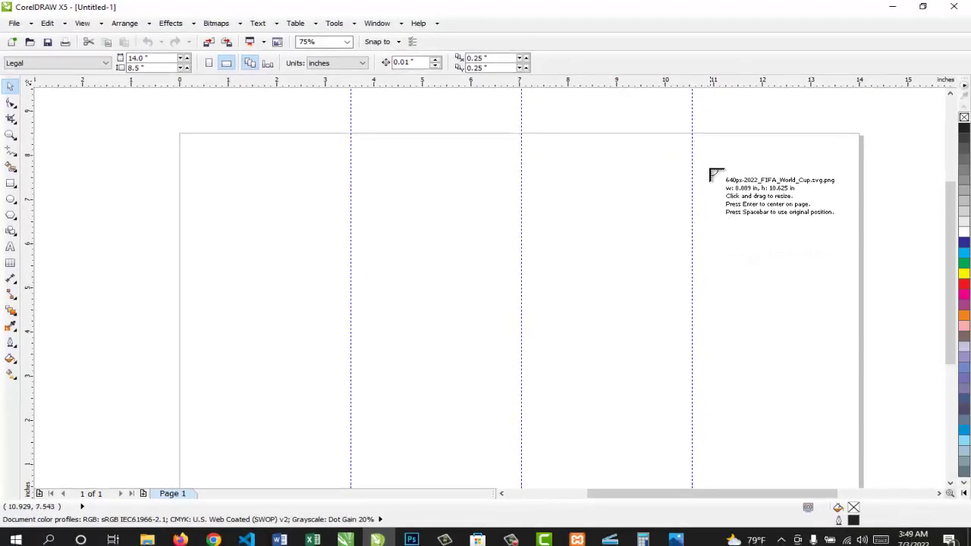
drag(710, 155, 841, 265)
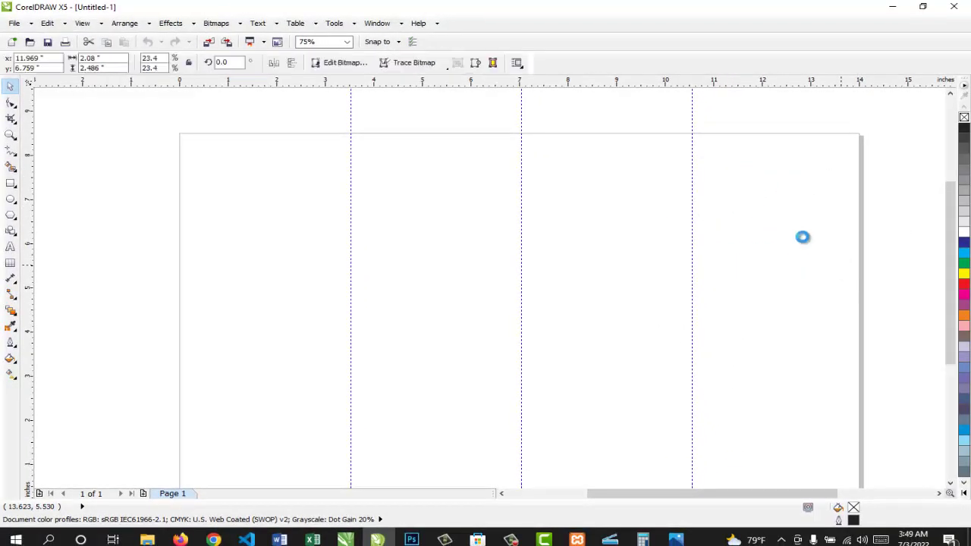
drag(760, 211, 775, 218)
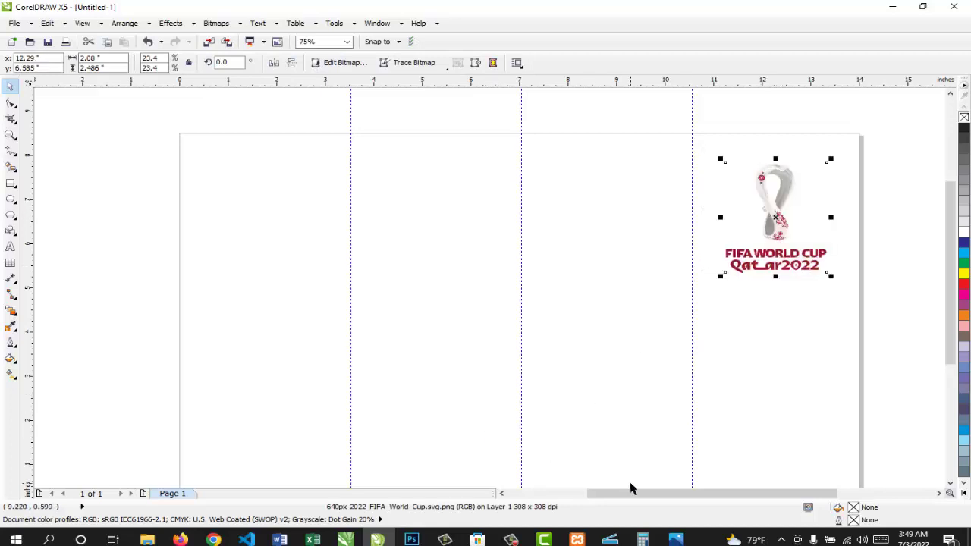
- Check the layout of the reference image Flyer1 coupe du monde 2022.jpg in the photo viewer, and return to the CorelDRAW document
click(675, 539)
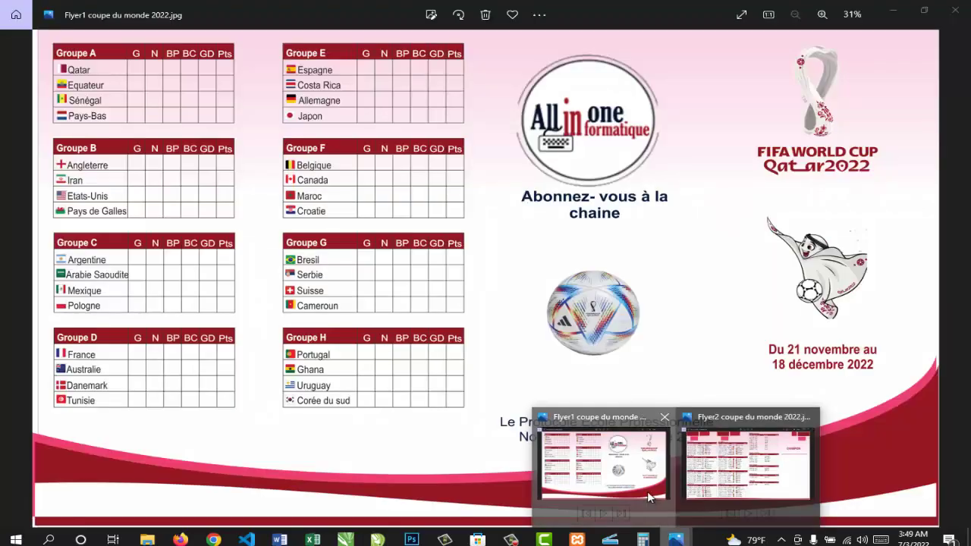
click(647, 491)
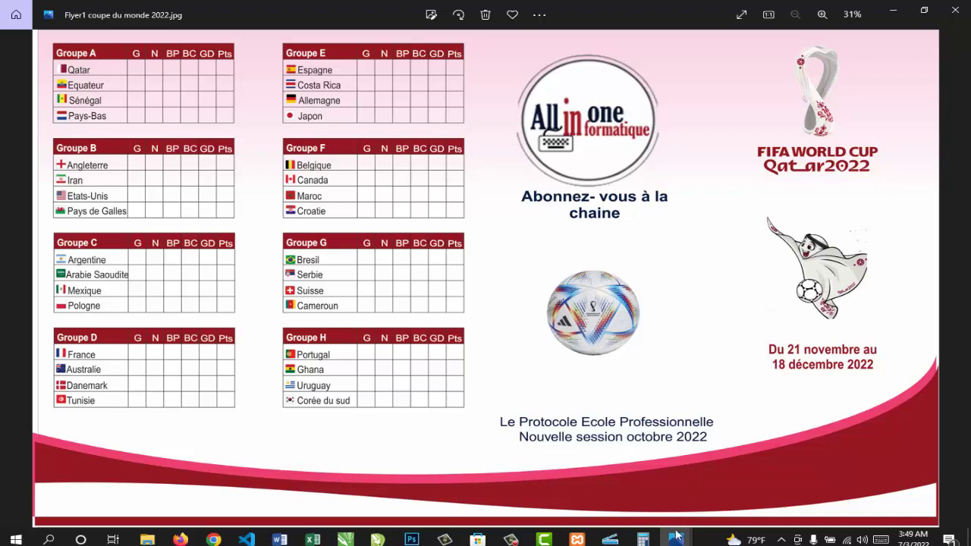
mouse_move(673, 539)
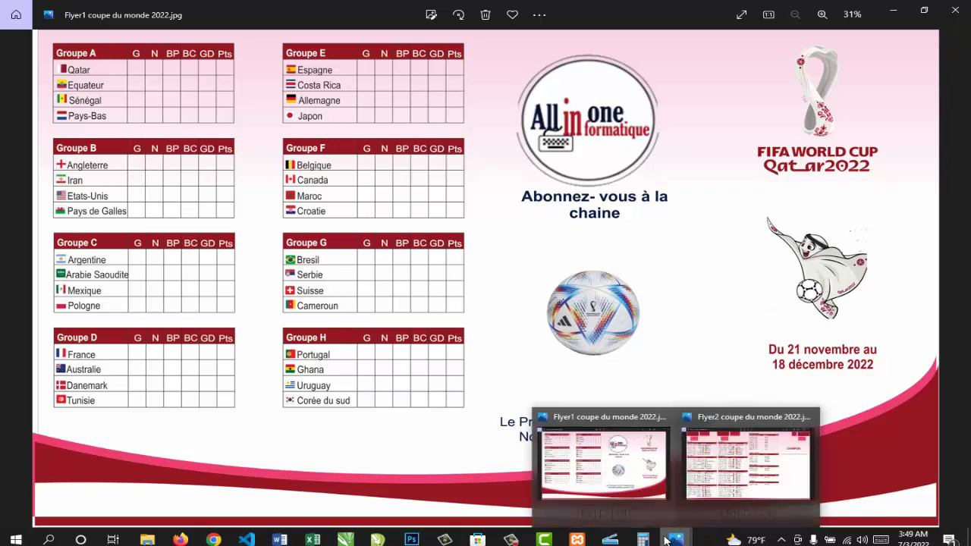
mouse_move(347, 539)
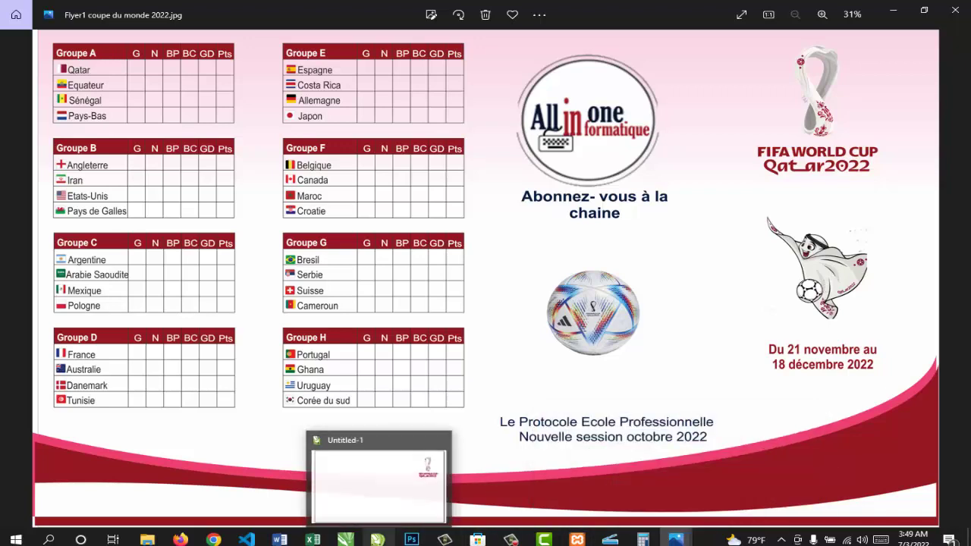
click(400, 494)
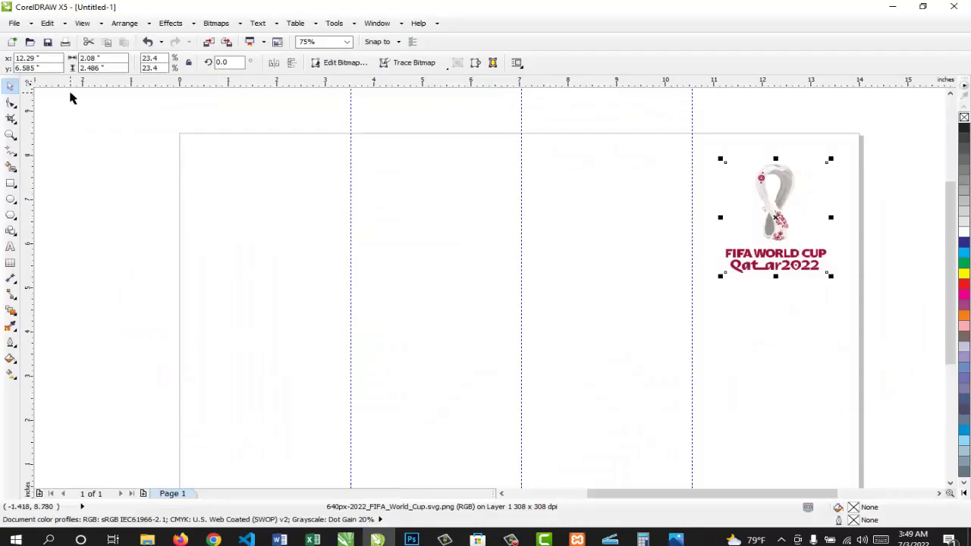
- Import Mascotte mondial 22.png at about 2.25 by 2.25 inches below the World Cup logo in the fourth column
click(15, 23)
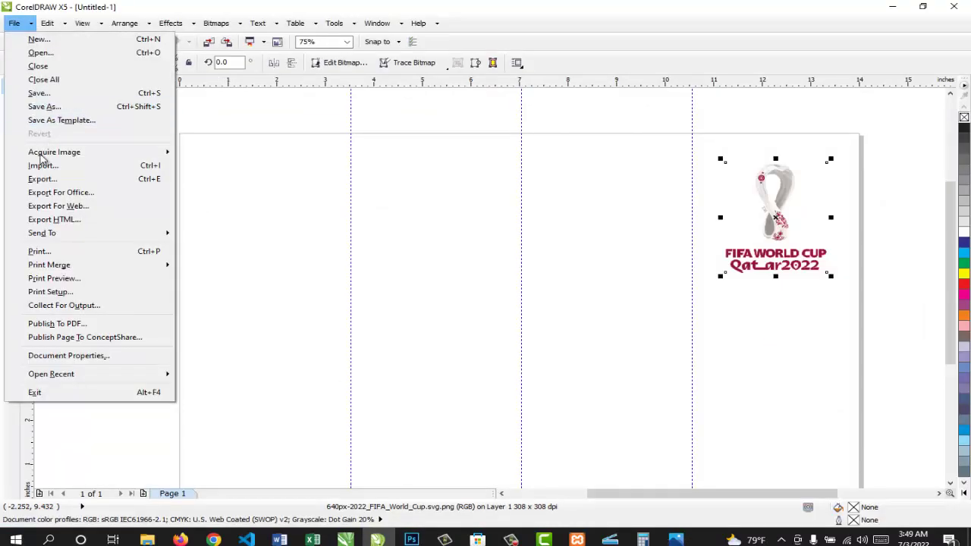
click(38, 165)
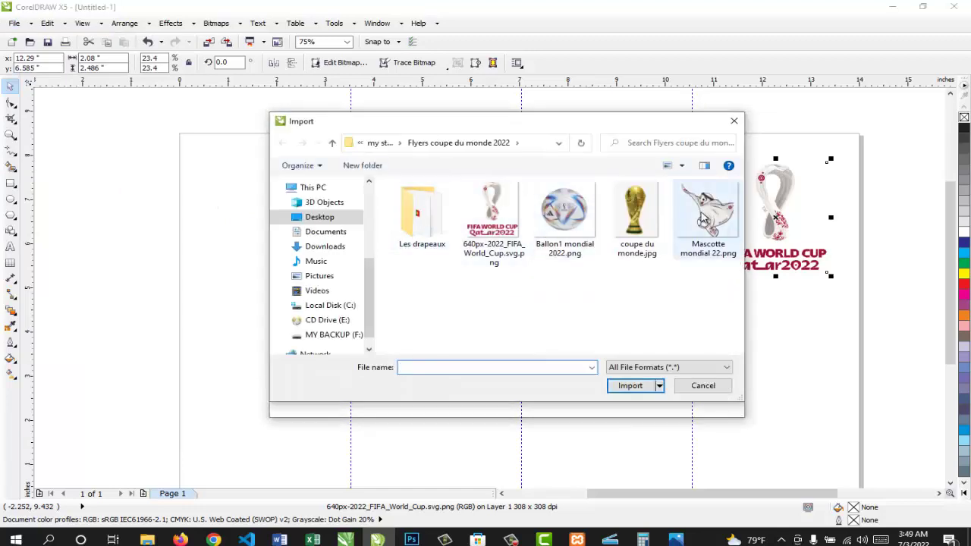
click(702, 218)
click(631, 402)
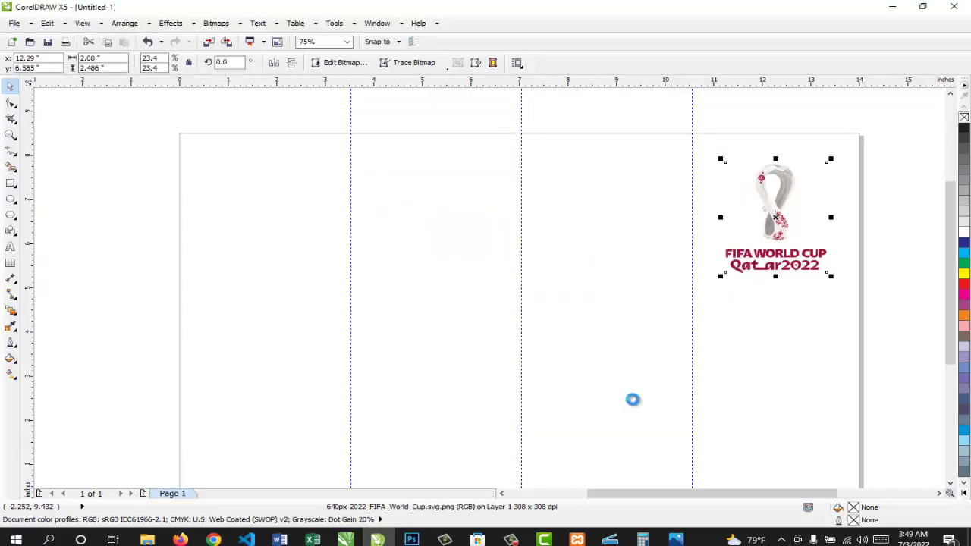
drag(722, 317, 833, 415)
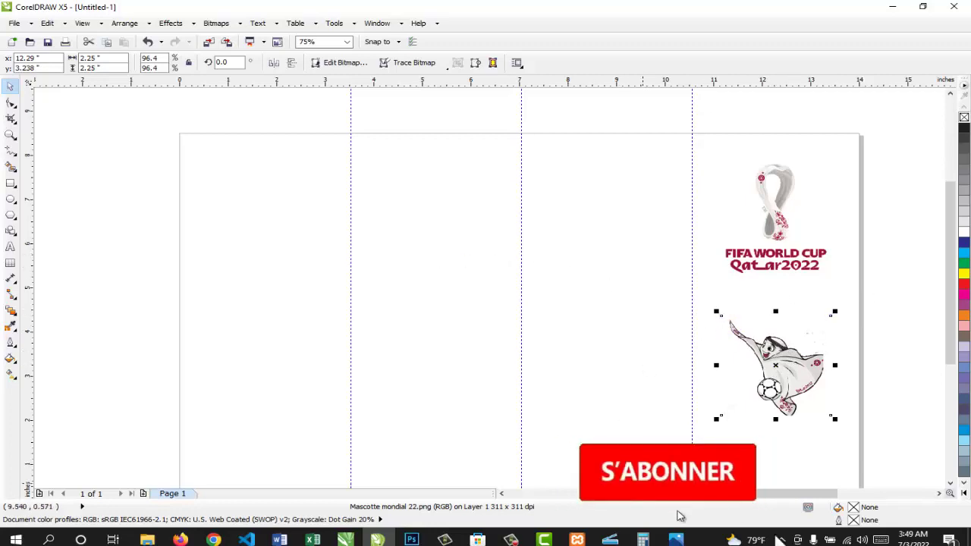
- Check the date text below the mascot in the reference image Flyer1 coupe du monde 2022.jpg, and return to the CorelDRAW document
mouse_move(675, 537)
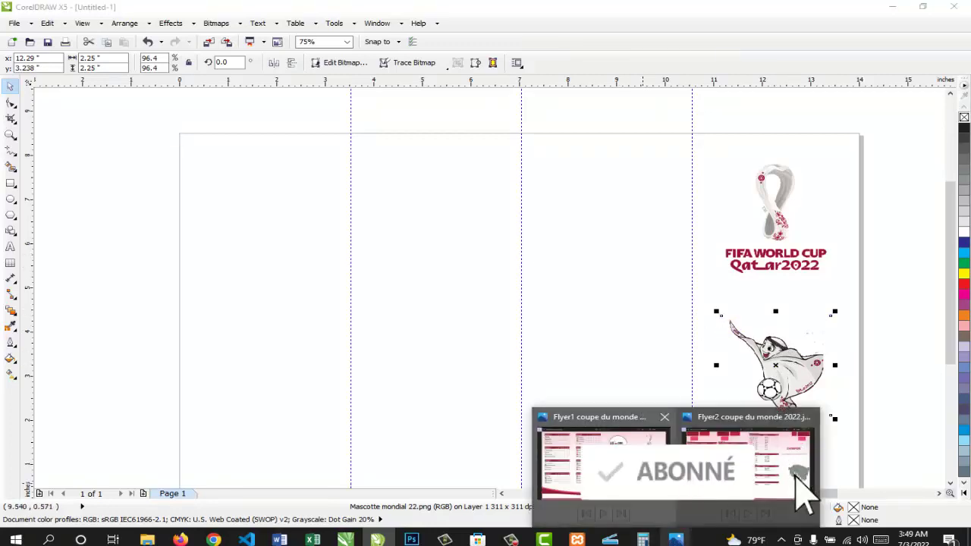
click(599, 459)
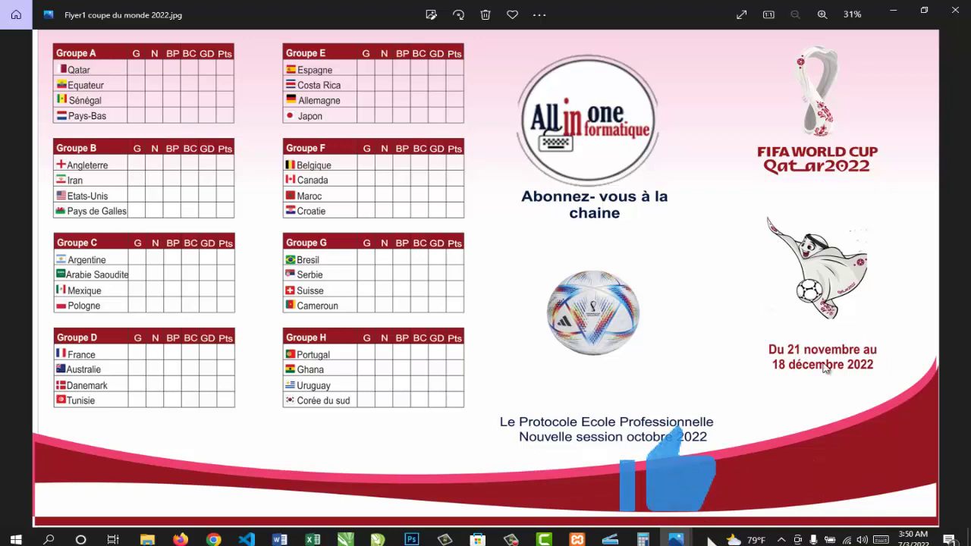
click(894, 14)
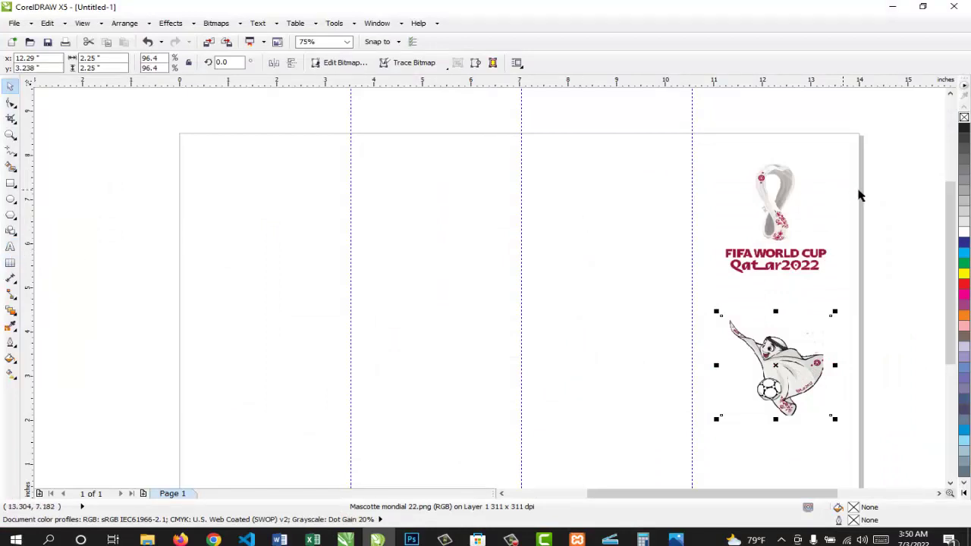
- Start an artistic text below the mascot in the fourth column, set in Arial Narrow at 18 pt
drag(947, 225, 951, 254)
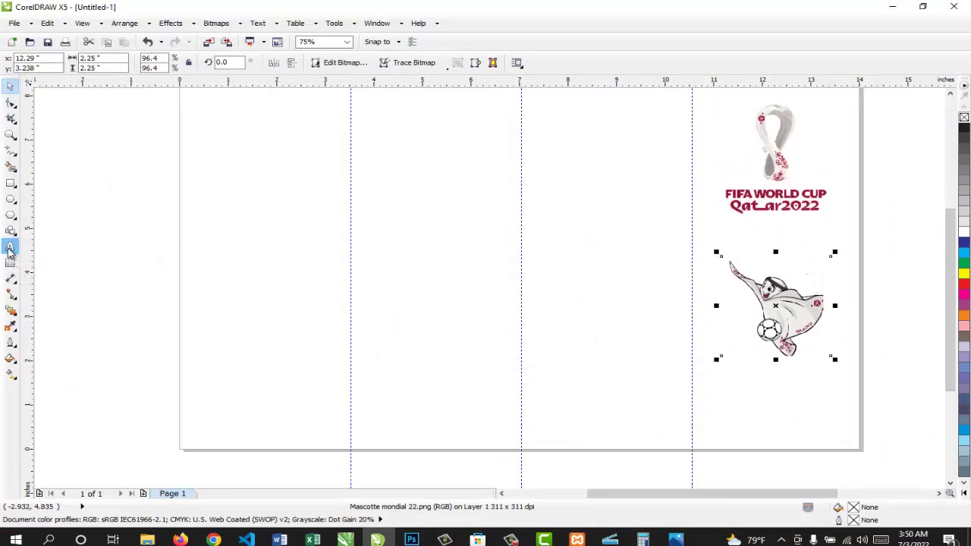
click(10, 249)
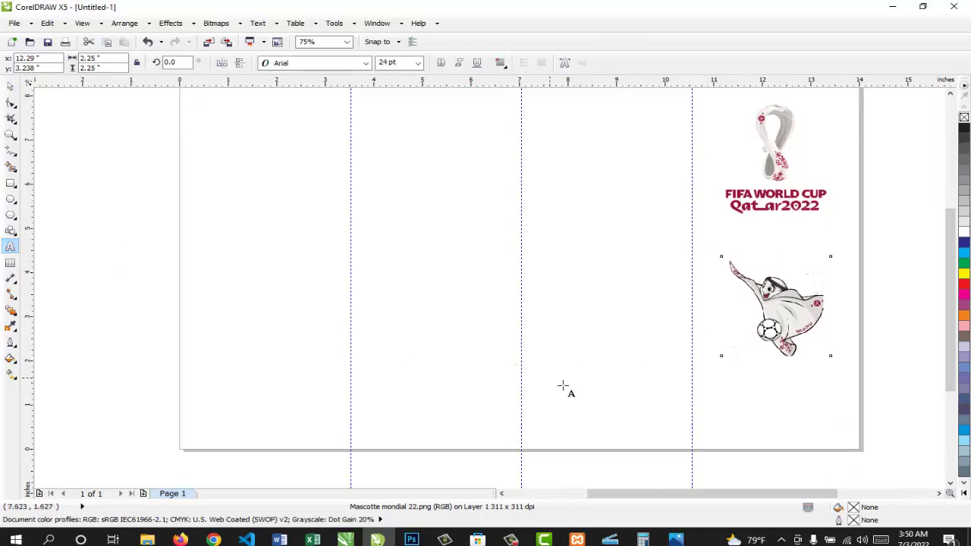
click(720, 385)
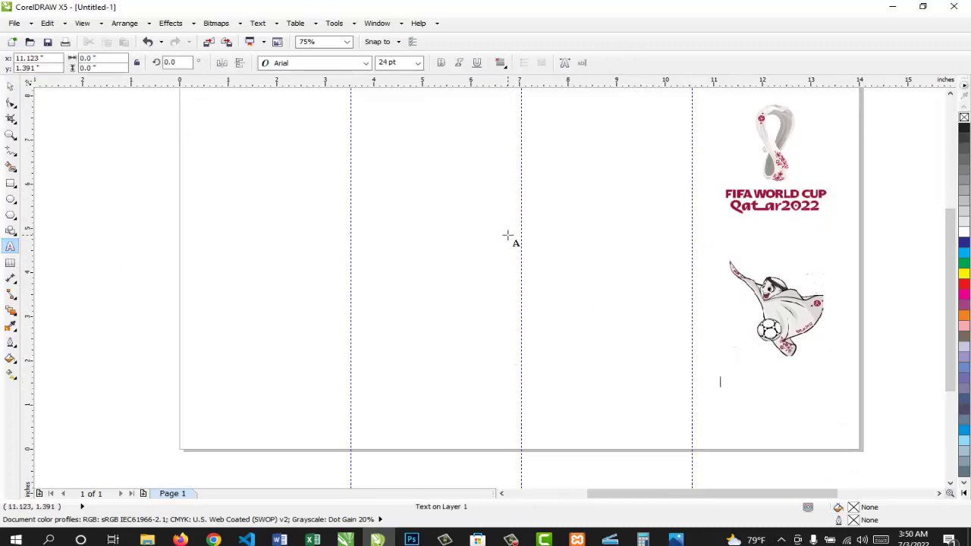
click(367, 67)
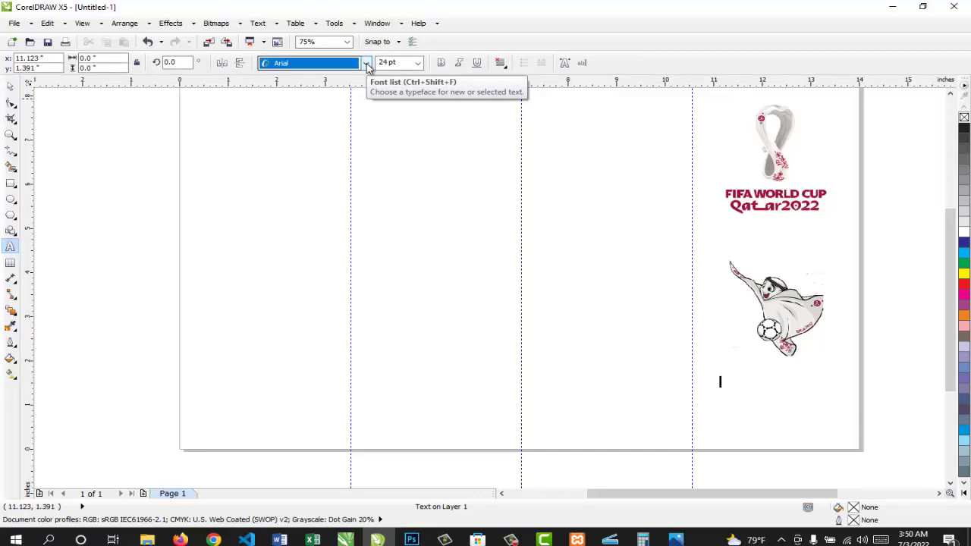
click(367, 66)
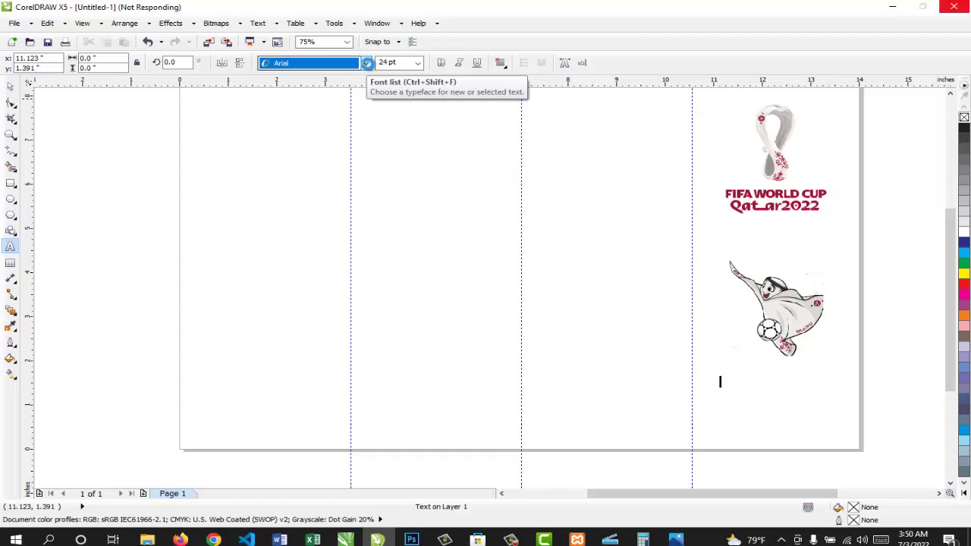
click(367, 64)
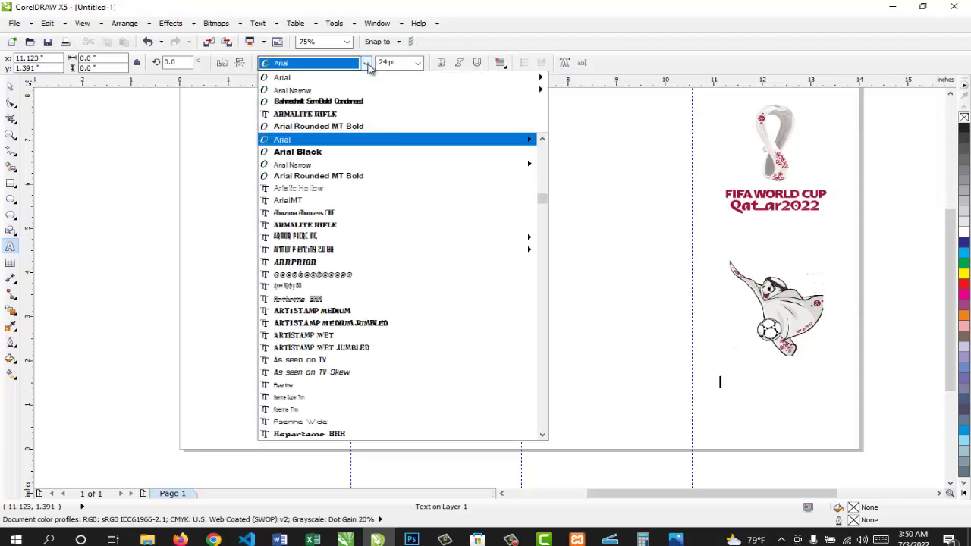
mouse_move(309, 93)
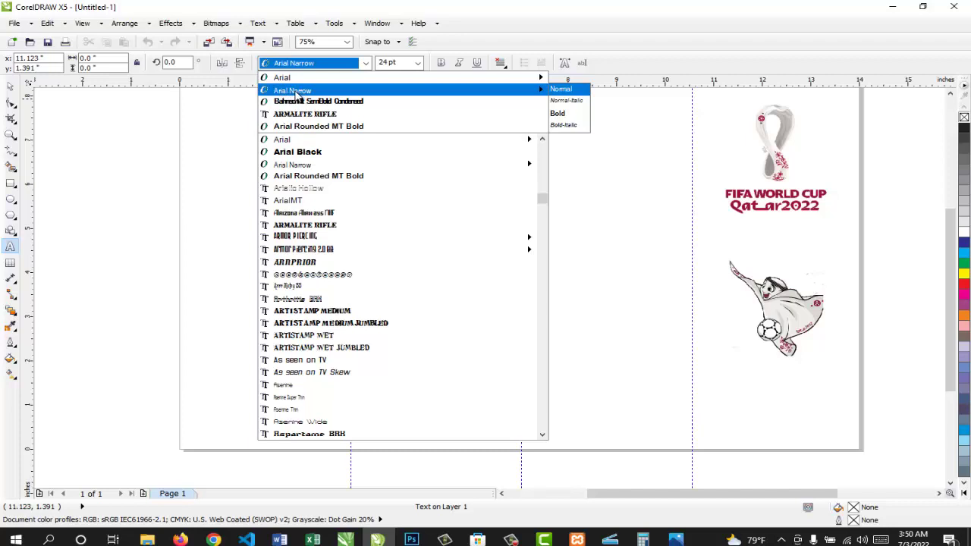
click(296, 91)
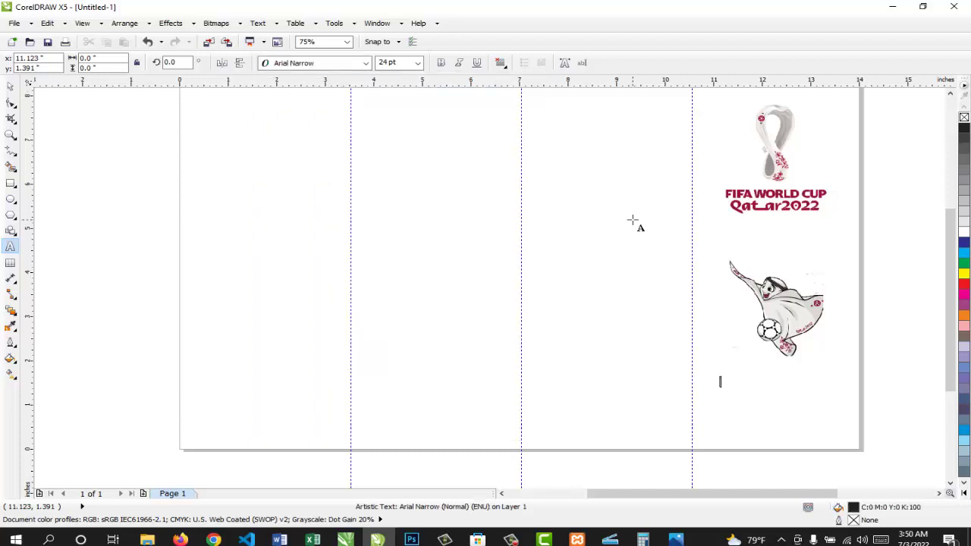
click(417, 63)
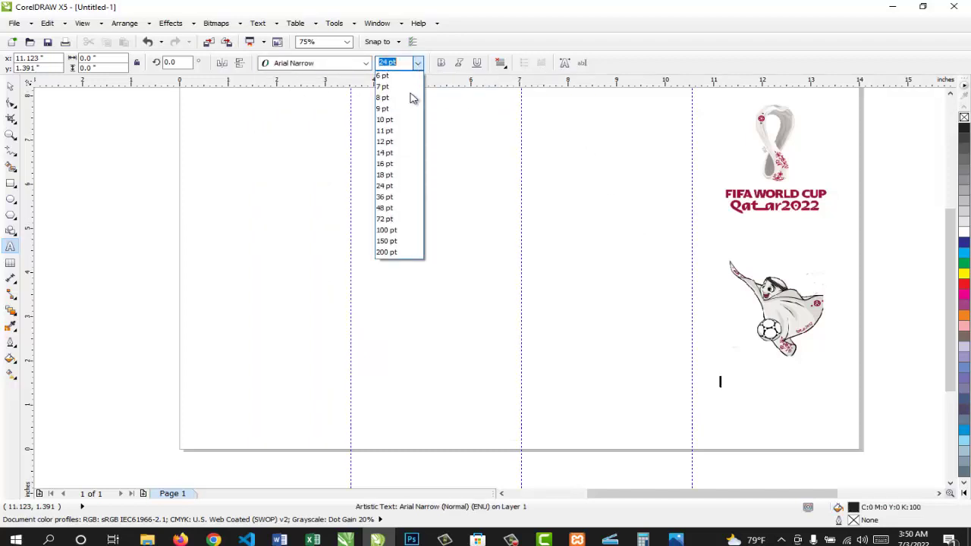
click(388, 174)
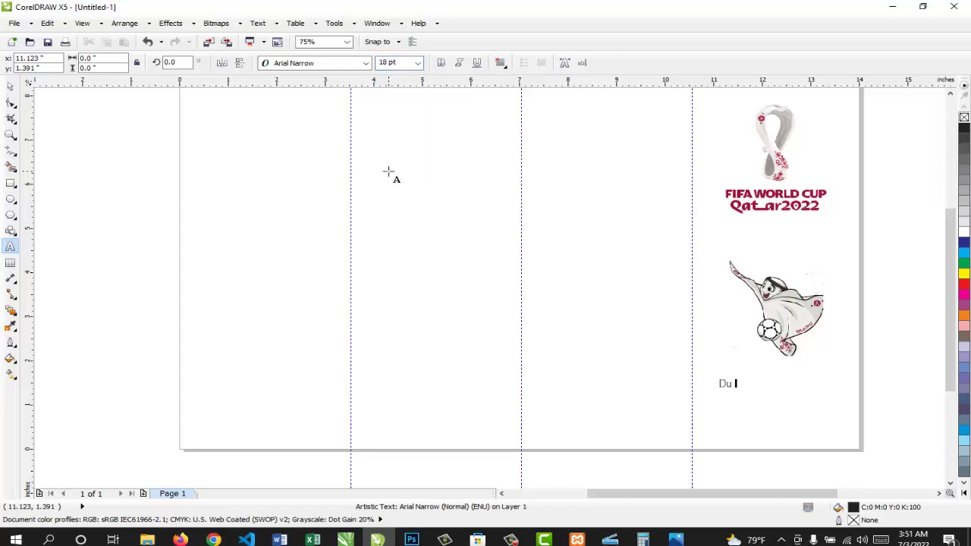
- Enter the date text on two lines: "Du 21 novembre" and "au 18 décembre 2022"
text(novembre)
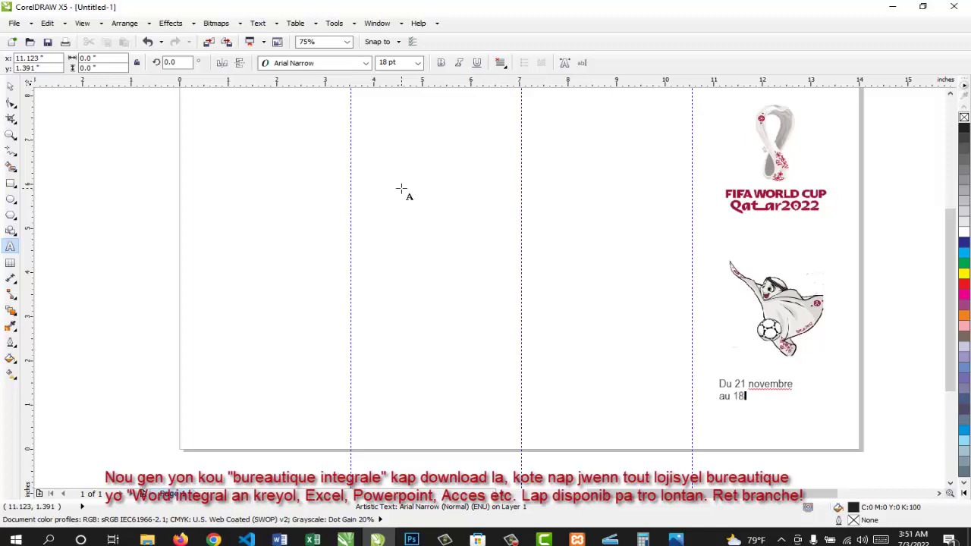
text(dé)
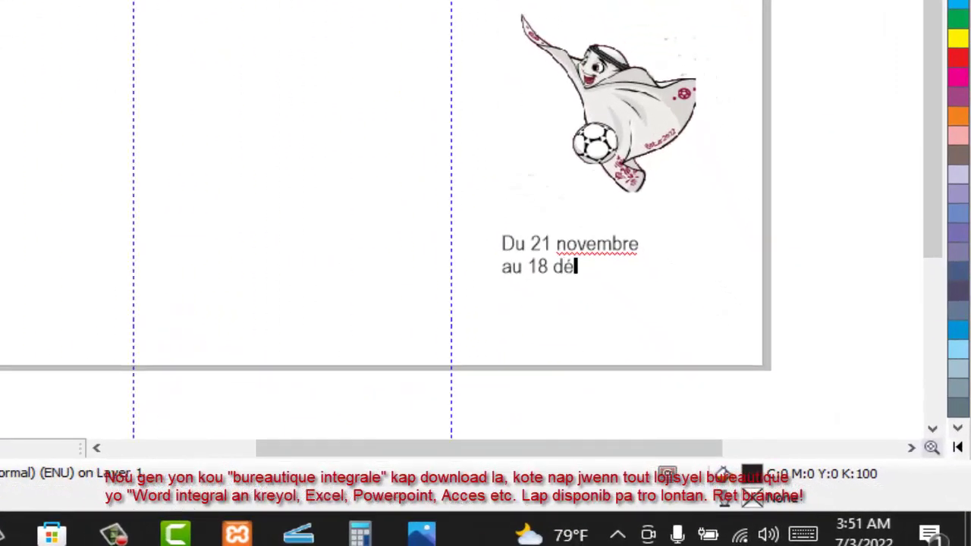
text(cembre 20)
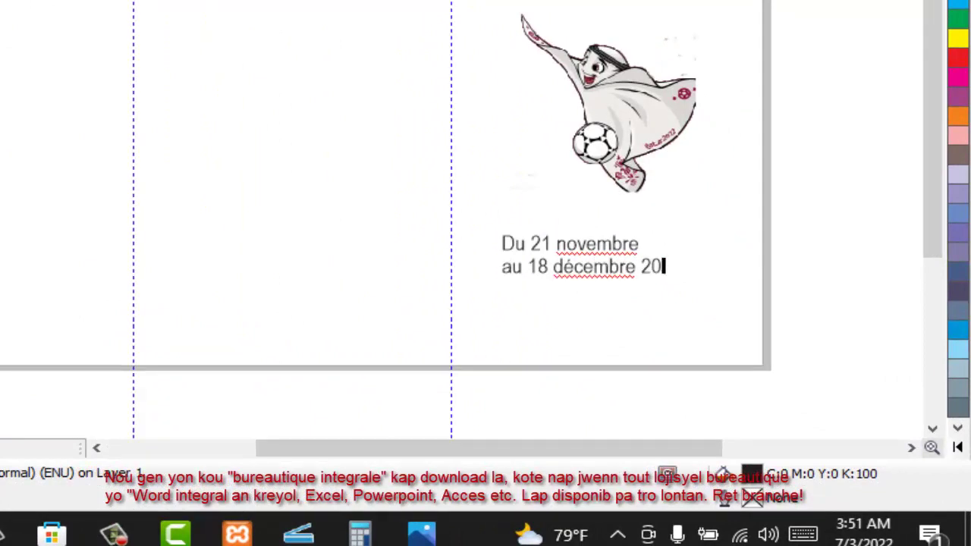
text(22)
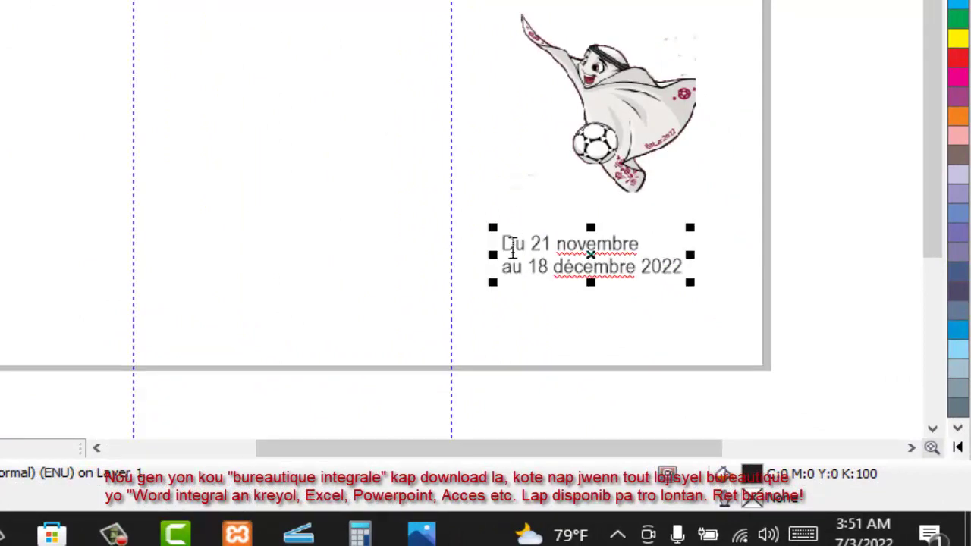
- Centre-align both lines of the date text and make them bold
drag(503, 244, 728, 281)
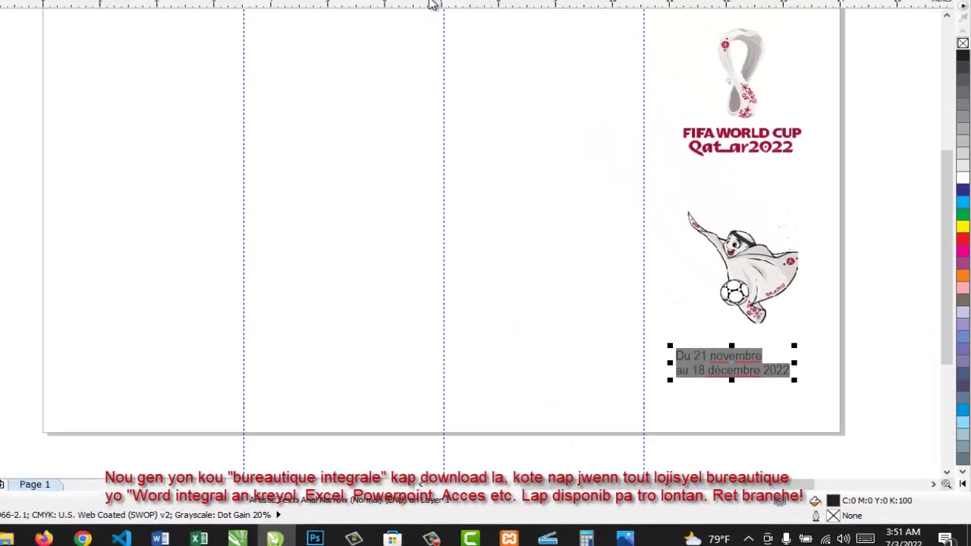
click(502, 65)
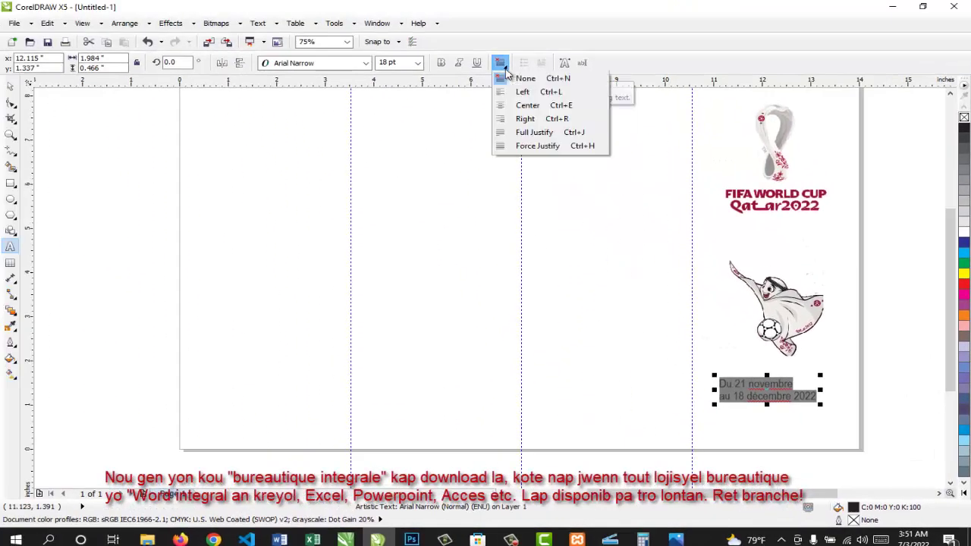
click(524, 105)
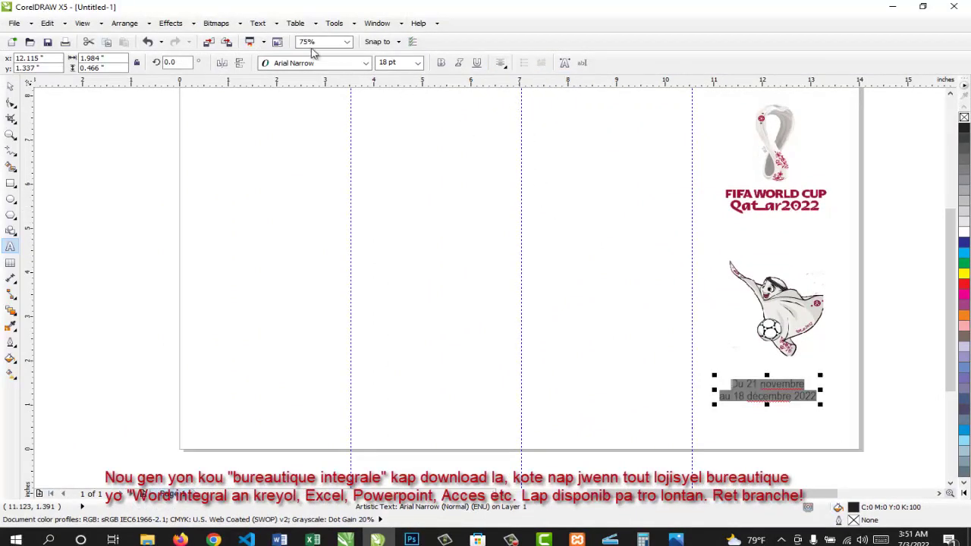
click(440, 63)
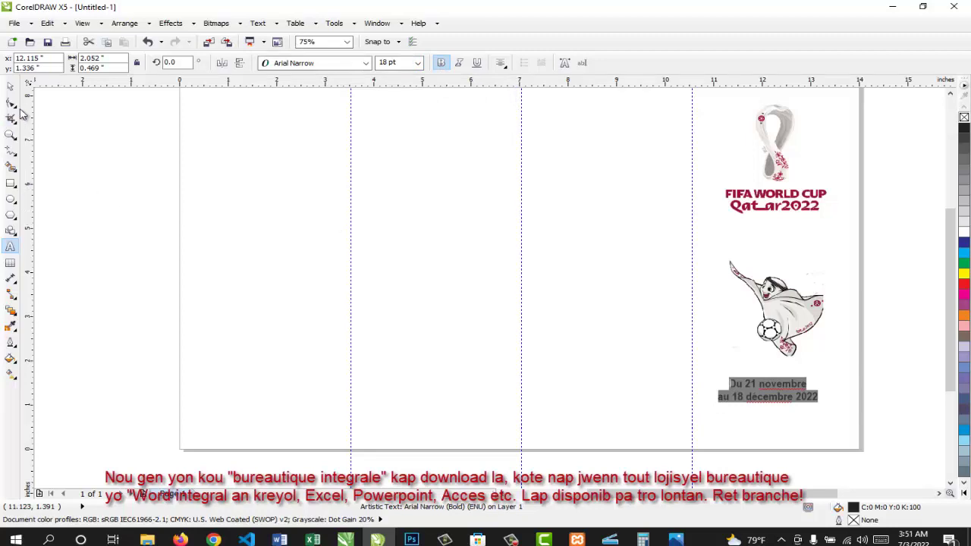
- Sample the dark red #9A1032 from the FIFA World Cup lettering with the Color Eyedropper and apply it to the date text
click(11, 86)
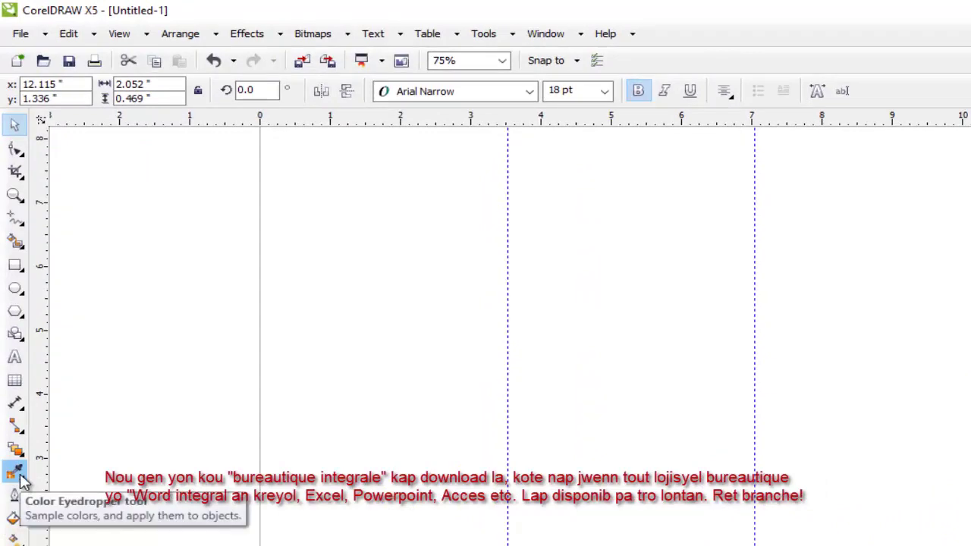
click(21, 480)
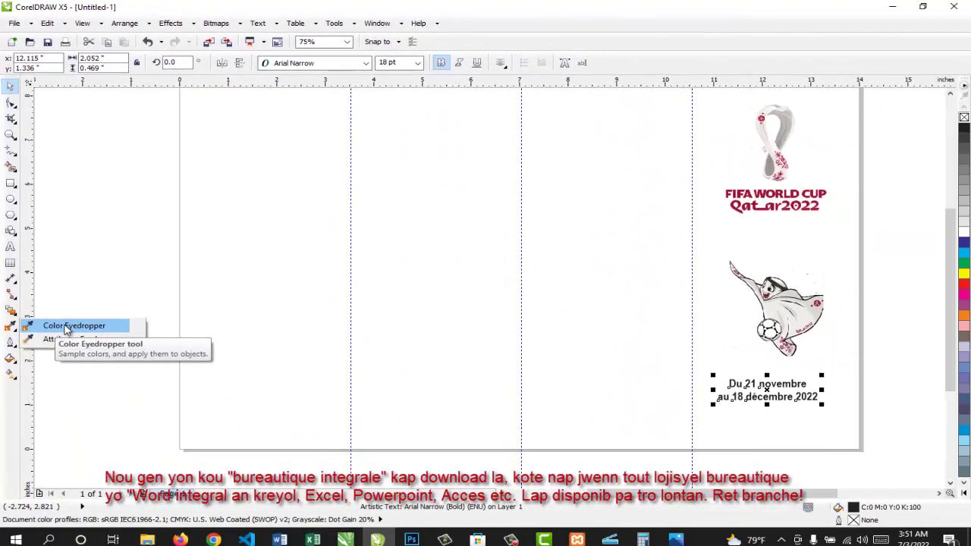
click(67, 327)
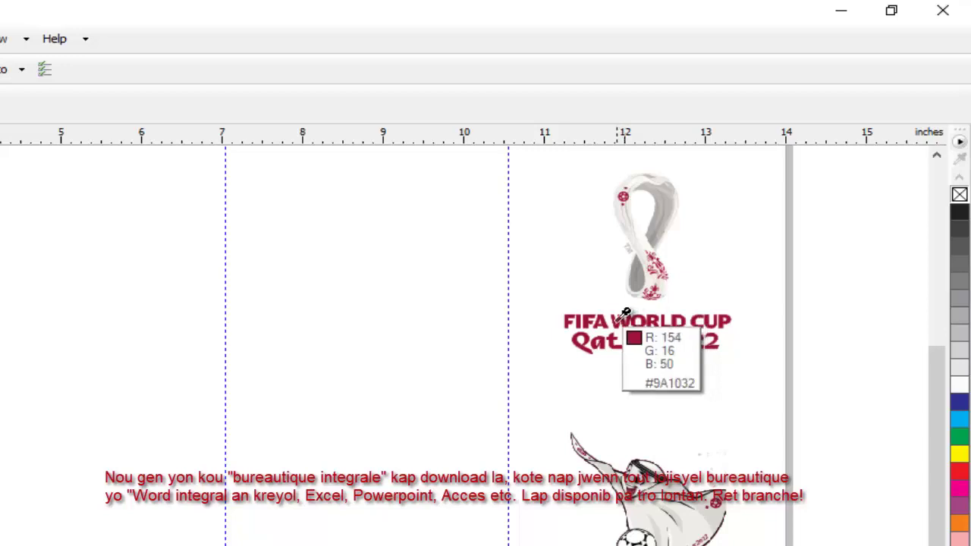
click(625, 314)
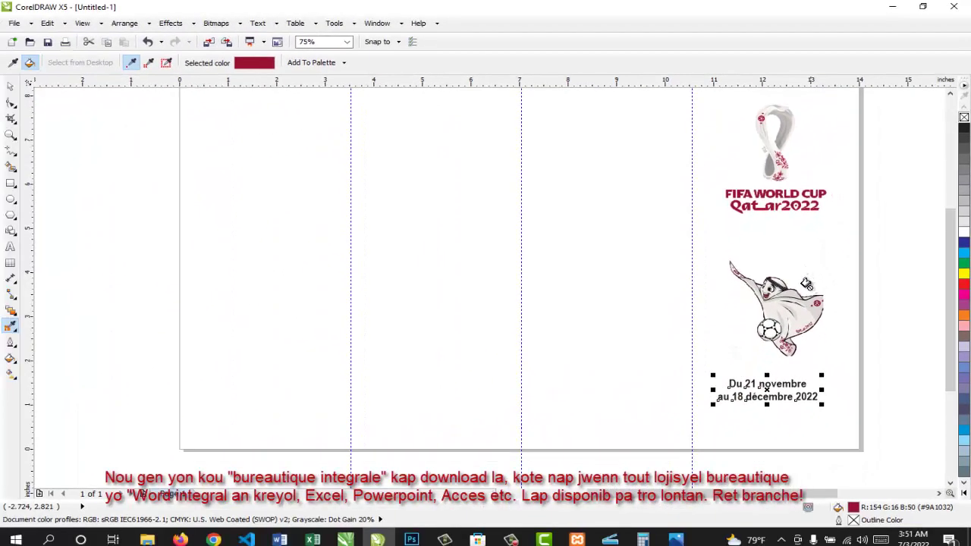
click(735, 385)
click(12, 88)
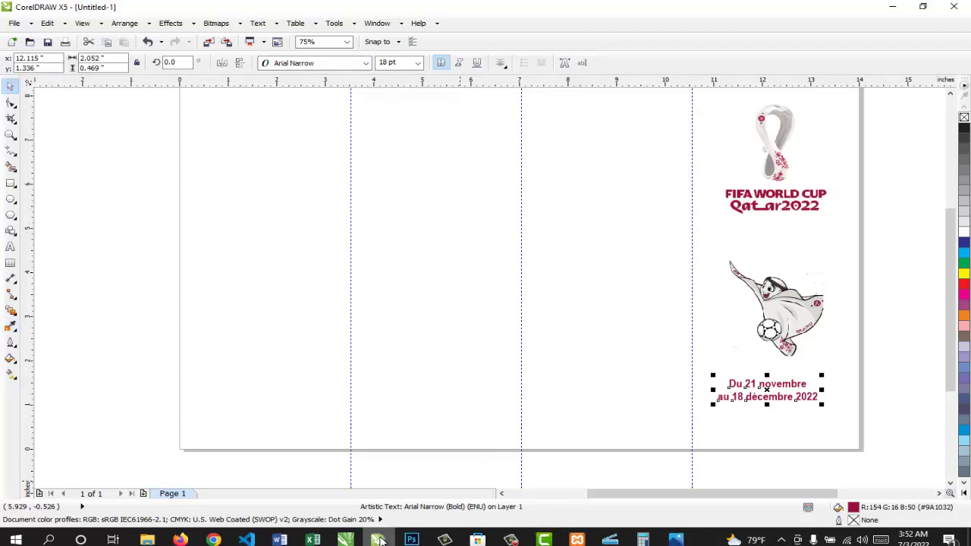
- Review the remaining elements of the reference image Flyer1 coupe du monde 2022.jpg, and return to the CorelDRAW document
mouse_move(379, 539)
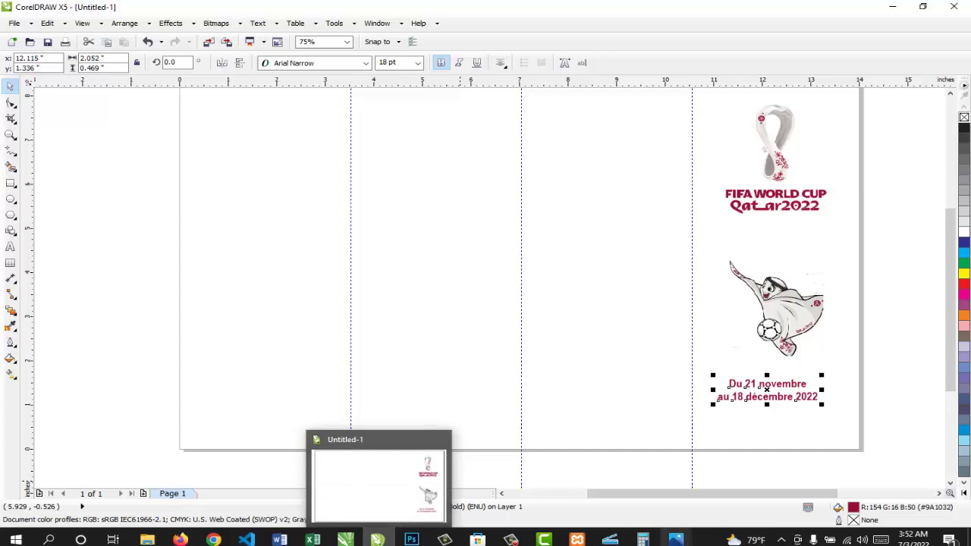
mouse_move(673, 544)
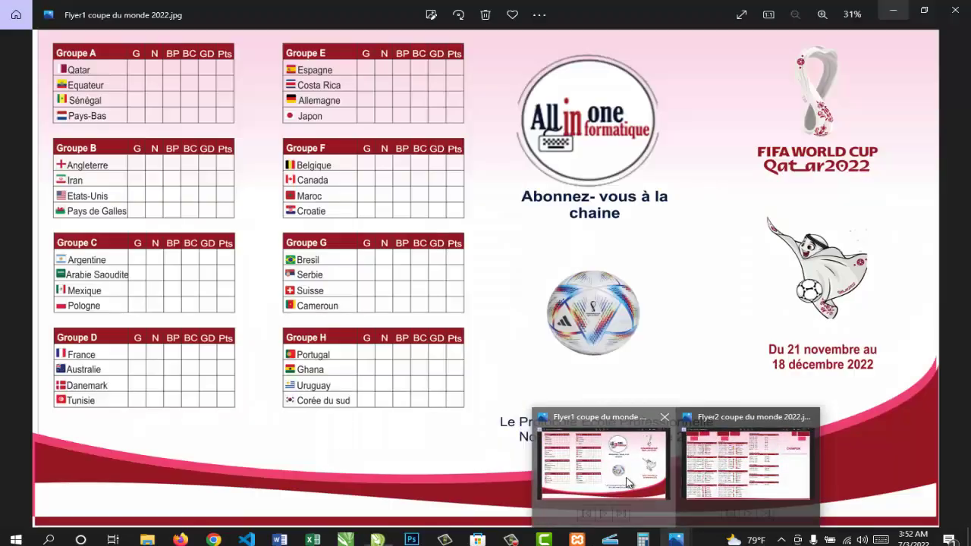
click(652, 497)
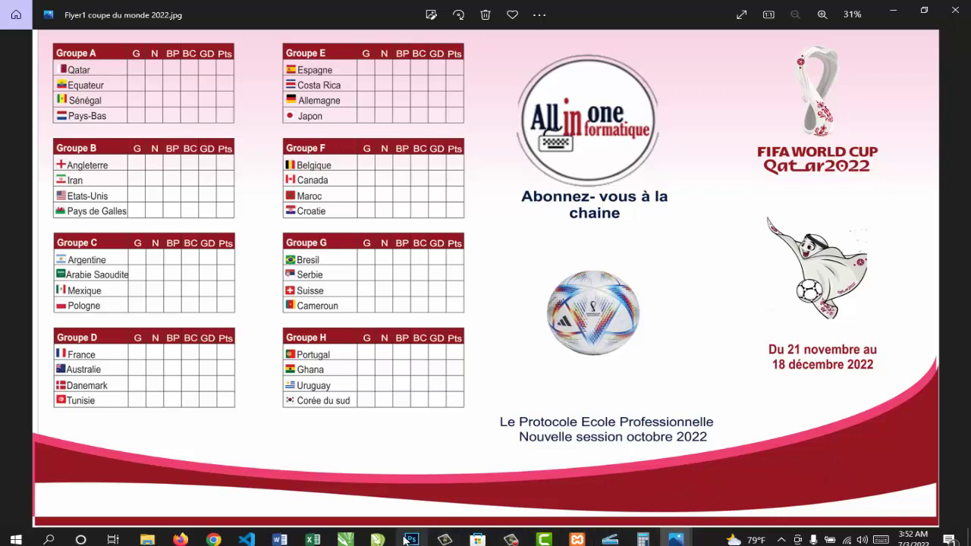
mouse_move(407, 537)
click(387, 505)
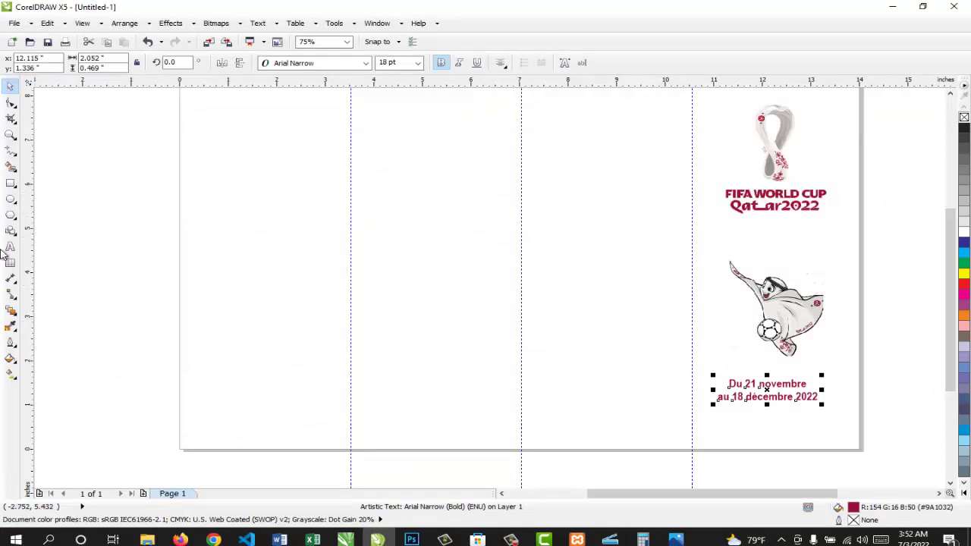
- Draw a rectangle about 14 by 1.01 inches across the full width of the page's bottom edge
click(12, 186)
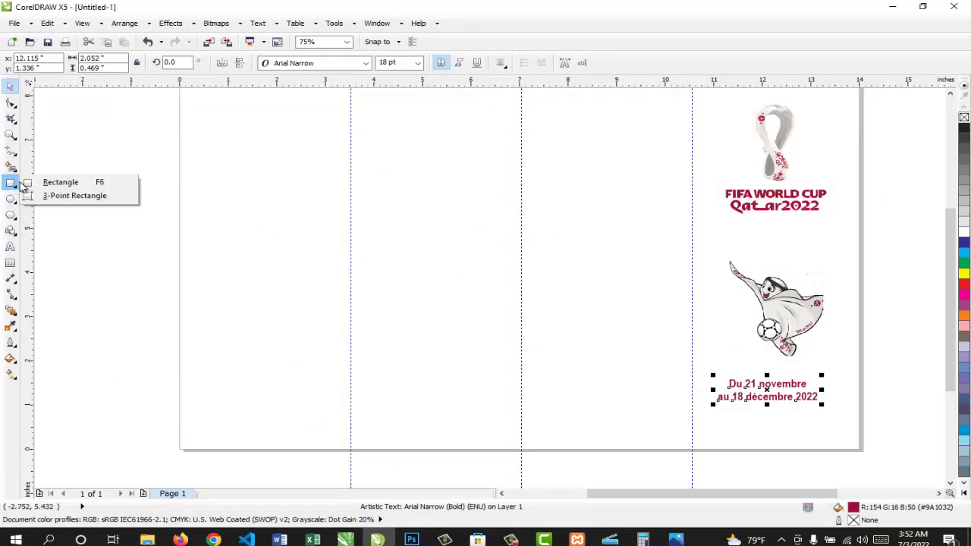
click(39, 183)
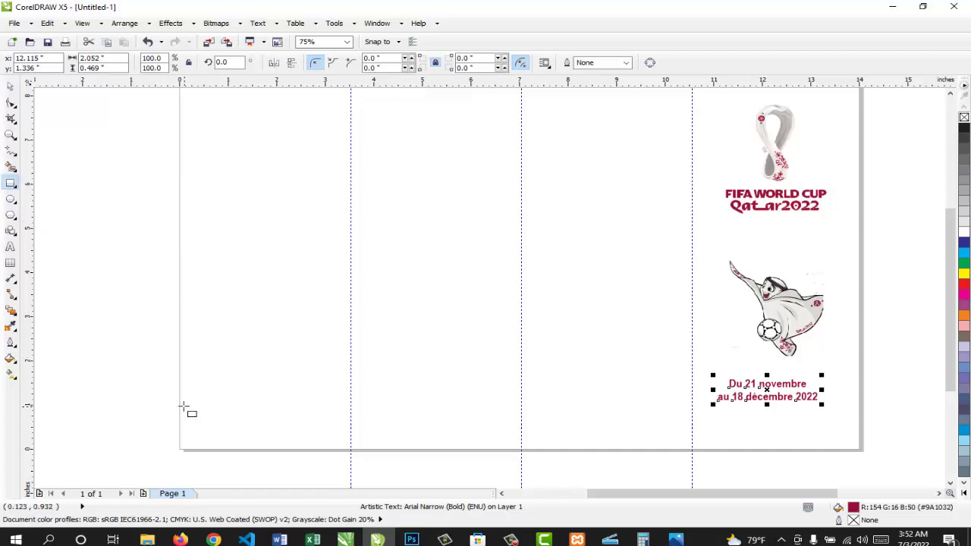
drag(179, 403, 860, 449)
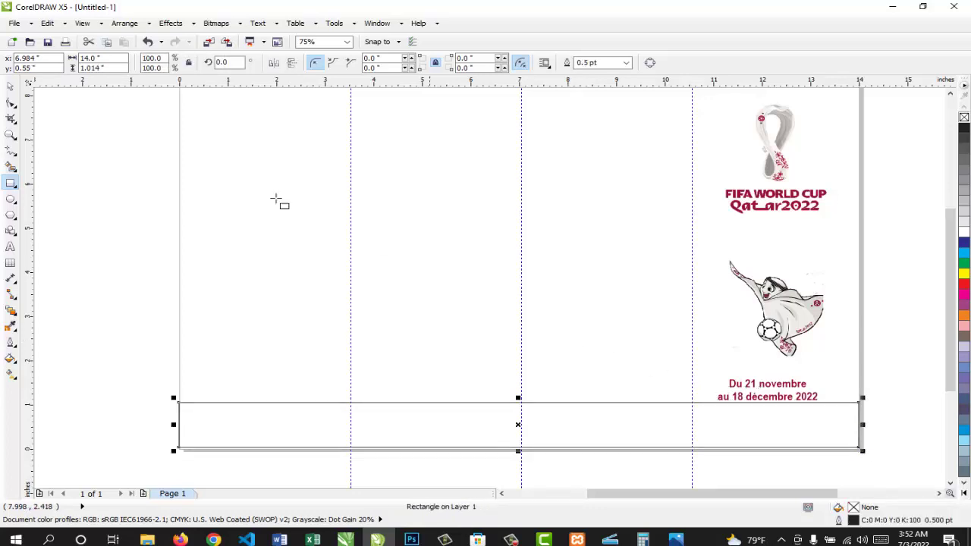
click(11, 85)
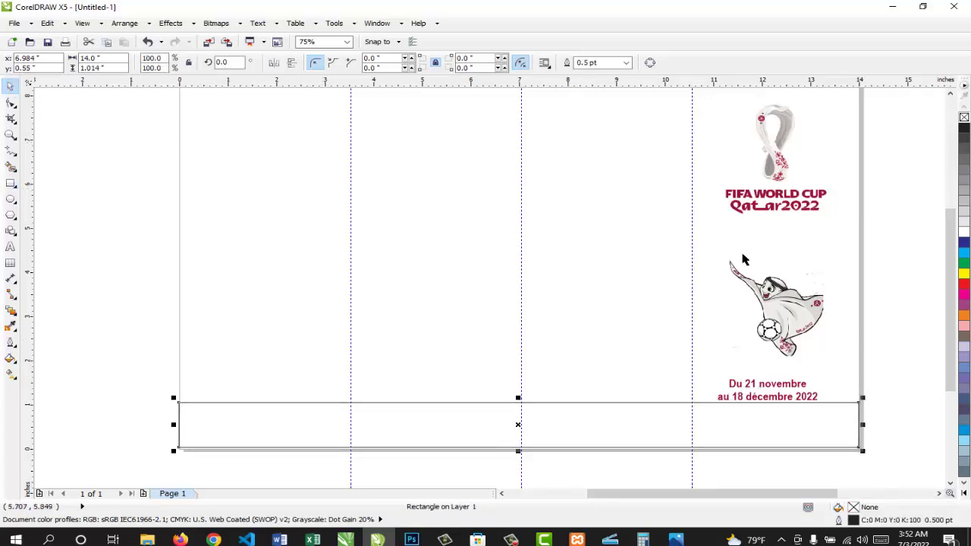
- Move the mascot image and the date text slightly up to clear the bottom rectangle
click(779, 294)
drag(779, 344, 777, 327)
drag(773, 387, 786, 367)
- Sample the dark red #9A1032 from the FIFA World Cup lettering, fill the bottom rectangle with it and remove the outline
click(645, 426)
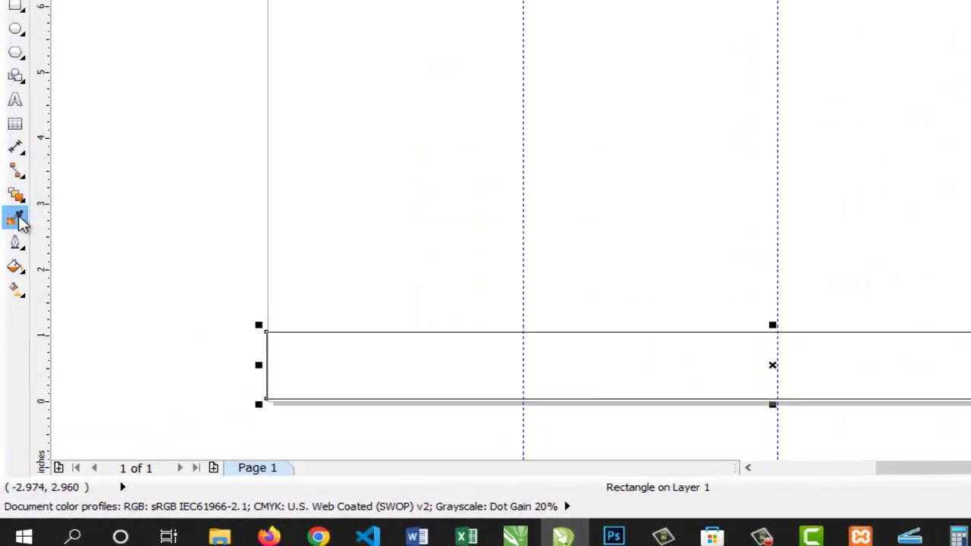
click(14, 279)
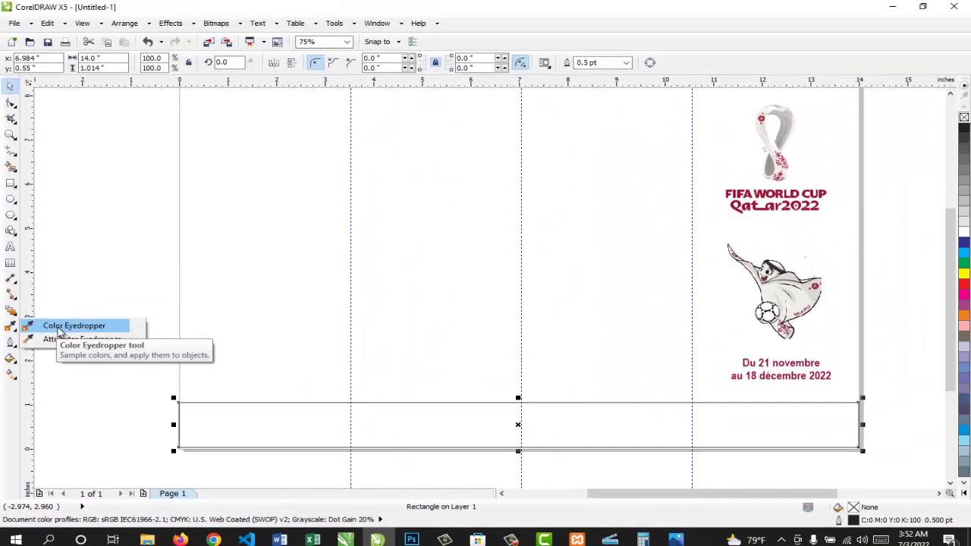
click(60, 327)
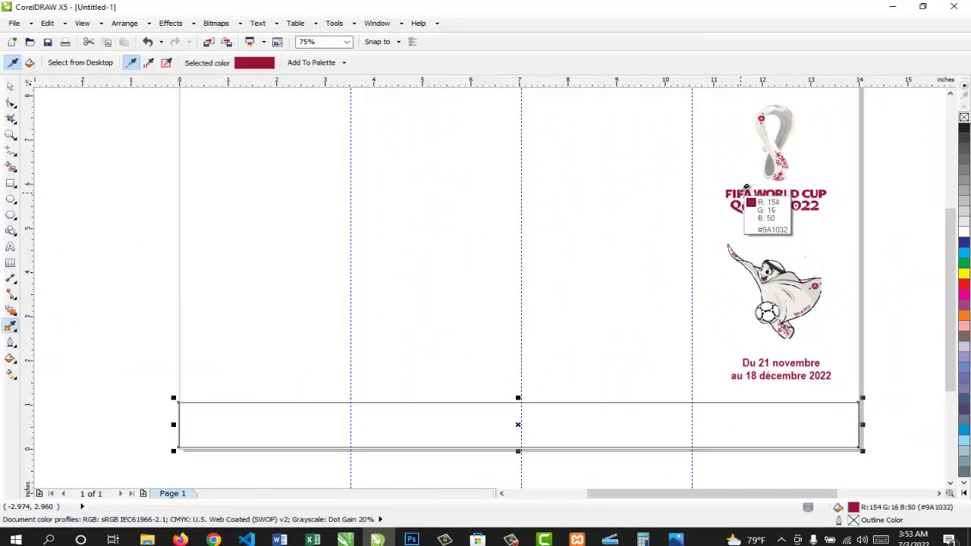
click(736, 190)
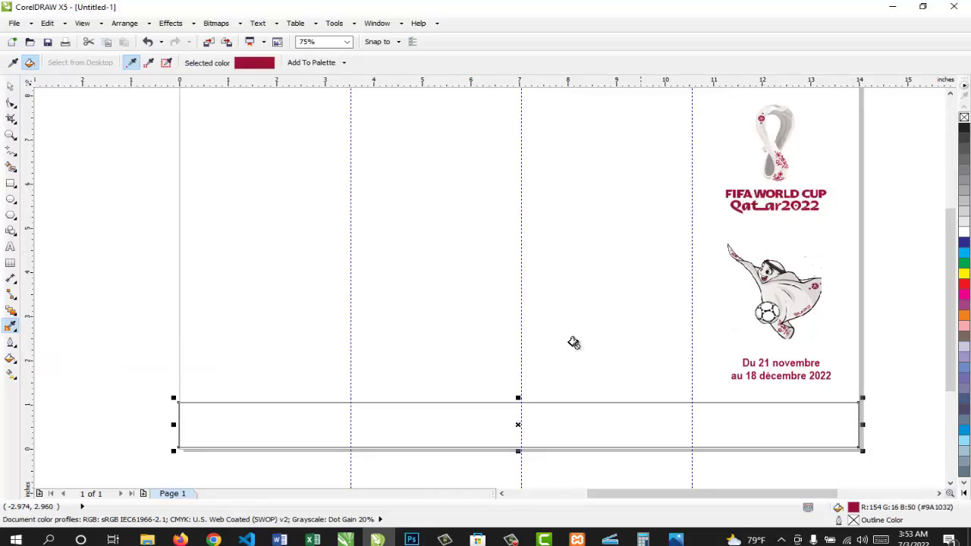
click(399, 431)
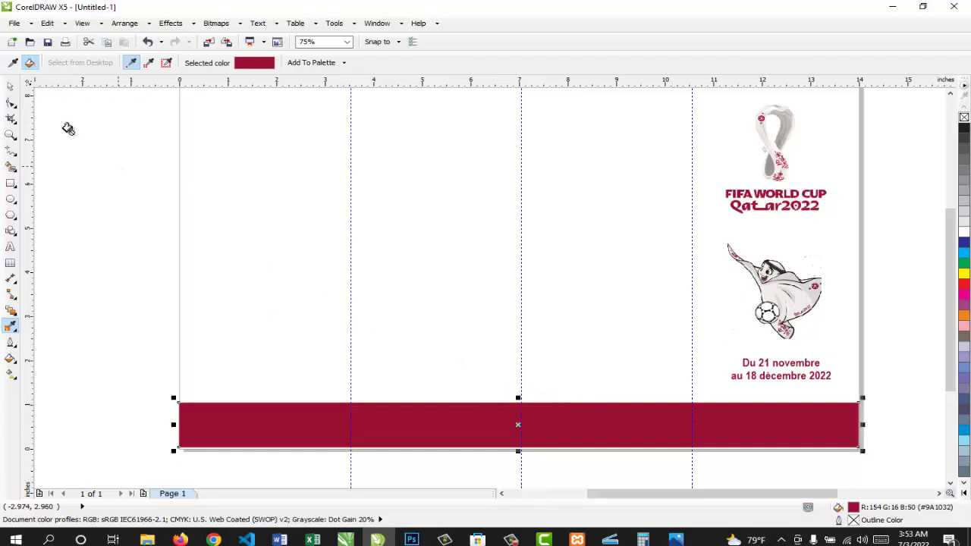
click(10, 86)
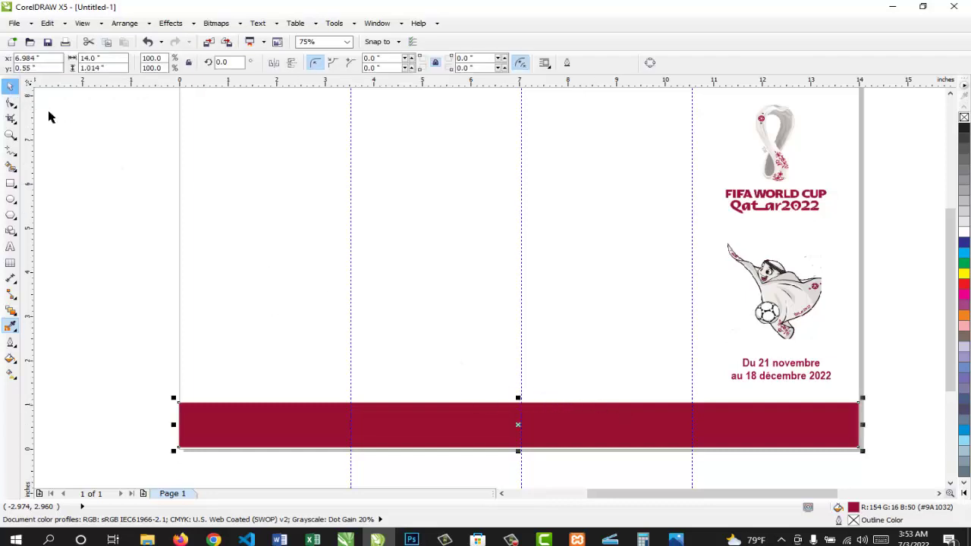
- Convert the dark red rectangle to curves and turn its straight top edge into an editable curve segment
right_click(449, 418)
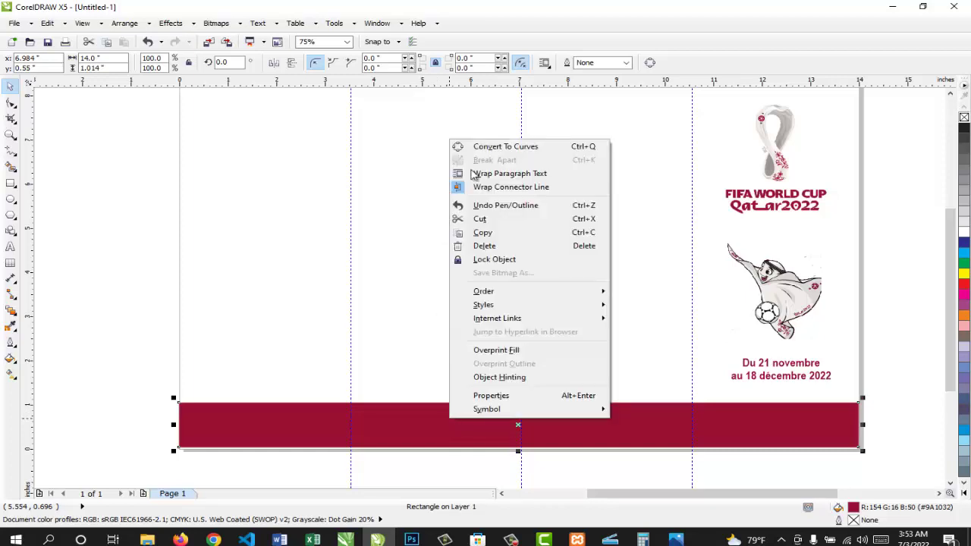
click(500, 148)
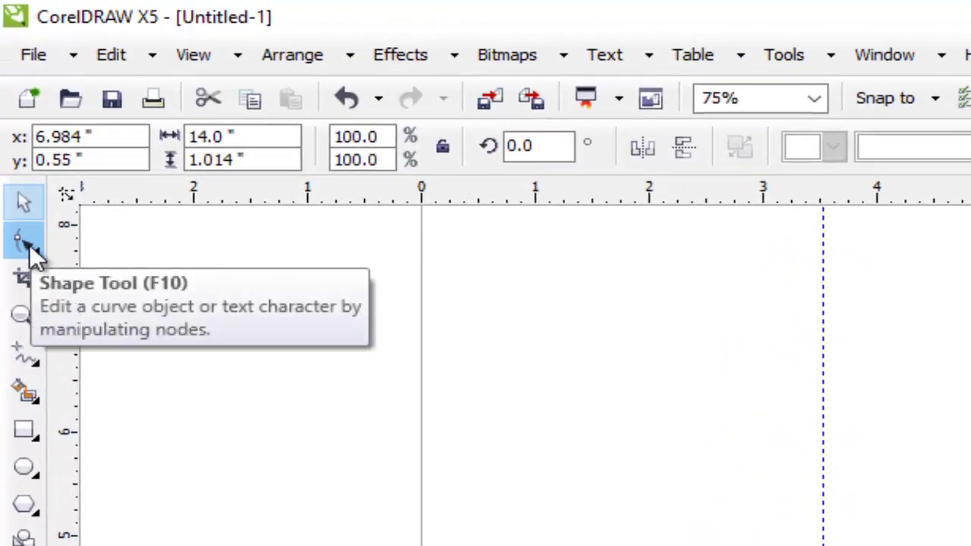
click(30, 244)
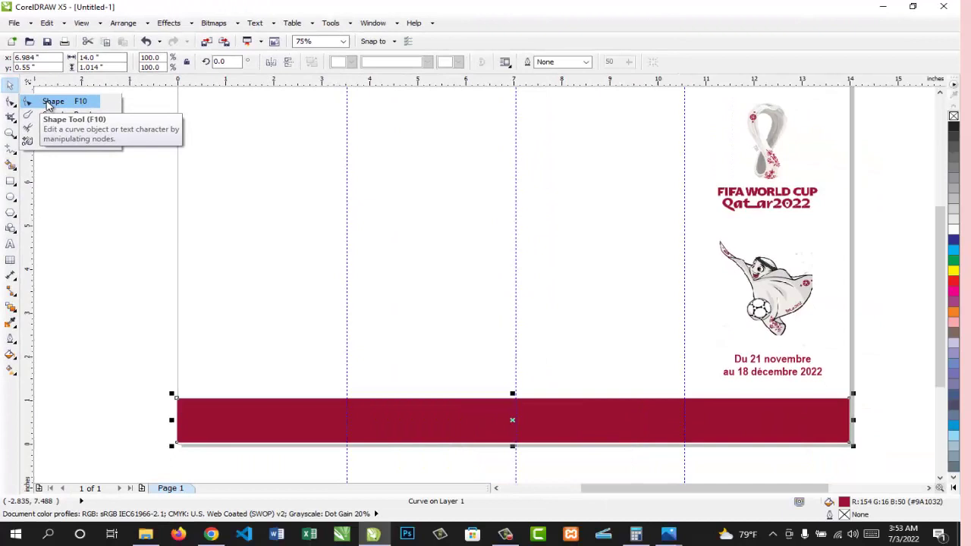
click(95, 196)
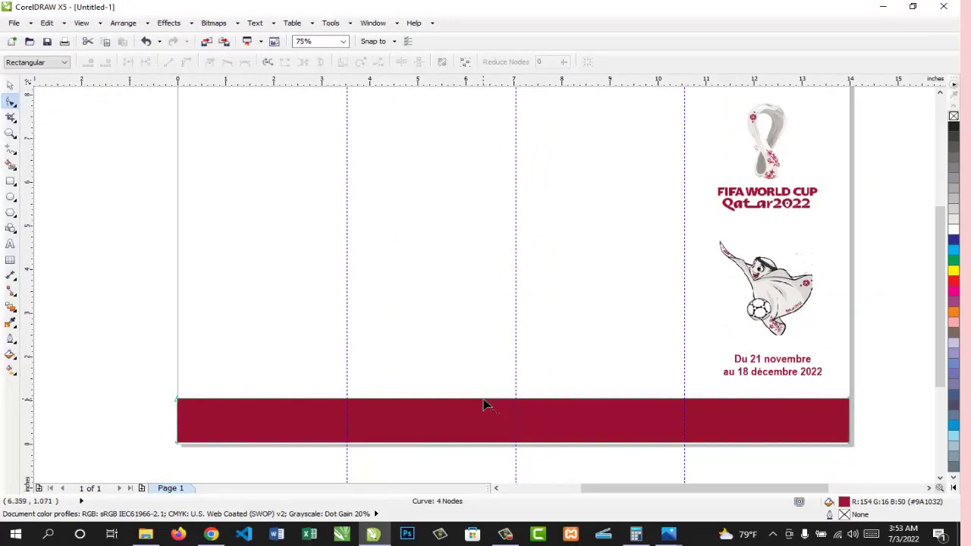
click(533, 400)
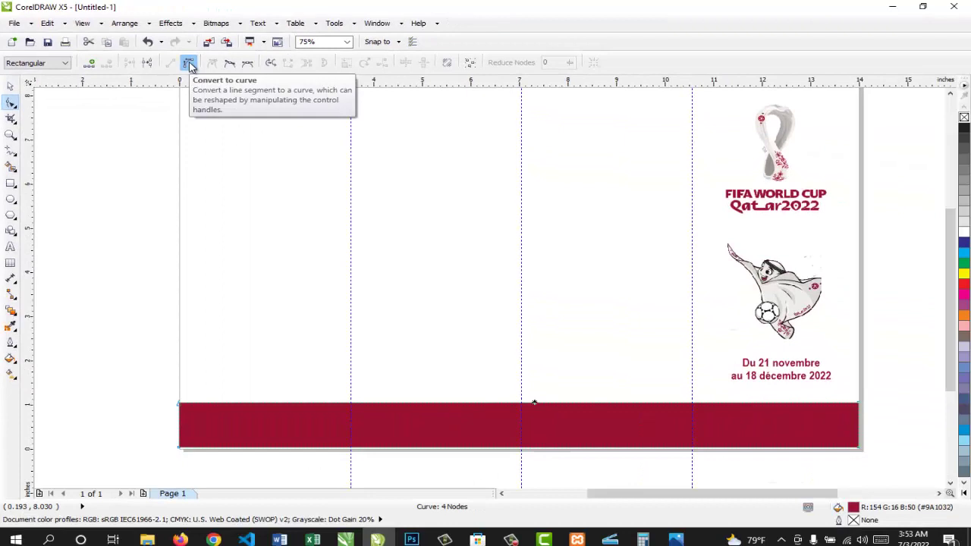
click(189, 66)
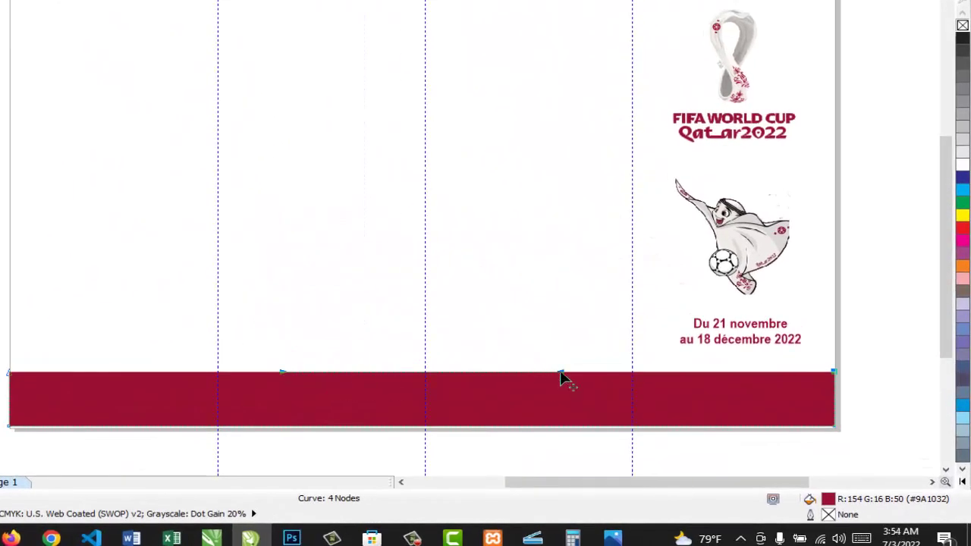
- Bend the band's top edge into a wave that dips in the left half and rises near the right end
drag(560, 373, 567, 428)
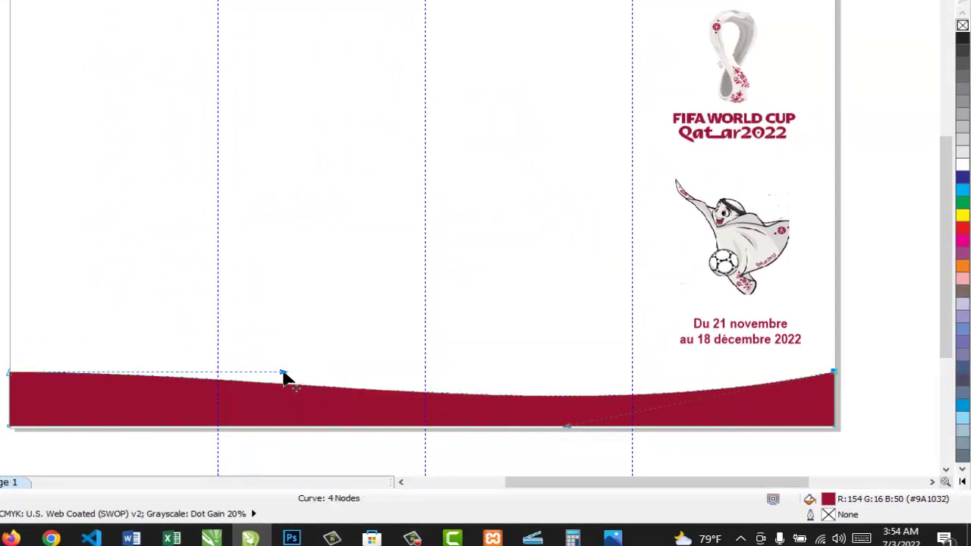
drag(282, 375, 383, 317)
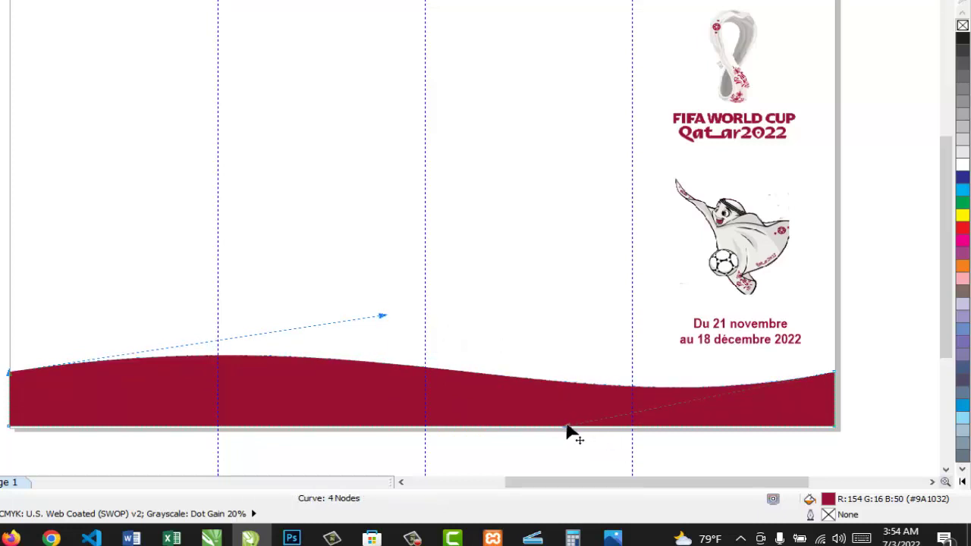
drag(568, 429, 582, 356)
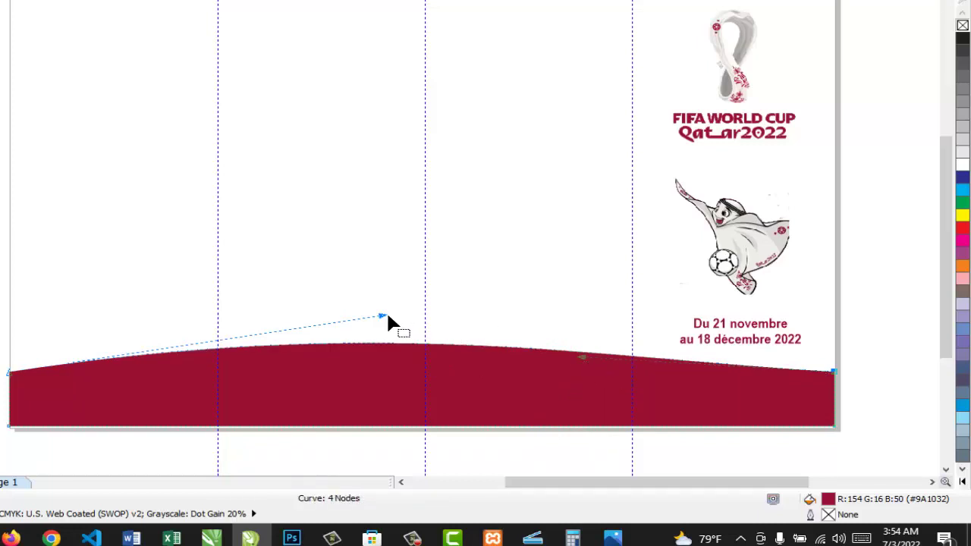
drag(382, 317, 422, 428)
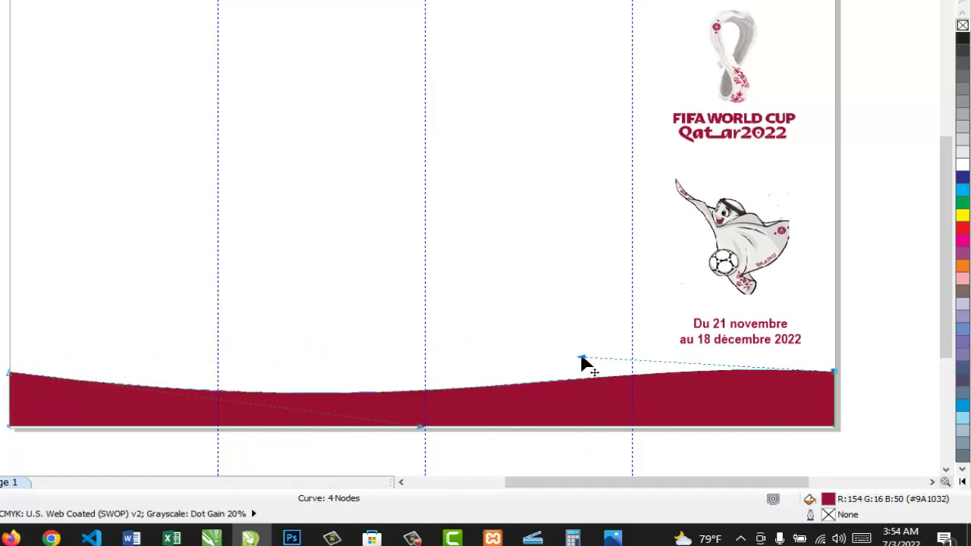
drag(582, 357, 575, 343)
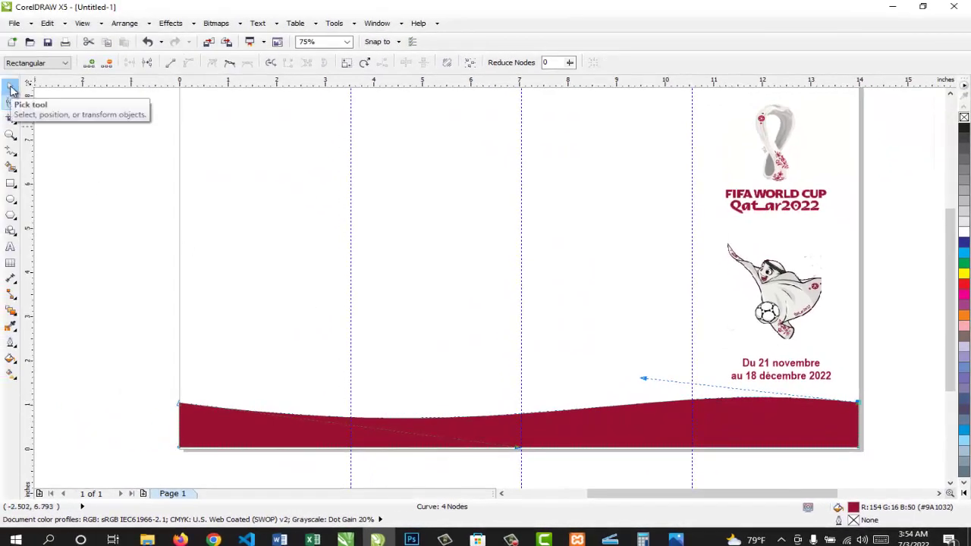
click(11, 90)
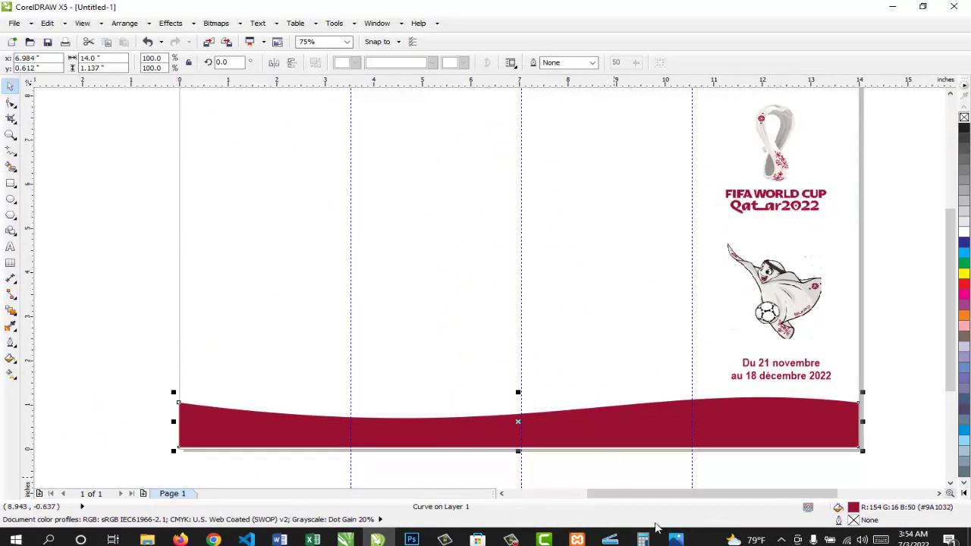
- Check the bottom waves in Flyer1 coupe du monde 2022.jpg, and duplicate the dark red wave in CorelDRAW, nudging the copy up to Y 0.742 inches
mouse_move(665, 531)
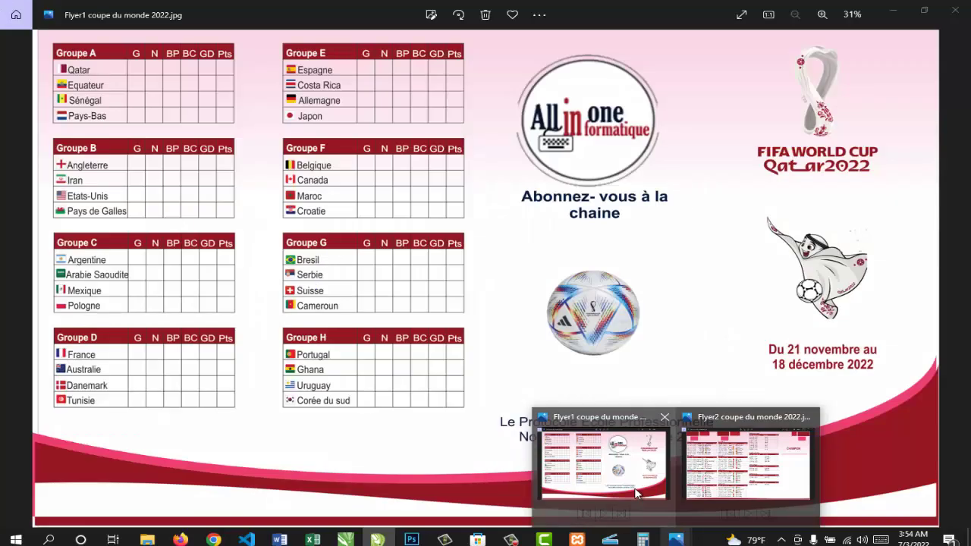
click(648, 484)
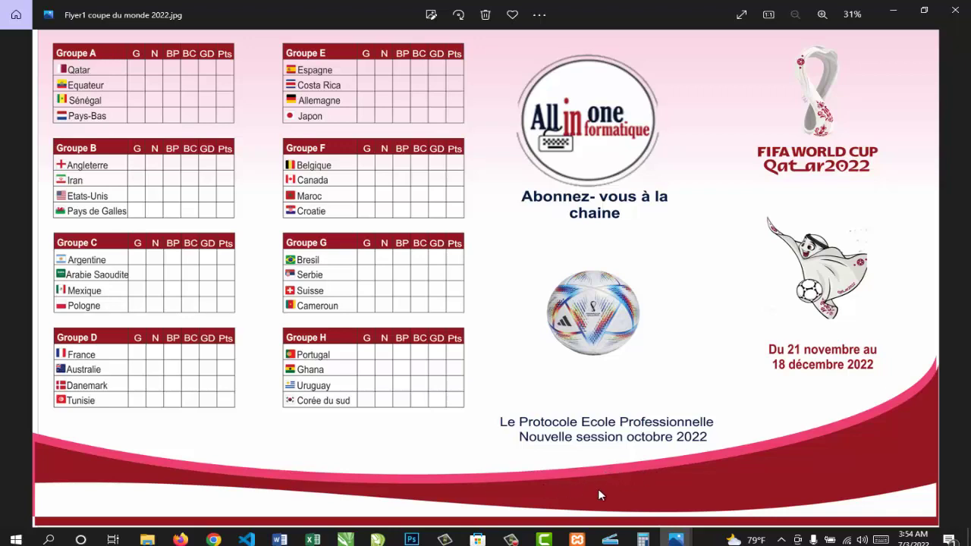
mouse_move(373, 538)
click(379, 510)
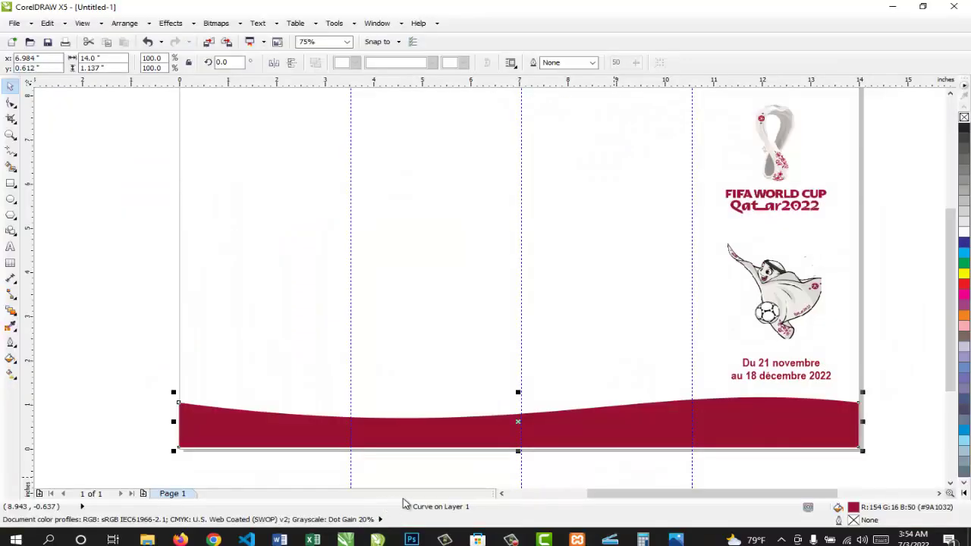
click(632, 416)
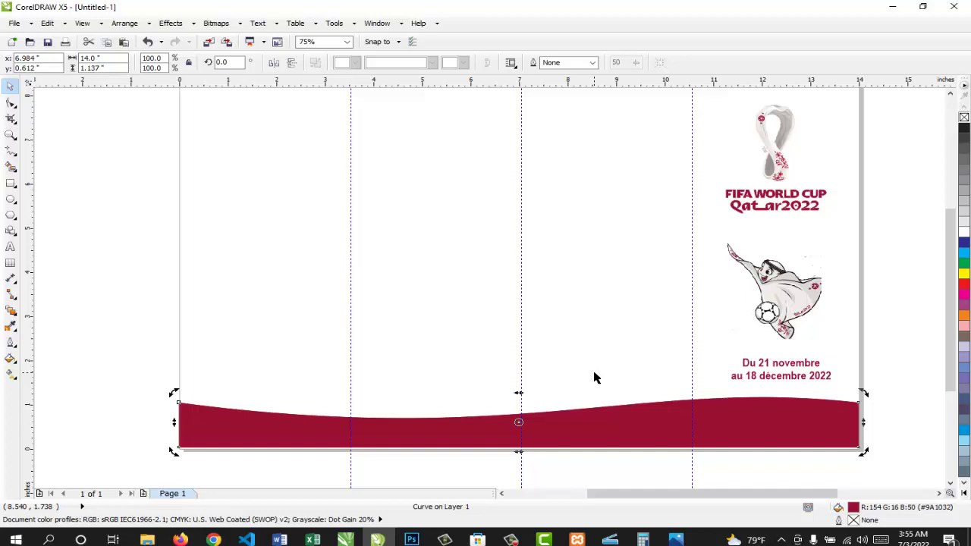
key(Up)
key(Up)
key(Up)
key(Up)
key(Up)
key(Up)
key(Up)
key(Up)
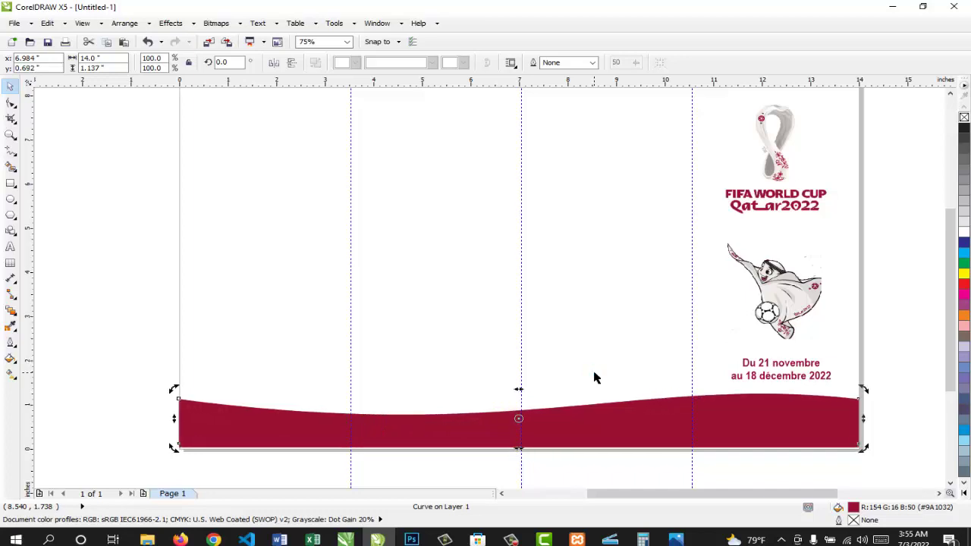
key(Up)
key(Up)
key(Up)
key(Up)
key(Up)
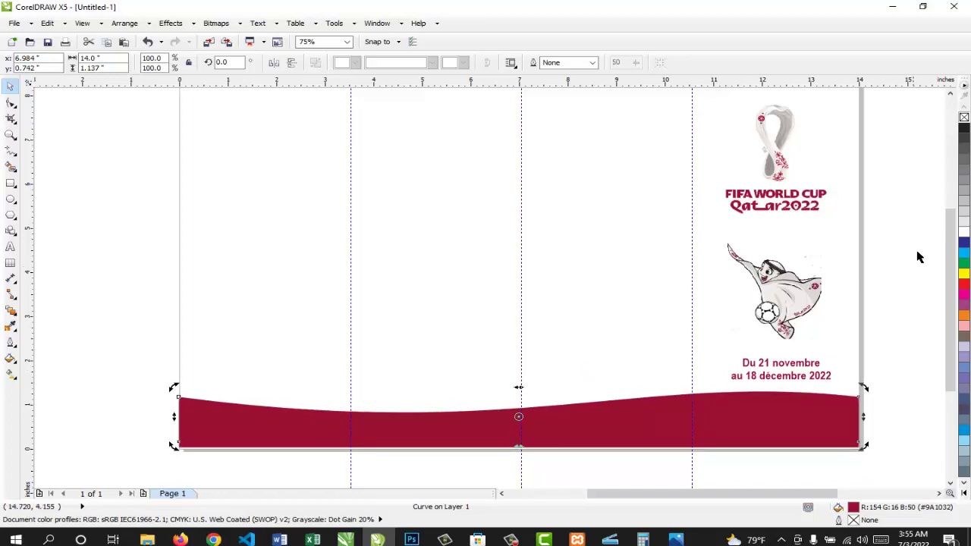
- Fill the raised wave copy with pink C0 M40 Y20 K0 and send it to the back of the page
click(964, 326)
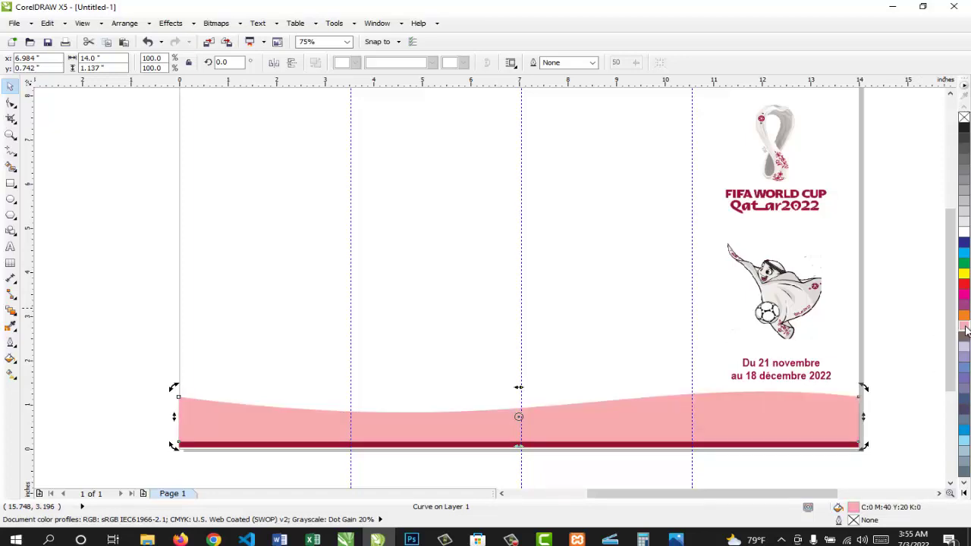
right_click(717, 417)
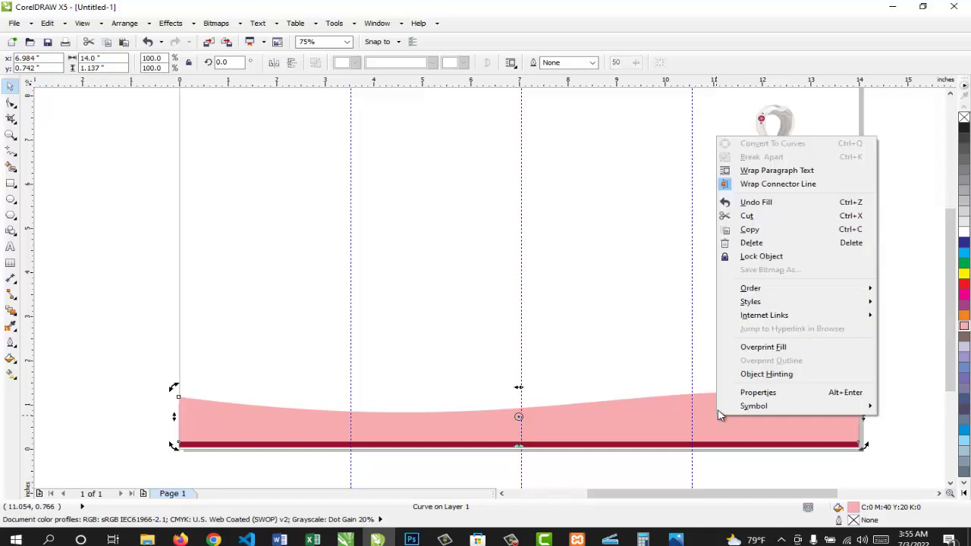
mouse_move(754, 292)
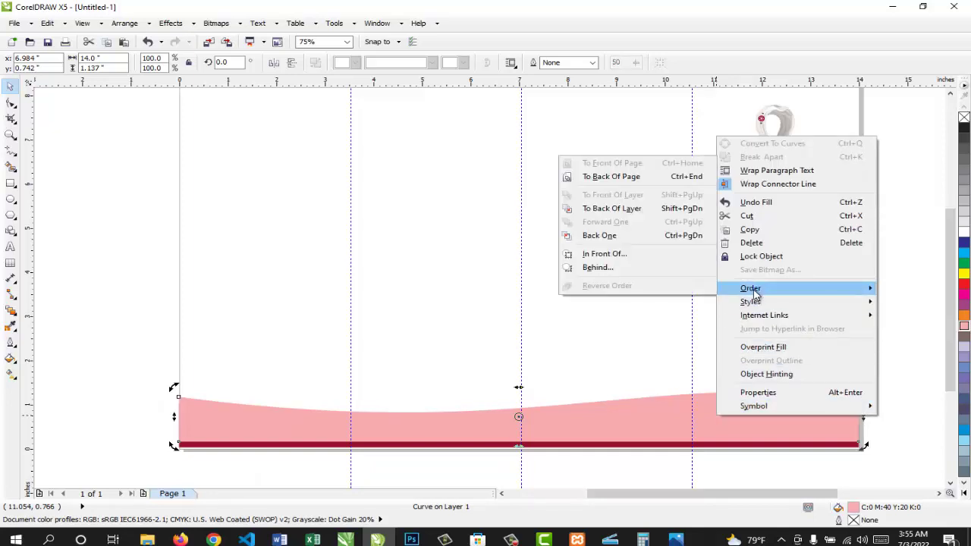
click(606, 183)
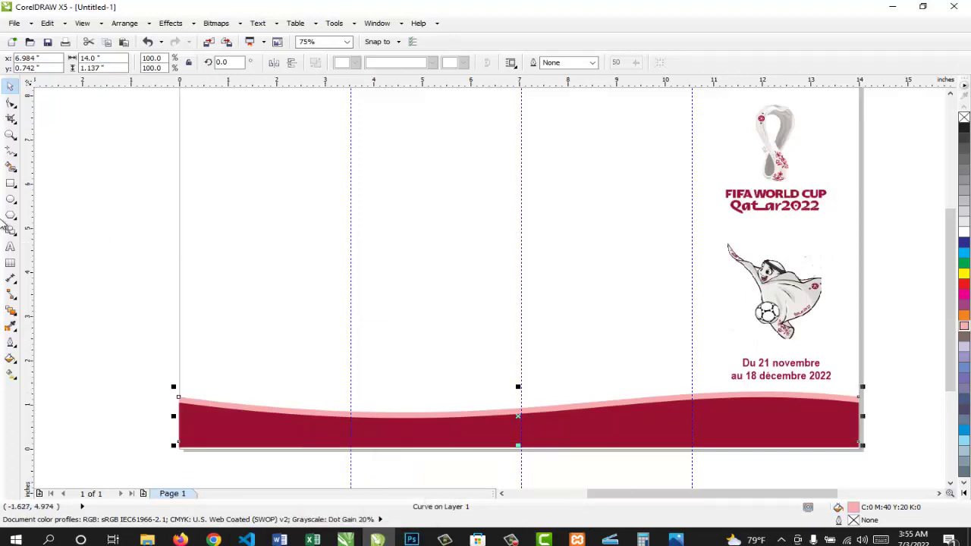
- Draw a white-filled rectangle about 14 by 0.36 inches across the lower part of the dark red wave
click(10, 184)
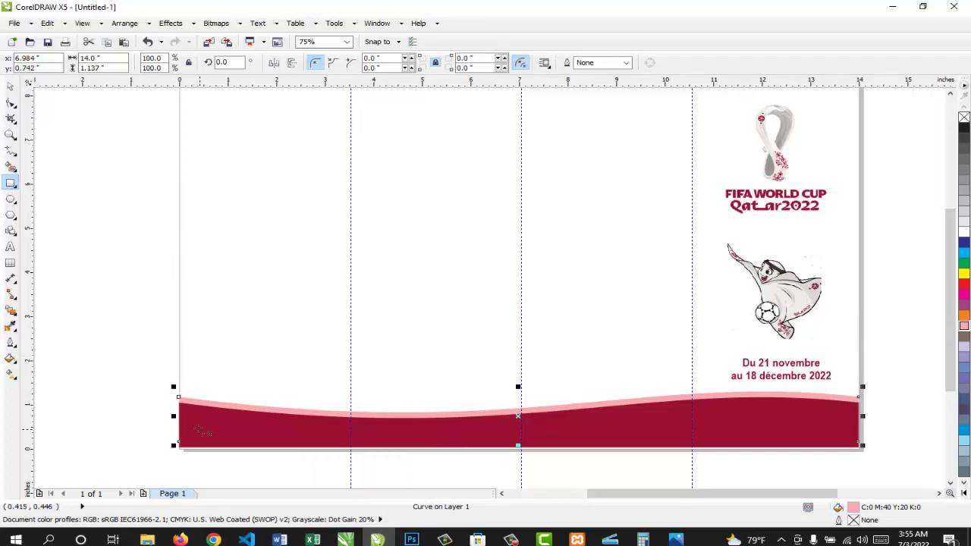
drag(180, 418, 861, 438)
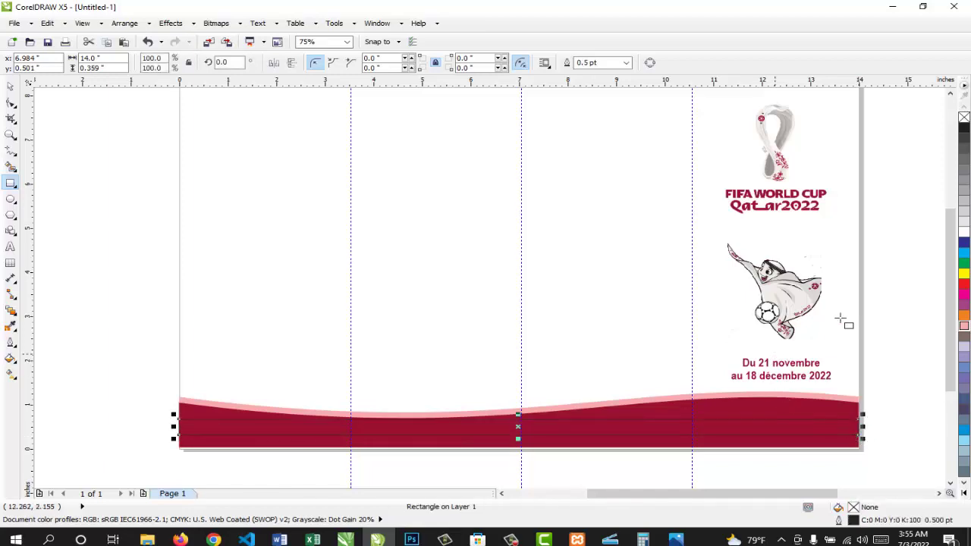
click(964, 233)
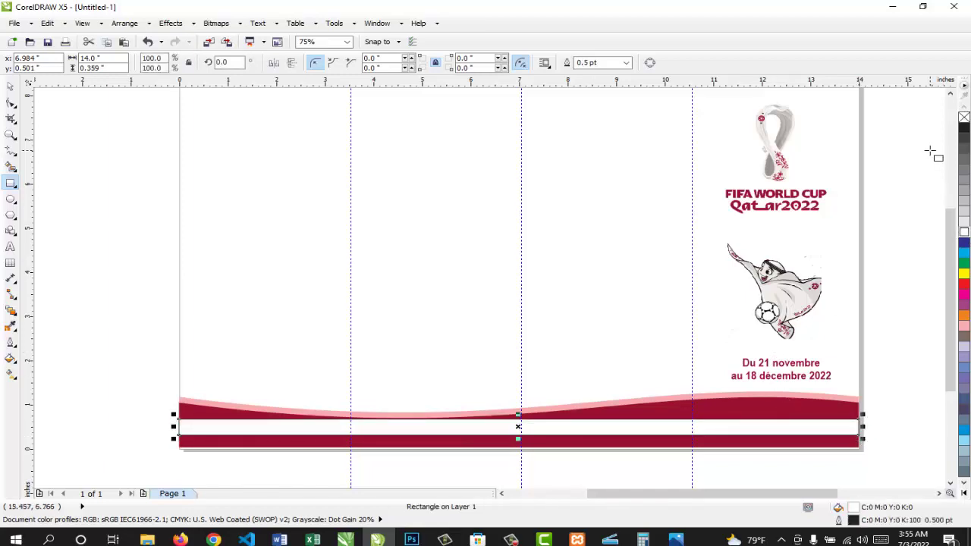
- Remove the outline of the white rectangle in the dark red wave and convert the rectangle to curves
right_click(965, 118)
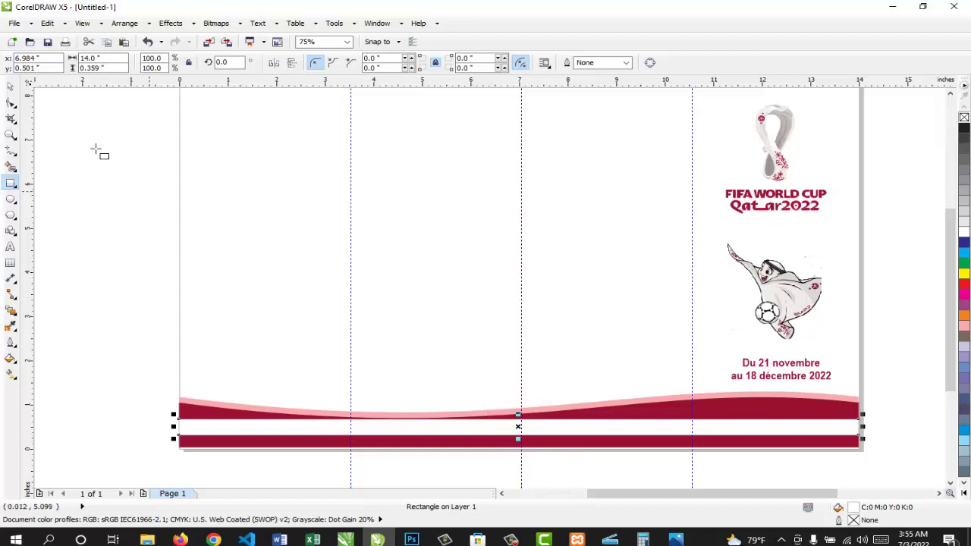
click(10, 86)
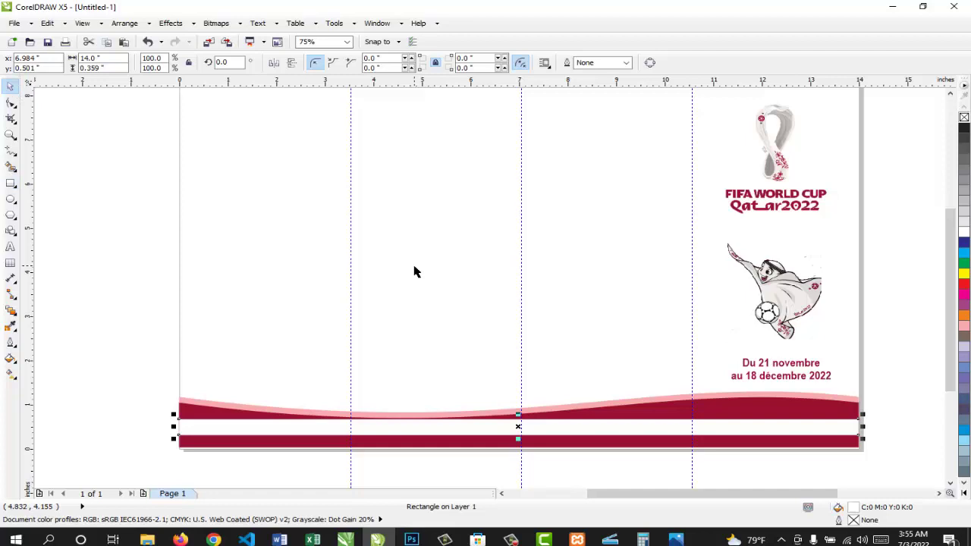
right_click(544, 432)
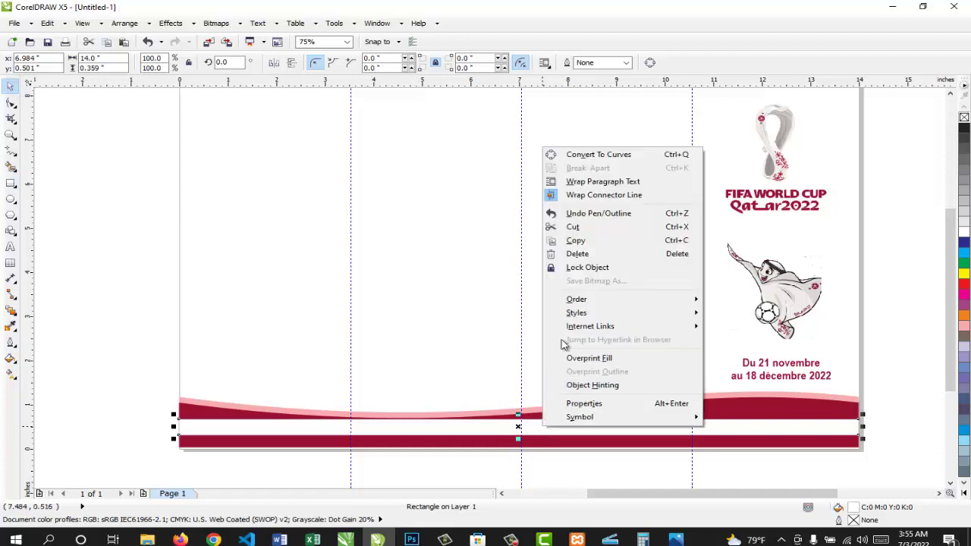
click(578, 154)
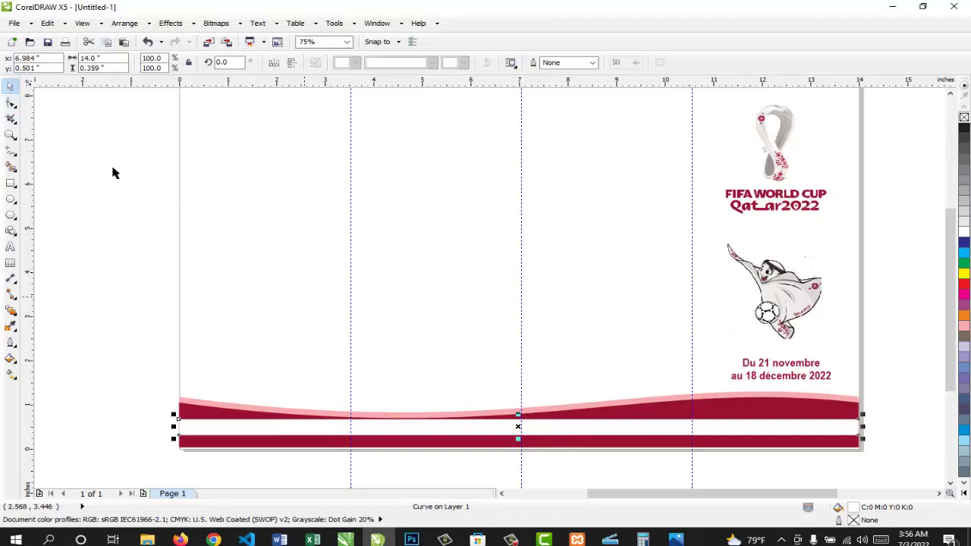
- Convert the white strip's top edge to a curve that rises slightly in the left half and dips in the right half
click(8, 107)
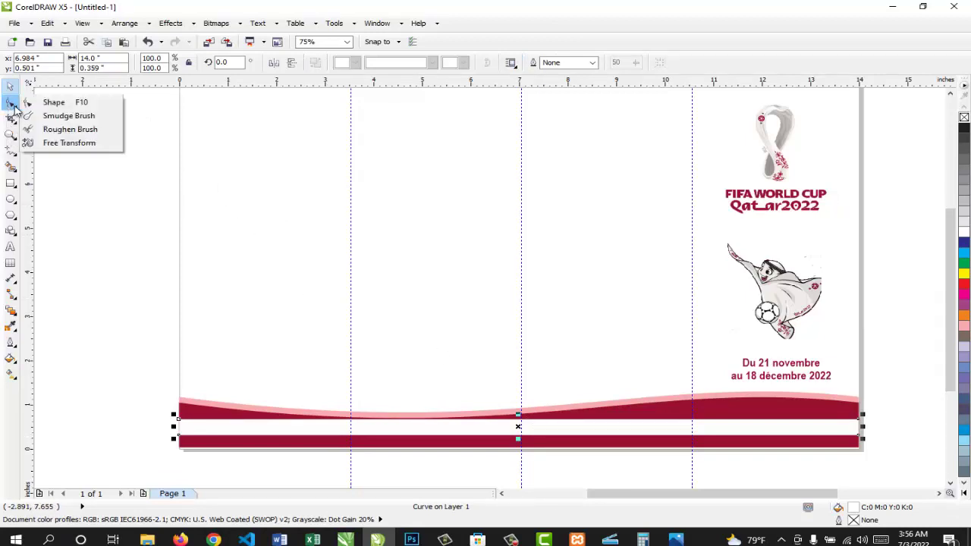
click(38, 104)
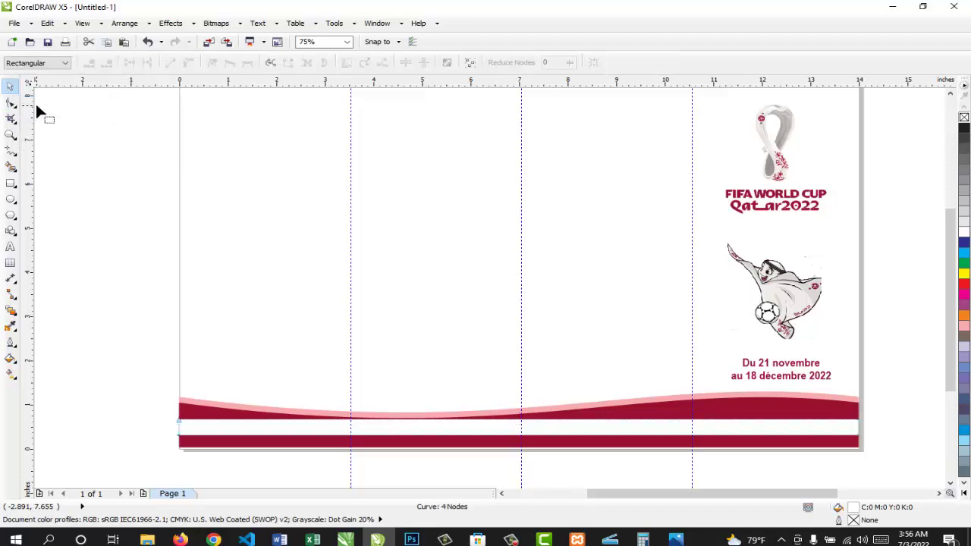
click(566, 420)
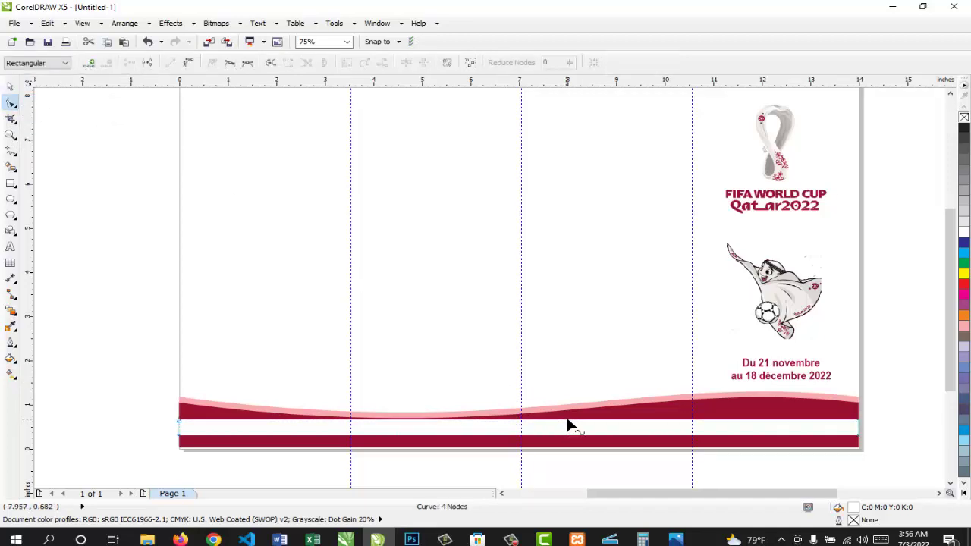
click(190, 65)
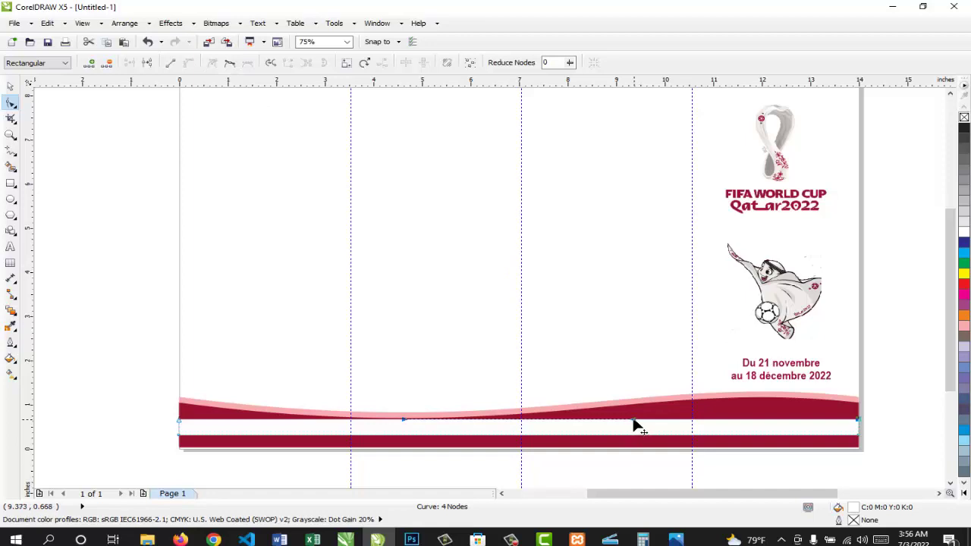
drag(634, 427, 634, 440)
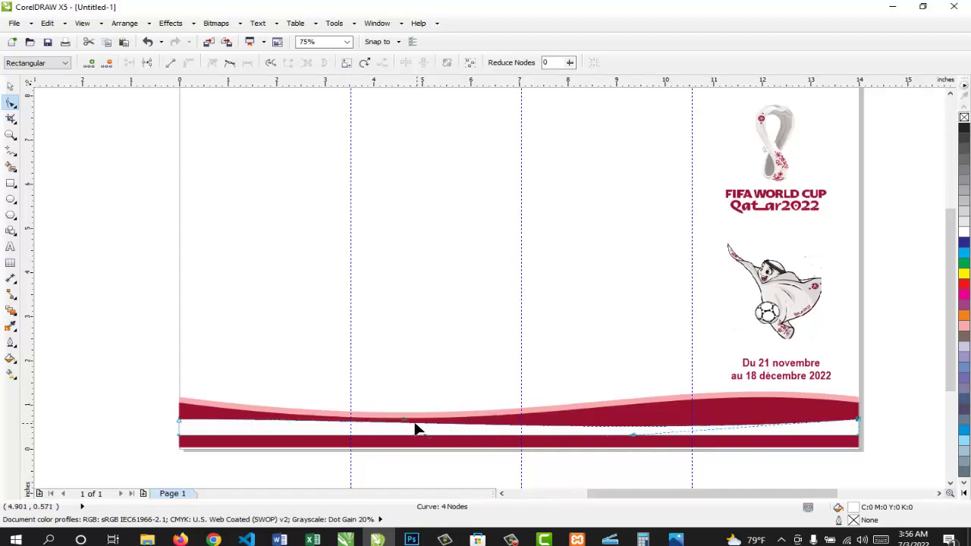
drag(408, 425, 410, 416)
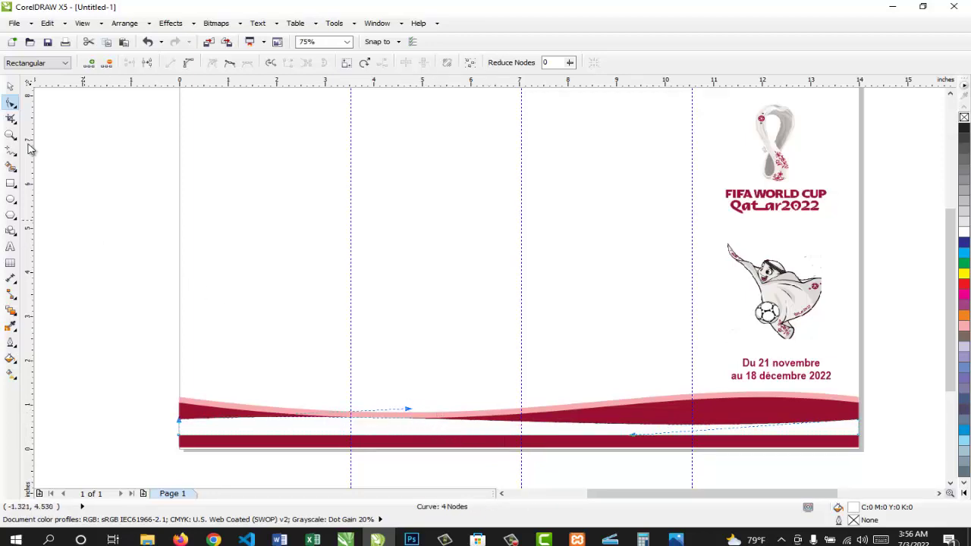
- Nudge the white wavy strip down to Y 0.459 inches, leaving a thinner dark red band beneath it
click(11, 87)
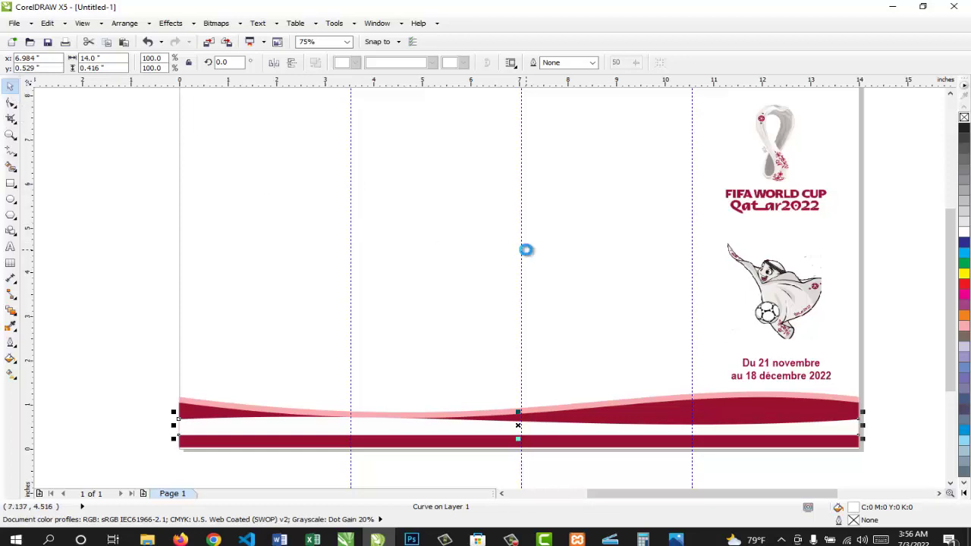
key(Down)
key(Down)
key(Down)
key(Down)
key(Down)
key(Down)
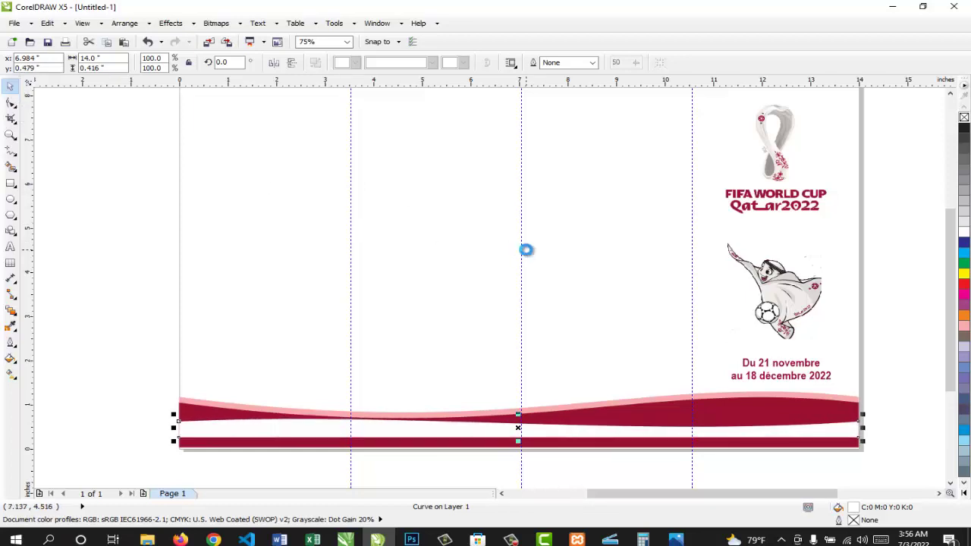
key(Down)
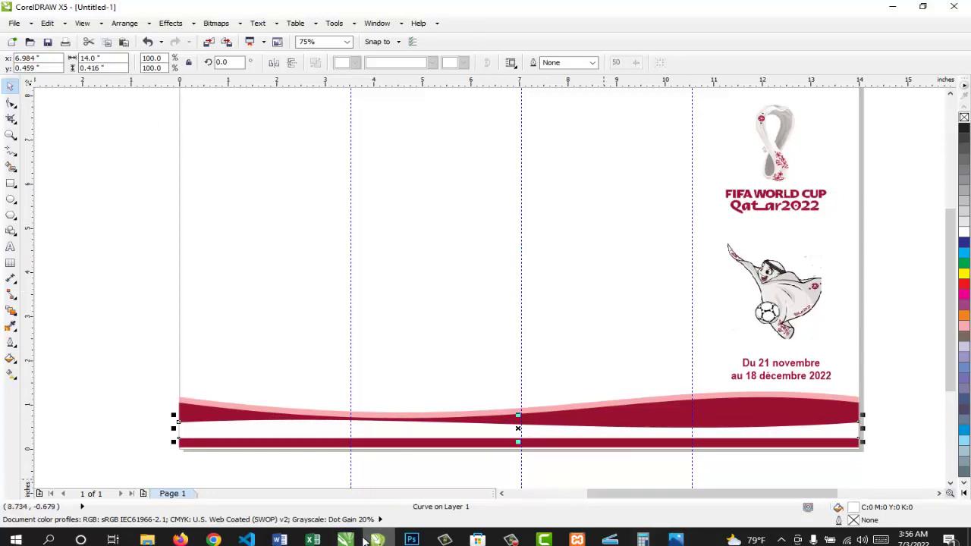
- Examine the overall layout and third-column content in Flyer1 coupe du monde 2022.jpg, and return to CorelDRAW
mouse_move(378, 540)
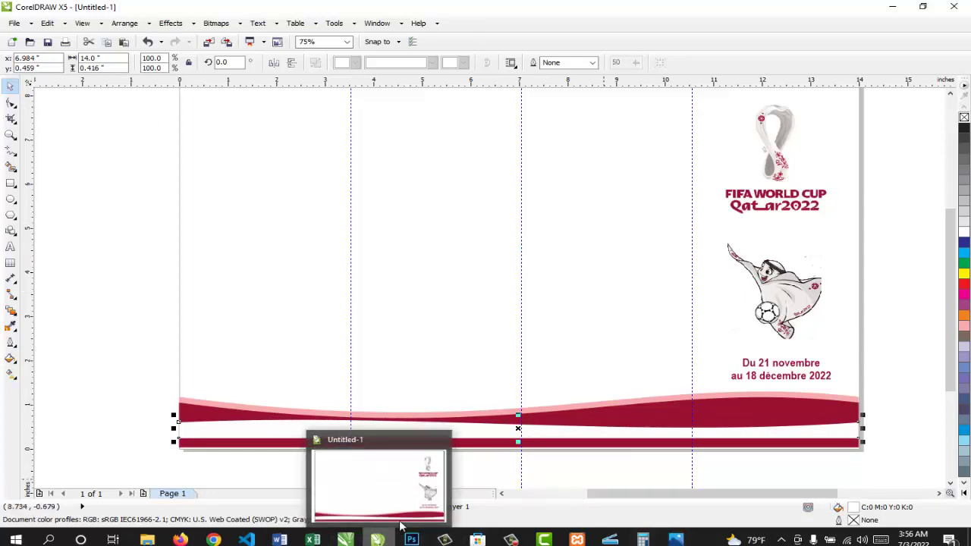
mouse_move(408, 516)
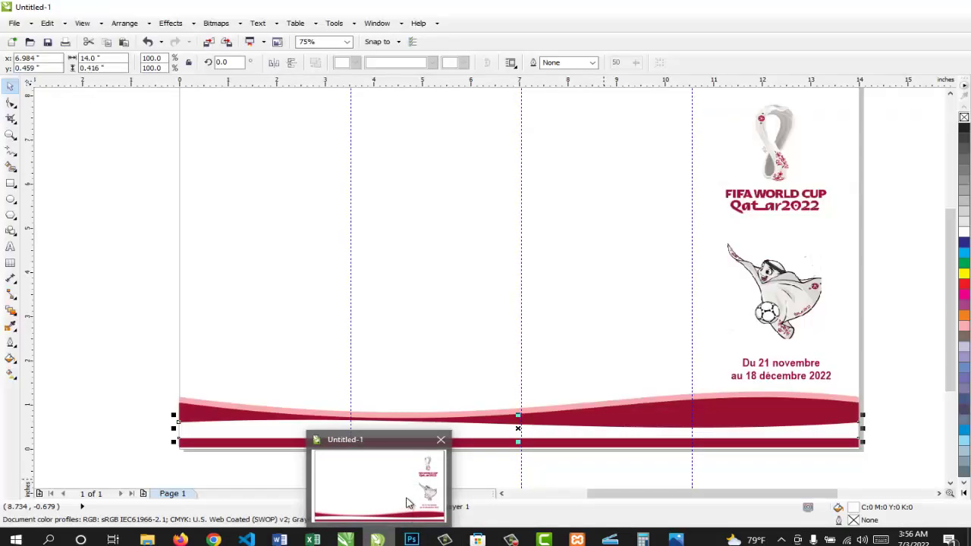
click(407, 503)
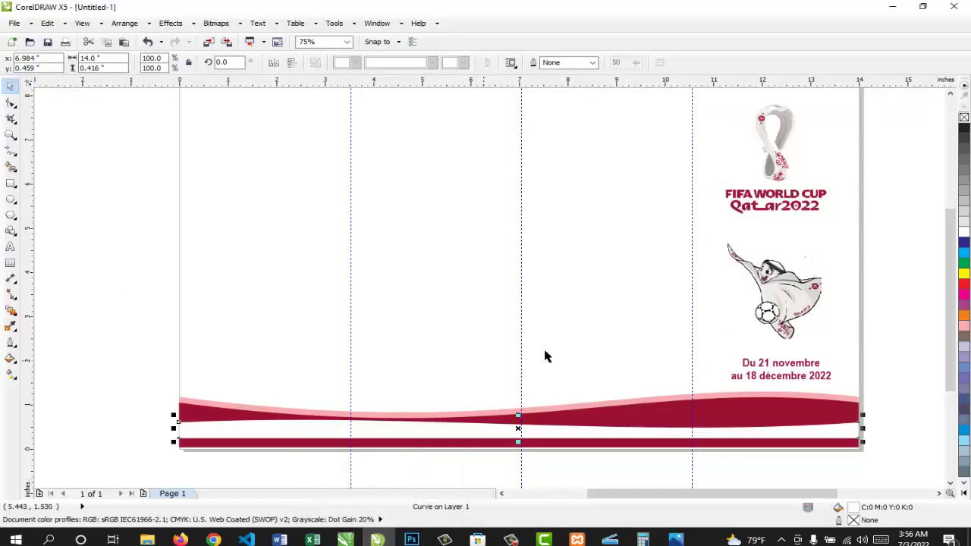
drag(951, 305, 949, 285)
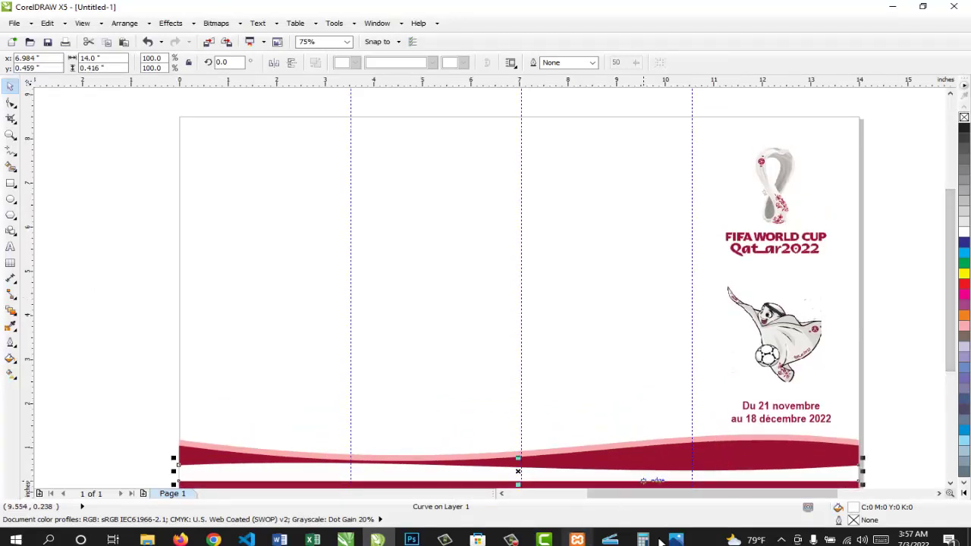
mouse_move(675, 540)
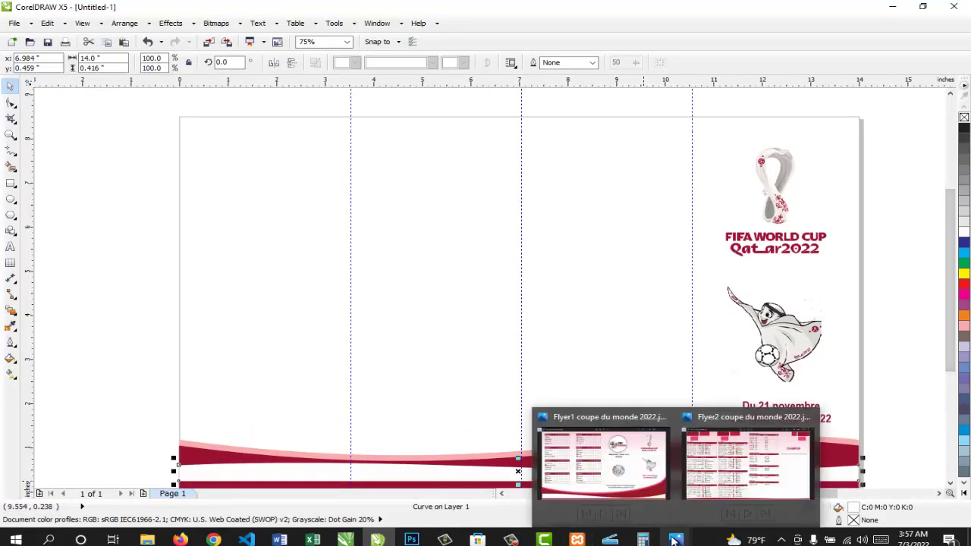
click(613, 484)
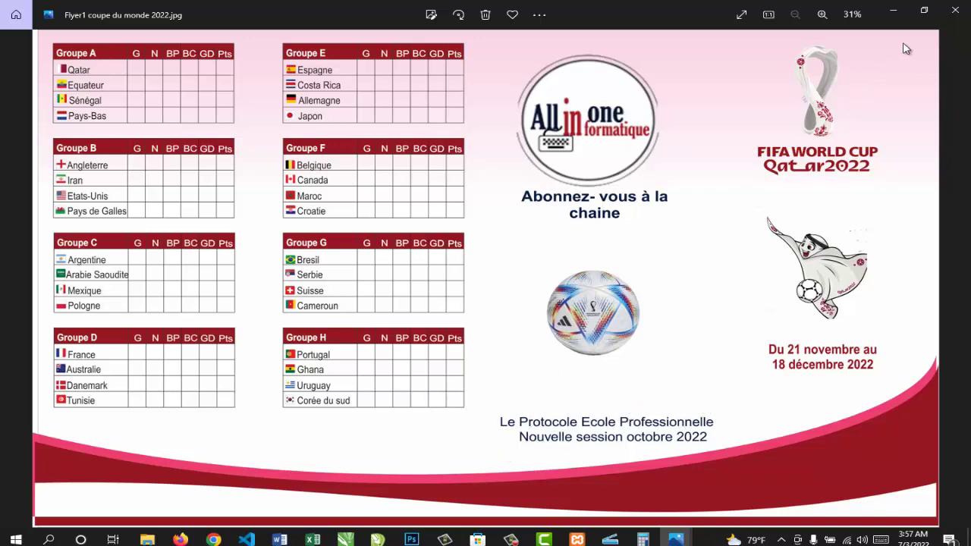
click(895, 15)
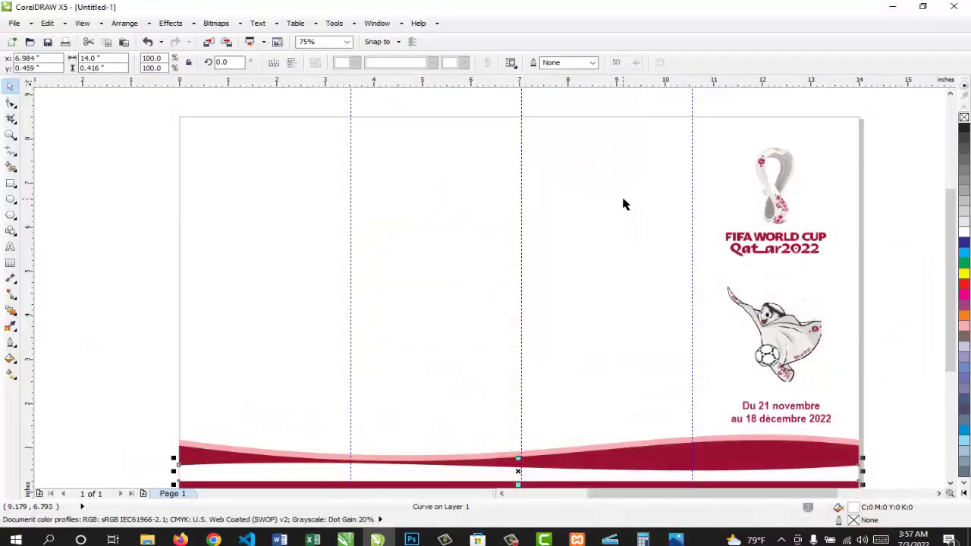
click(15, 23)
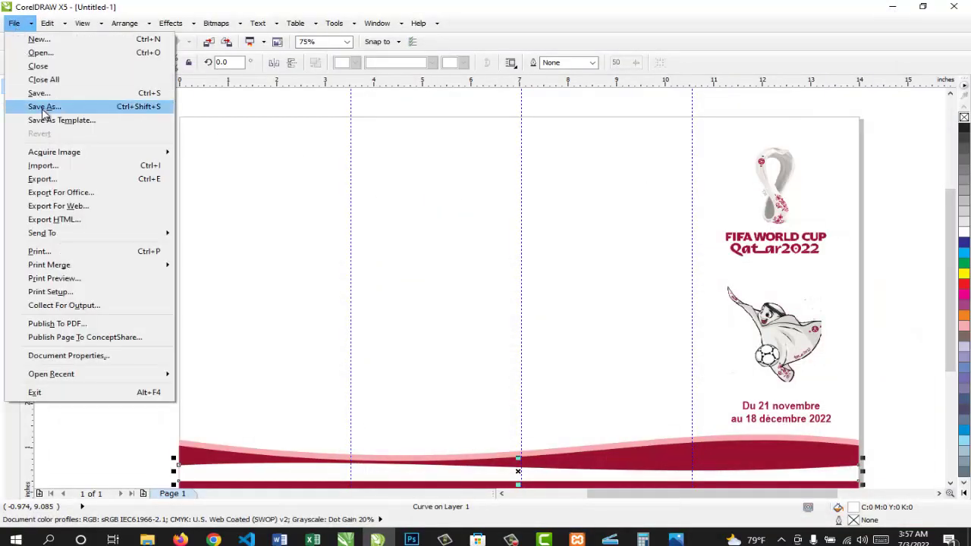
click(43, 167)
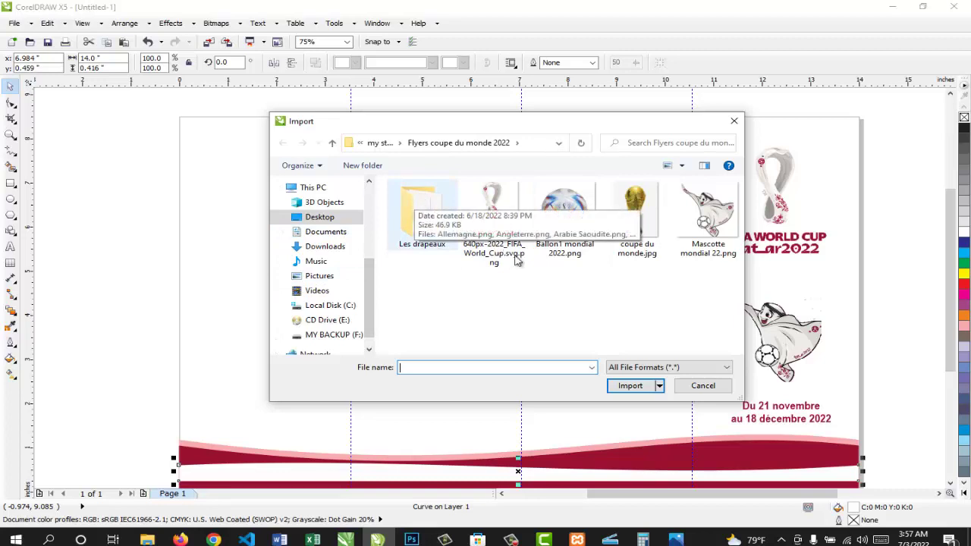
click(704, 386)
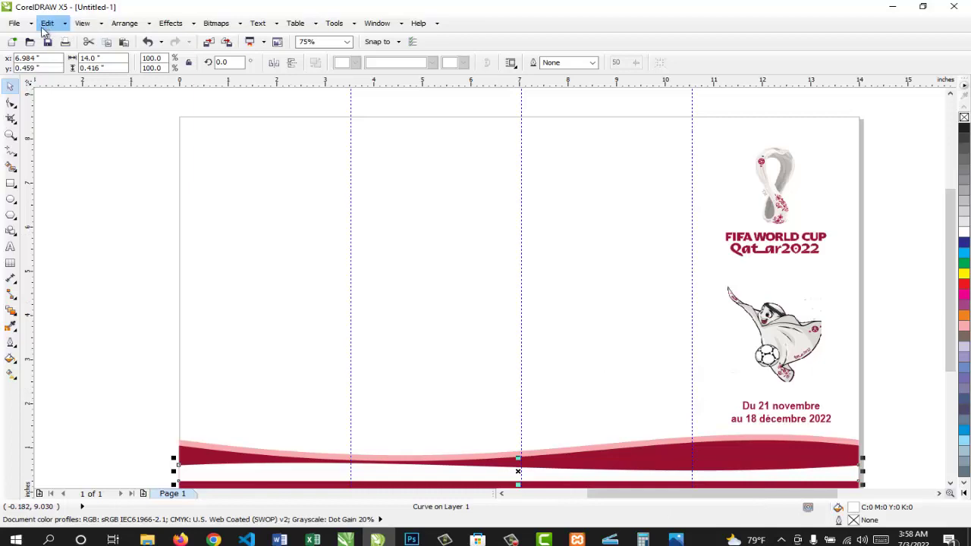
- Import logo all in.png from the Desktop folder Ga doc and place it about 2.49 inches square in the upper part of the third column
click(15, 22)
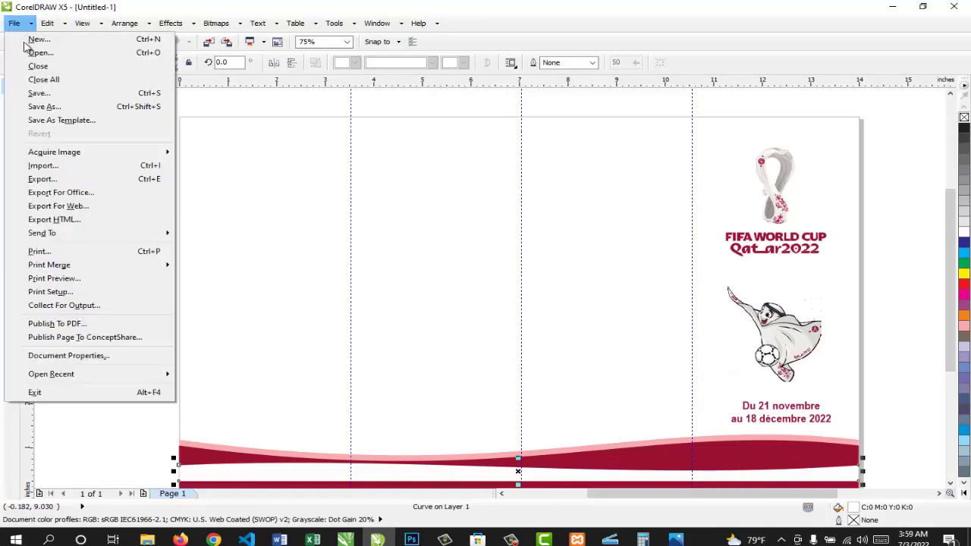
click(42, 168)
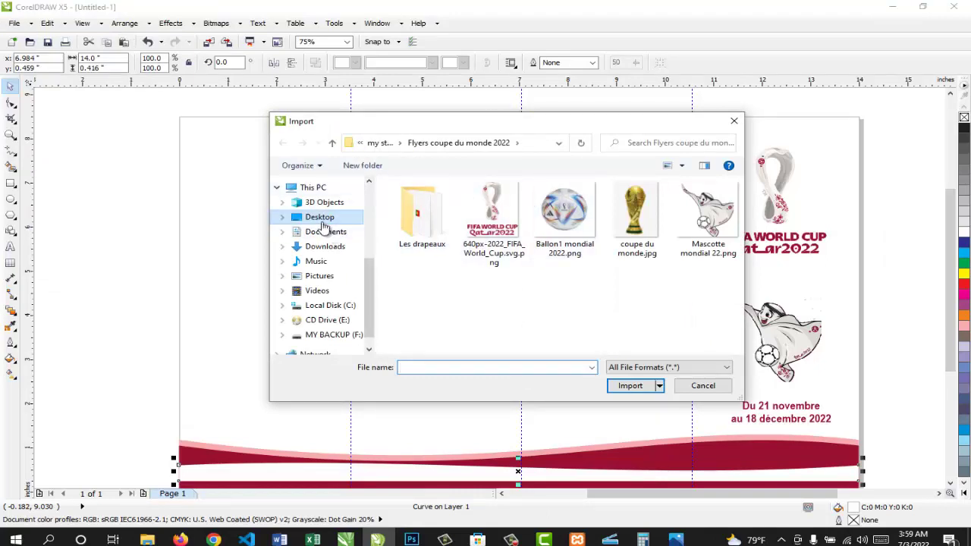
click(320, 219)
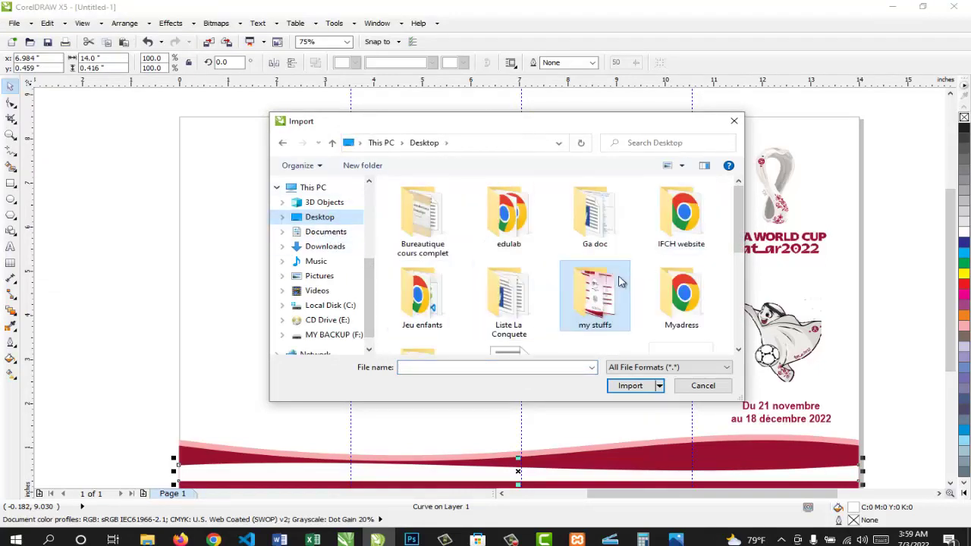
mouse_move(738, 209)
mouse_down()
mouse_move(738, 285)
mouse_move(736, 220)
mouse_up()
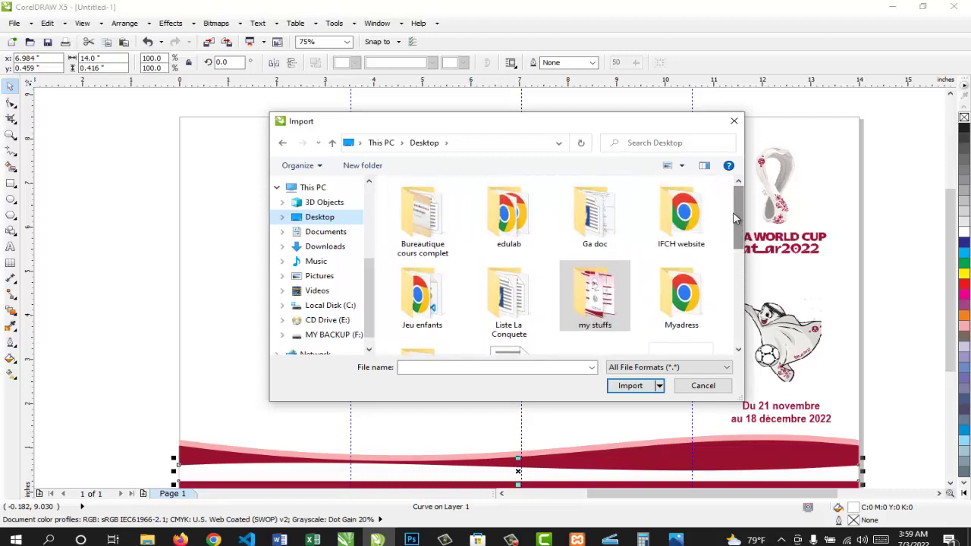
click(614, 220)
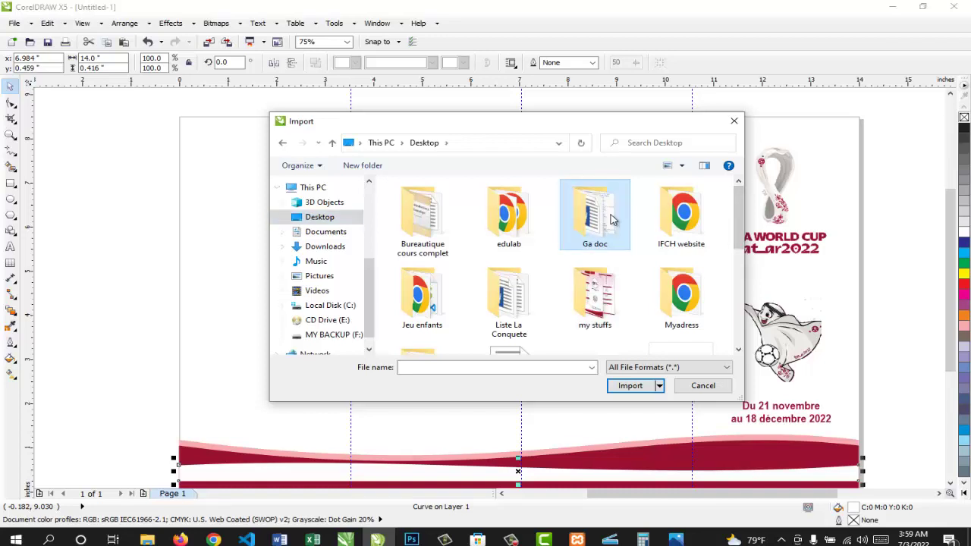
double_click(613, 219)
drag(735, 222, 736, 294)
click(590, 292)
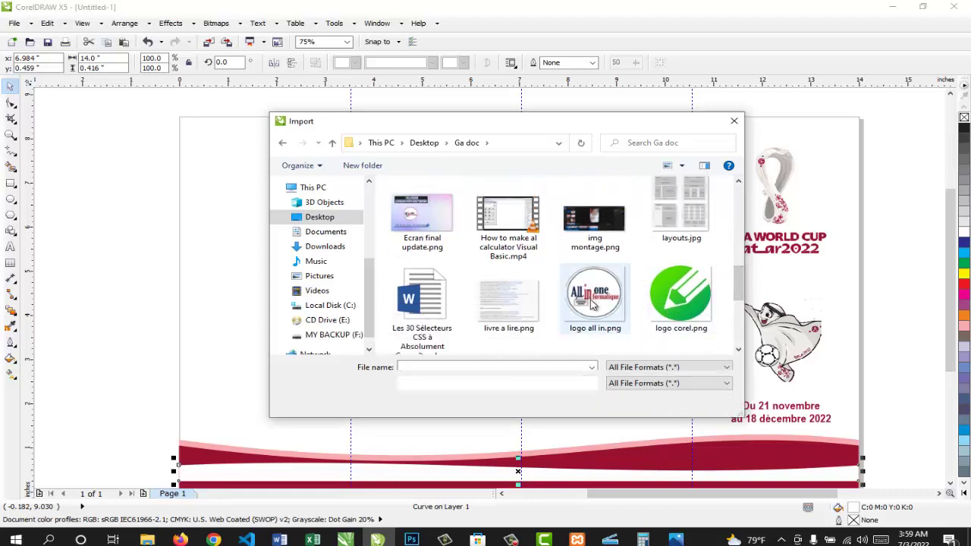
click(627, 404)
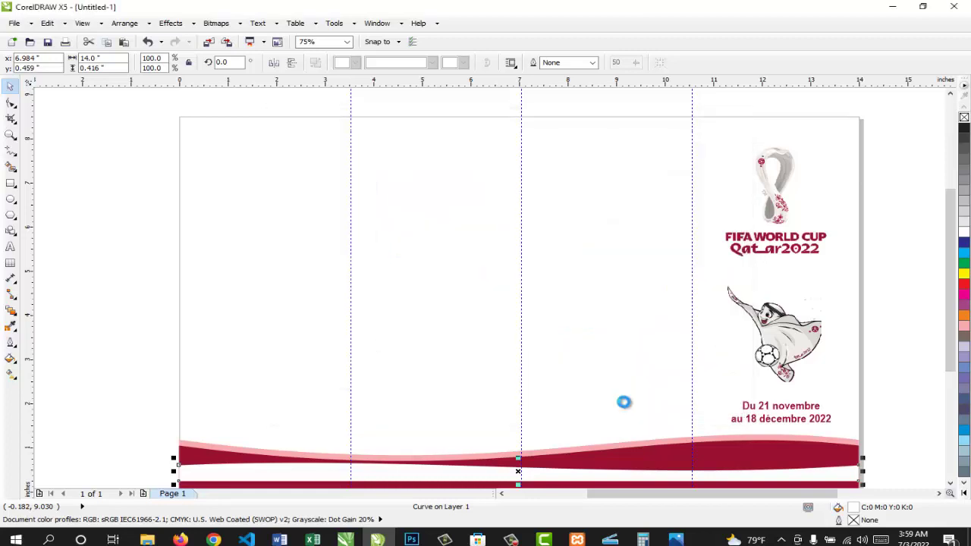
drag(543, 137, 664, 246)
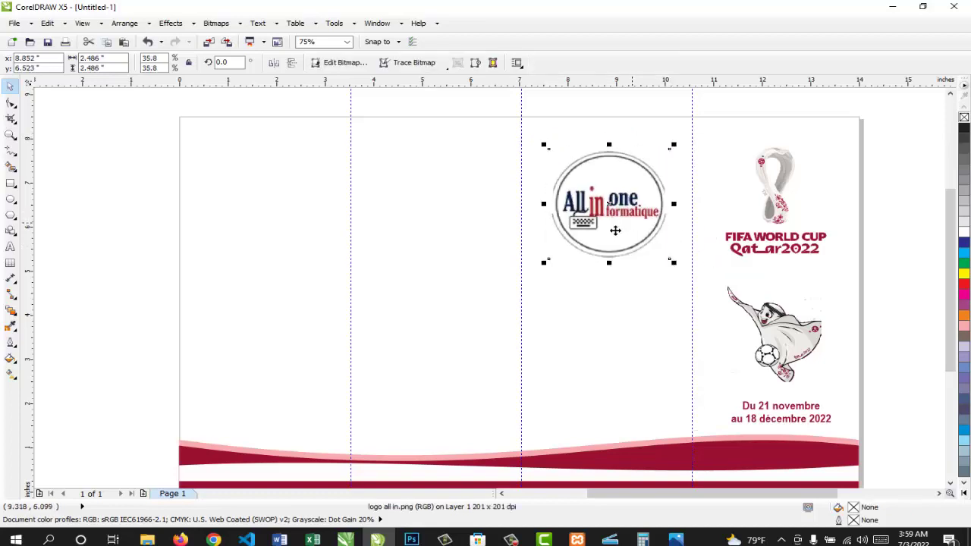
click(609, 308)
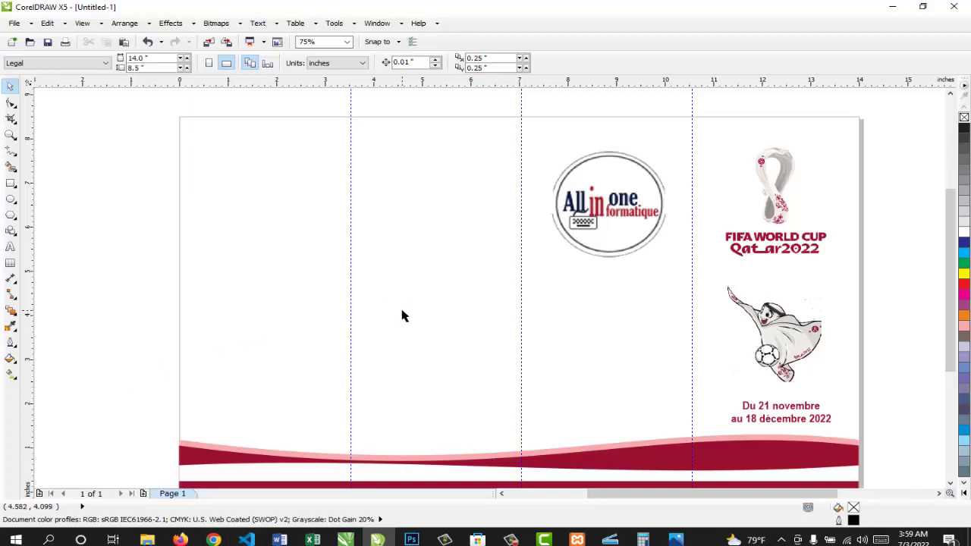
- Import Ballon1 mondial 2022.png from Desktop folder my stuffs/Flyers coupe du monde 2022 and place it about 2.17 inches square below the third-column logo
key(ctrl+i)
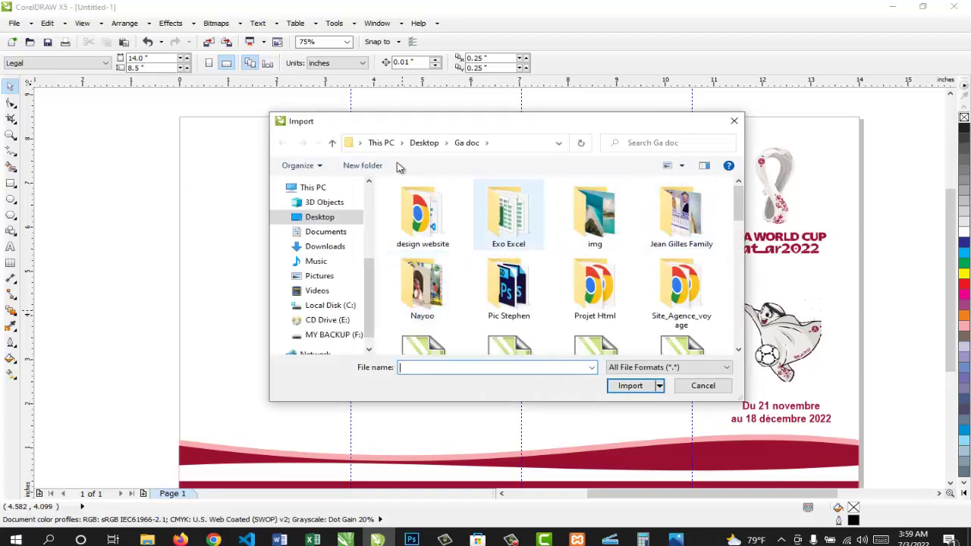
click(422, 143)
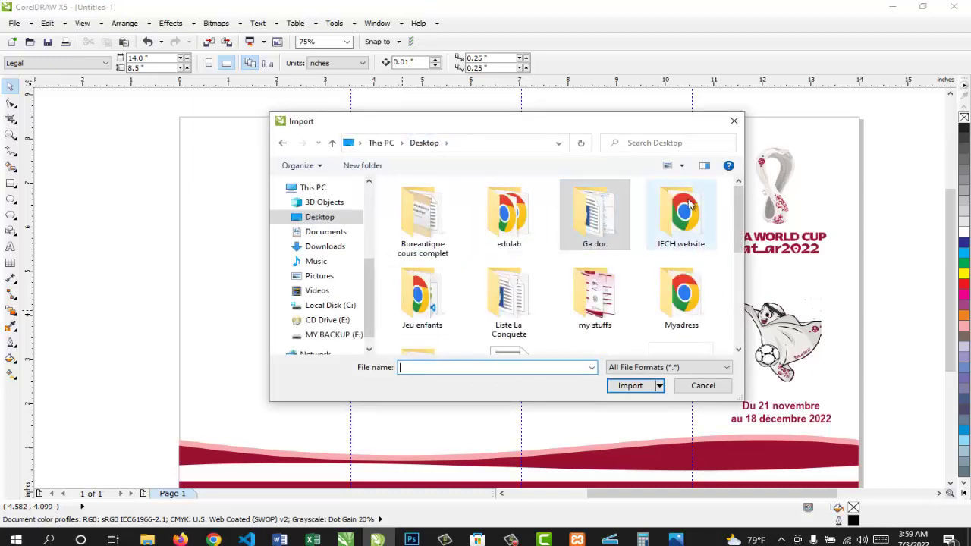
drag(739, 206, 744, 249)
double_click(595, 213)
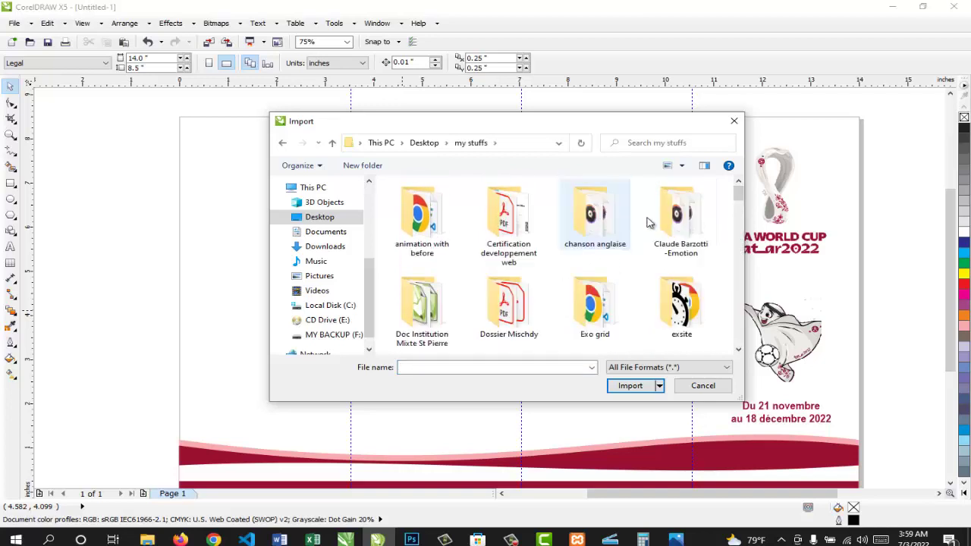
mouse_move(739, 204)
mouse_down()
mouse_move(729, 241)
mouse_move(725, 196)
mouse_move(727, 271)
mouse_move(734, 186)
mouse_up()
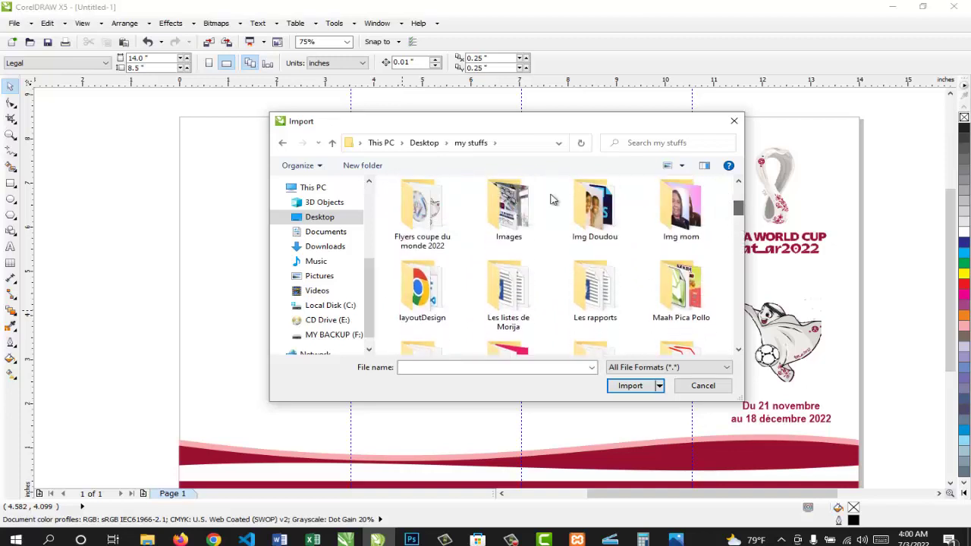
double_click(408, 210)
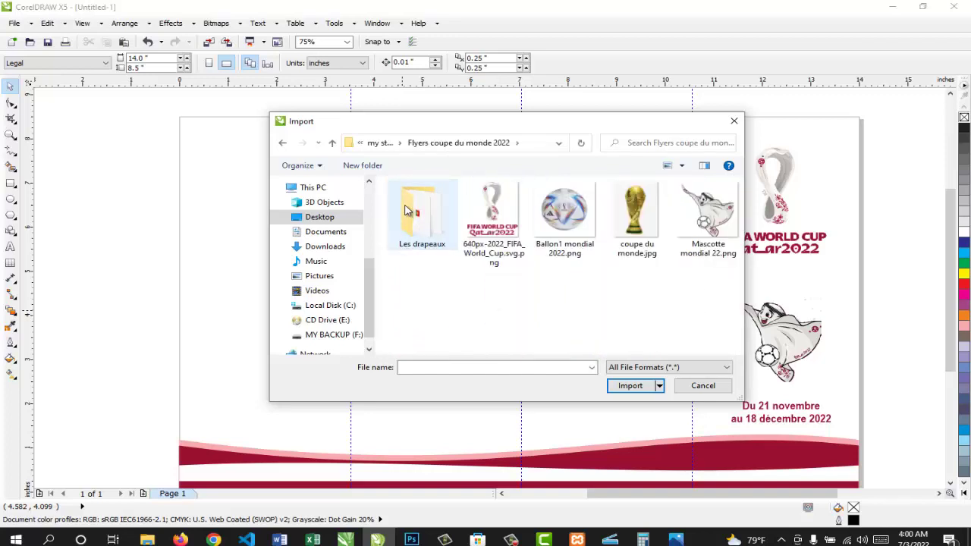
click(575, 229)
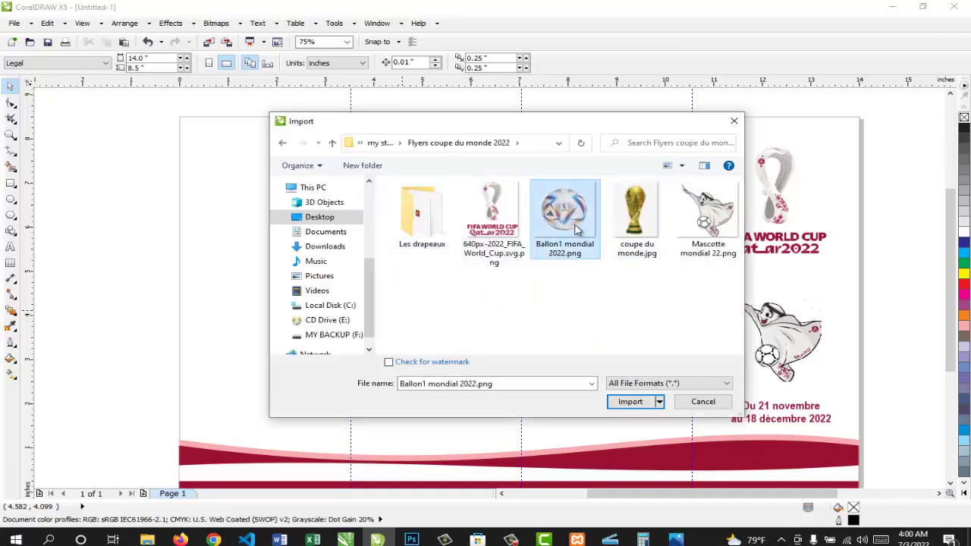
click(630, 404)
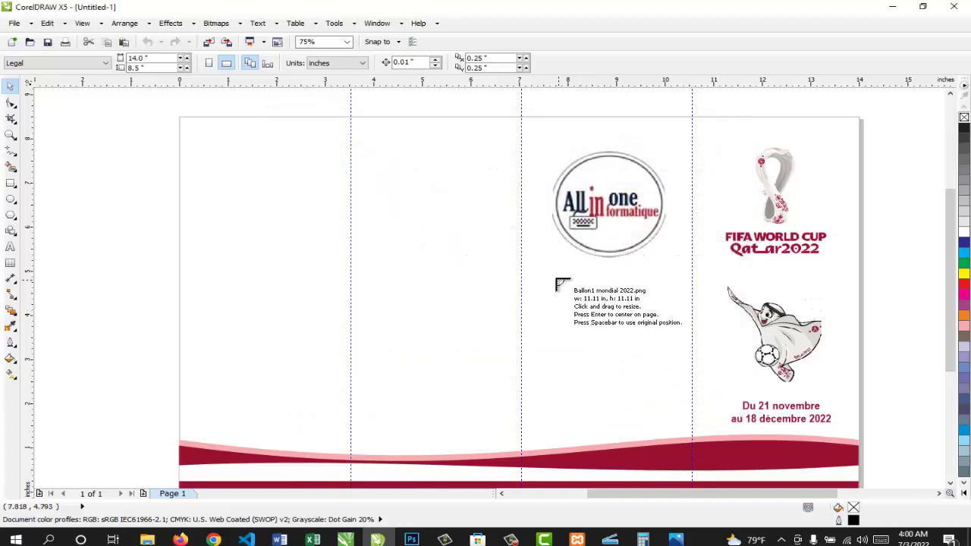
drag(554, 278, 663, 376)
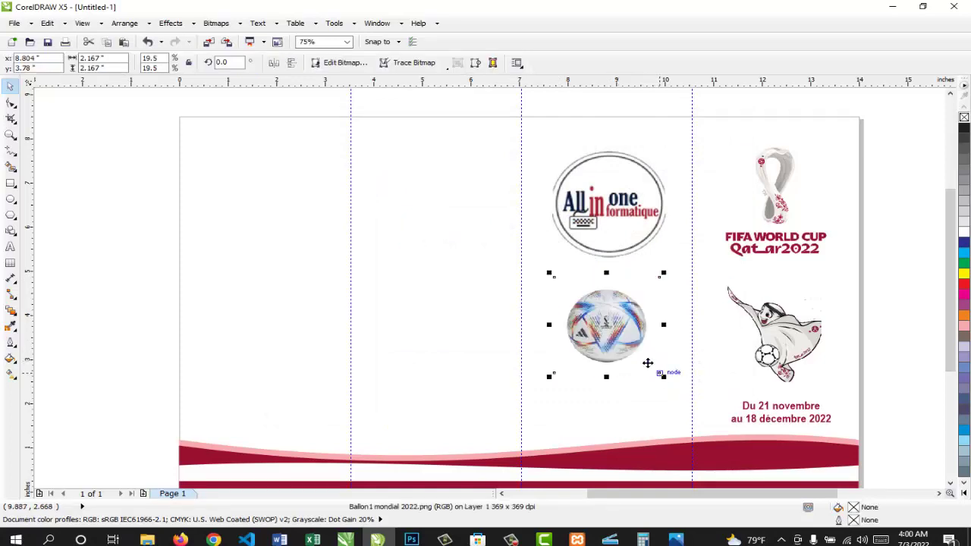
drag(613, 320, 616, 314)
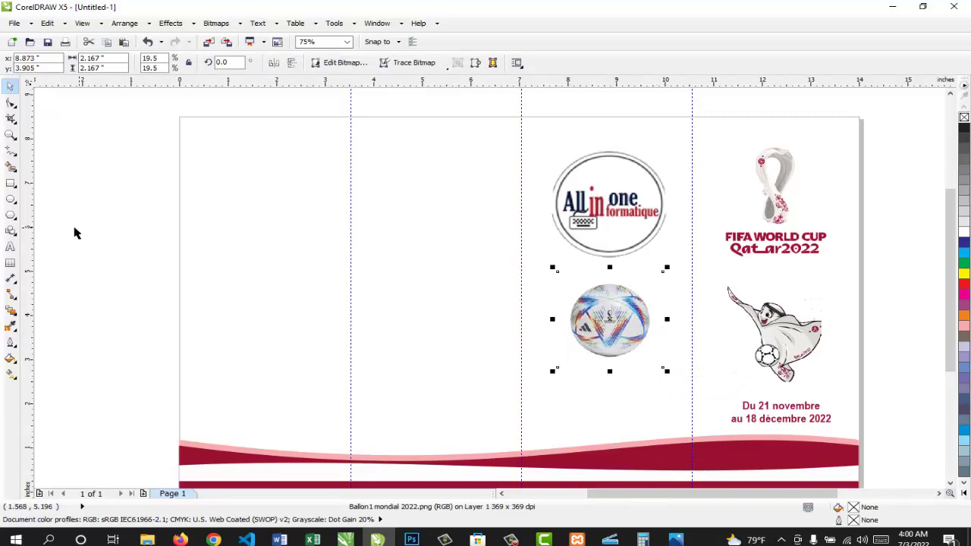
- Add the two-line artistic text "Le Protocole Ecole / Professionnelle" below the ball in the third column
click(10, 247)
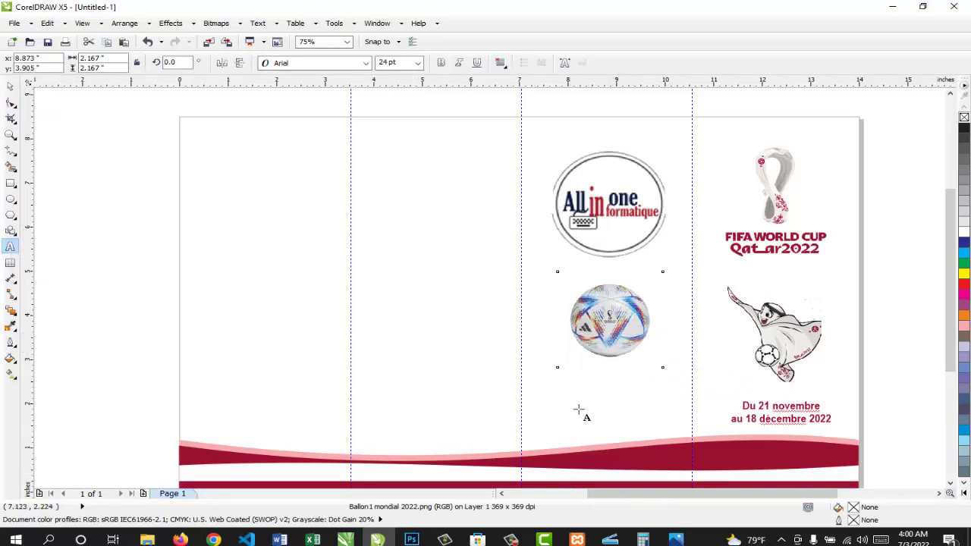
click(535, 414)
text(Le Protocole Ecole)
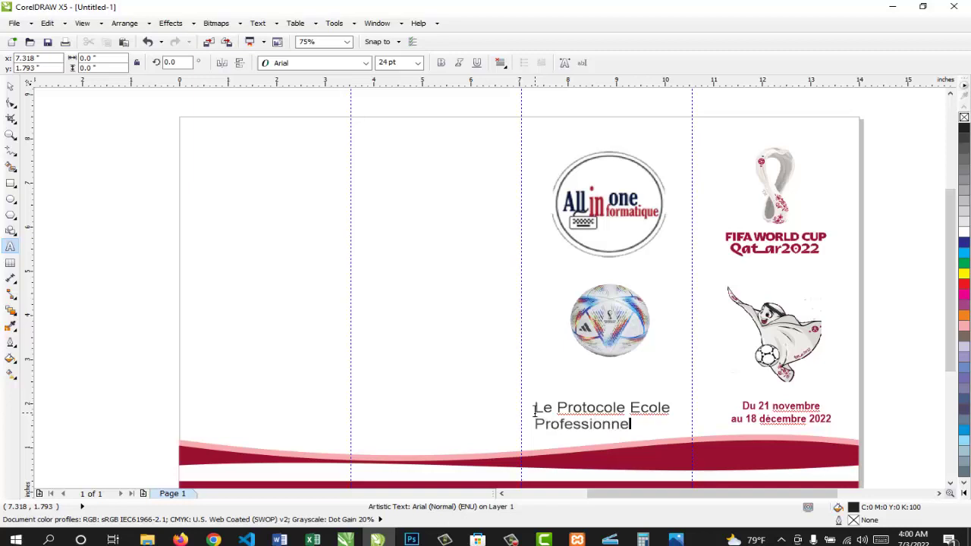
- Center both lines of the "Le Protocole Ecole Professionnelle" text and make them bold
click(544, 406)
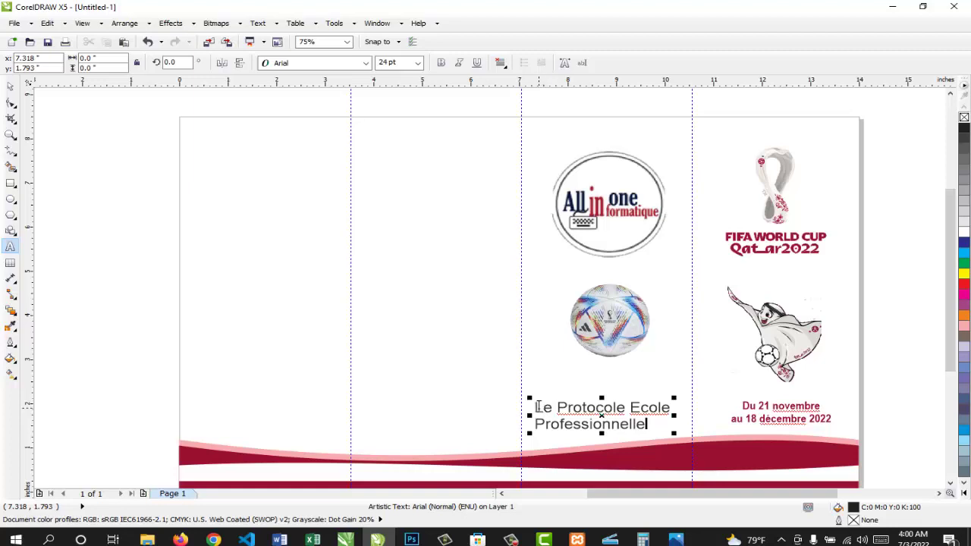
drag(537, 407, 650, 425)
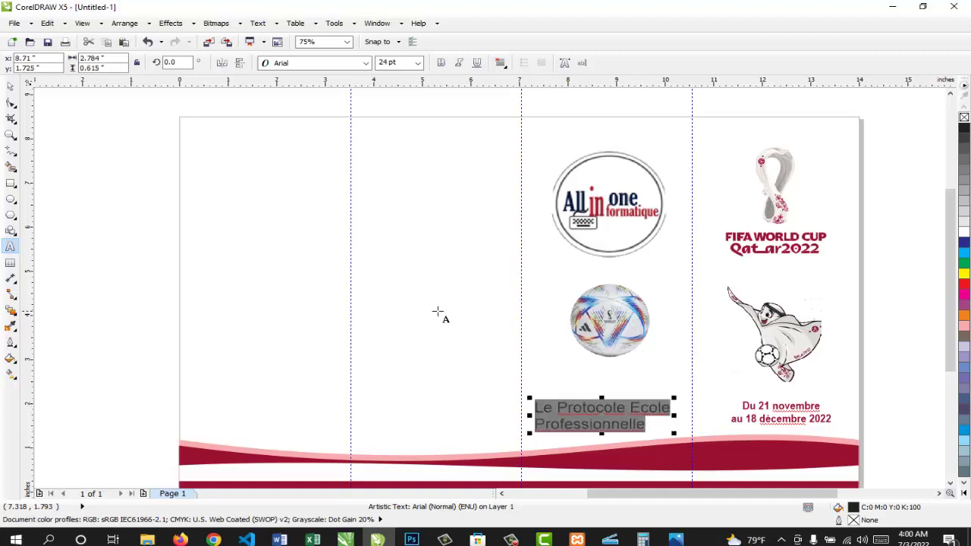
click(500, 63)
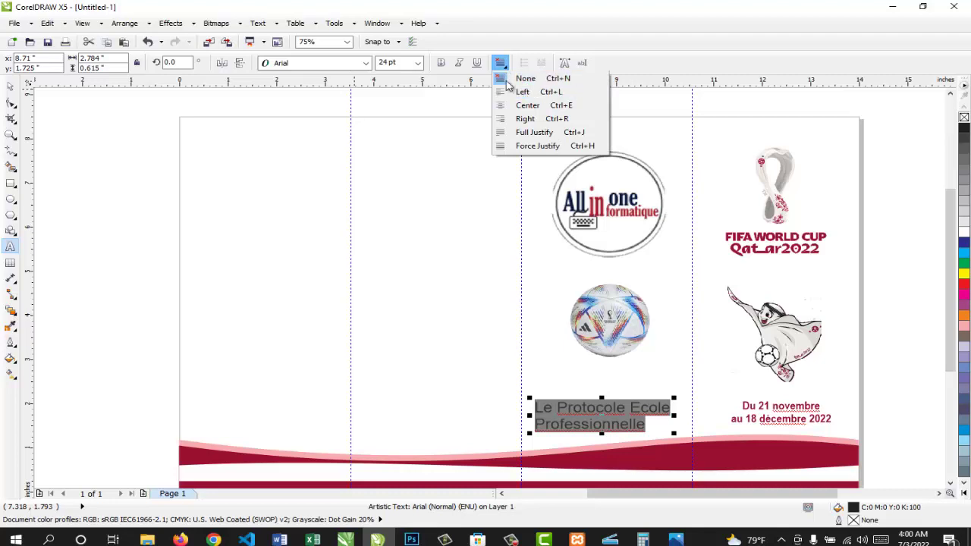
click(525, 106)
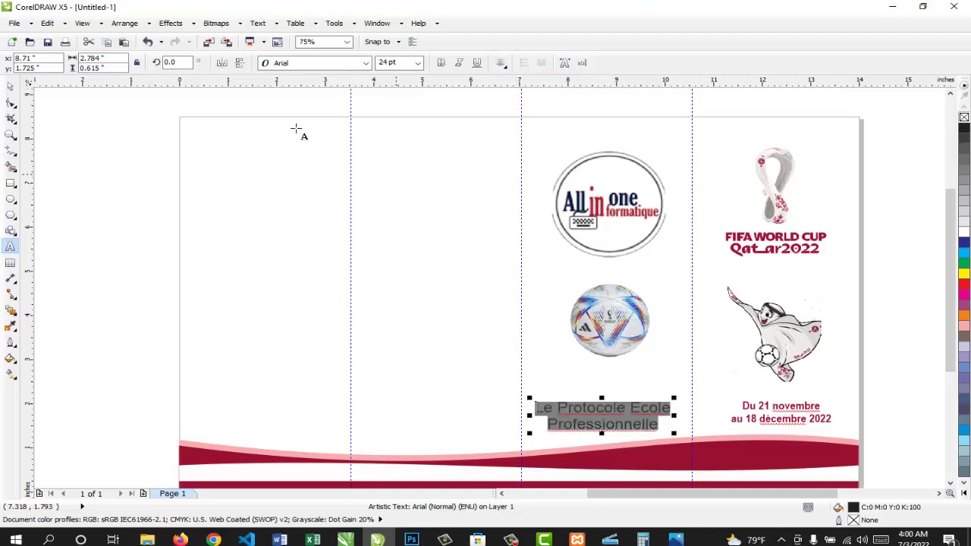
click(442, 62)
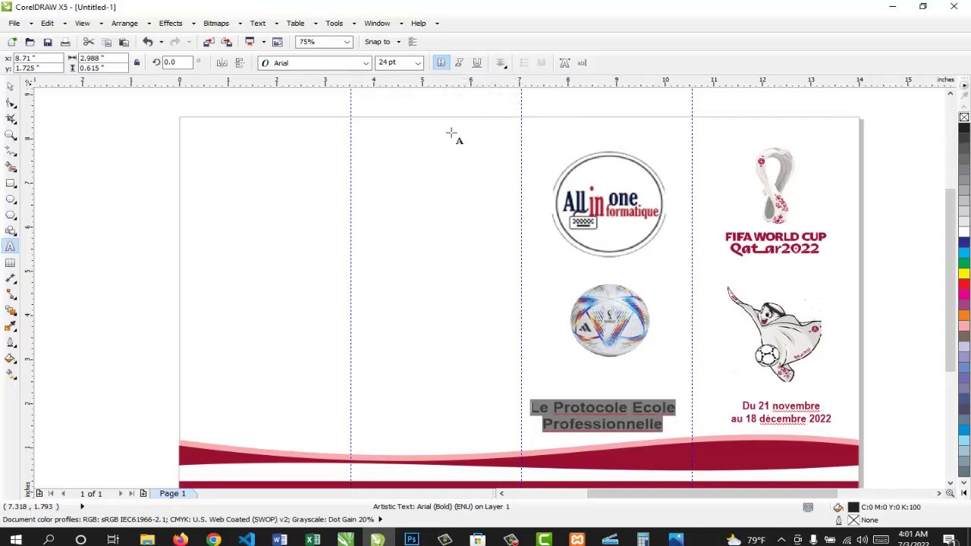
click(10, 86)
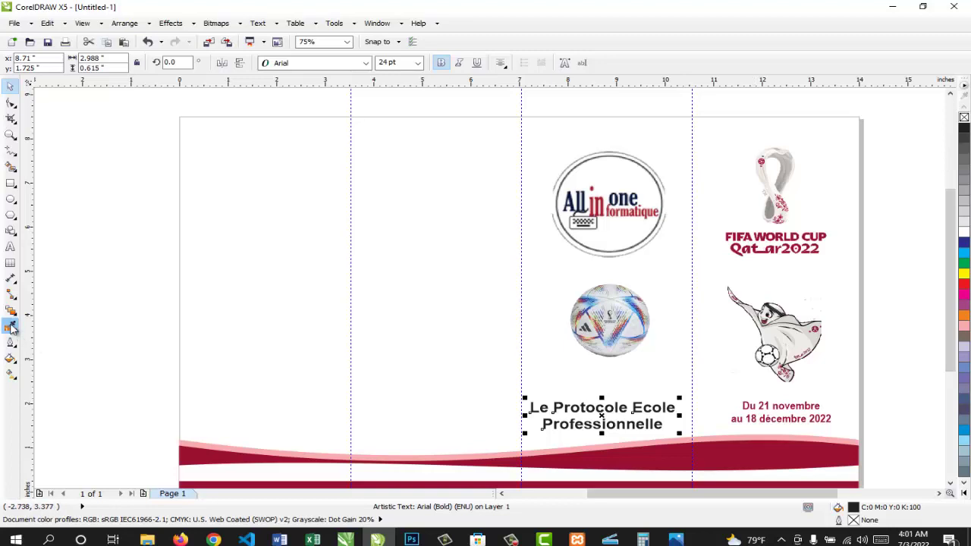
- Sample the dark red #9A1032 from the FIFA World Cup lettering and apply it to the "Le Protocole Ecole Professionnelle" text
click(11, 326)
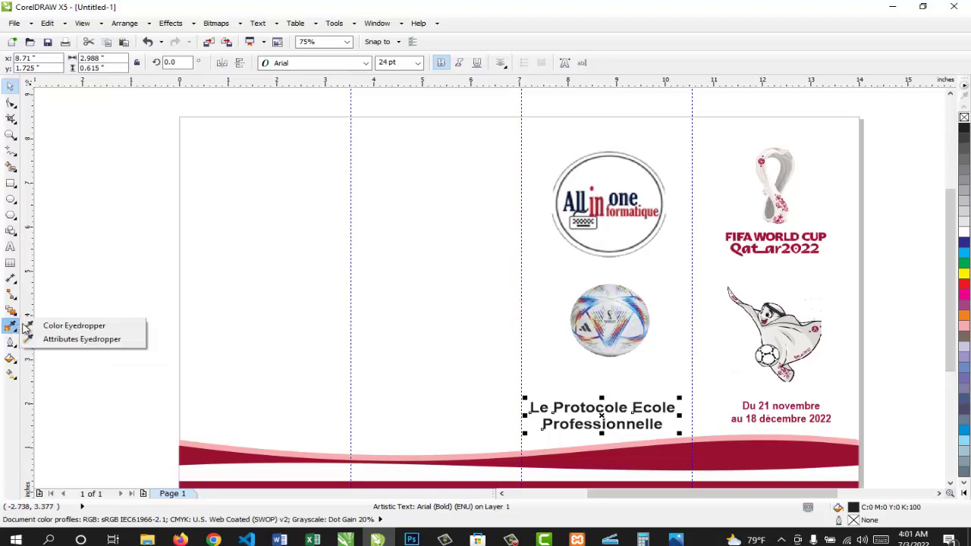
click(68, 327)
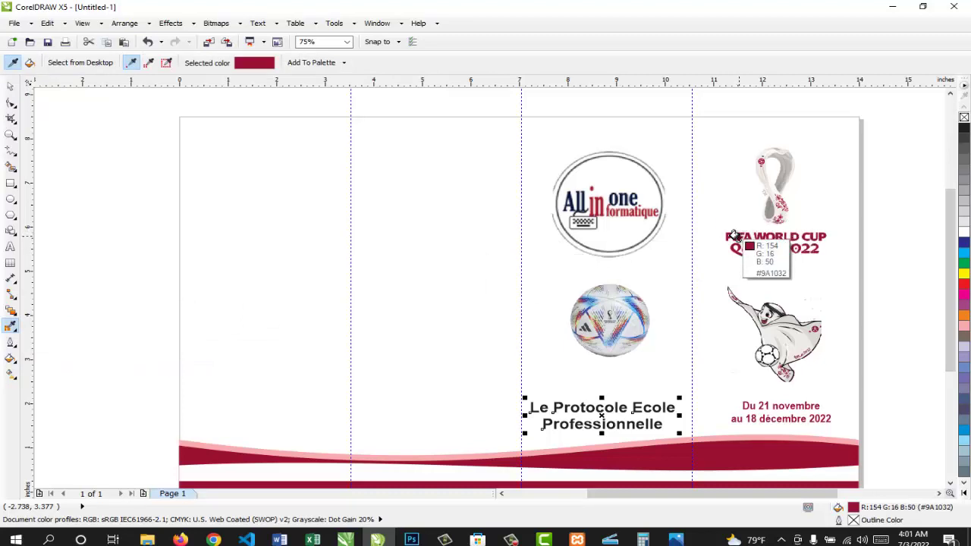
click(733, 236)
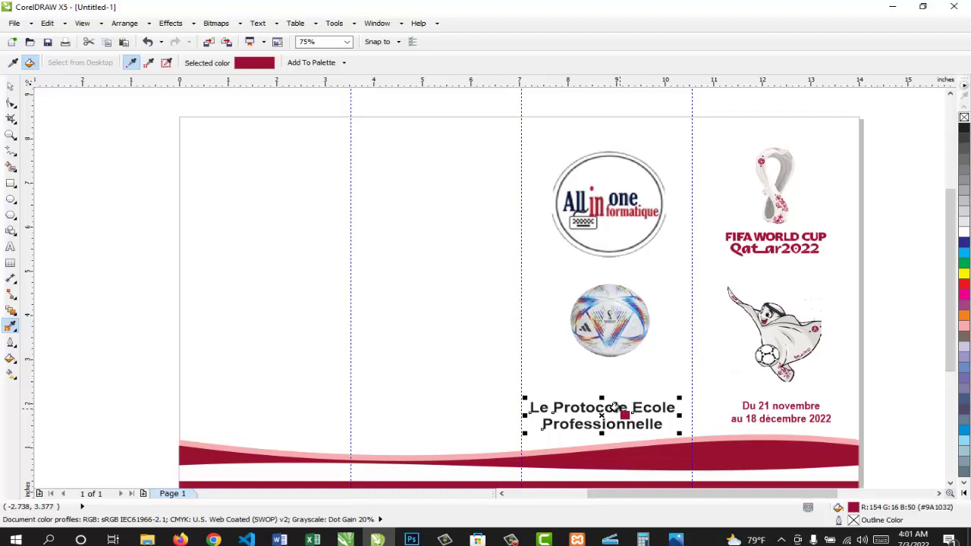
click(615, 408)
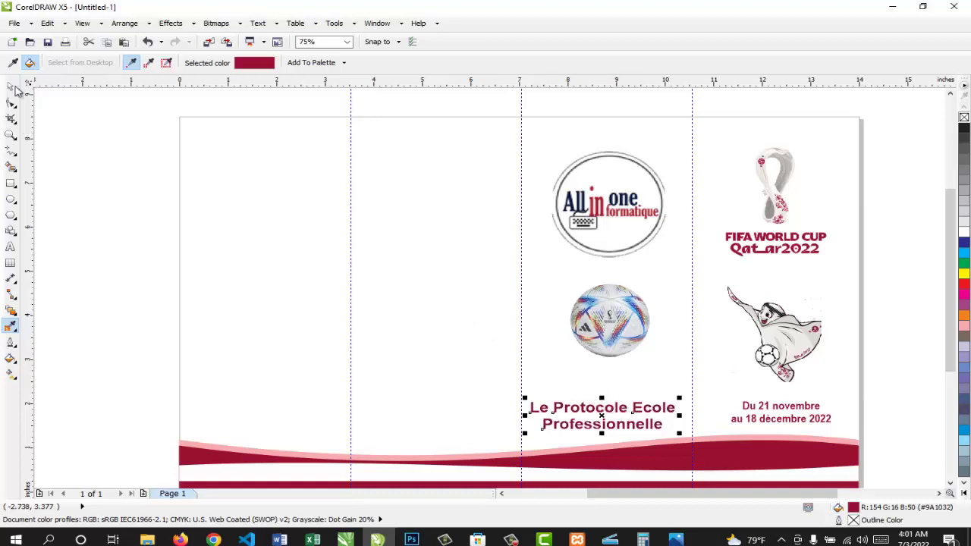
click(10, 85)
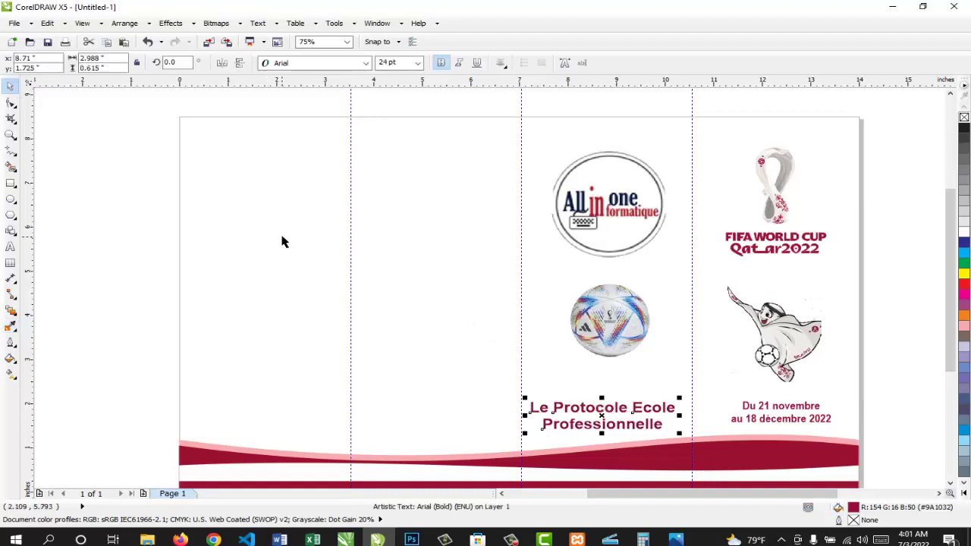
click(282, 241)
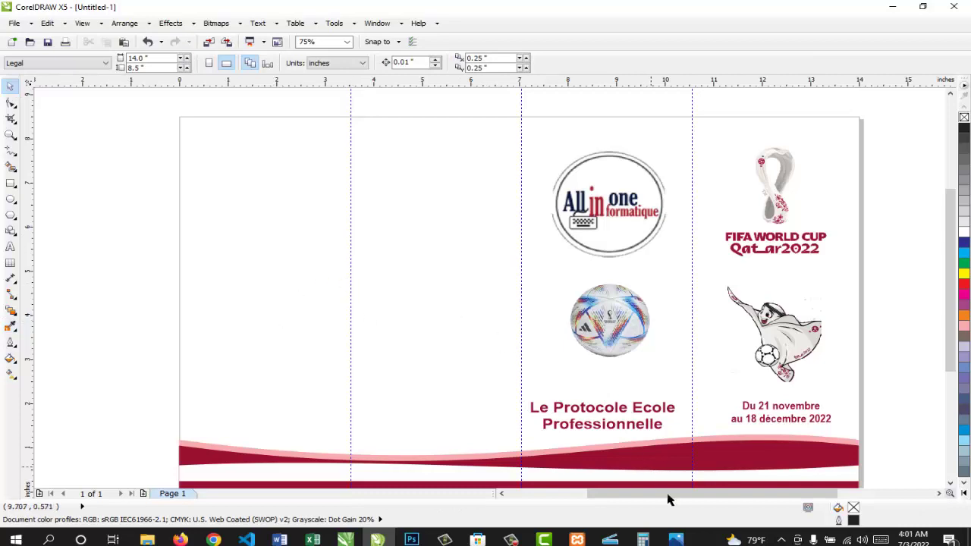
- Check the reference flyer preview and draw a table of 7 rows and 4 columns, about 3.01 by 1.54 inches, in the first column's upper part
click(675, 539)
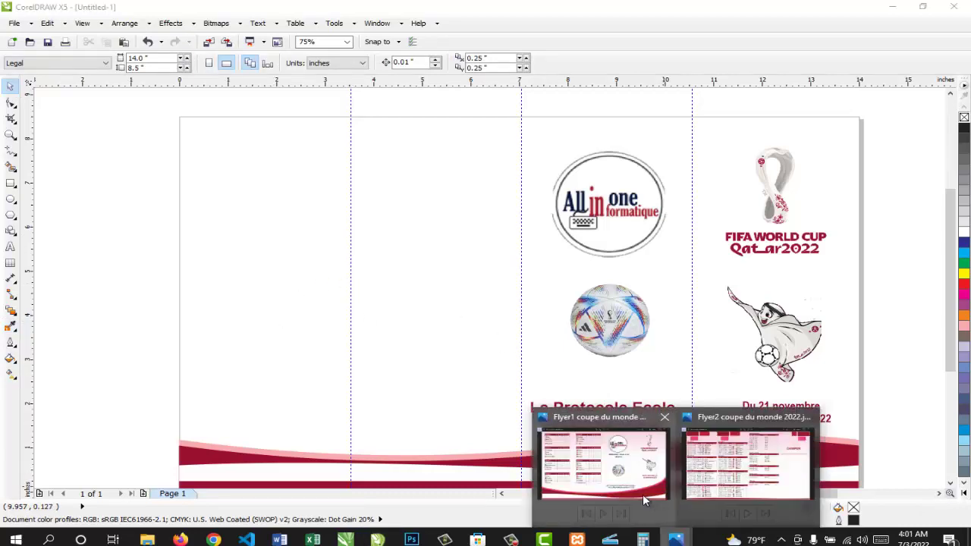
mouse_move(631, 487)
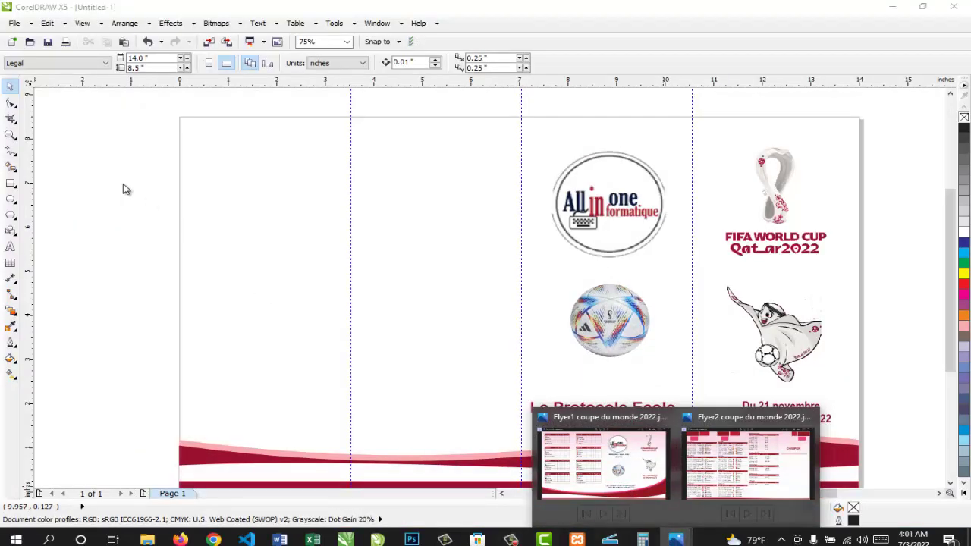
click(10, 264)
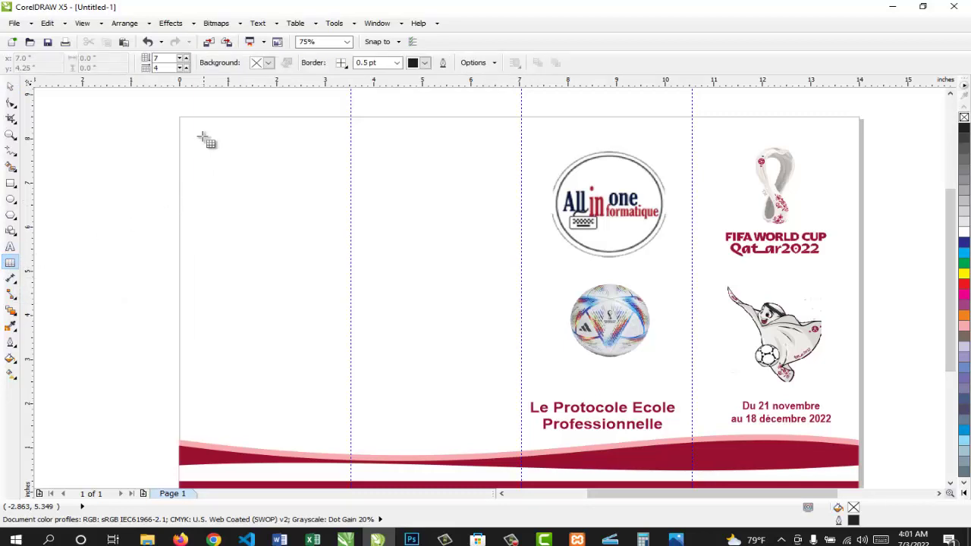
drag(188, 135, 335, 203)
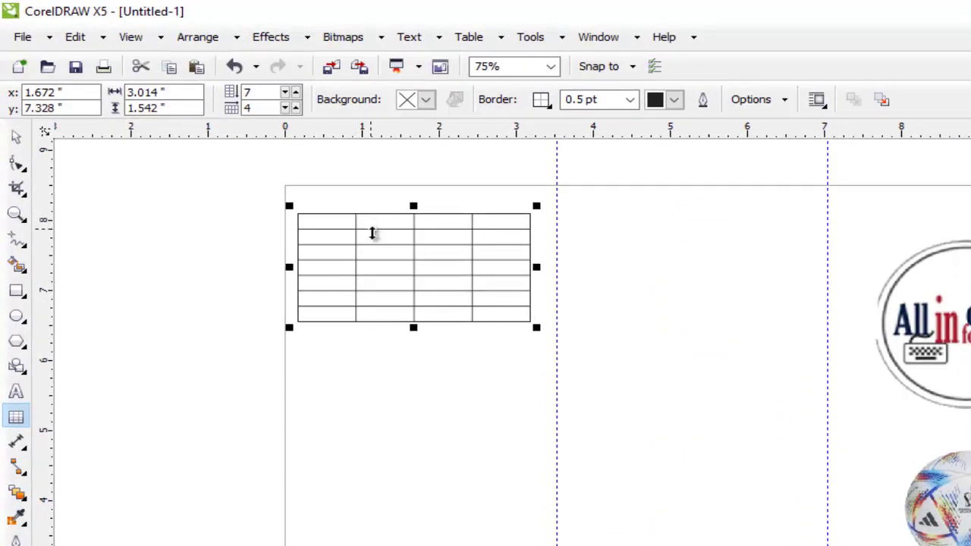
- Move the table to about X 1.594 and Y 7.015 inches, close to the page's left edge
click(16, 136)
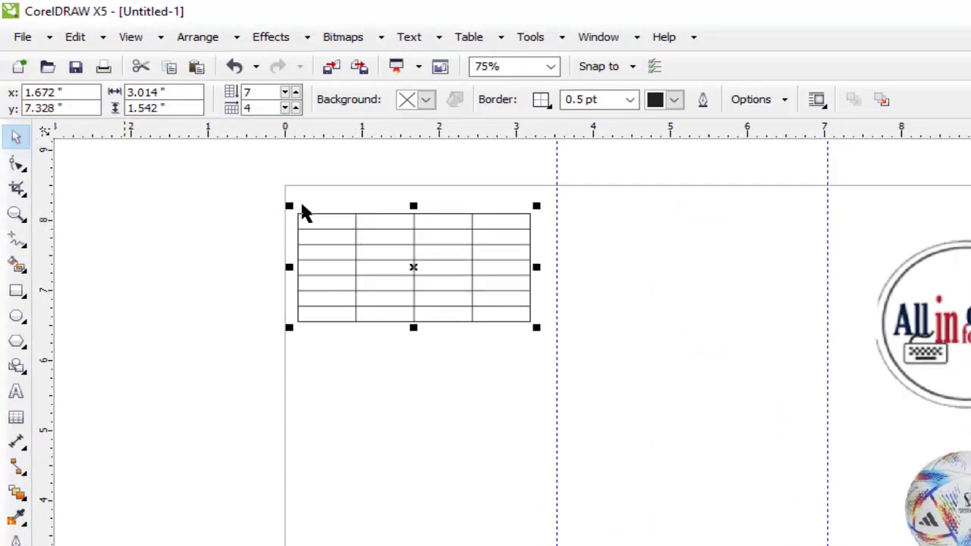
mouse_move(395, 238)
mouse_down()
mouse_move(414, 241)
mouse_move(401, 249)
mouse_up()
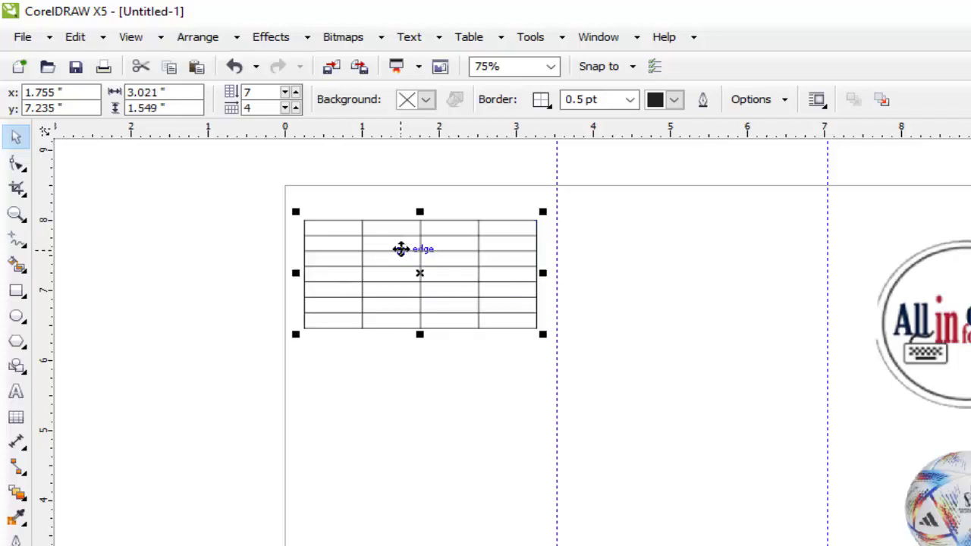
drag(402, 250, 400, 260)
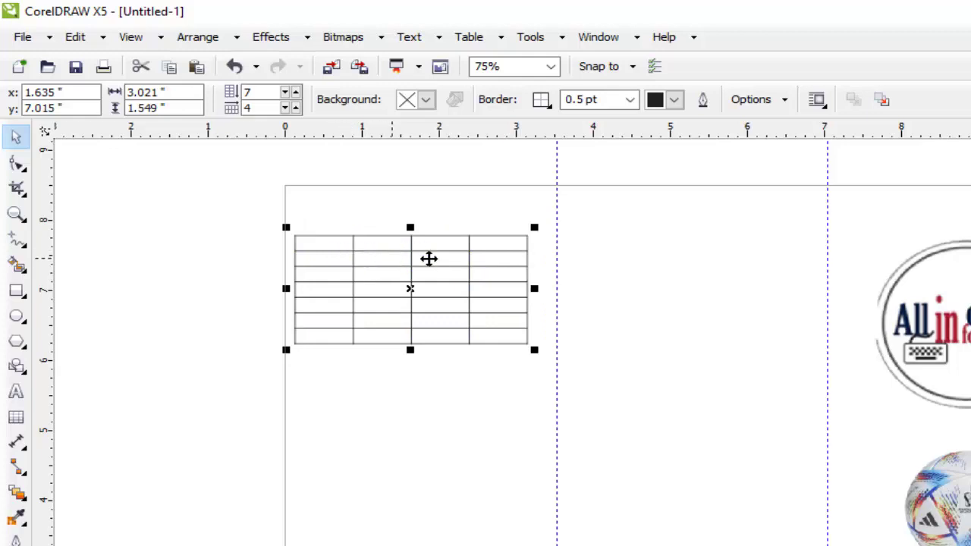
click(338, 260)
drag(337, 261, 334, 260)
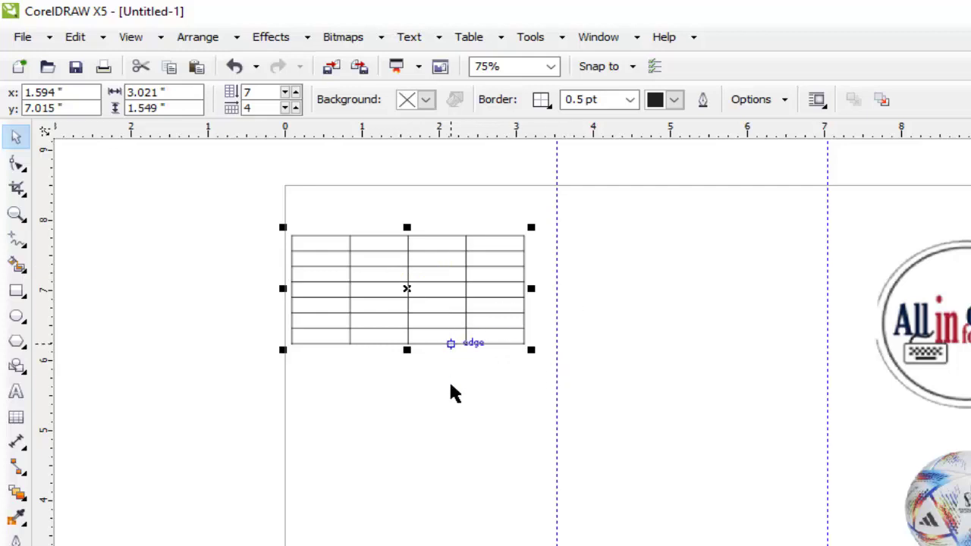
- Insert two additional columns to the right of the table's last column
key(z)
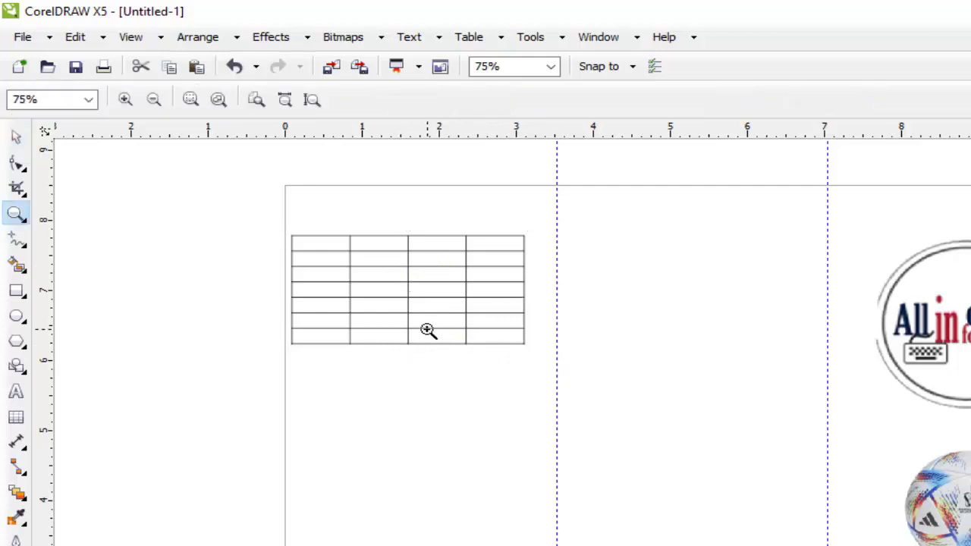
click(428, 330)
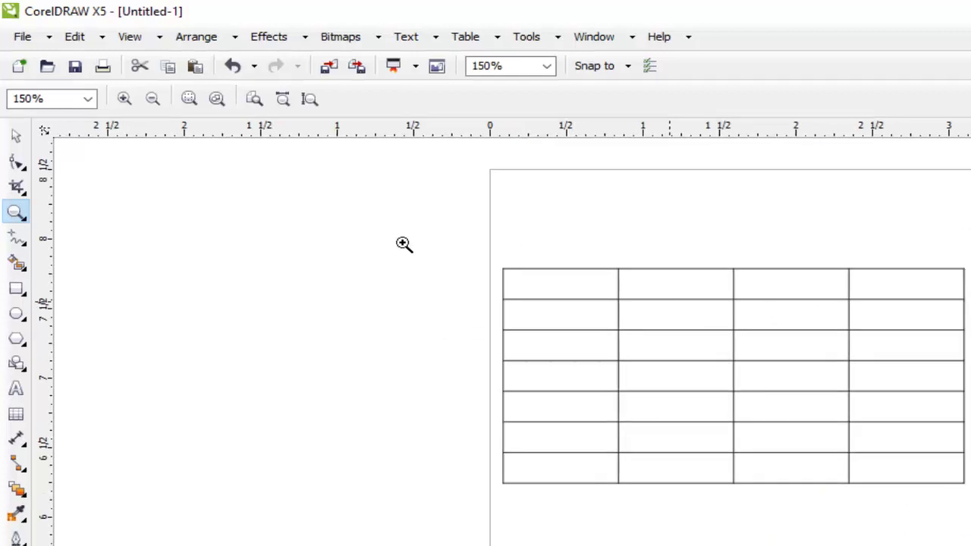
click(16, 135)
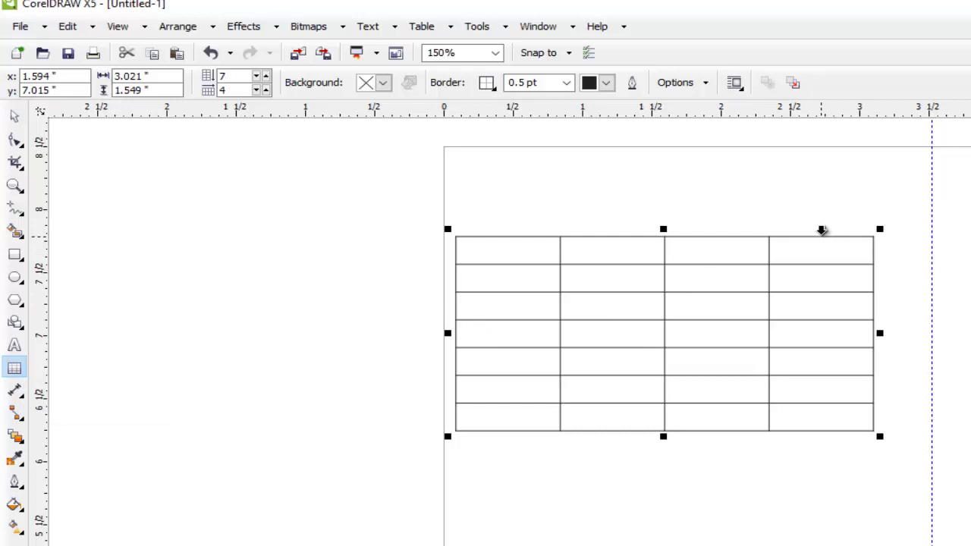
click(822, 230)
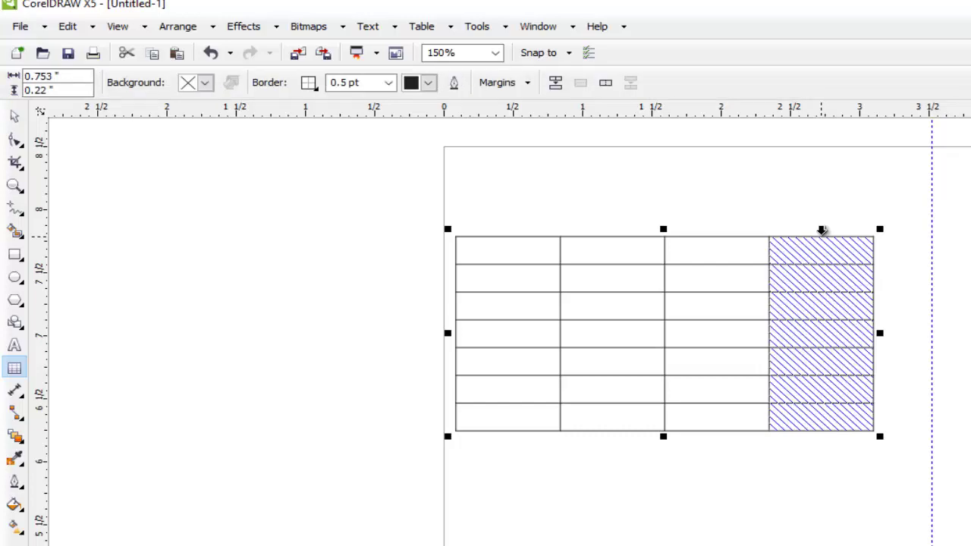
right_click(822, 229)
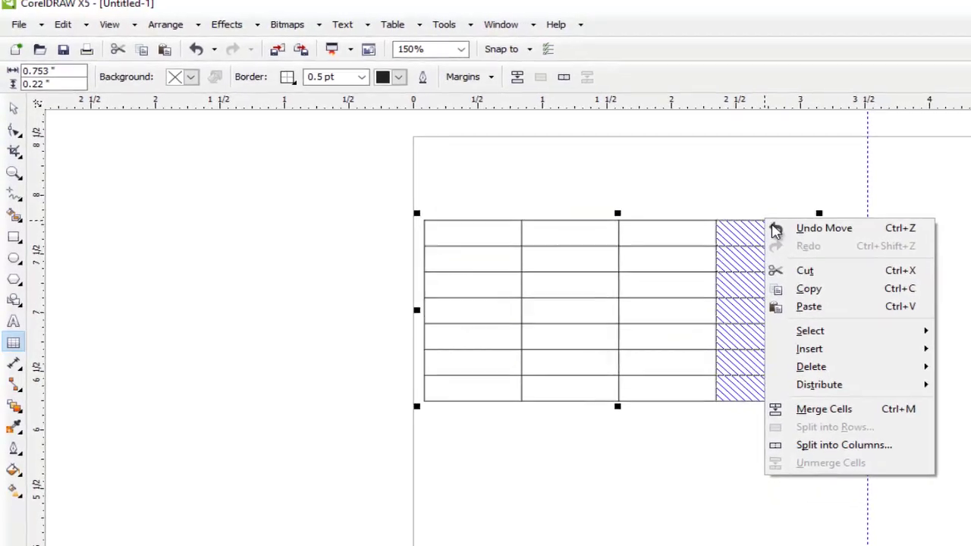
mouse_move(780, 332)
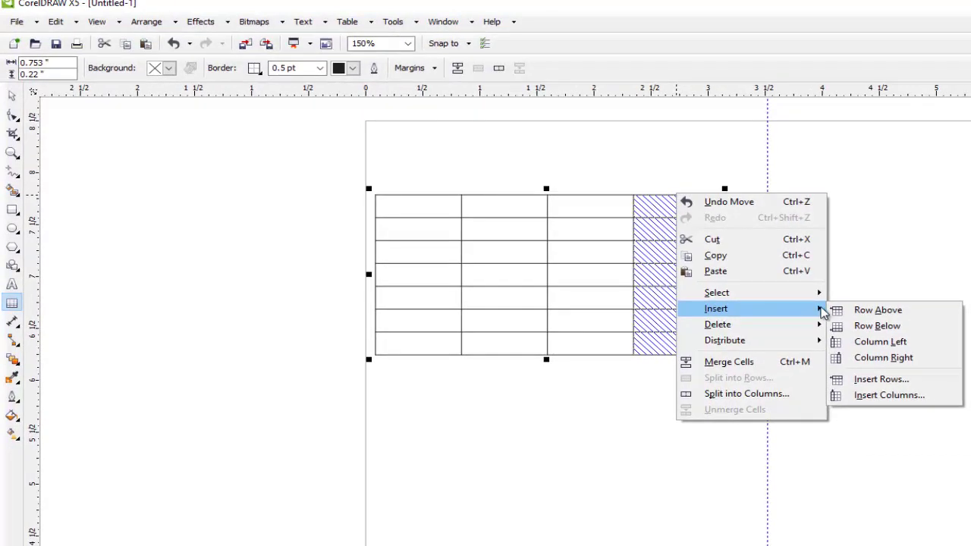
click(879, 359)
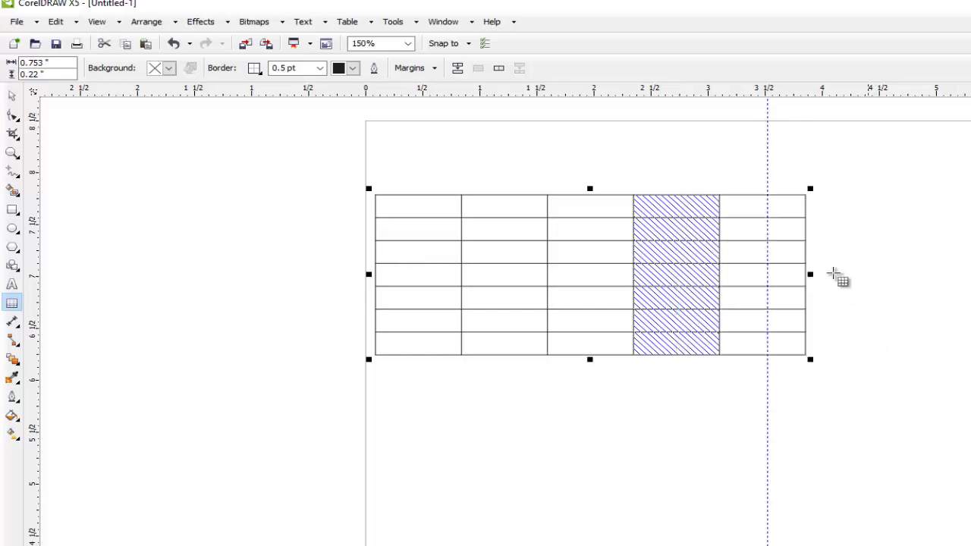
click(746, 193)
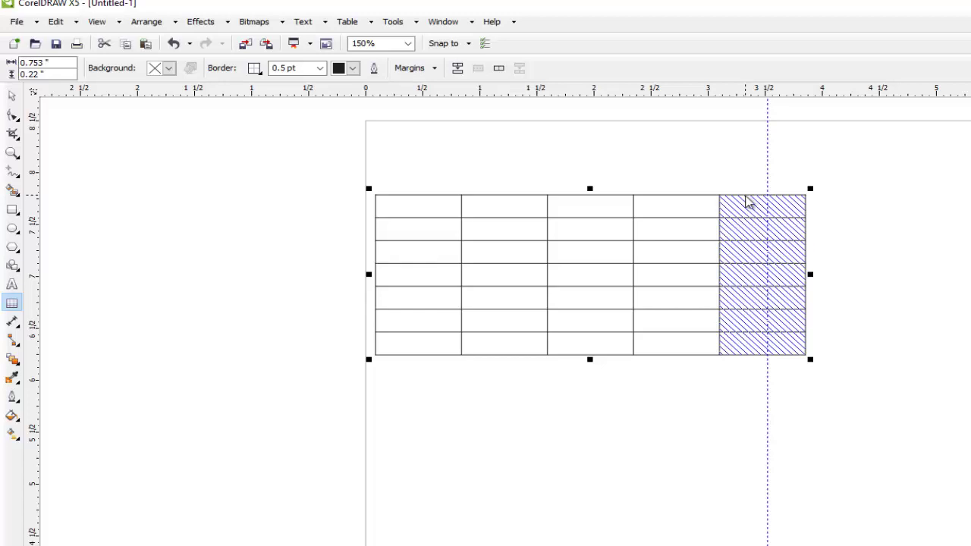
right_click(746, 199)
mouse_move(829, 313)
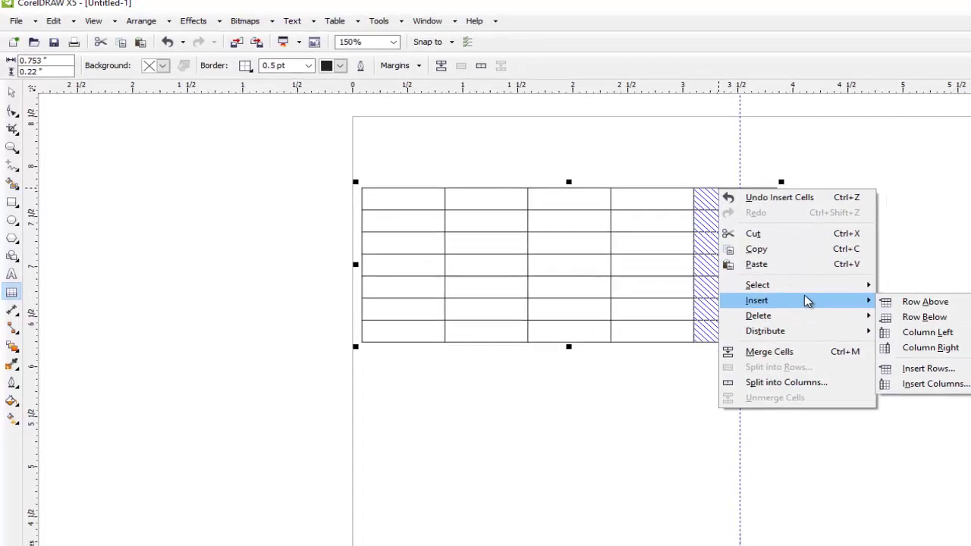
click(942, 359)
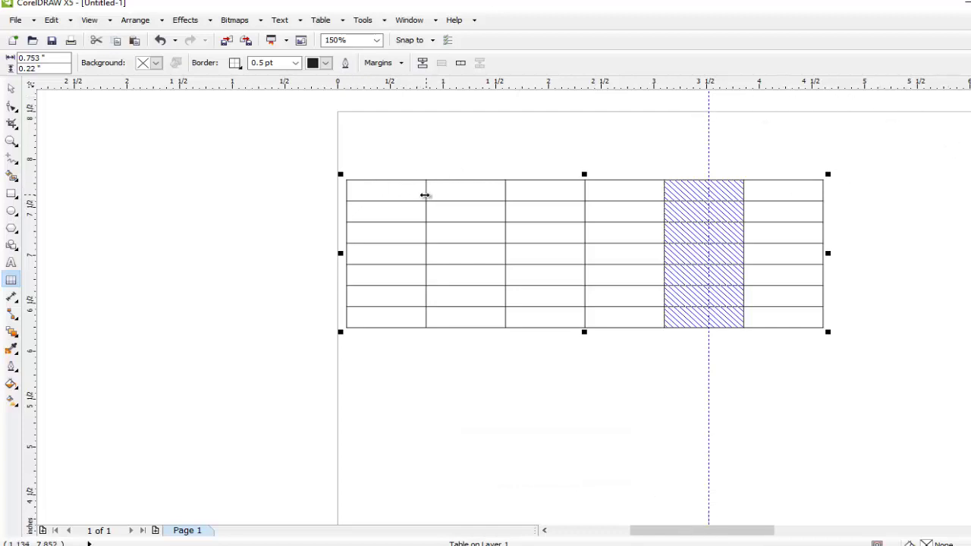
- Narrow the table's columns, giving the first about 0.2 inches, the second about 1 inch and the other four about 0.3 to 0.4 inches
drag(418, 195, 370, 195)
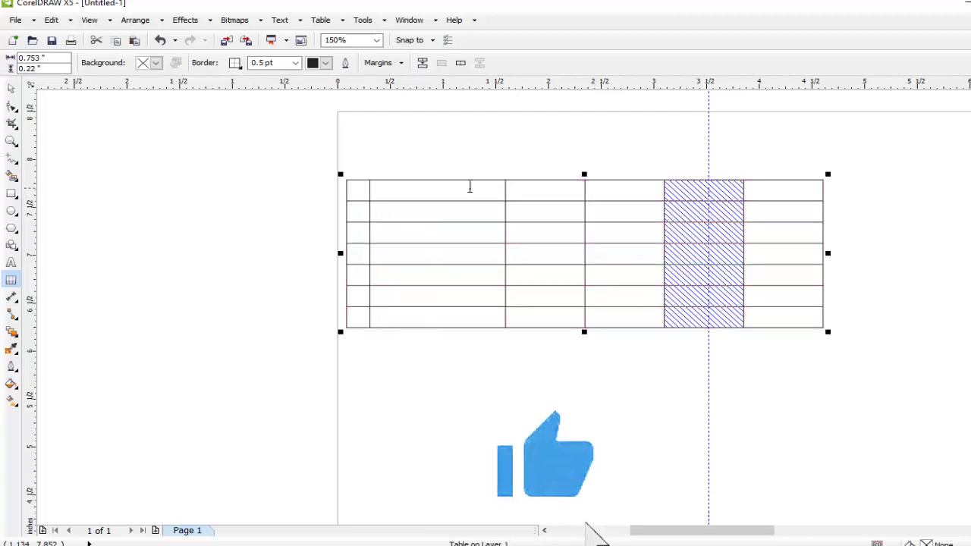
drag(508, 186, 477, 193)
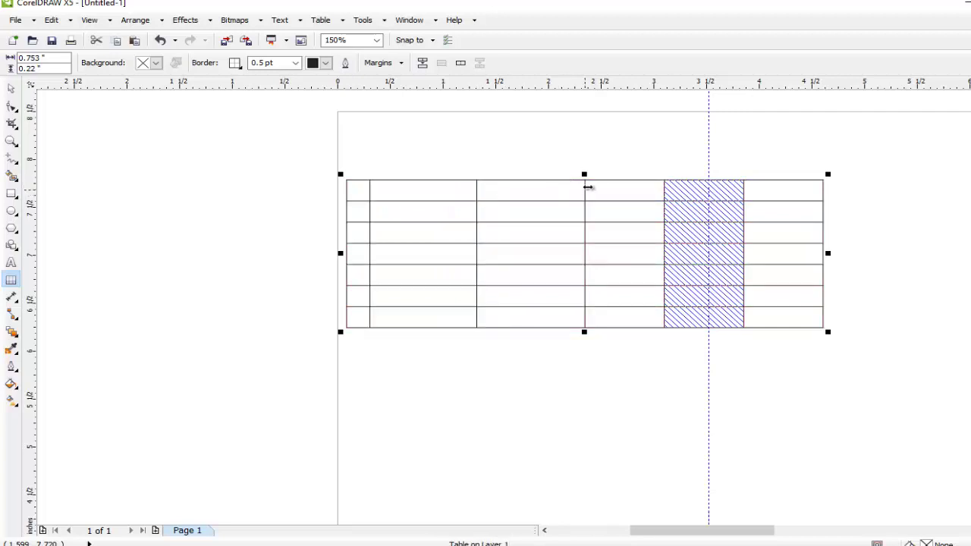
drag(587, 187, 508, 194)
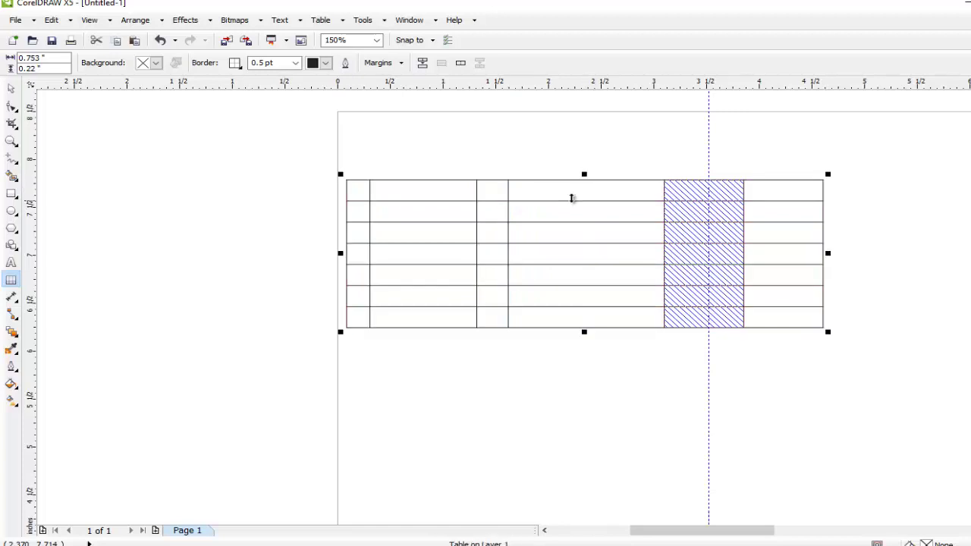
drag(665, 193, 549, 197)
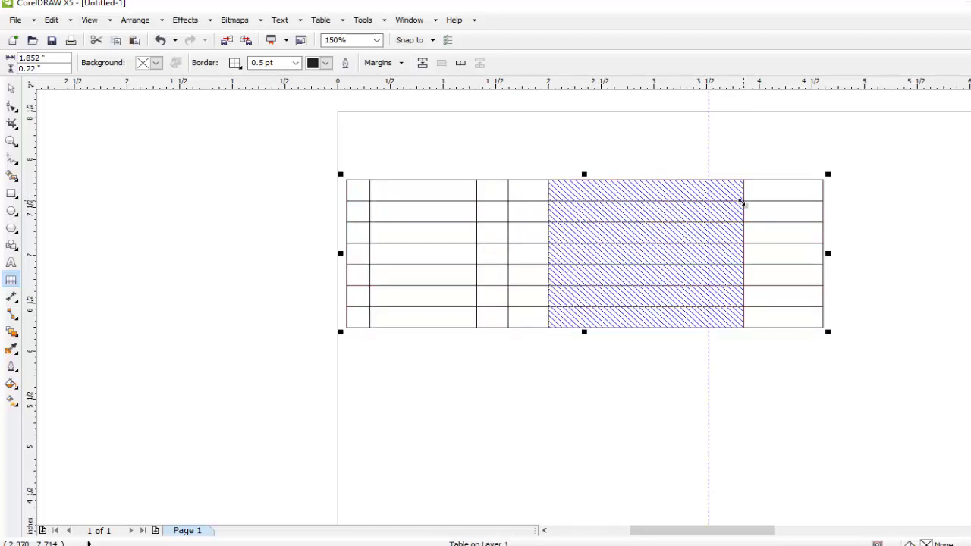
drag(727, 198, 580, 206)
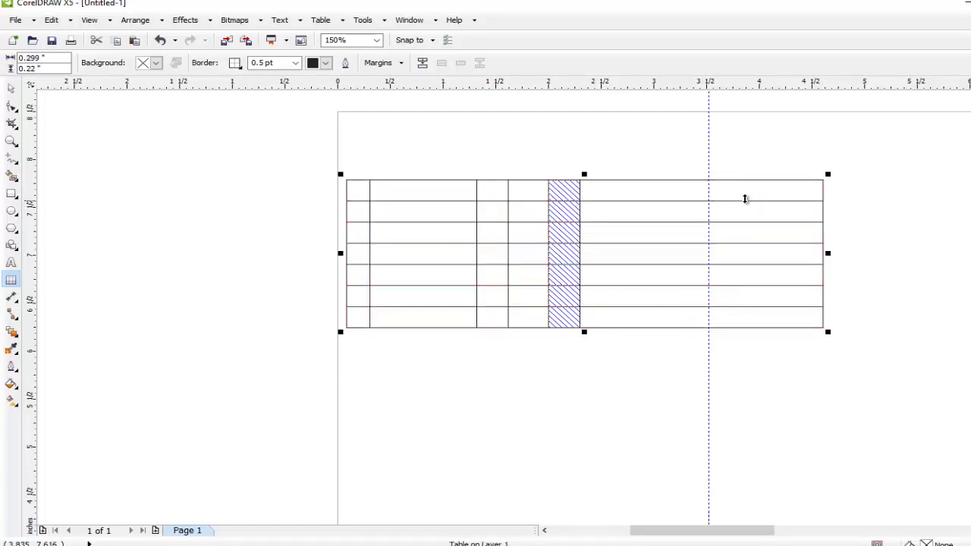
drag(822, 197, 613, 206)
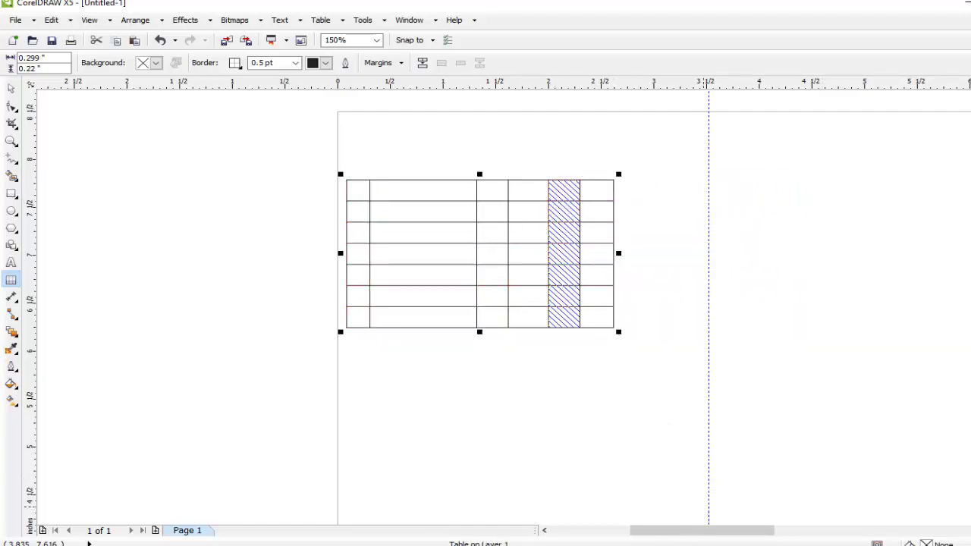
- Check the reference flyer's group tables, widen the first column to about 0.99 inches and narrow the remaining columns for a table width of about 2.34 inches
click(734, 545)
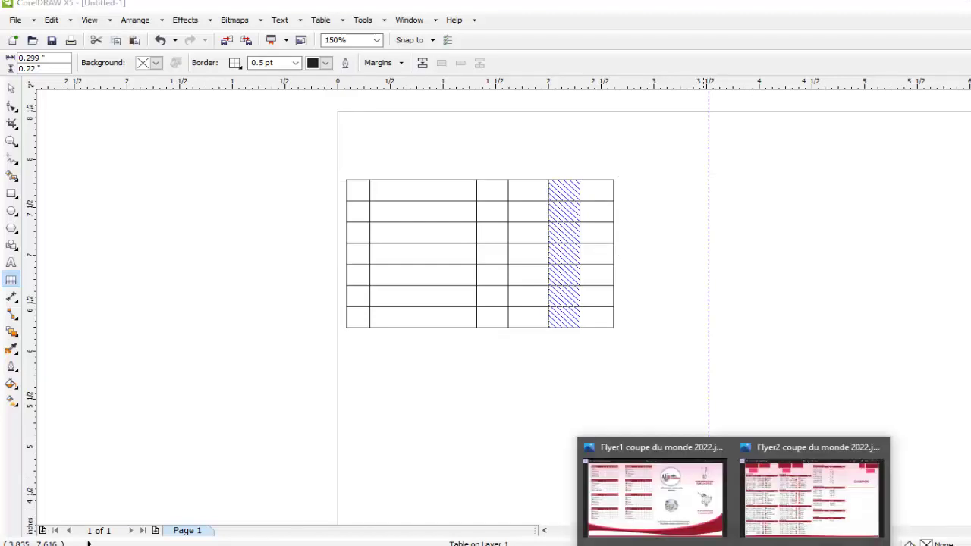
click(674, 522)
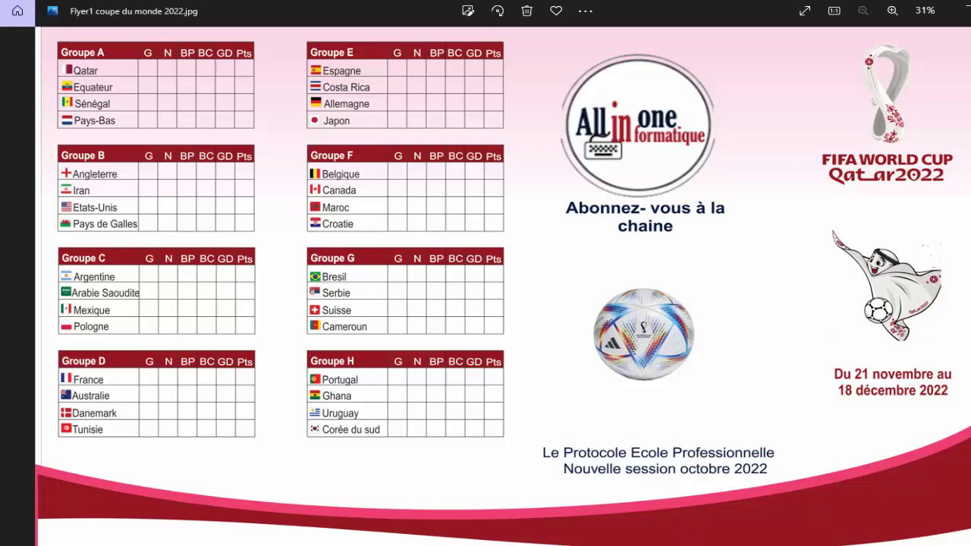
mouse_move(734, 545)
mouse_move(412, 544)
click(410, 527)
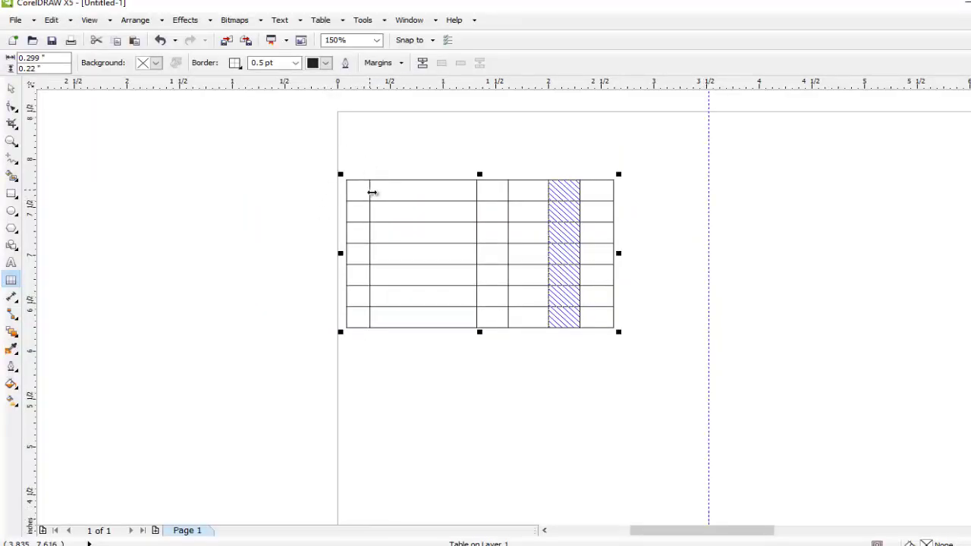
drag(379, 192, 451, 191)
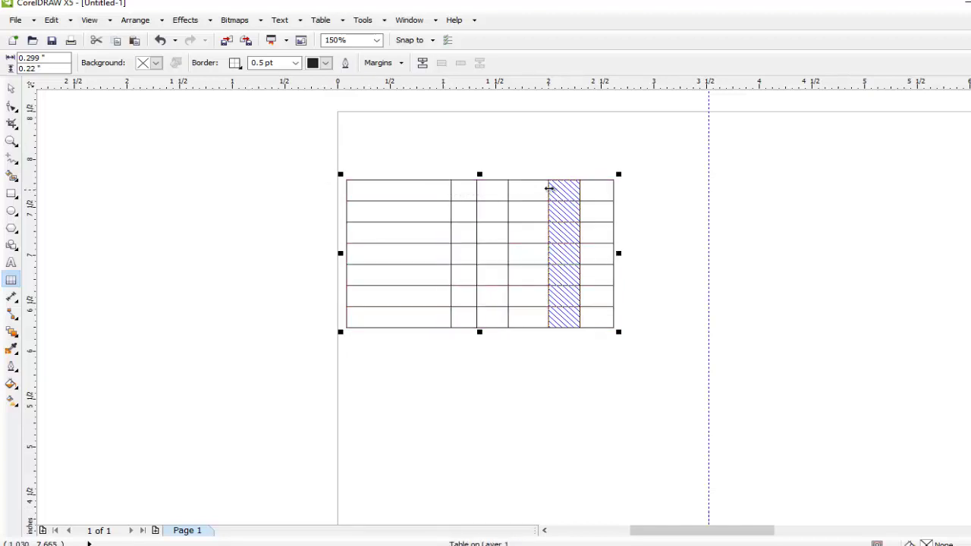
mouse_move(548, 189)
mouse_down()
mouse_move(538, 189)
mouse_move(592, 190)
mouse_up()
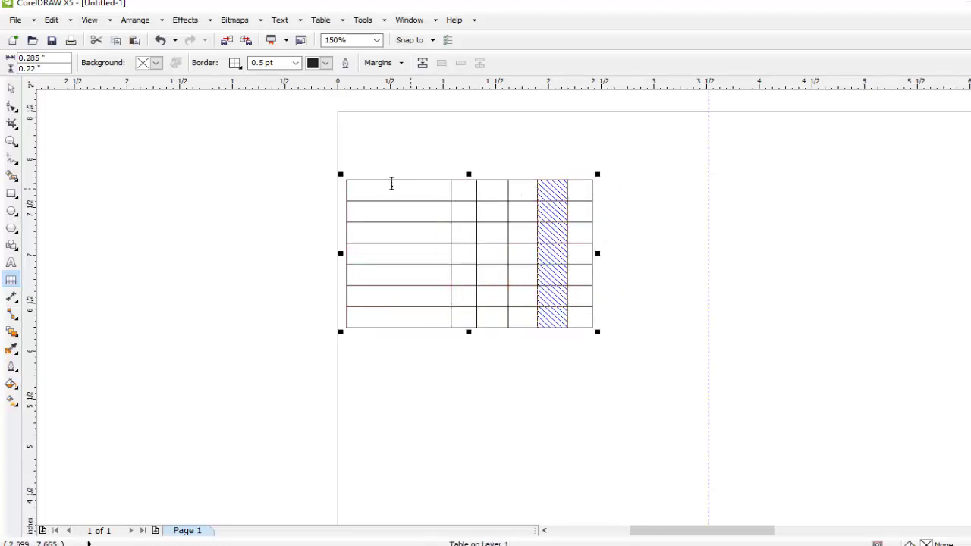
- Move the reference preview aside and place the "Groupe A" text in the table's first cell, at about X 0.506 and Y 7.658 inches
click(11, 89)
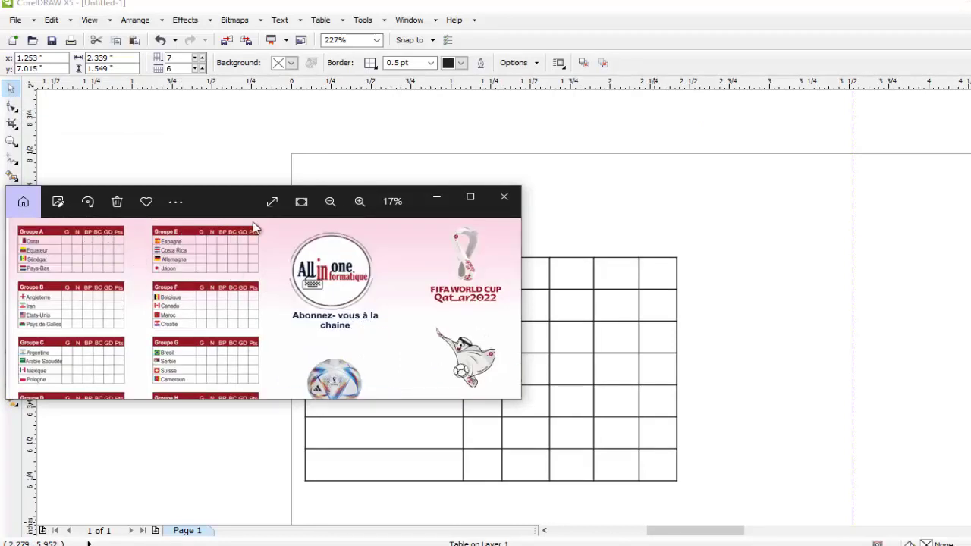
drag(221, 202, 670, 110)
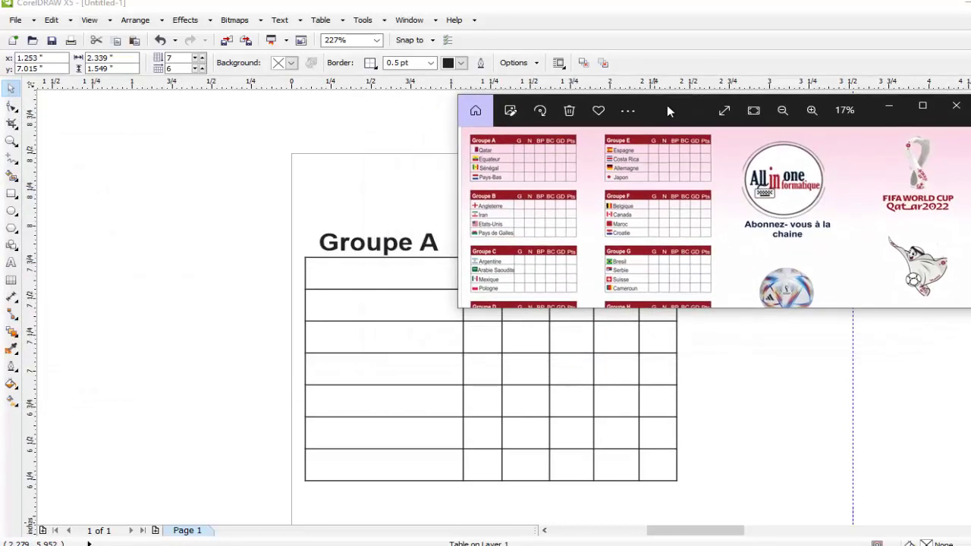
click(372, 250)
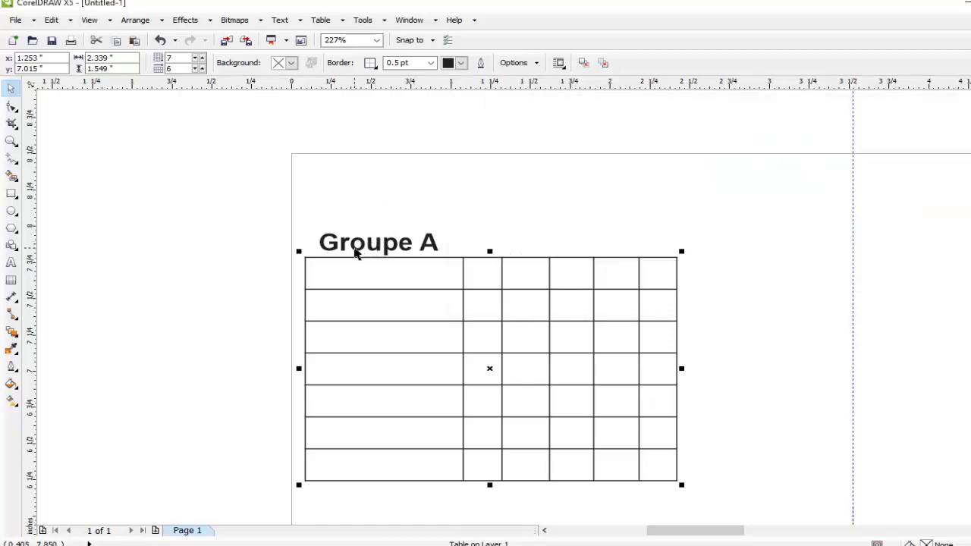
click(350, 250)
drag(349, 250, 347, 283)
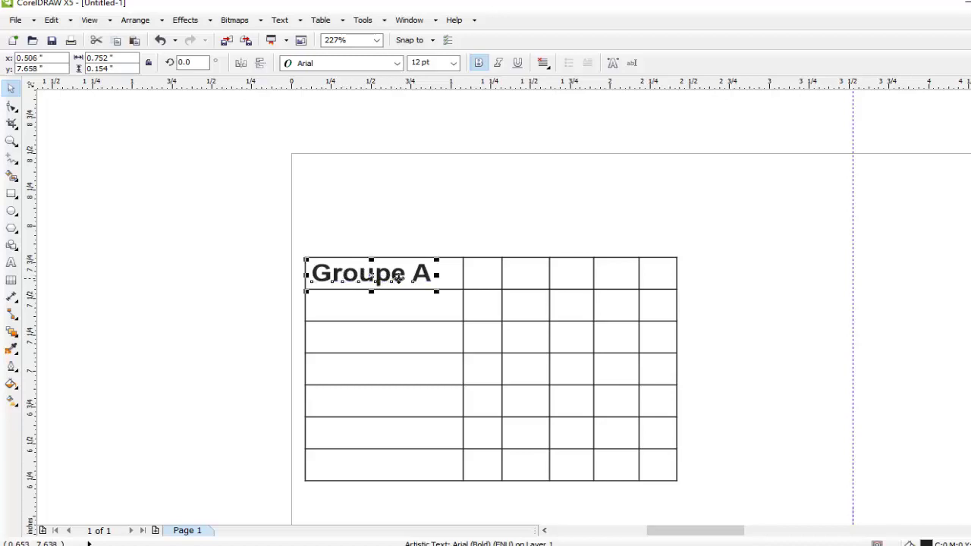
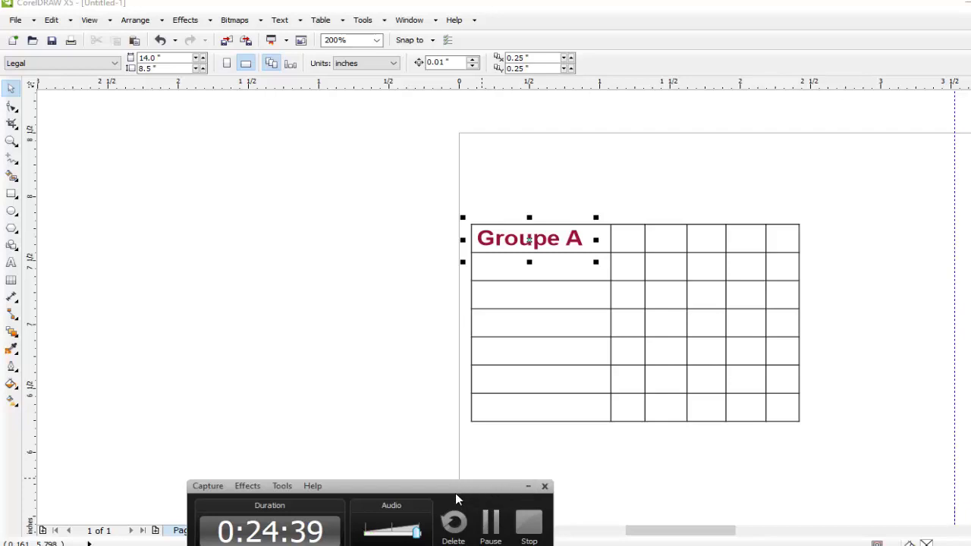
- Merge all cells of the table's first row into one header cell
drag(460, 490, 547, 532)
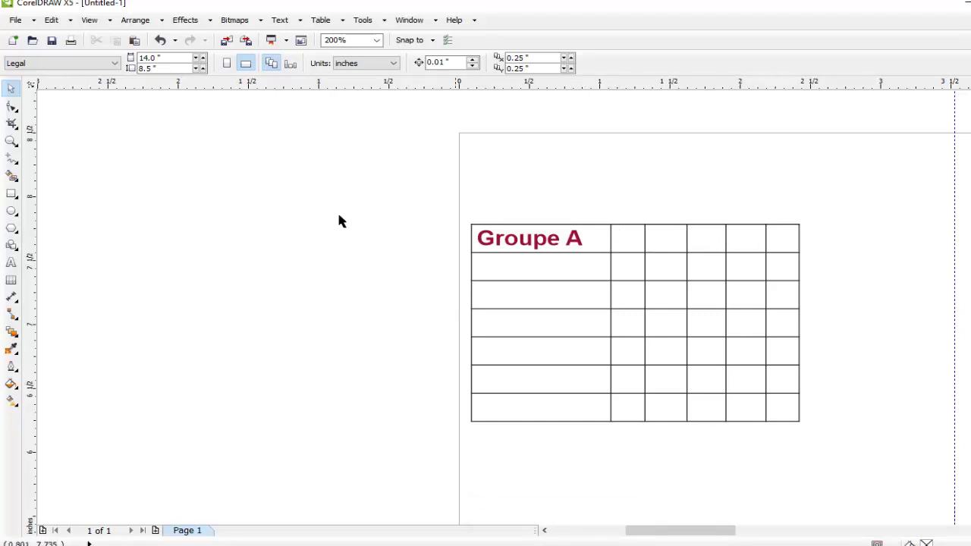
click(600, 304)
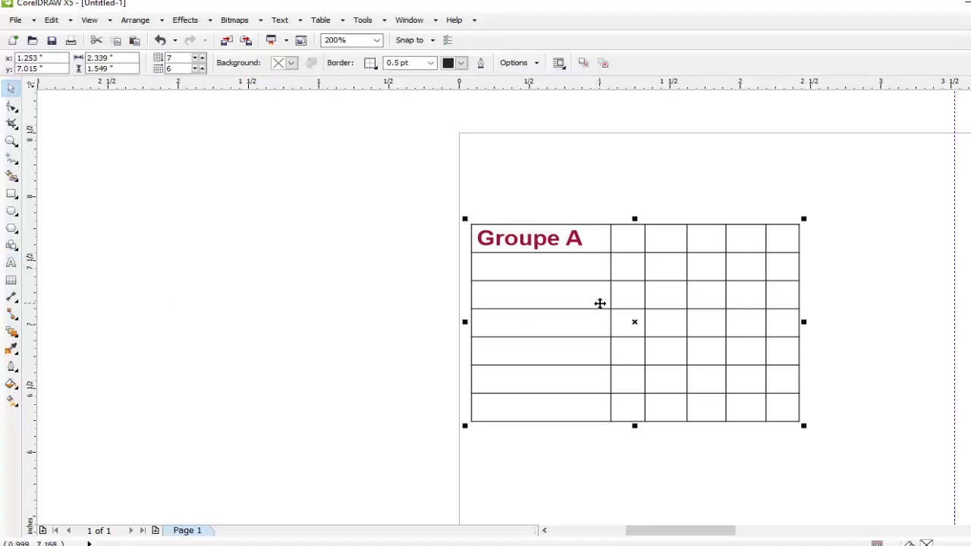
click(12, 281)
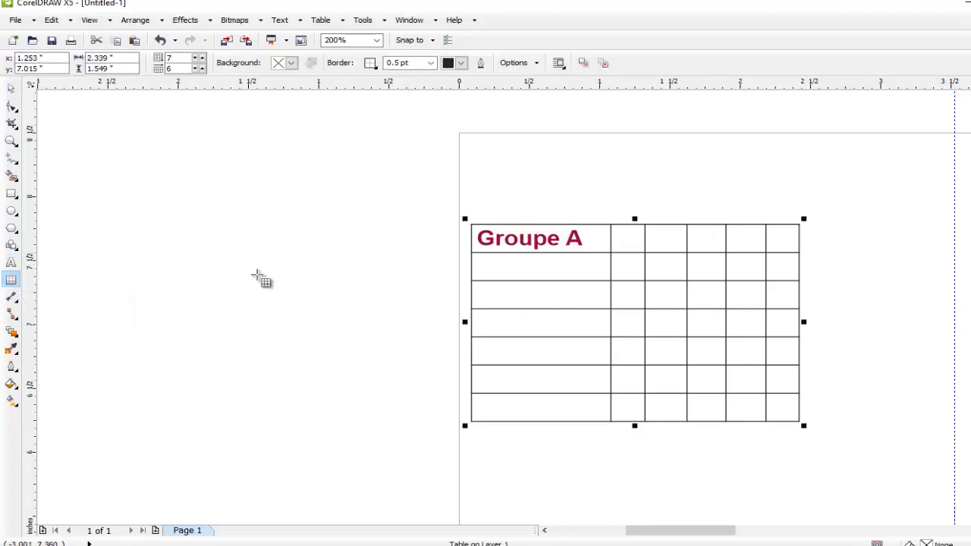
click(471, 238)
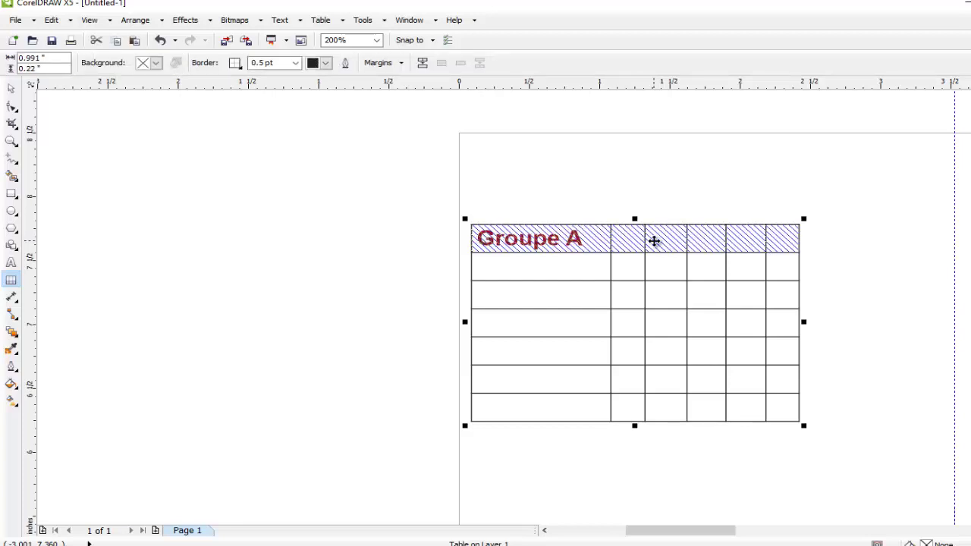
right_click(476, 239)
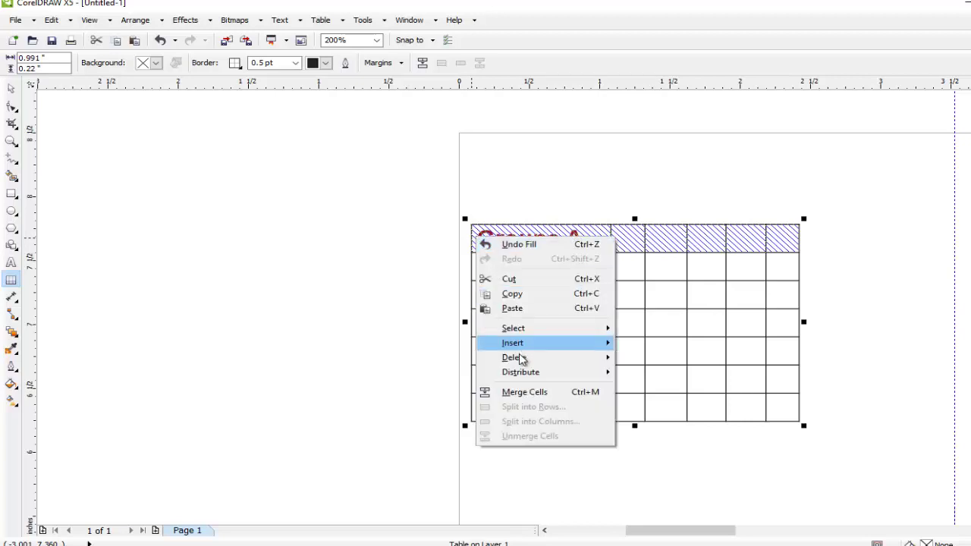
click(514, 395)
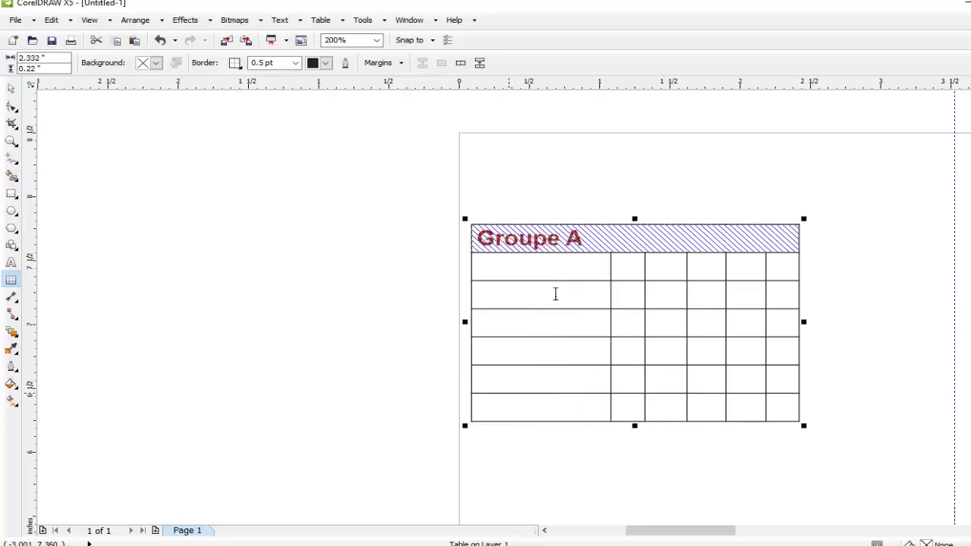
click(627, 239)
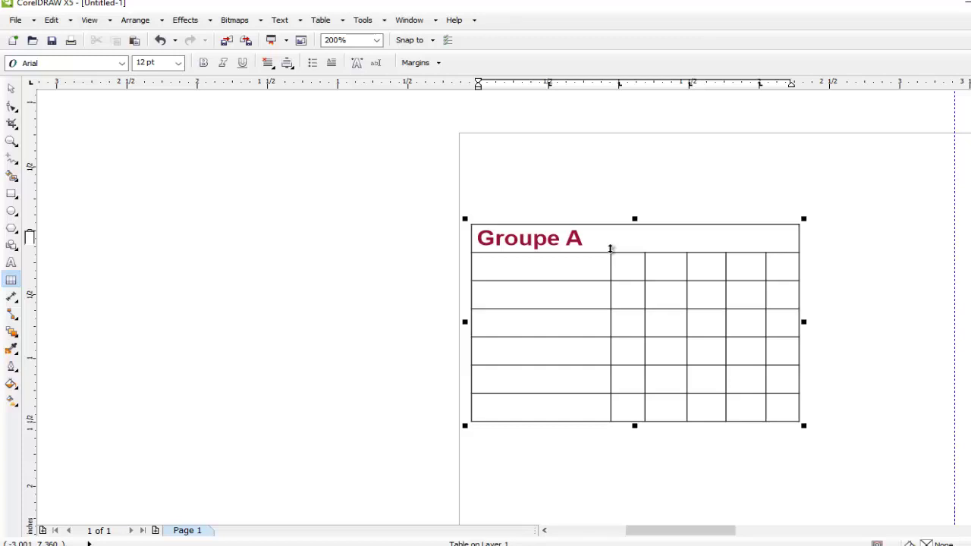
click(12, 262)
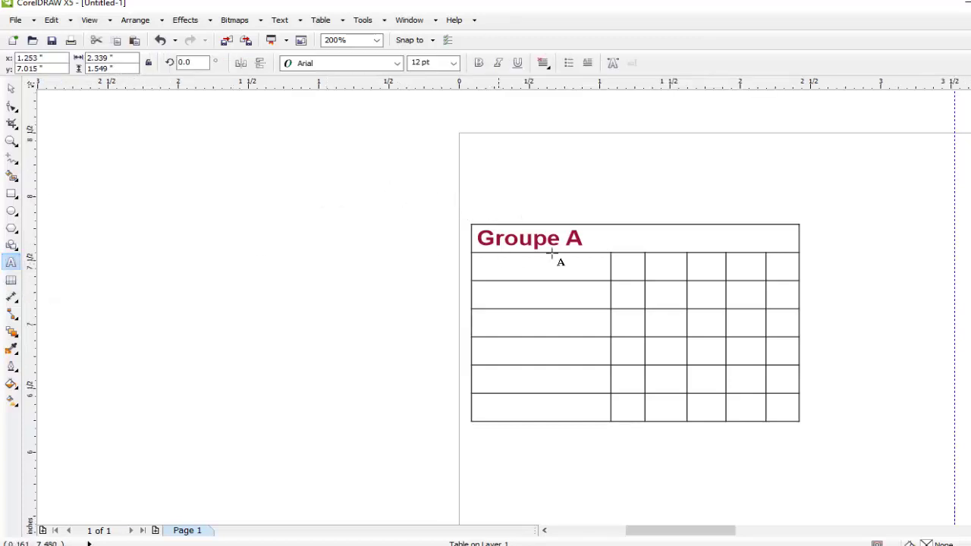
click(625, 240)
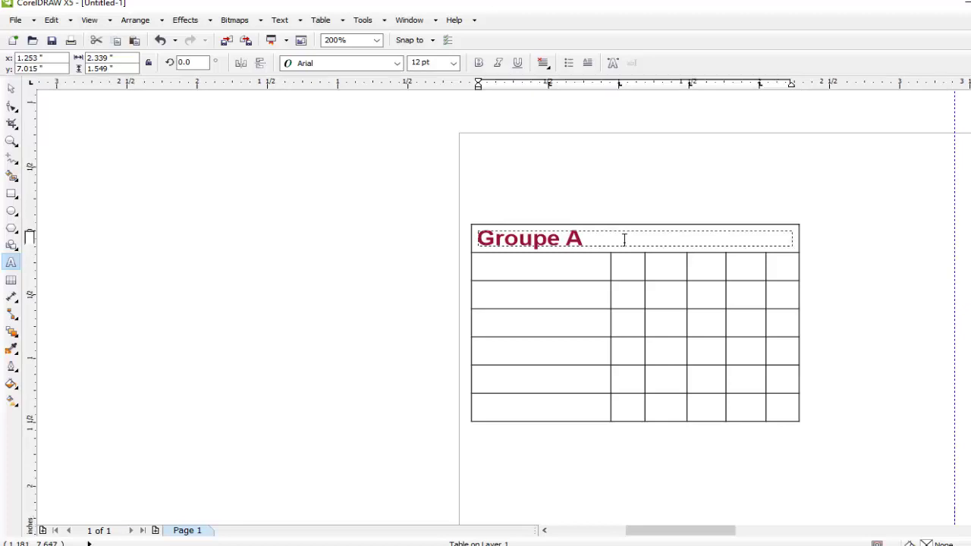
click(11, 88)
click(11, 264)
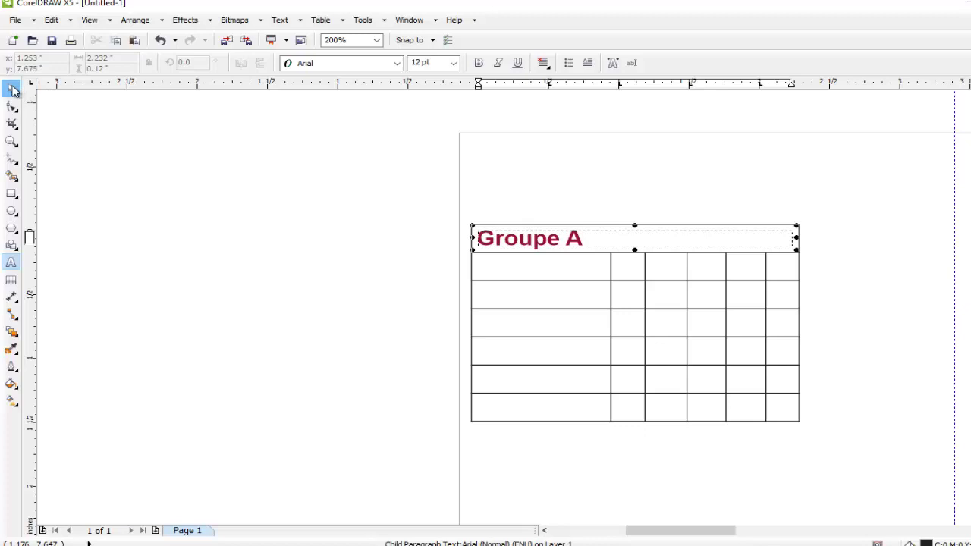
click(11, 88)
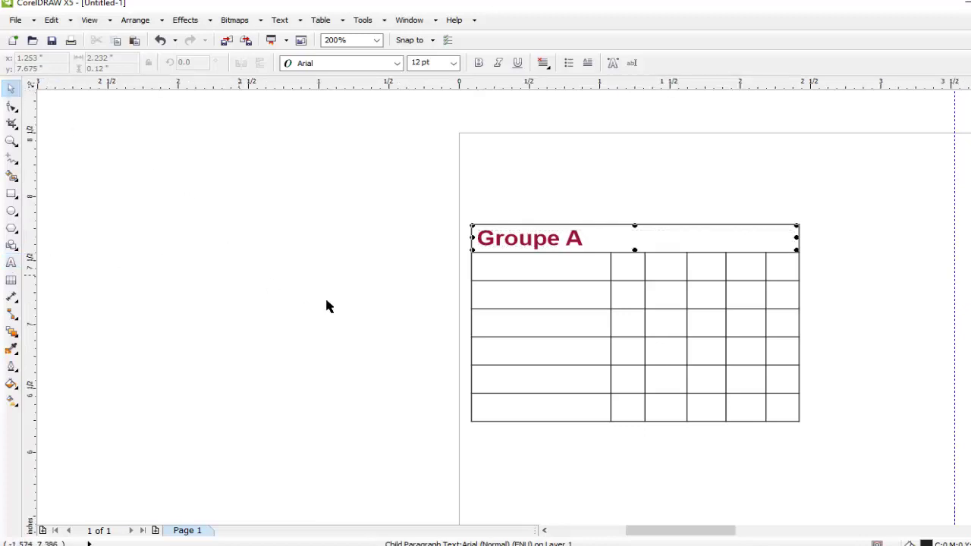
click(519, 358)
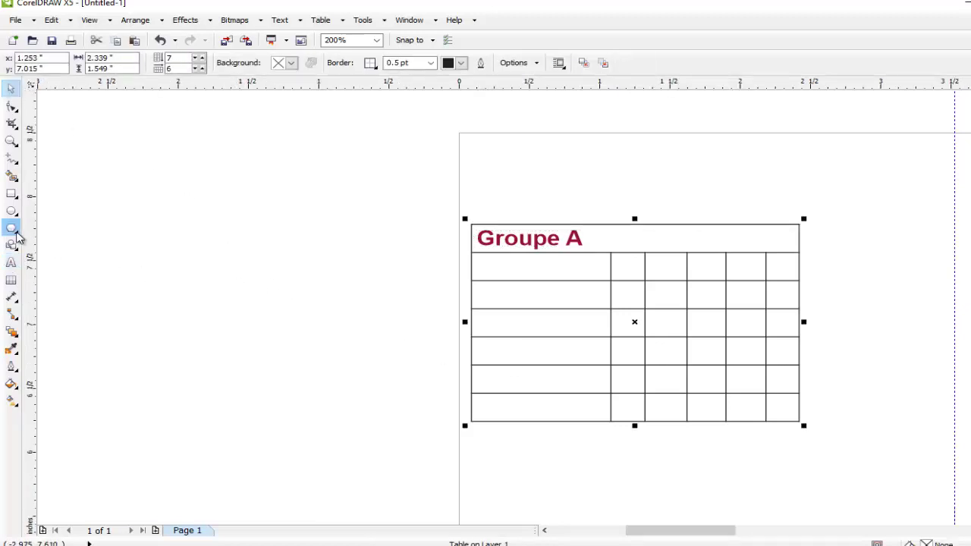
- Start an artistic text object in the header row beside "Groupe A", at X 1.145 and Y 7.565 inches, with an 11 pt font size
click(12, 262)
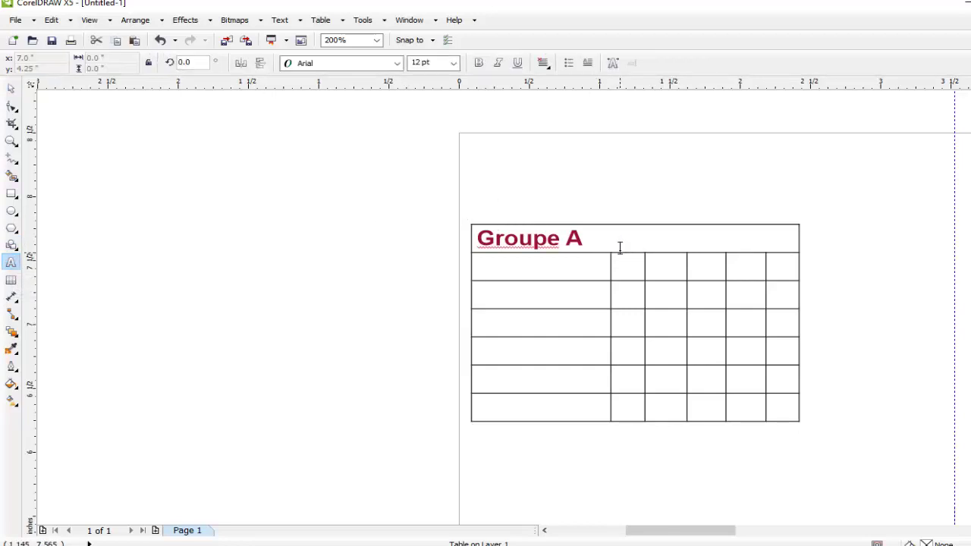
click(620, 247)
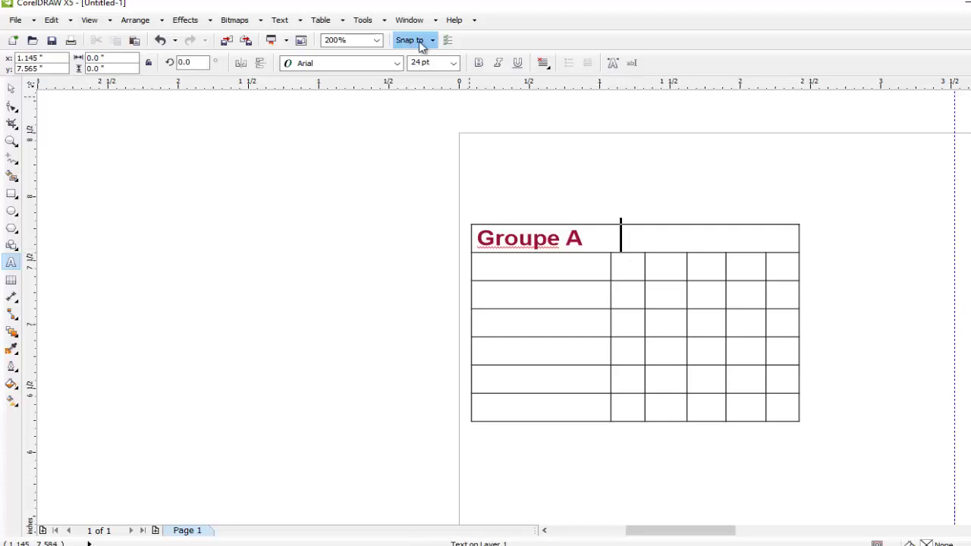
click(453, 63)
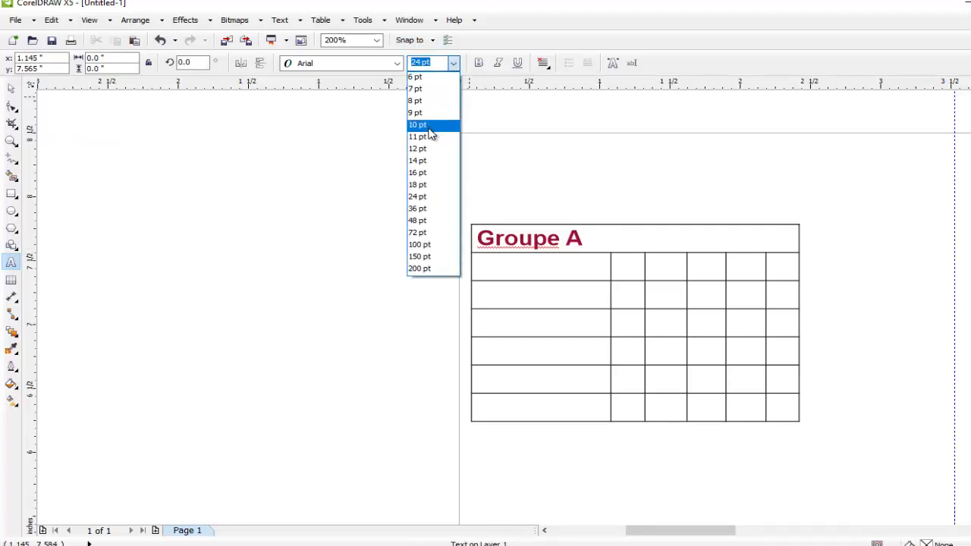
click(426, 138)
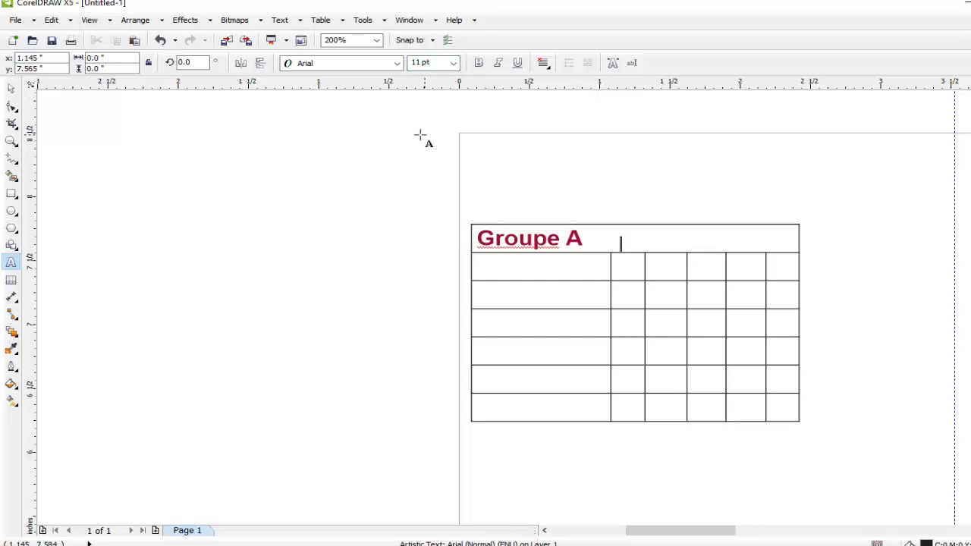
click(454, 64)
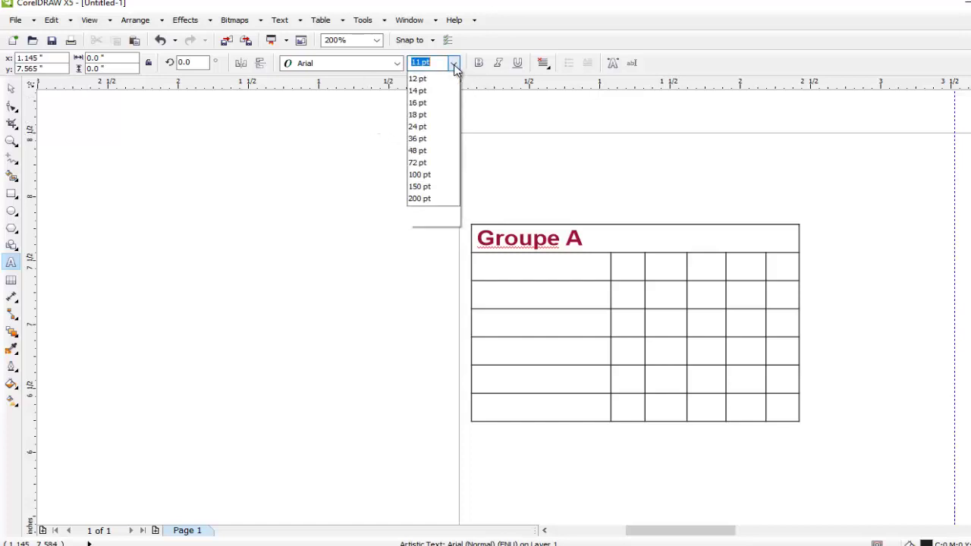
- Set the text size to 12 pt and enter "G" in the header row above the first narrow column
click(418, 148)
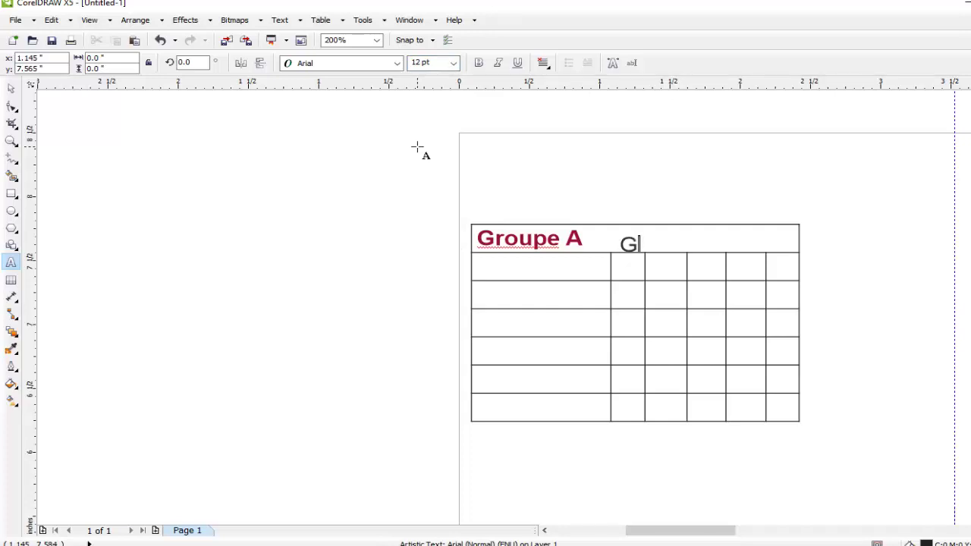
key(Escape)
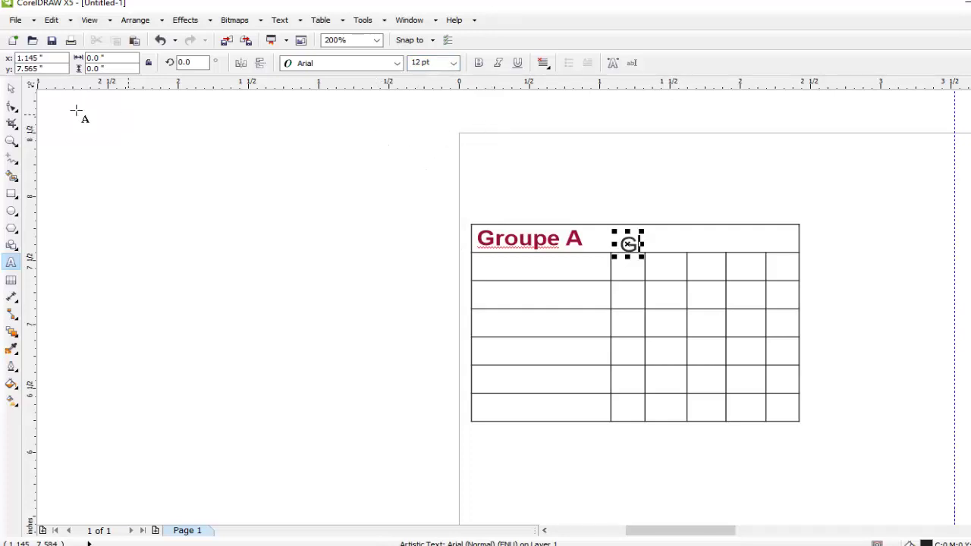
click(12, 91)
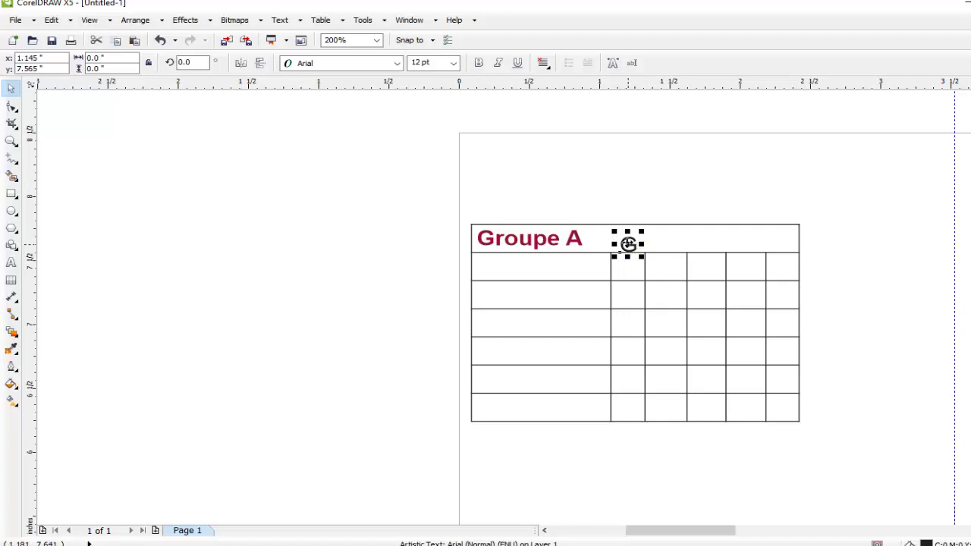
- Copy the "G" label above the second narrow column and change the copy's text to "N"
drag(629, 243, 671, 251)
click(692, 266)
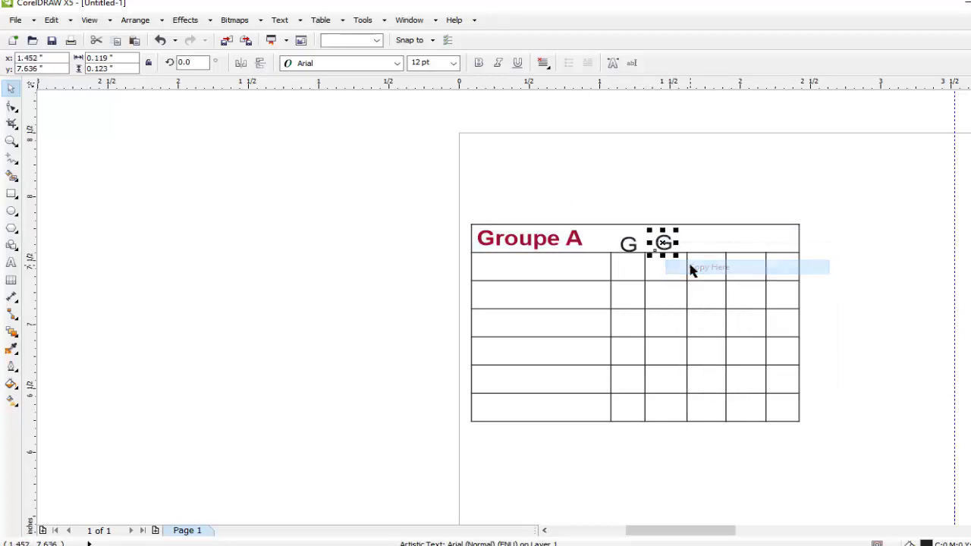
double_click(663, 243)
drag(656, 243, 666, 244)
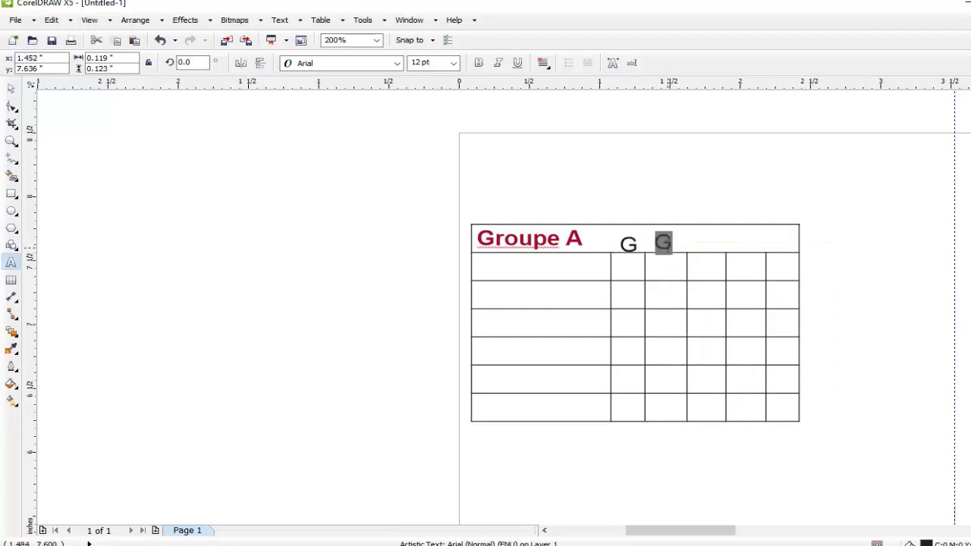
text(N)
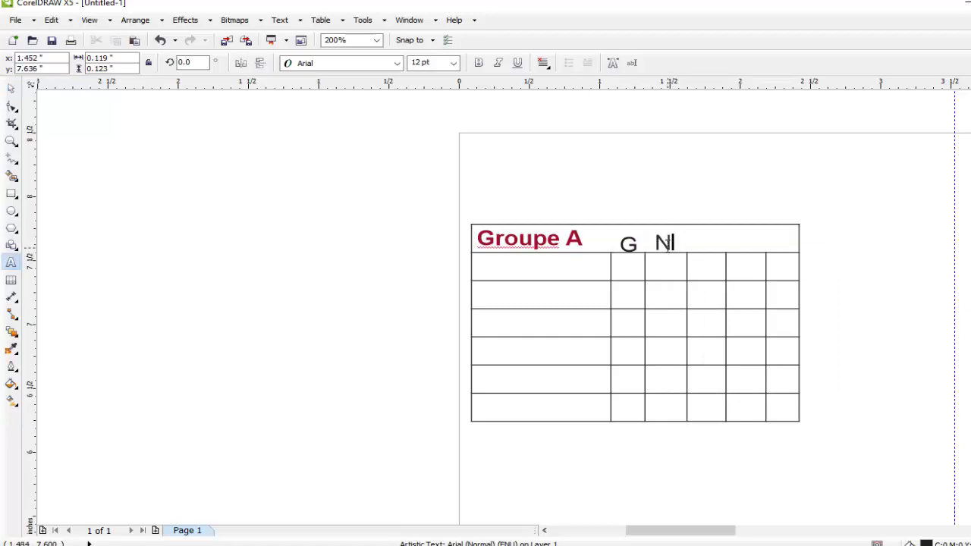
- Copy the "N" label above the third narrow column, change its text to "BP" and adjust its position
click(12, 88)
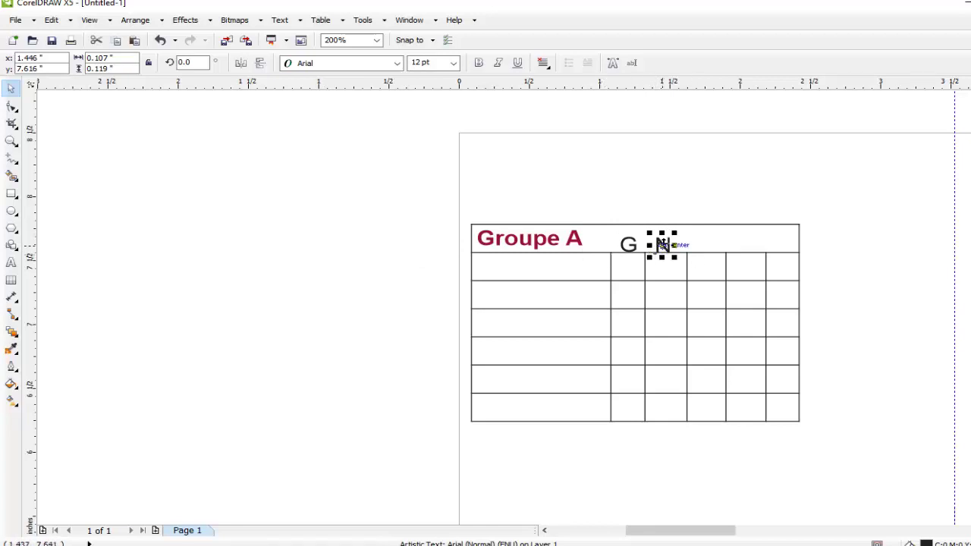
drag(661, 244, 704, 244)
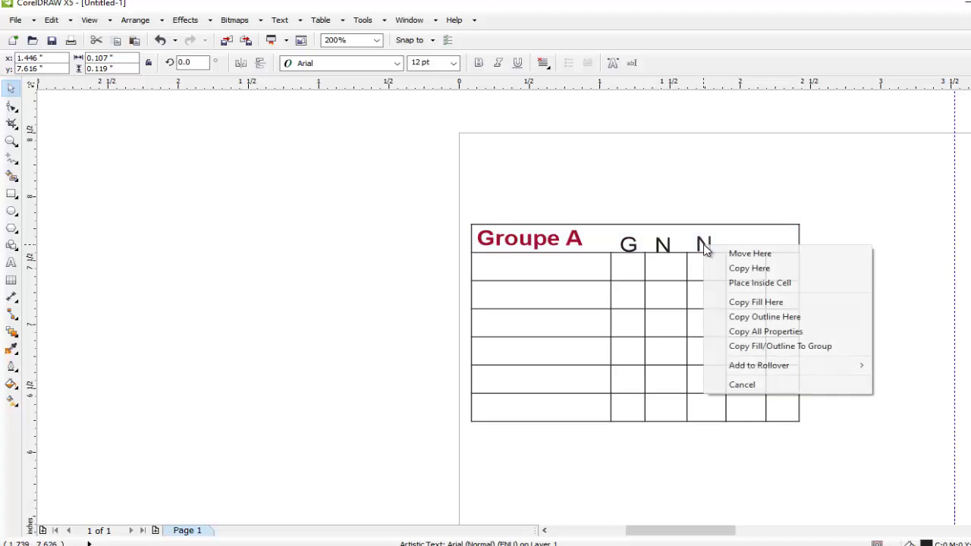
click(738, 268)
double_click(707, 242)
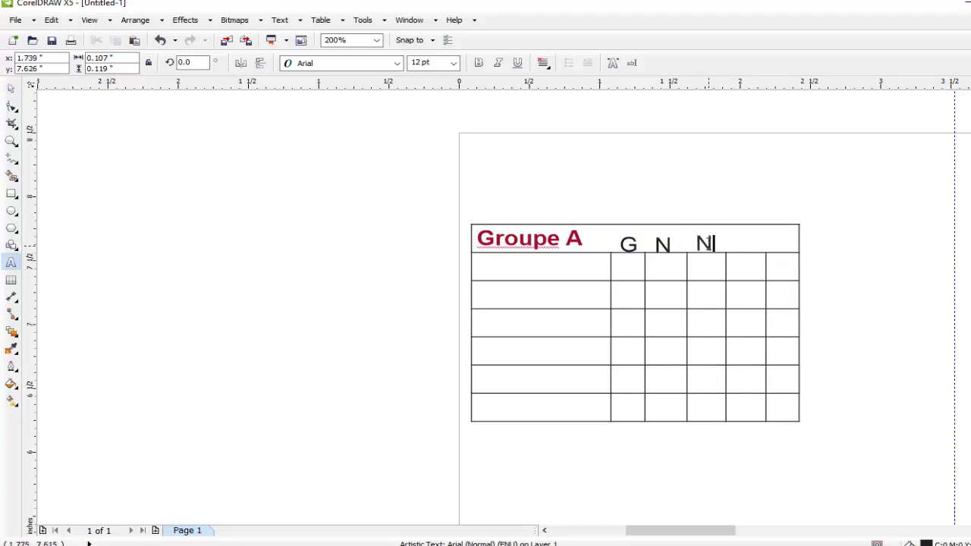
drag(713, 242, 696, 243)
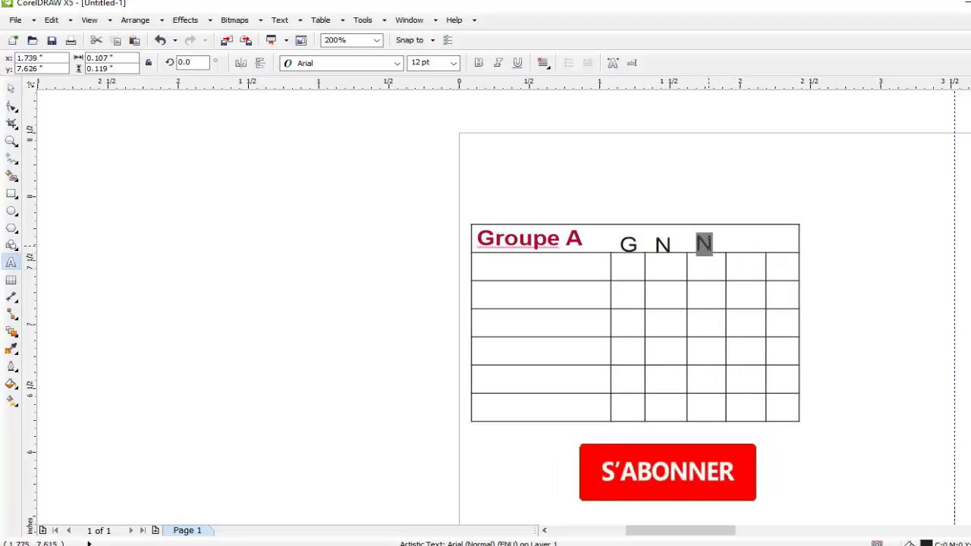
text(BP)
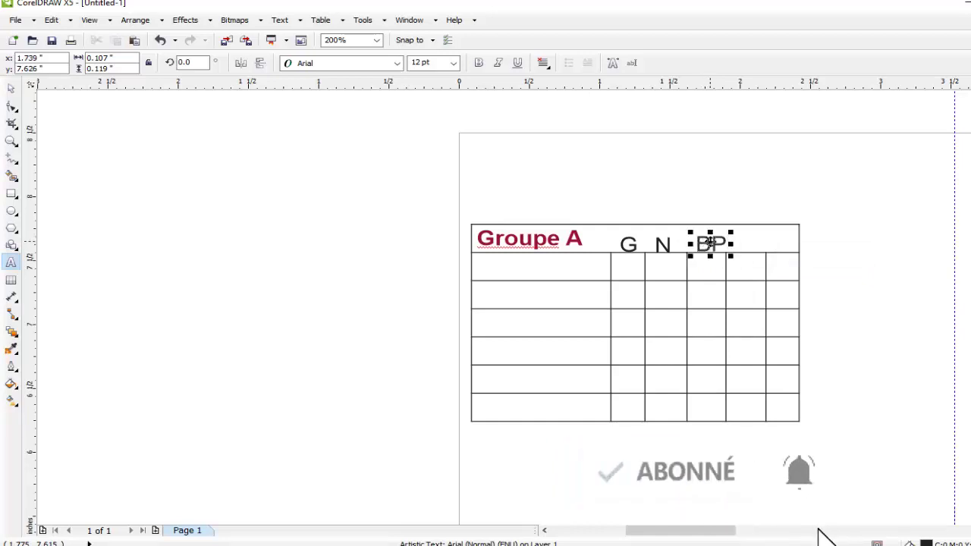
click(710, 242)
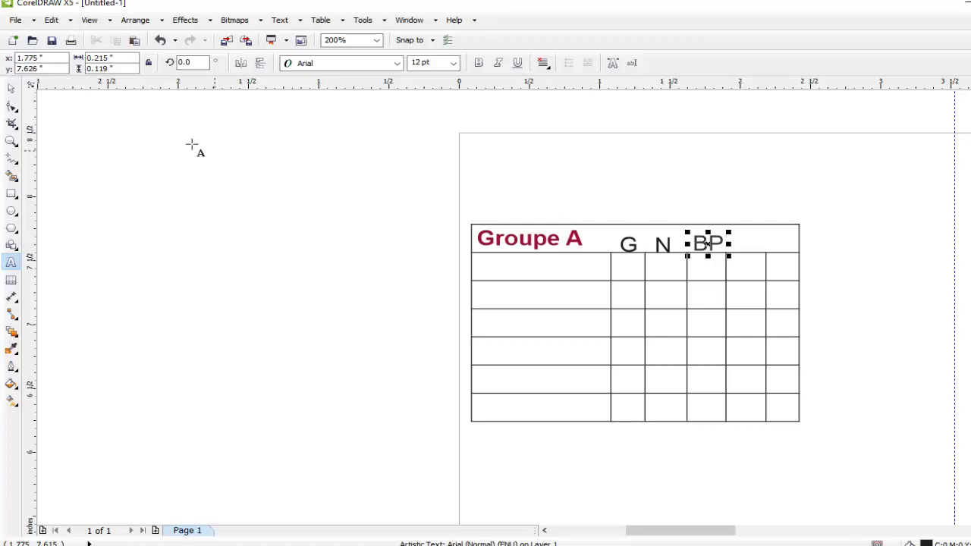
- Copy the "BP" label above the fourth narrow column and change the copy's text to "BC"
click(11, 88)
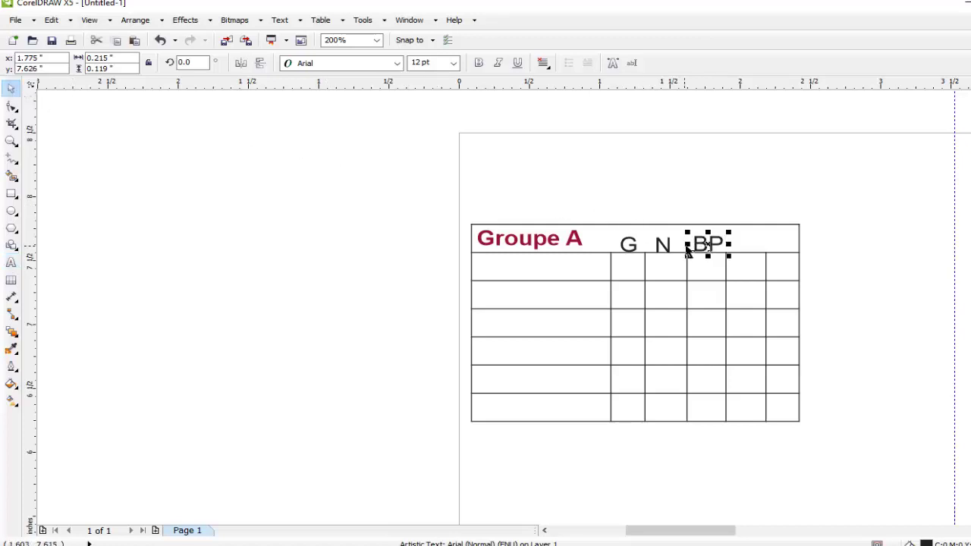
drag(707, 243, 748, 245)
click(772, 265)
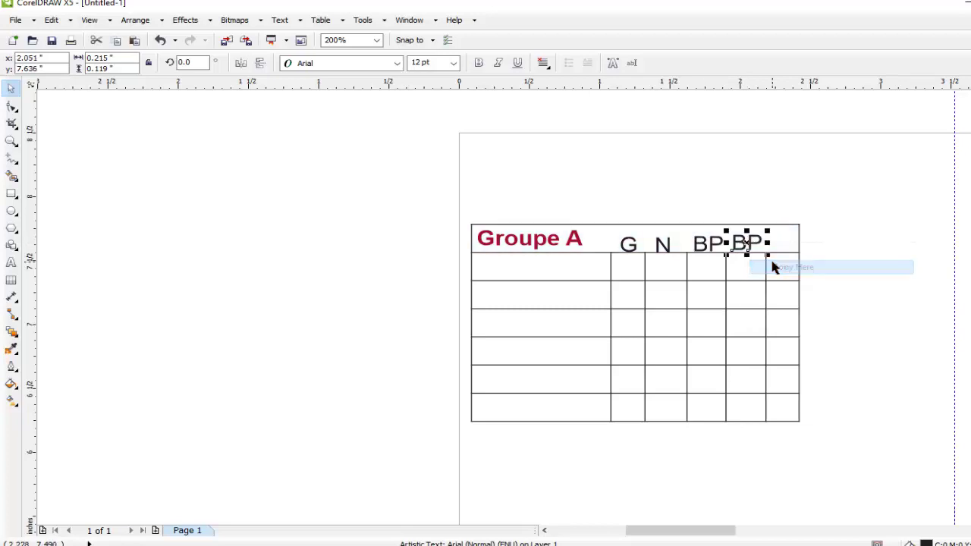
double_click(750, 244)
double_click(752, 243)
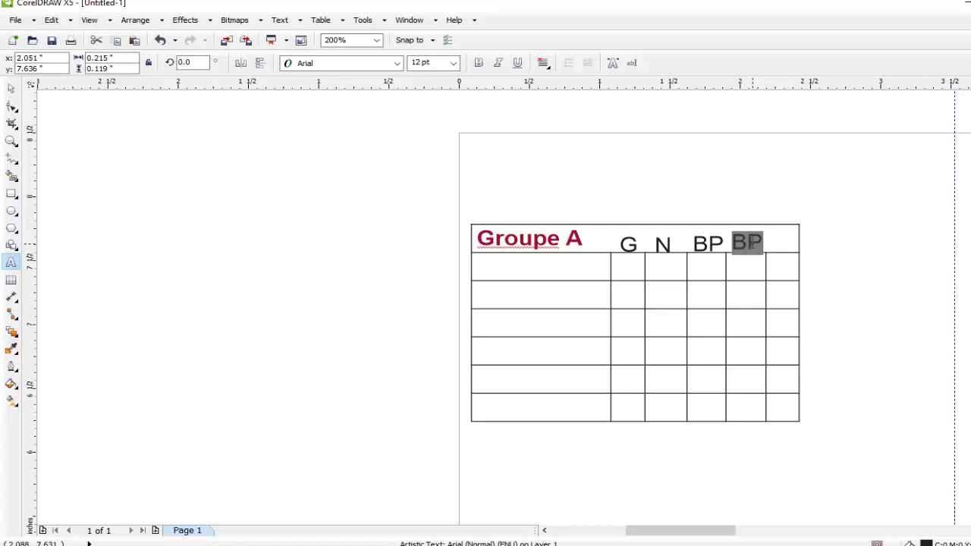
text(B)
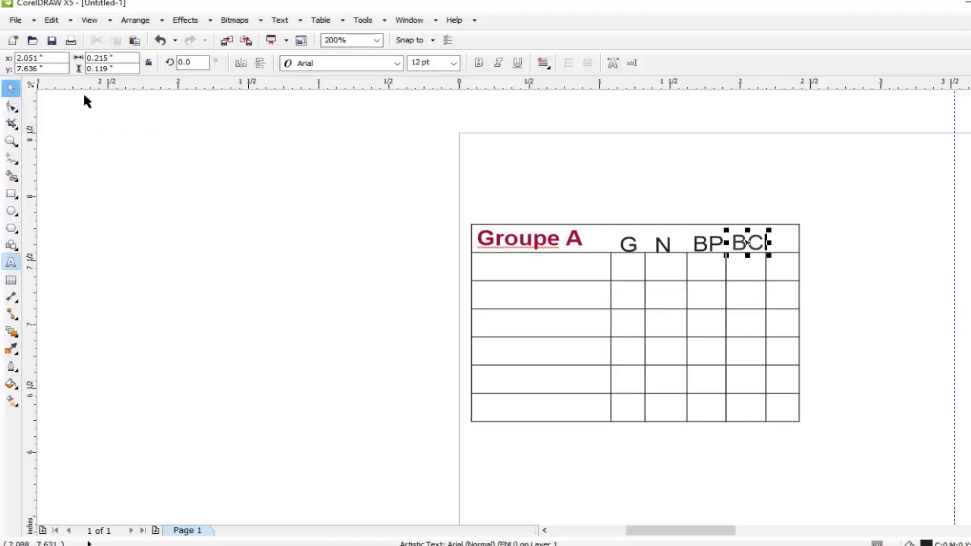
key(ctrl+space)
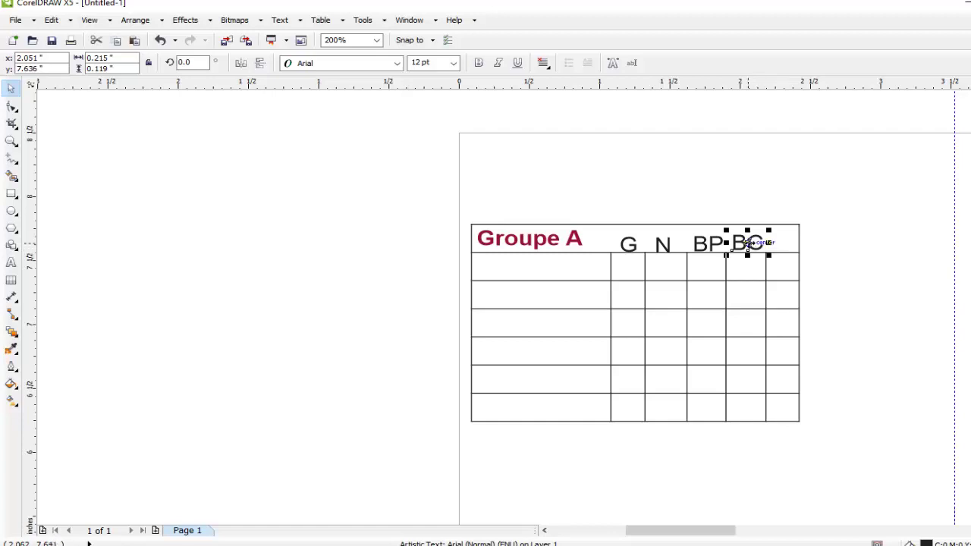
- Copy the "BC" label above the last narrow column and change the copy's text to "GD"
drag(749, 243, 784, 248)
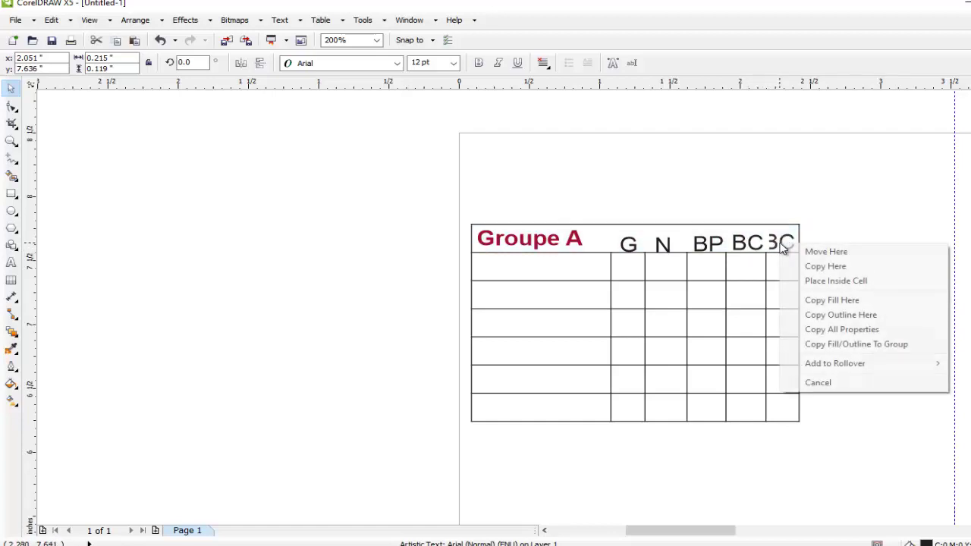
click(811, 266)
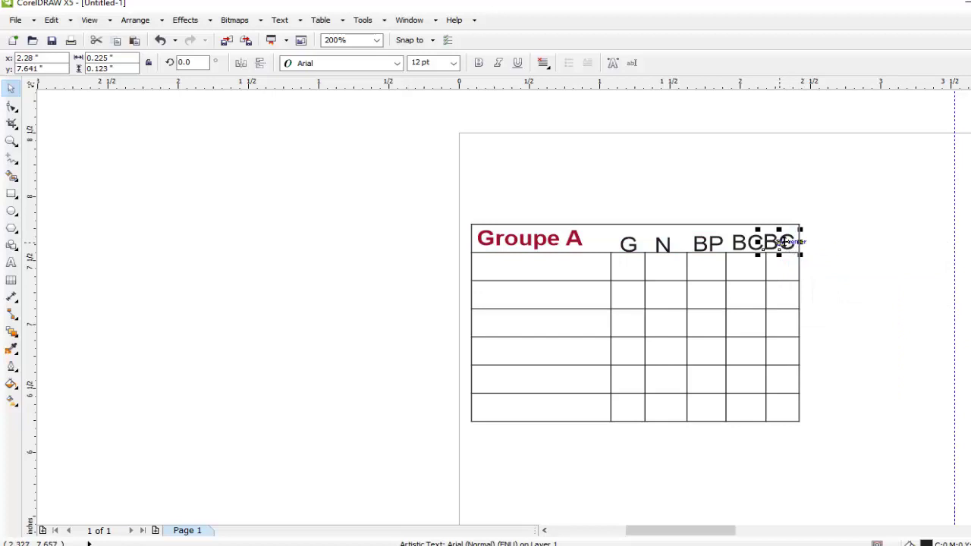
click(782, 243)
double_click(781, 243)
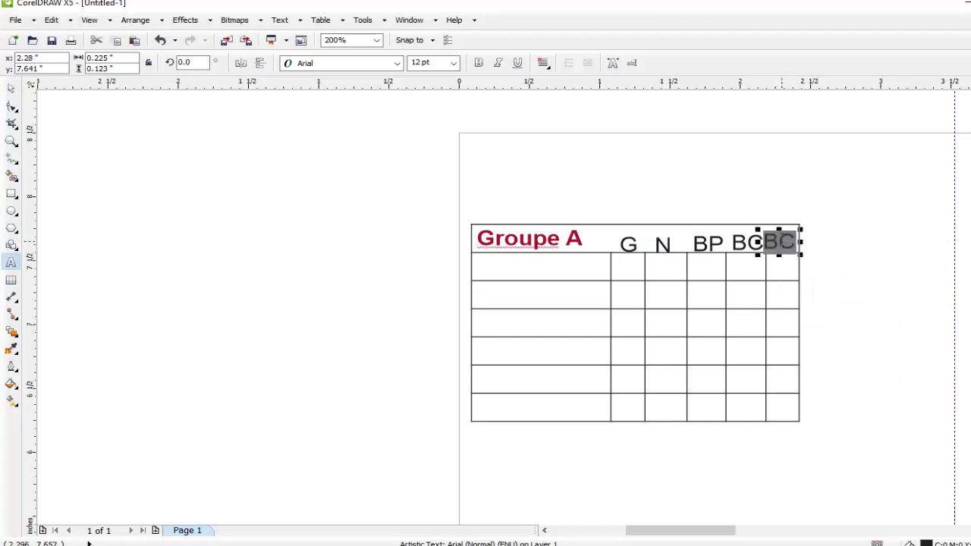
text(GD)
key(ctrl+space)
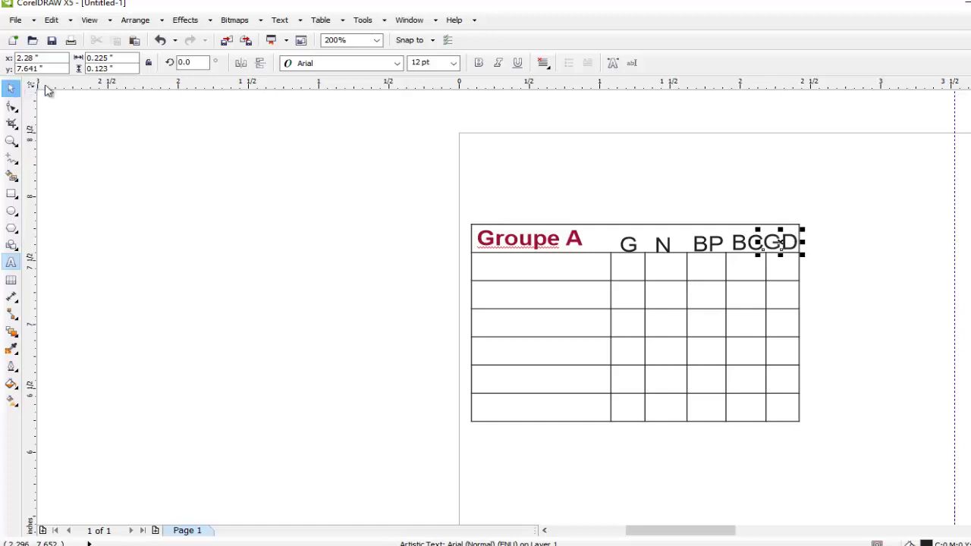
click(11, 88)
click(700, 240)
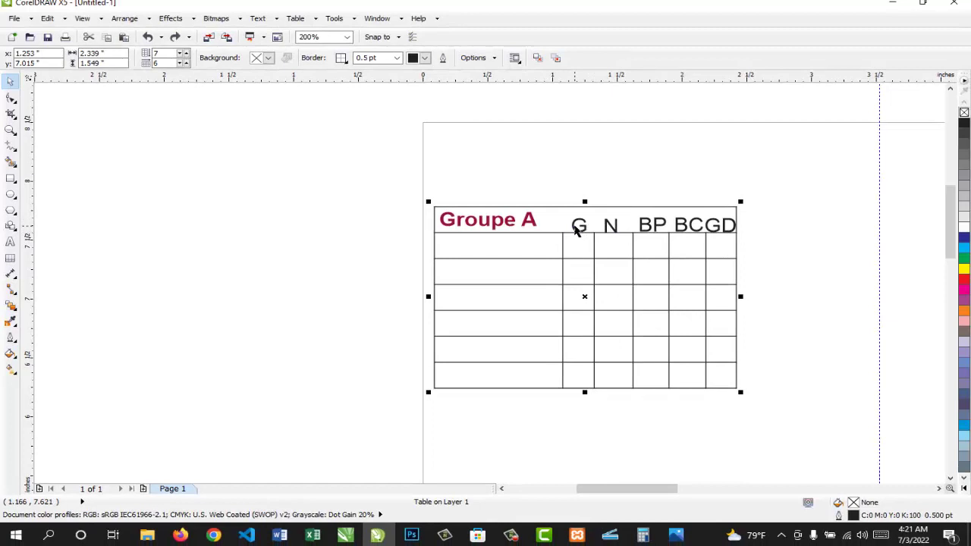
key(Tab)
key(Tab)
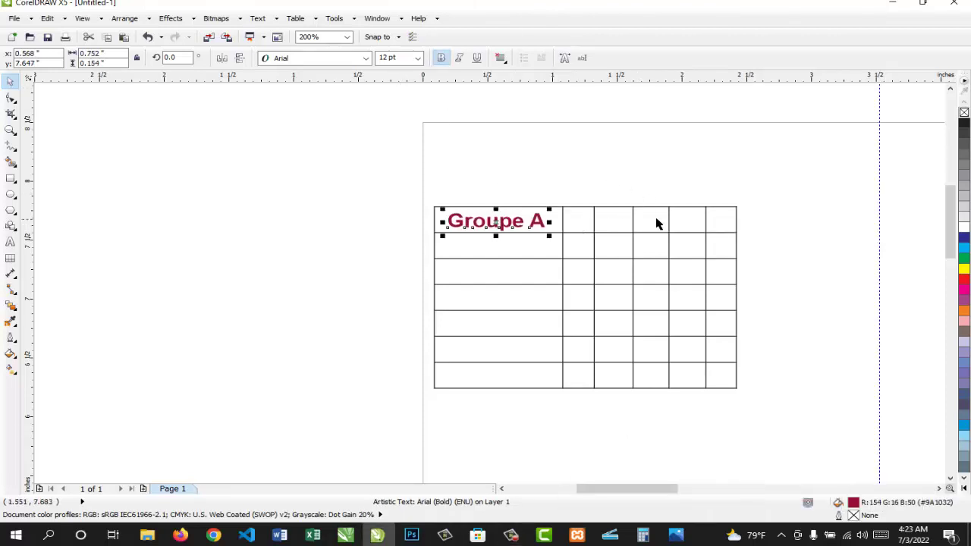
- Insert one new column to the right of the table's last column
click(614, 223)
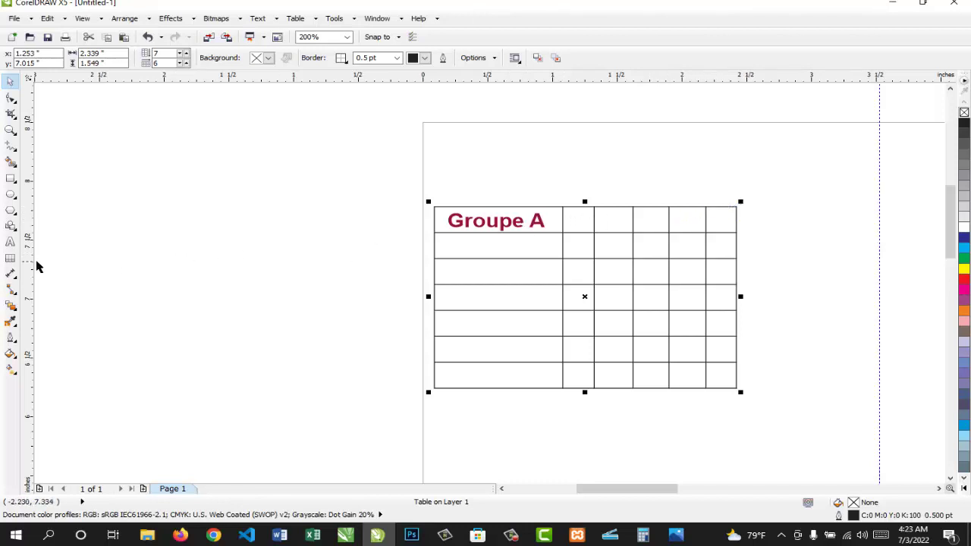
click(12, 259)
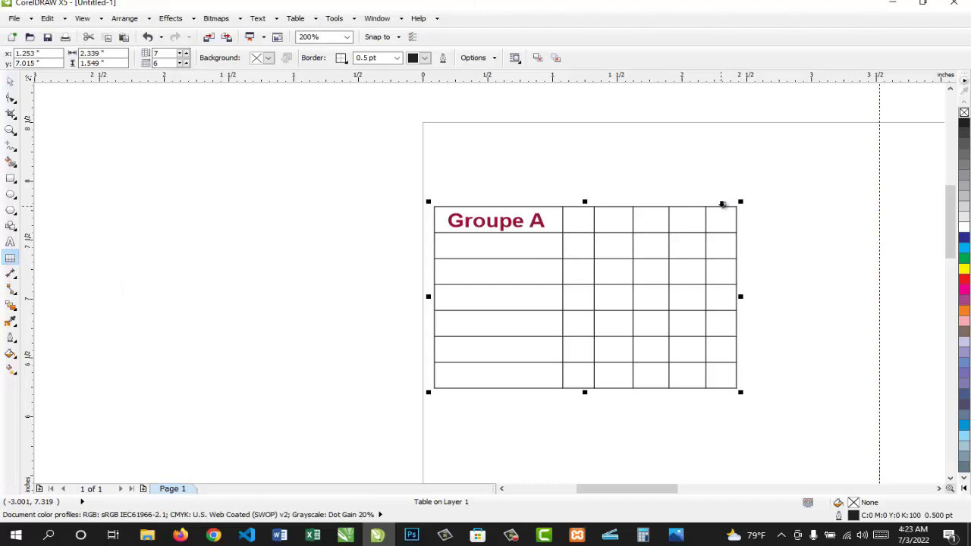
click(722, 204)
right_click(722, 206)
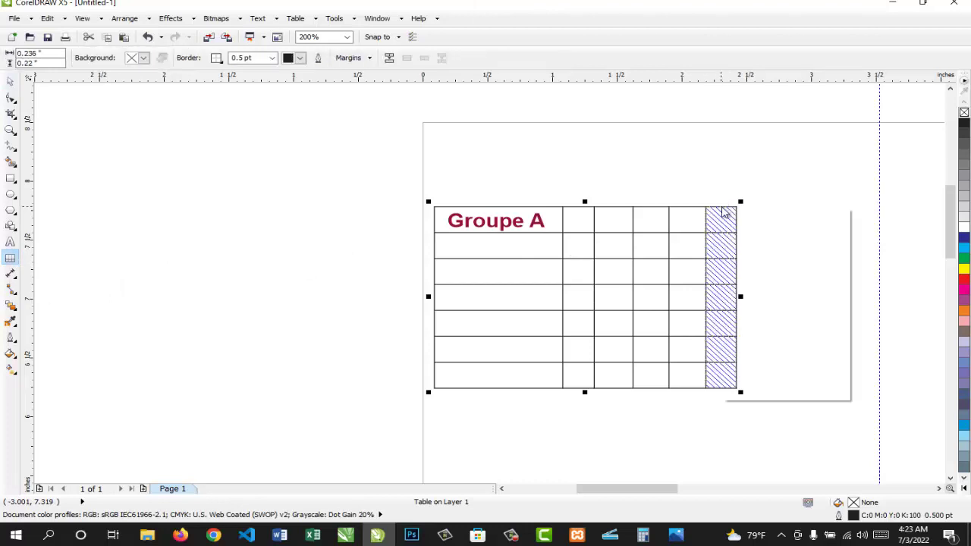
mouse_move(790, 307)
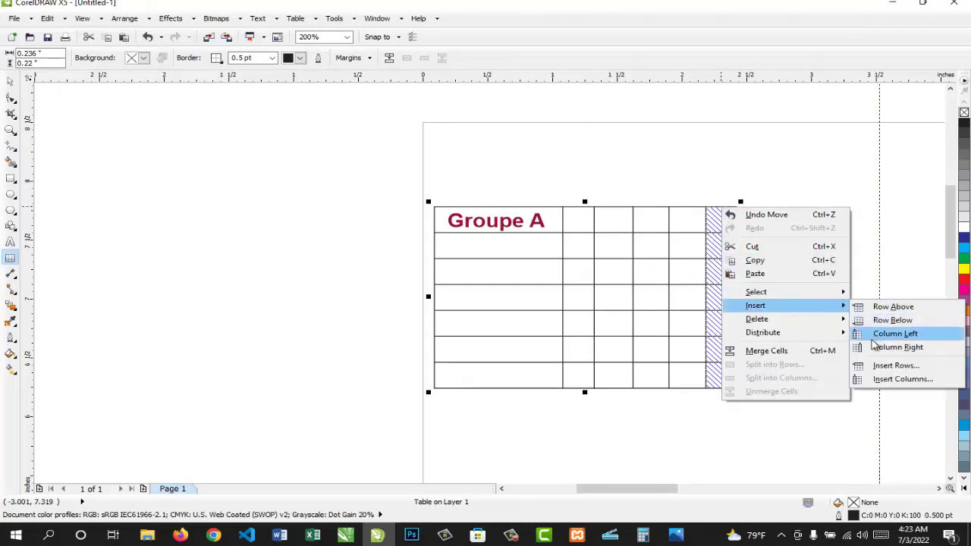
click(873, 347)
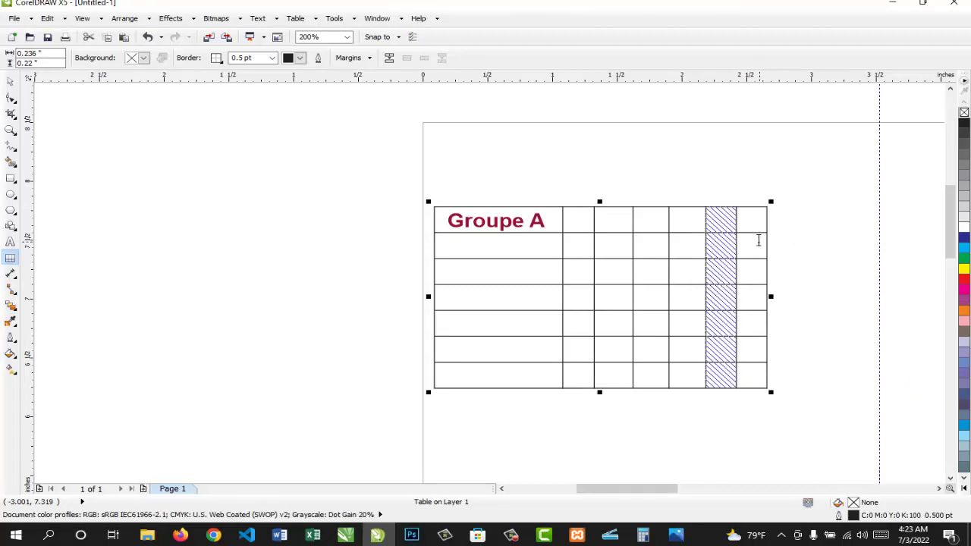
click(11, 81)
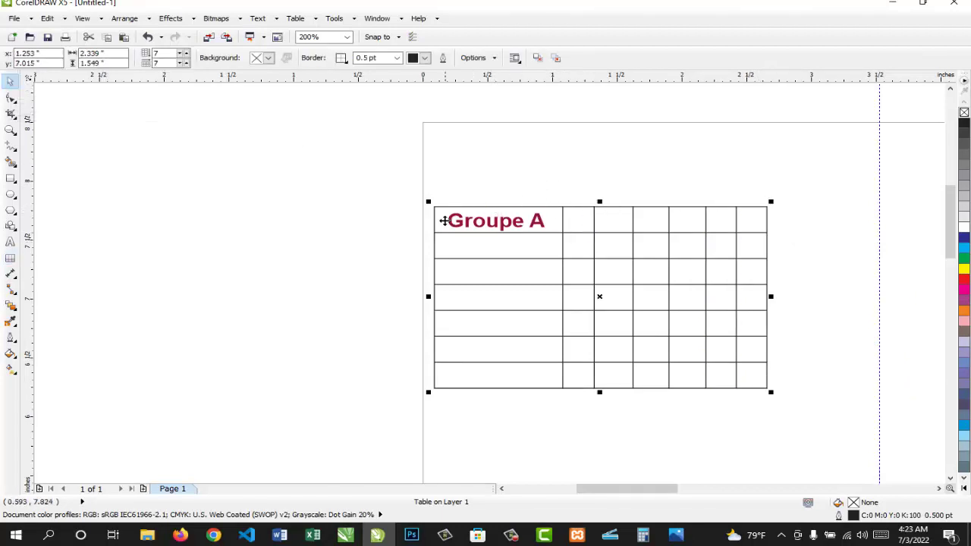
- Merge all cells of the table's first row, which holds the "Groupe A" title, into one header cell
click(11, 260)
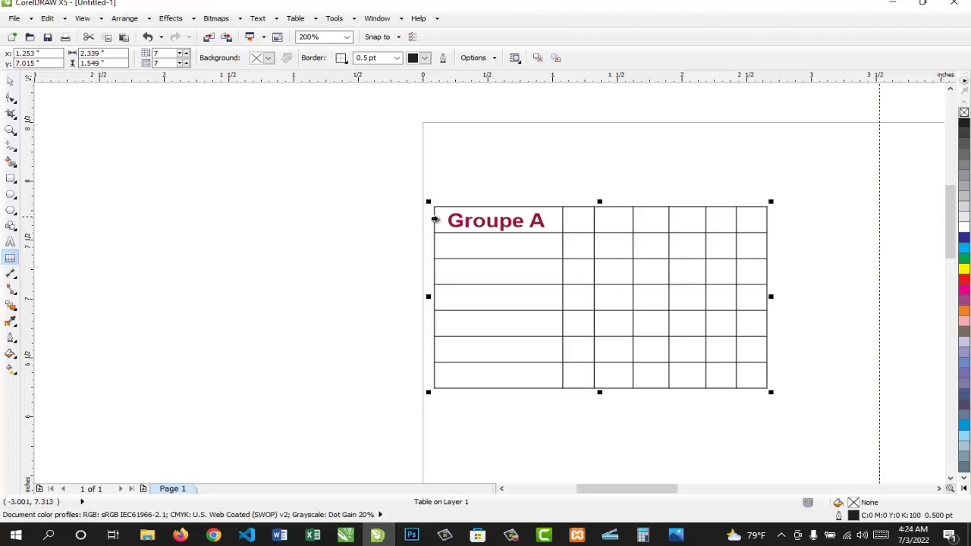
click(435, 219)
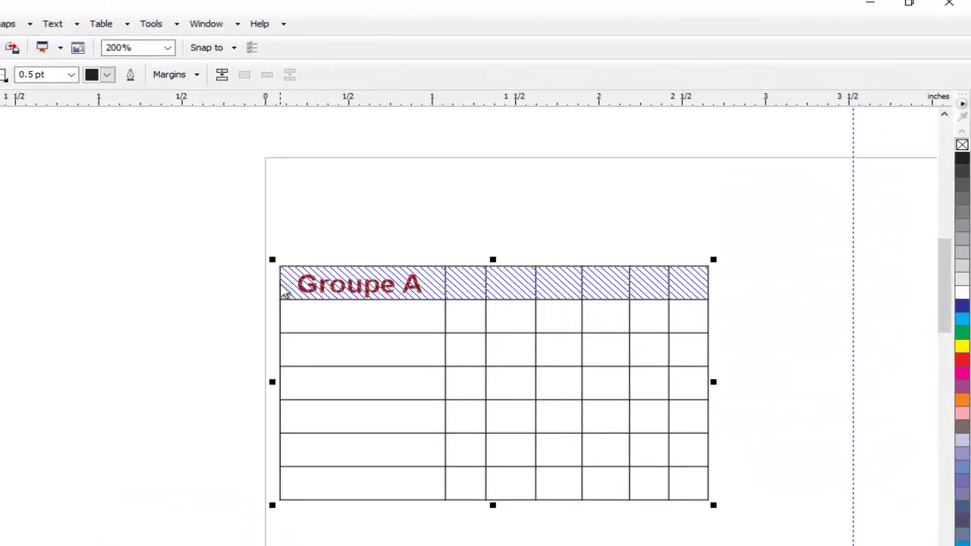
right_click(283, 293)
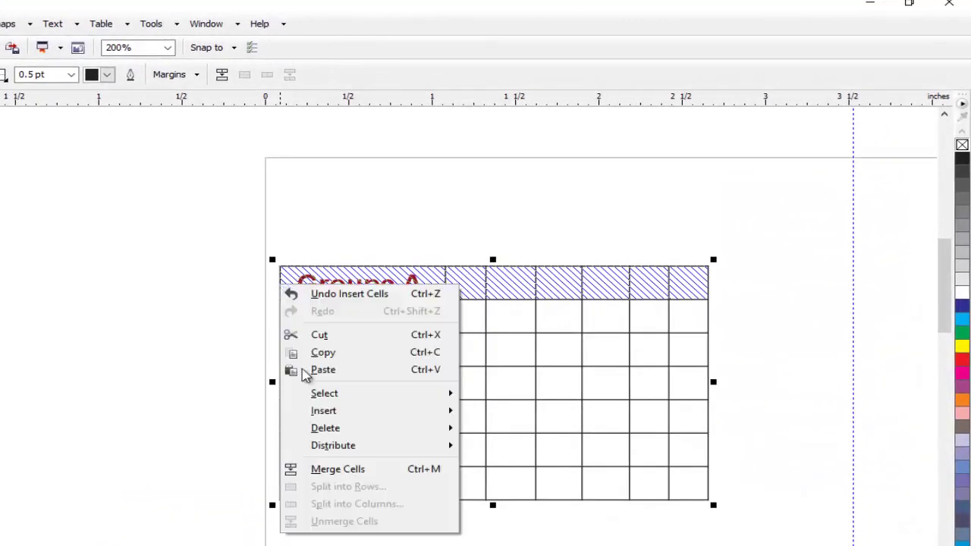
click(316, 472)
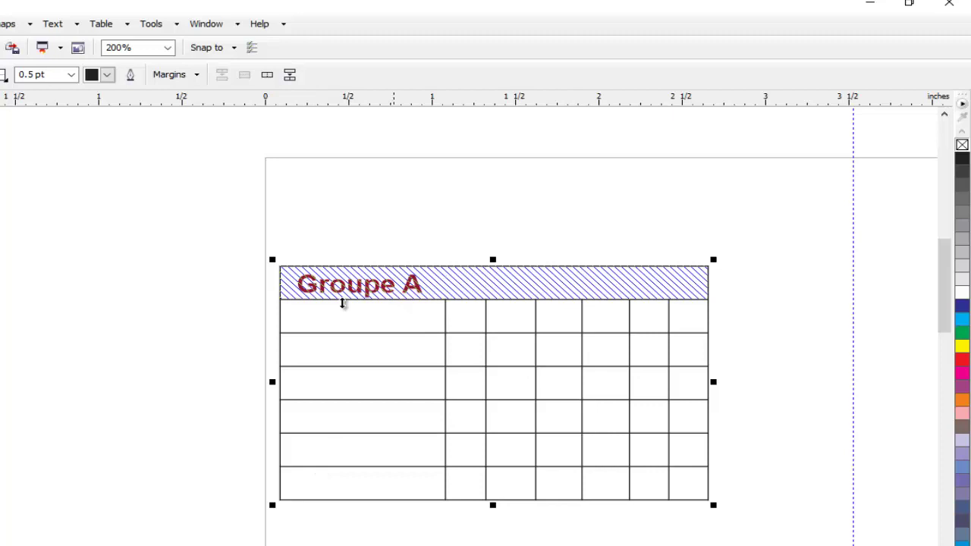
key(space)
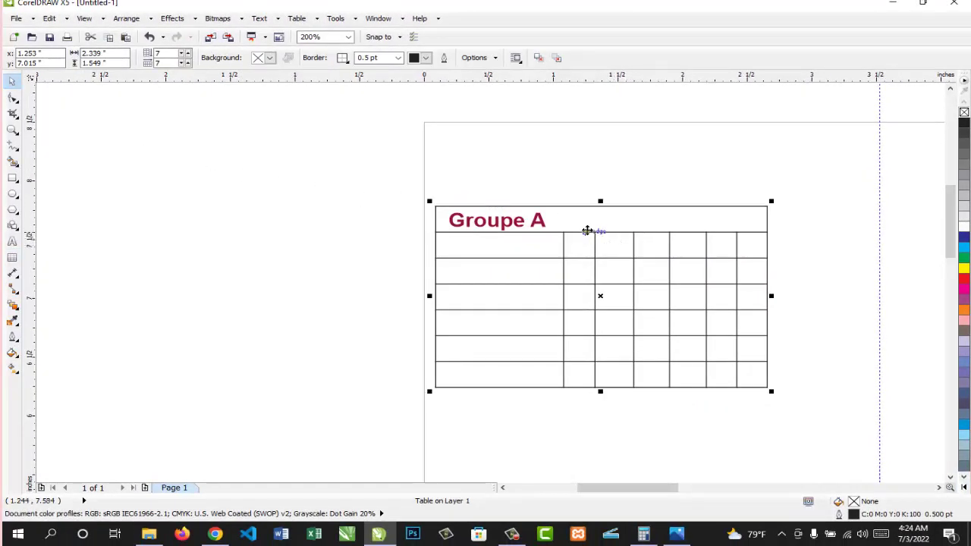
- Add a "G" text label in 12 pt Arial Narrow in the header row above the first narrow column
click(12, 243)
click(552, 218)
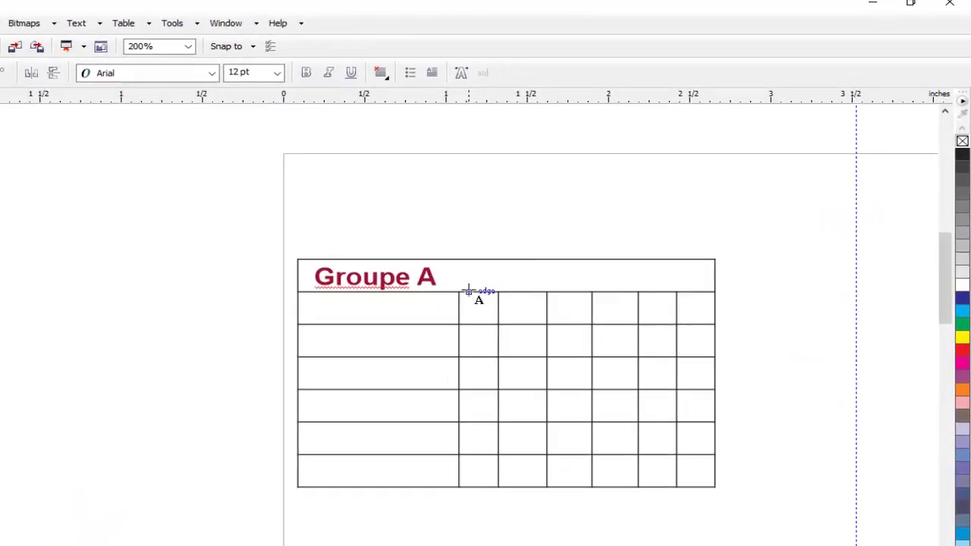
click(425, 318)
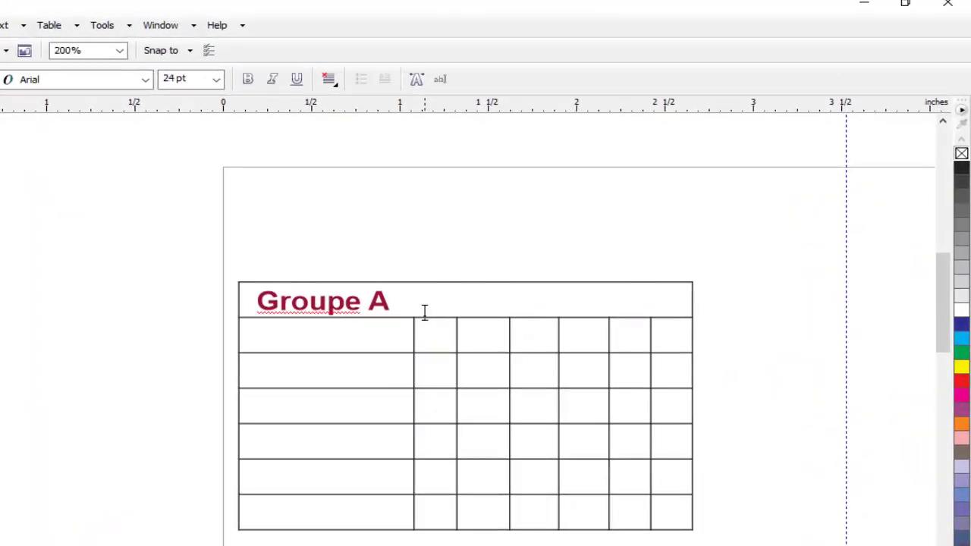
click(217, 79)
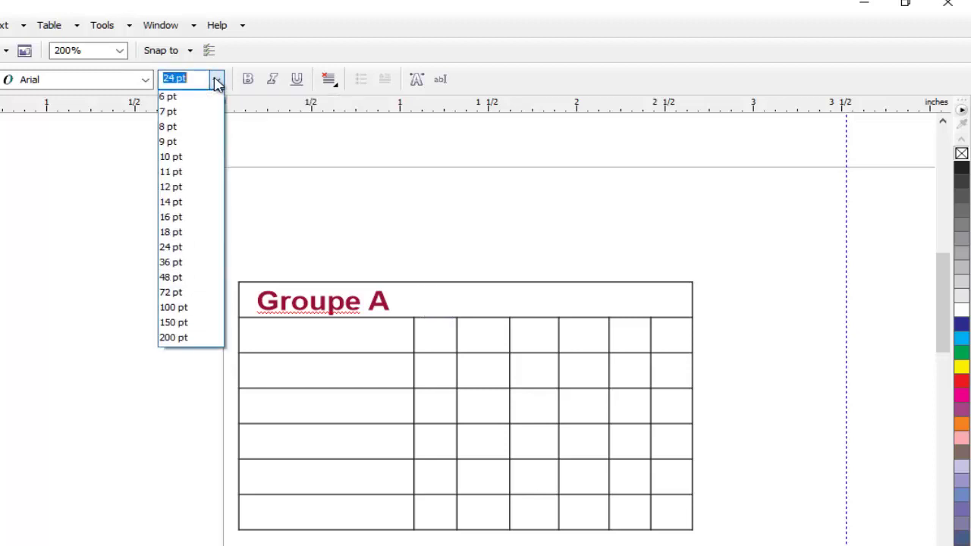
click(188, 188)
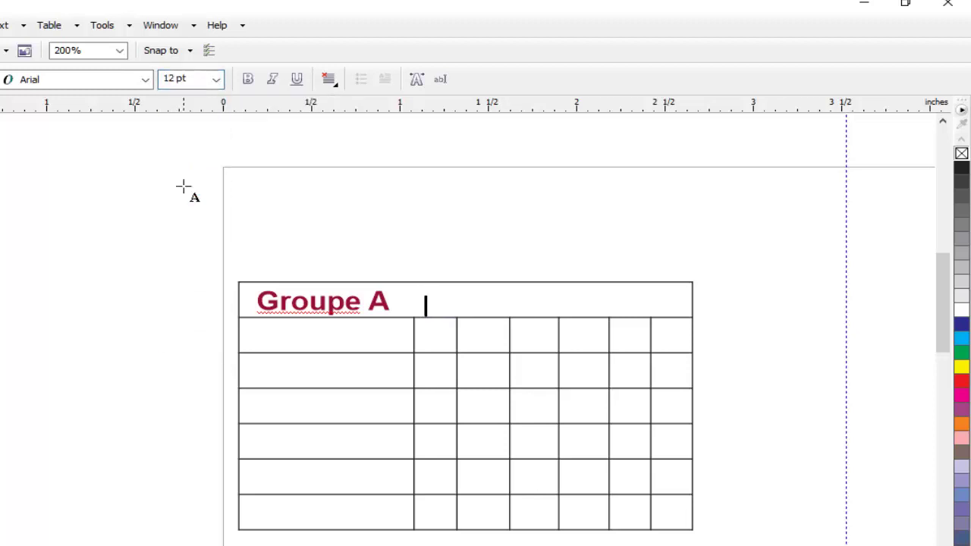
click(146, 80)
click(106, 116)
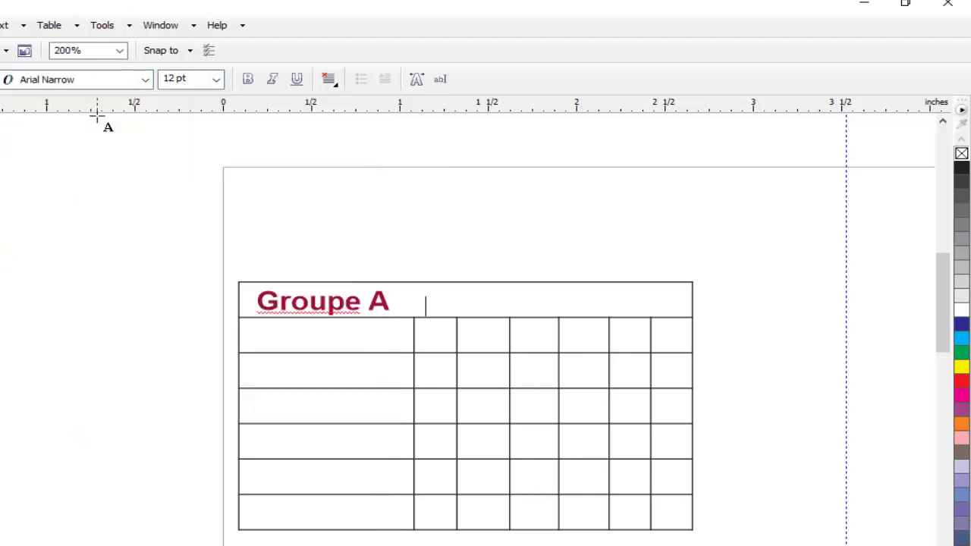
text(G)
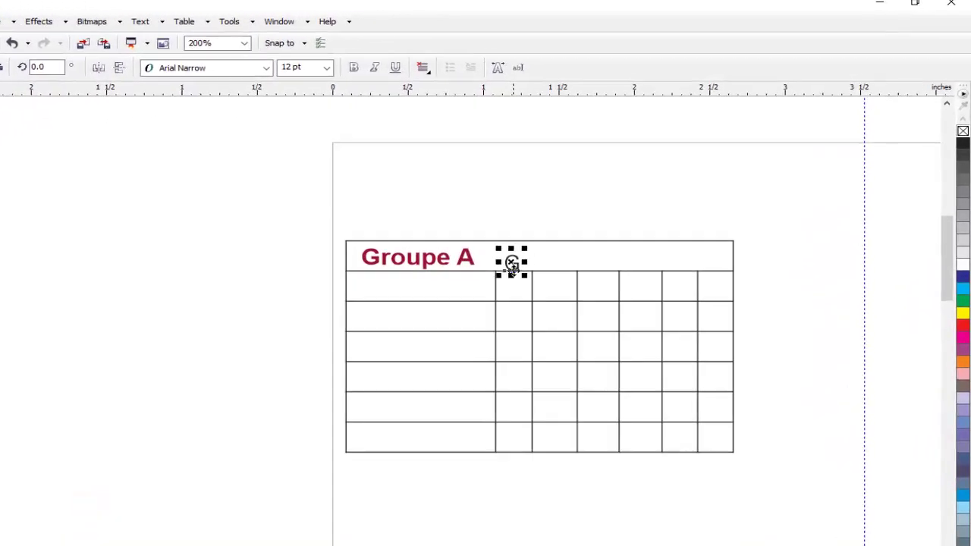
key(Escape)
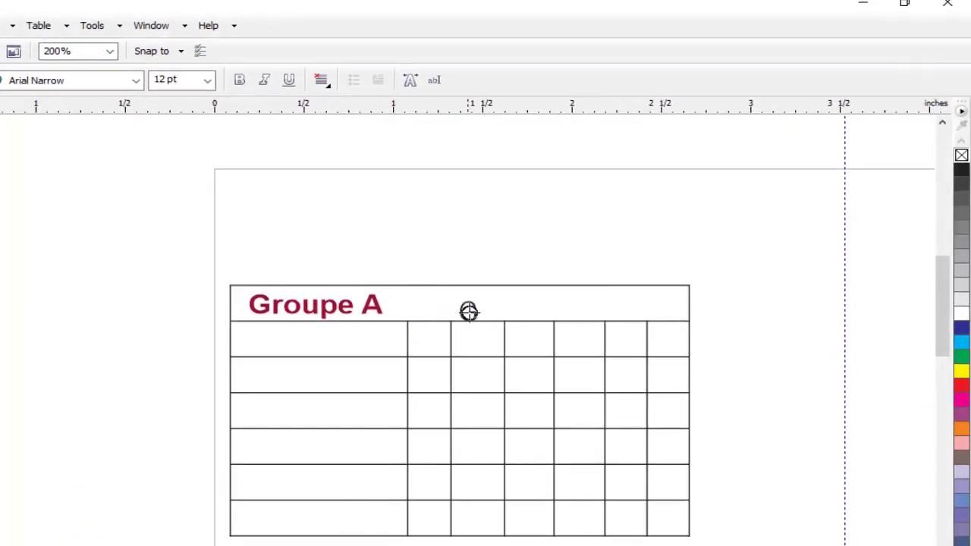
- Copy the "G" label above the second narrow column and change the copy's text to "N"
click(471, 311)
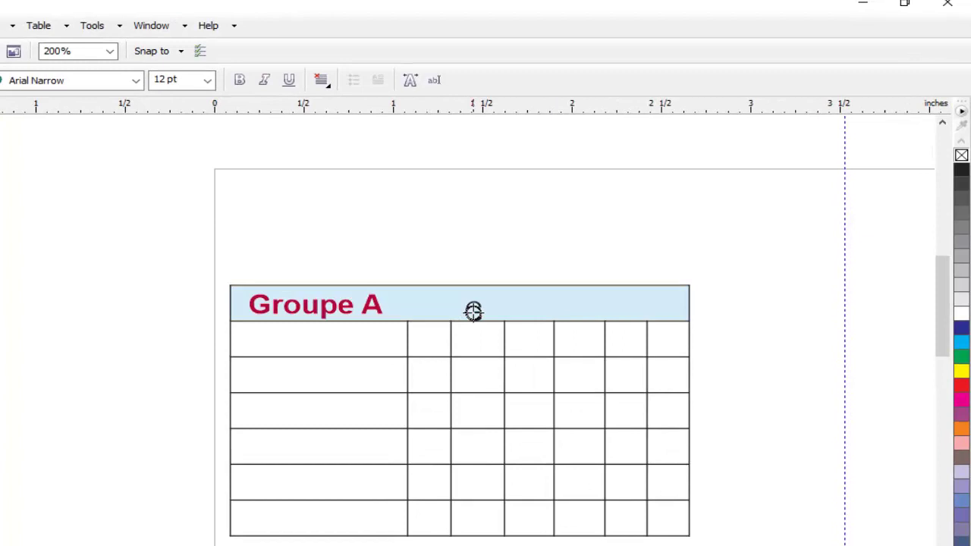
right_click(473, 312)
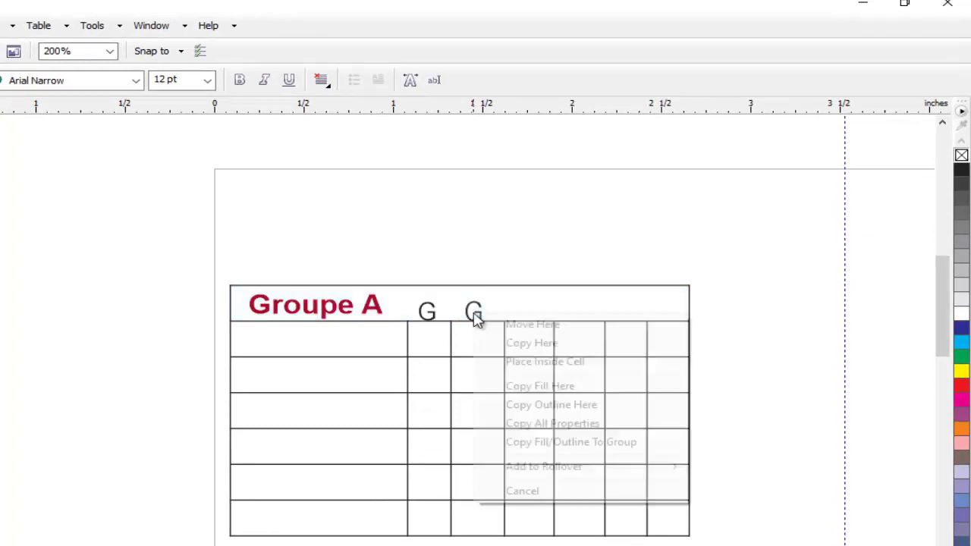
click(508, 342)
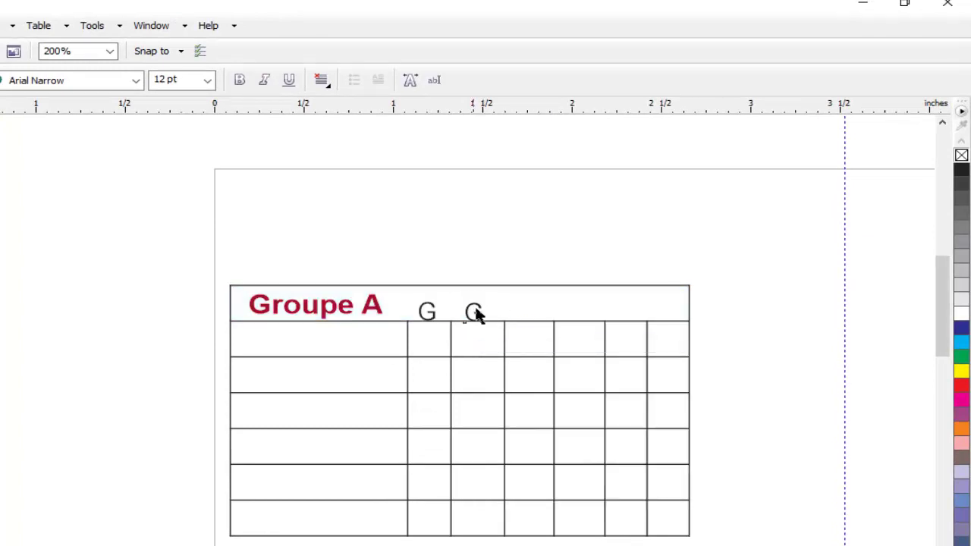
double_click(473, 311)
text(N)
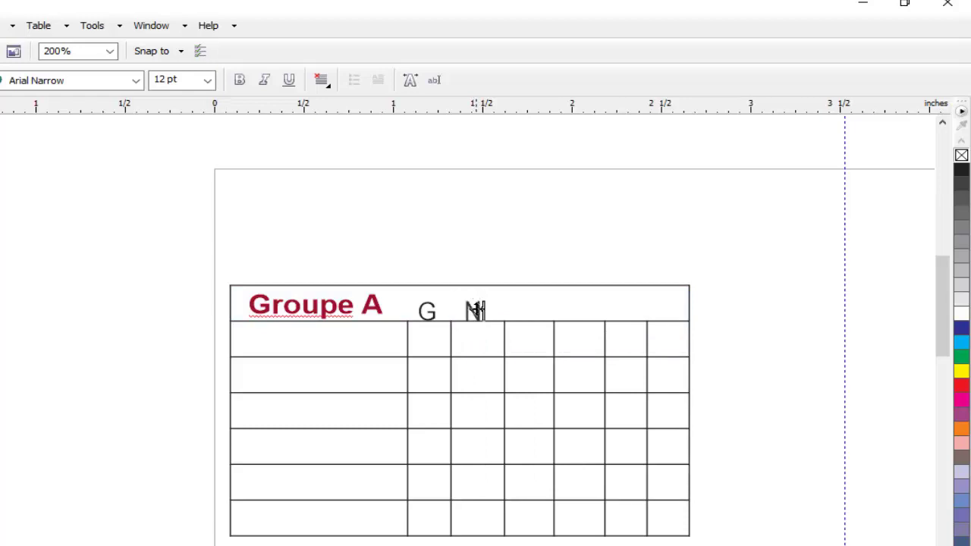
key(ctrl+space)
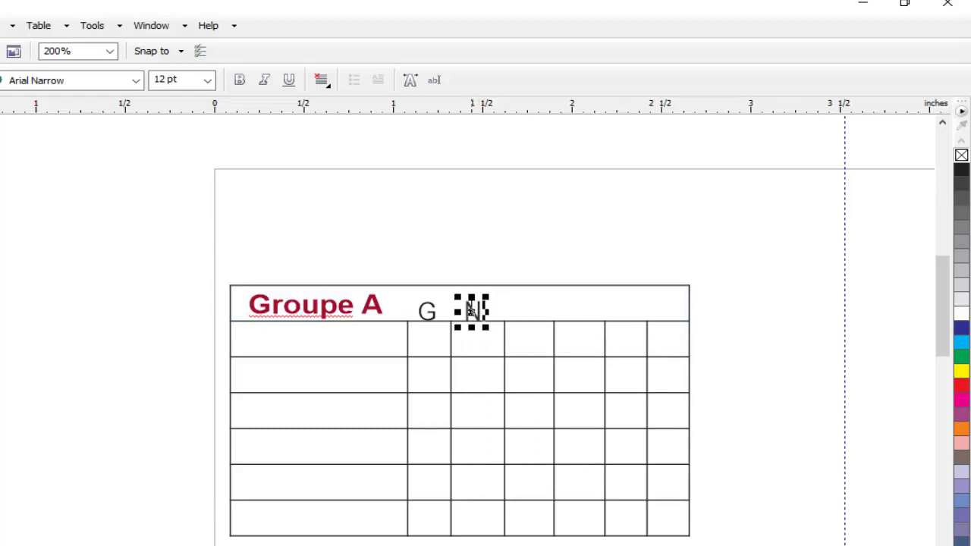
- Copy the "N" label above the third narrow column and change the copy's text to "BP"
key(F8)
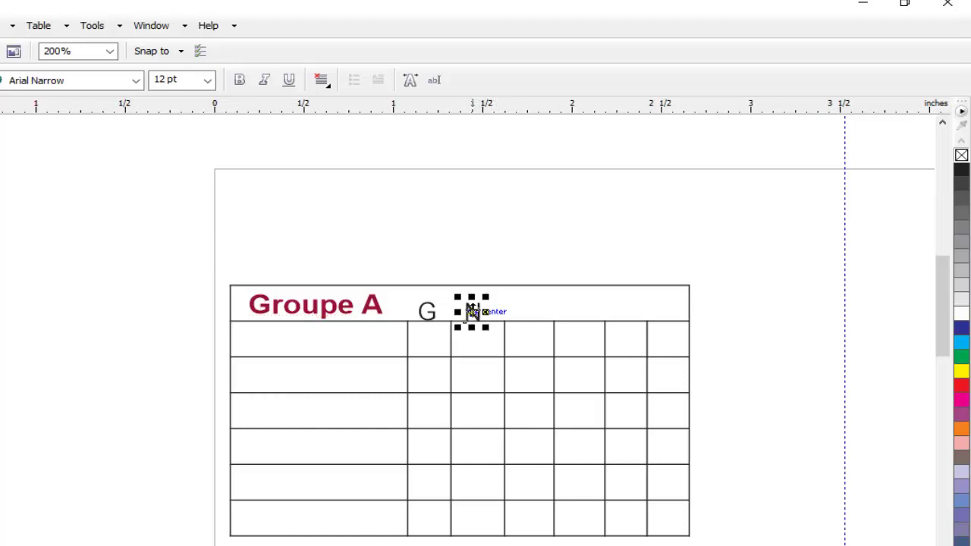
drag(472, 312, 527, 310)
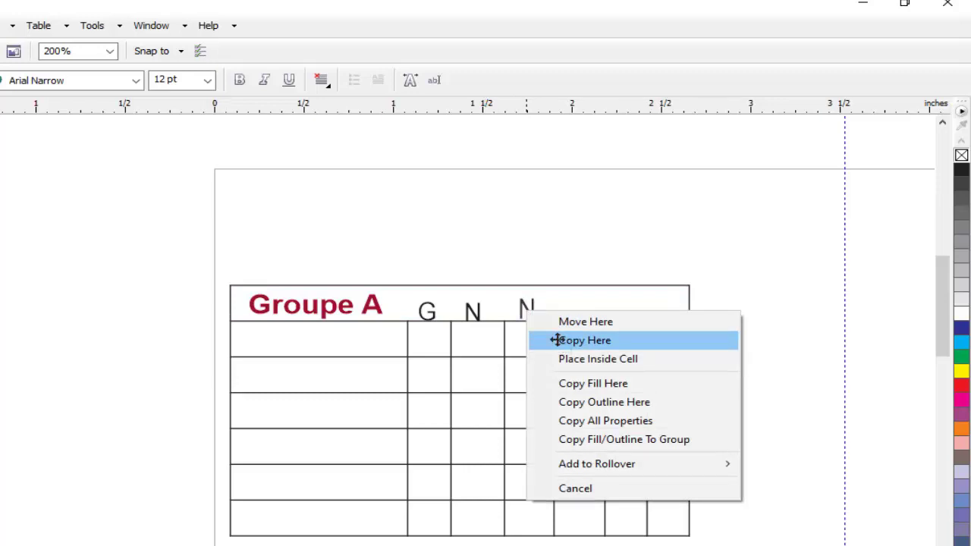
click(562, 341)
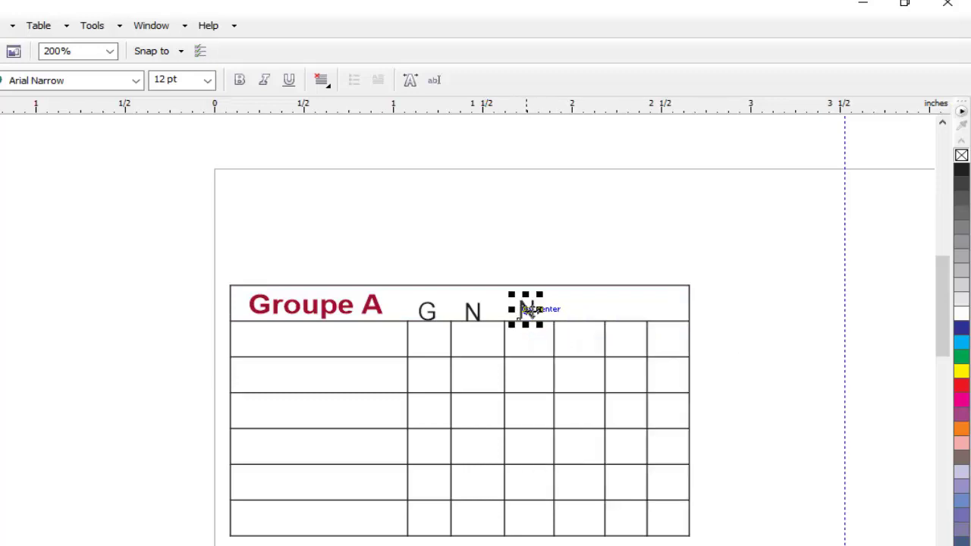
click(526, 309)
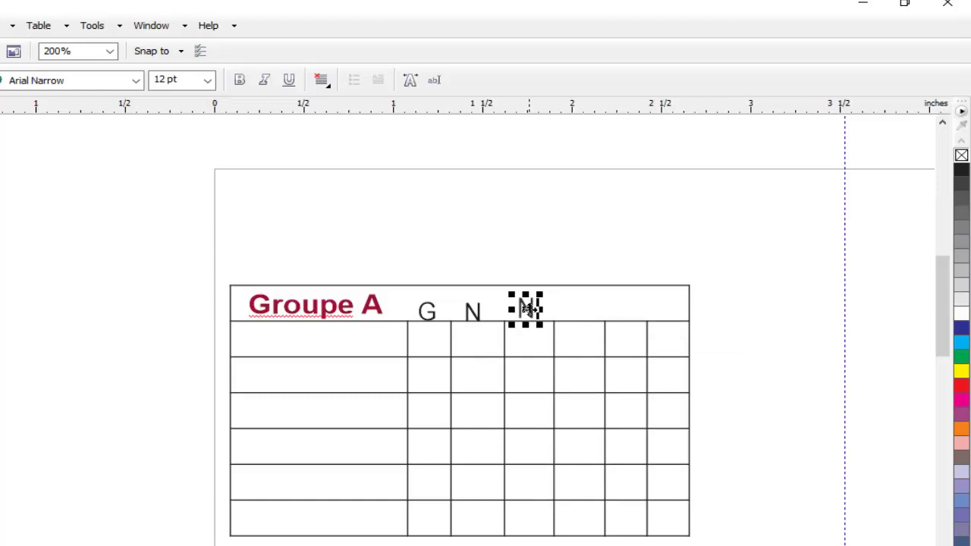
key(Escape)
text(BP)
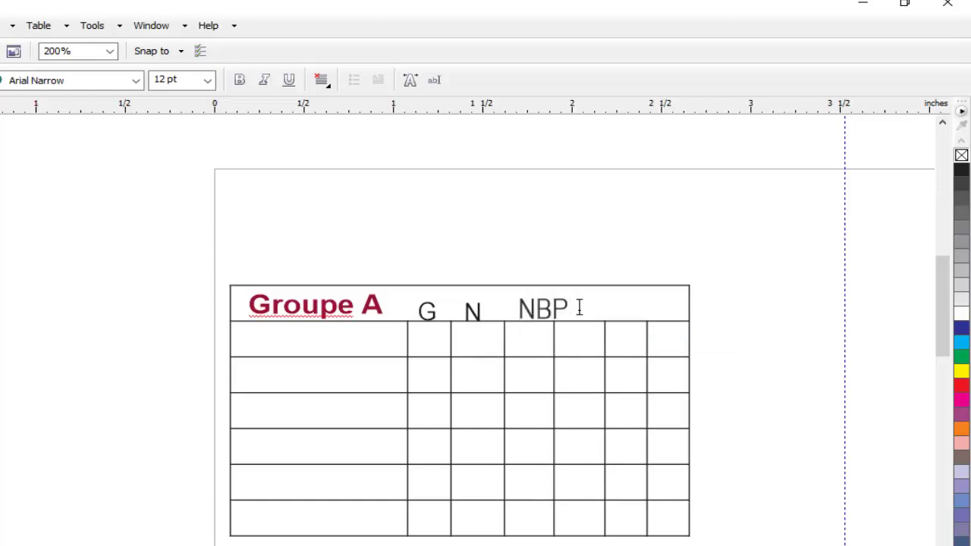
key(Escape)
click(538, 310)
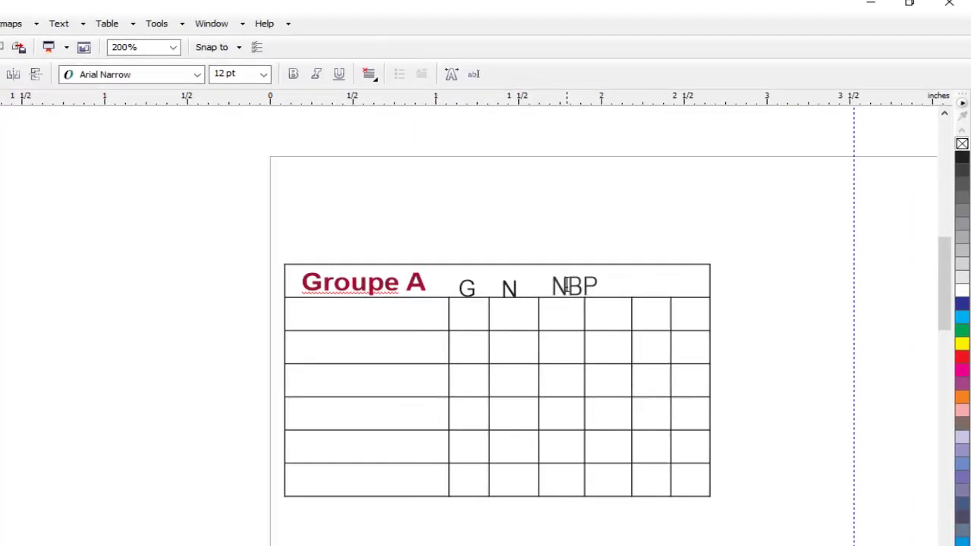
key(BackSpace)
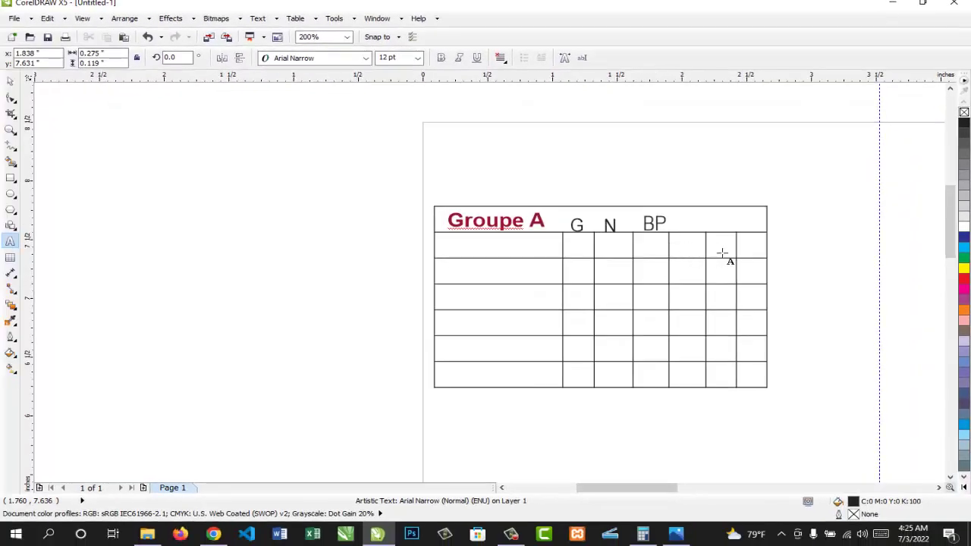
key(Escape)
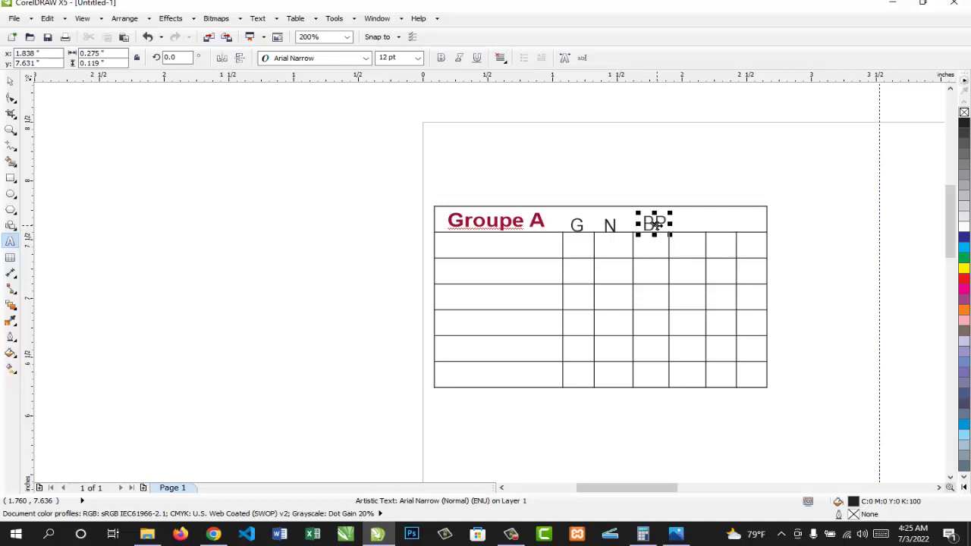
- Copy the "BP" label above the fourth narrow column and change the copy's text to "BC"
click(10, 84)
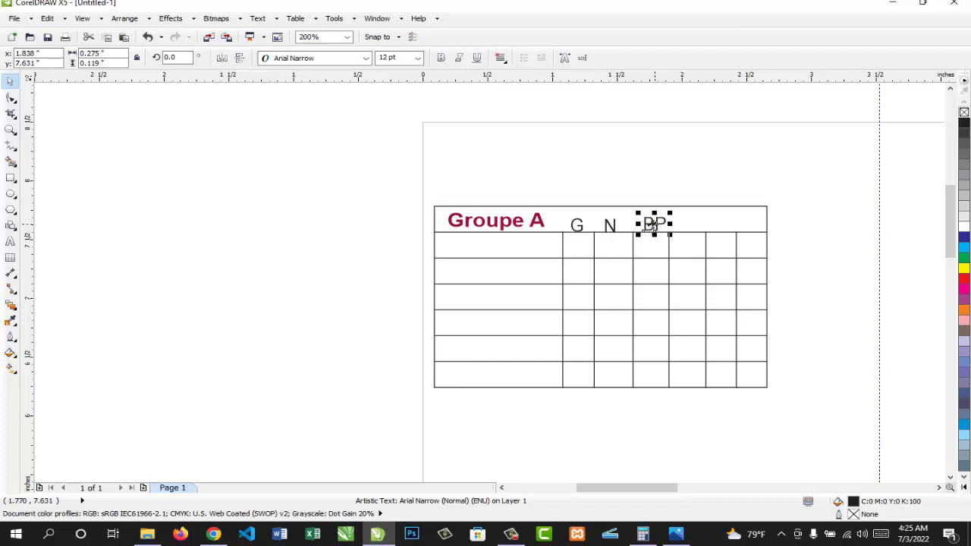
drag(654, 224, 687, 224)
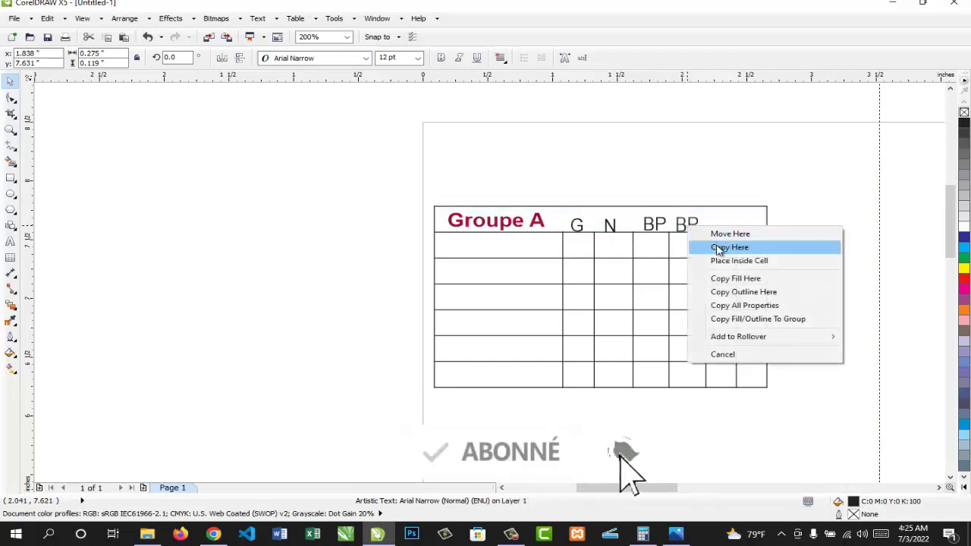
click(718, 249)
click(687, 225)
double_click(688, 225)
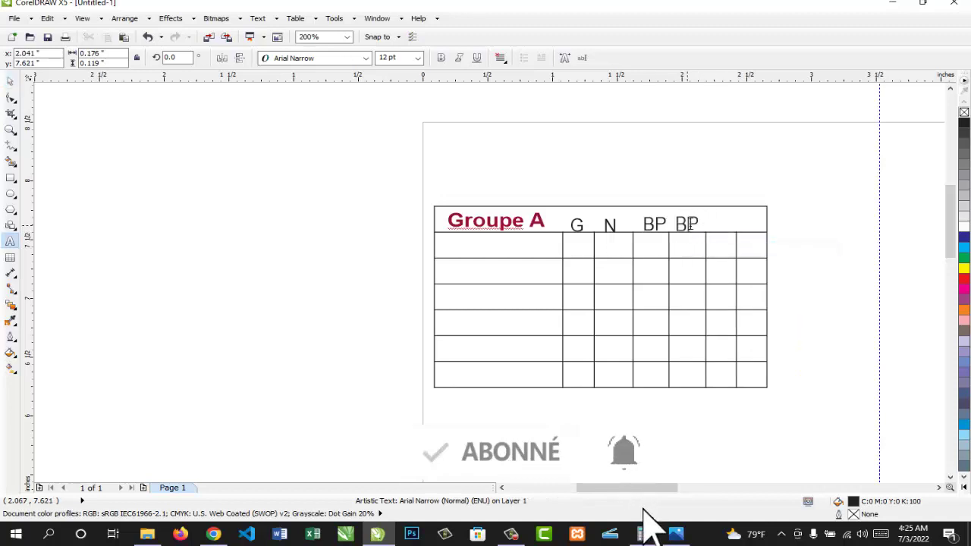
double_click(688, 224)
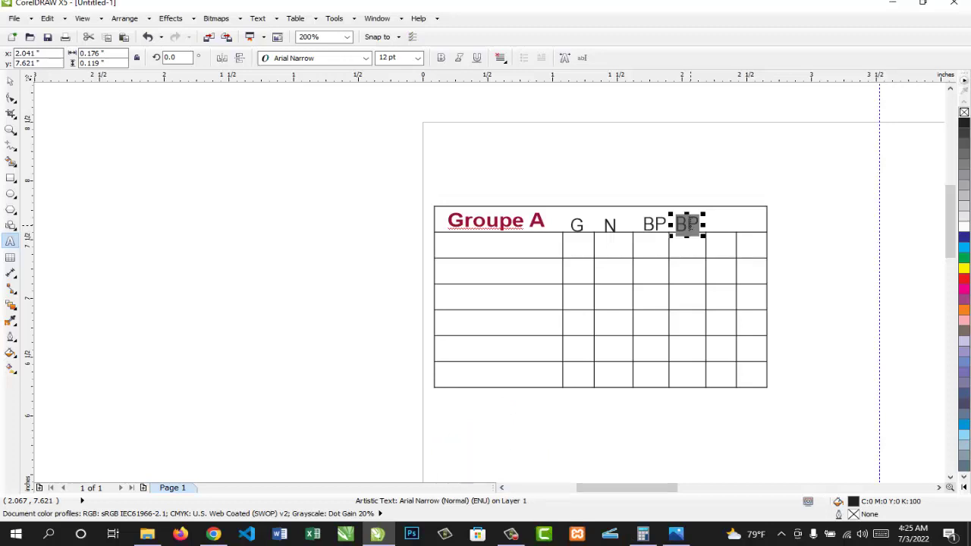
text(BC)
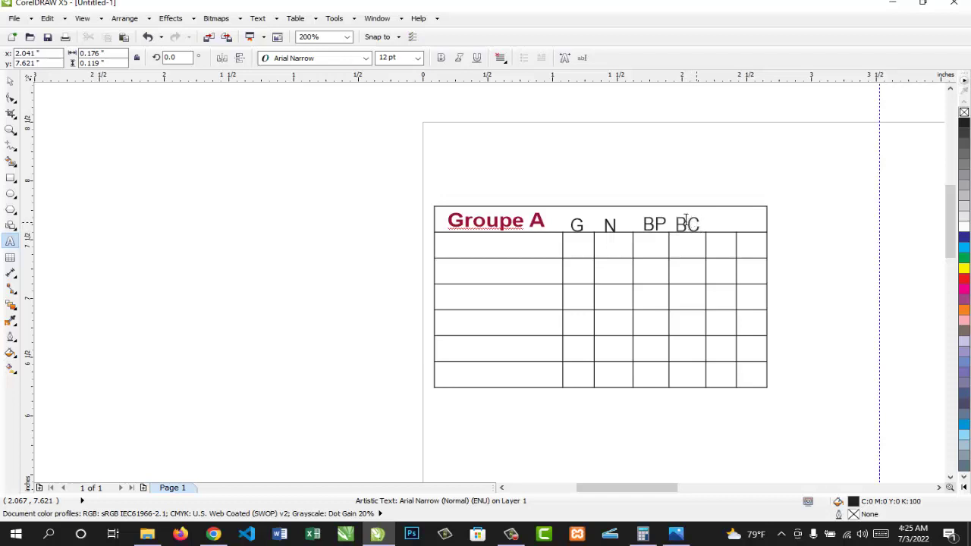
key(Escape)
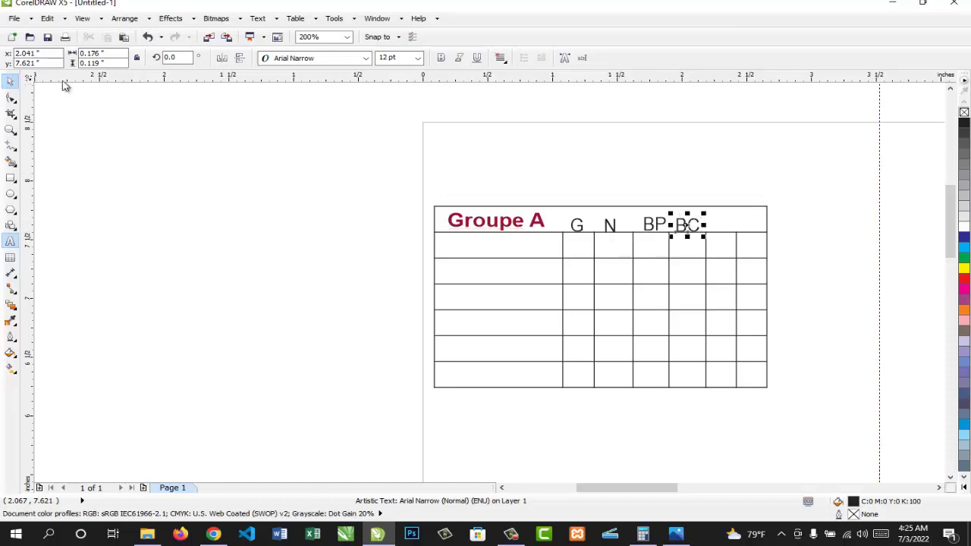
- Copy the "BC" label above the fifth narrow column and change the copy's text to "GD"
click(10, 80)
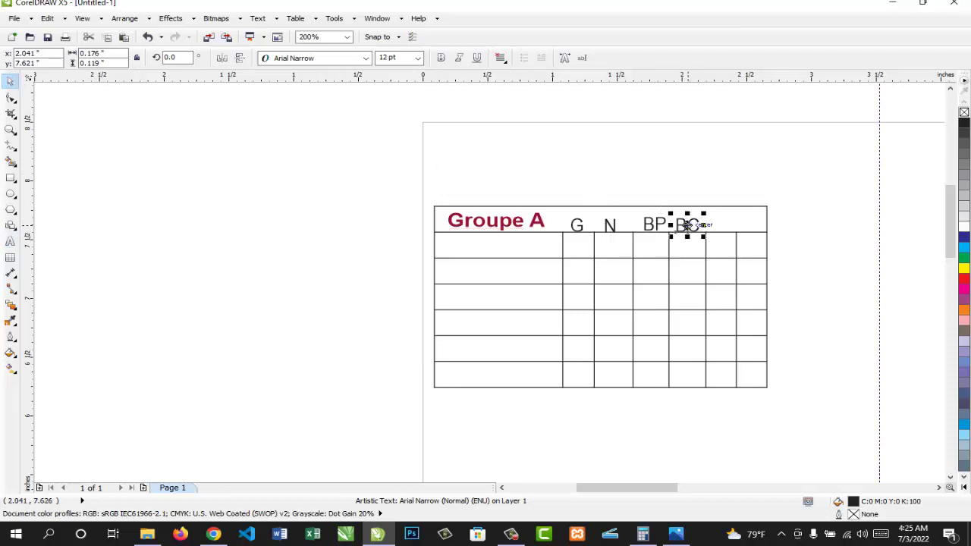
drag(687, 225, 727, 234)
click(747, 247)
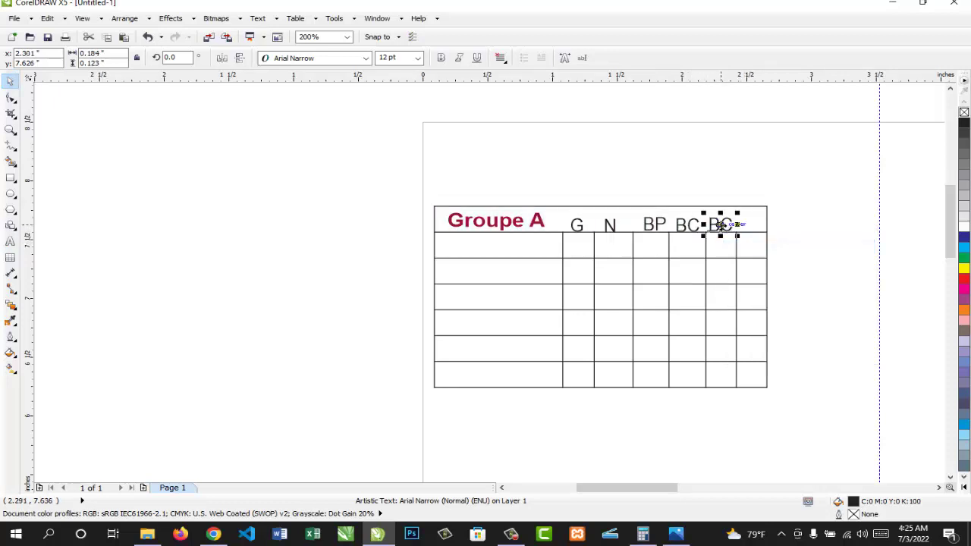
click(721, 225)
double_click(721, 225)
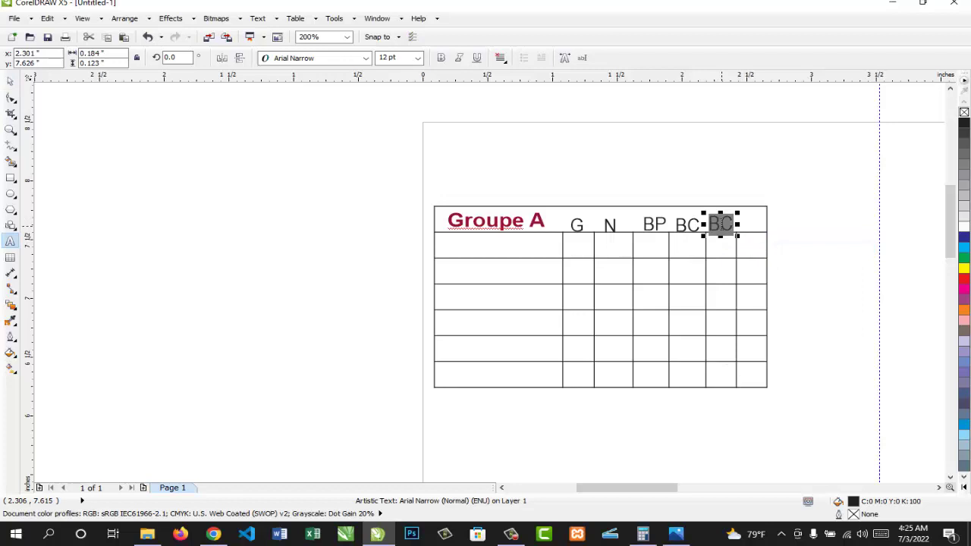
text(G)
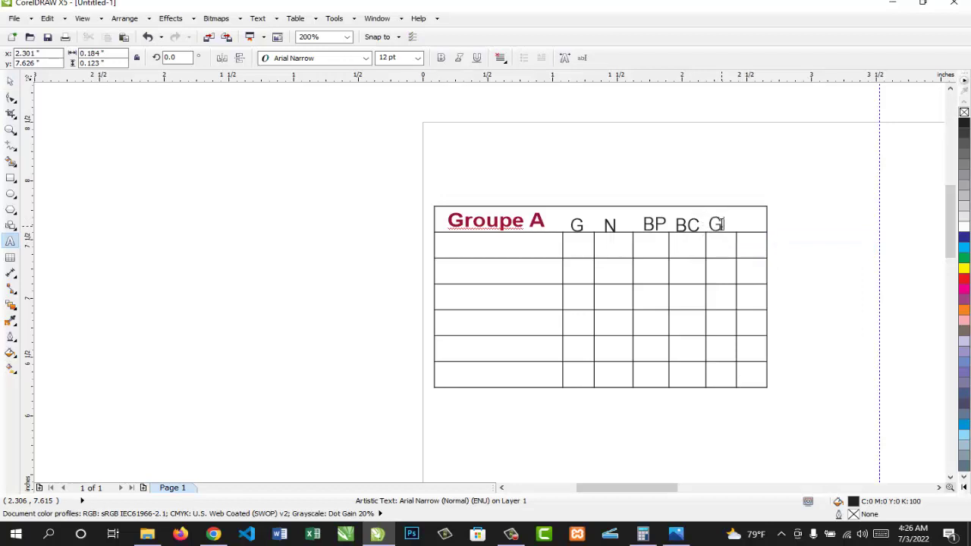
text(D)
- Copy the "GD" label above the last narrow column and change the copy's text to "PT"
click(8, 82)
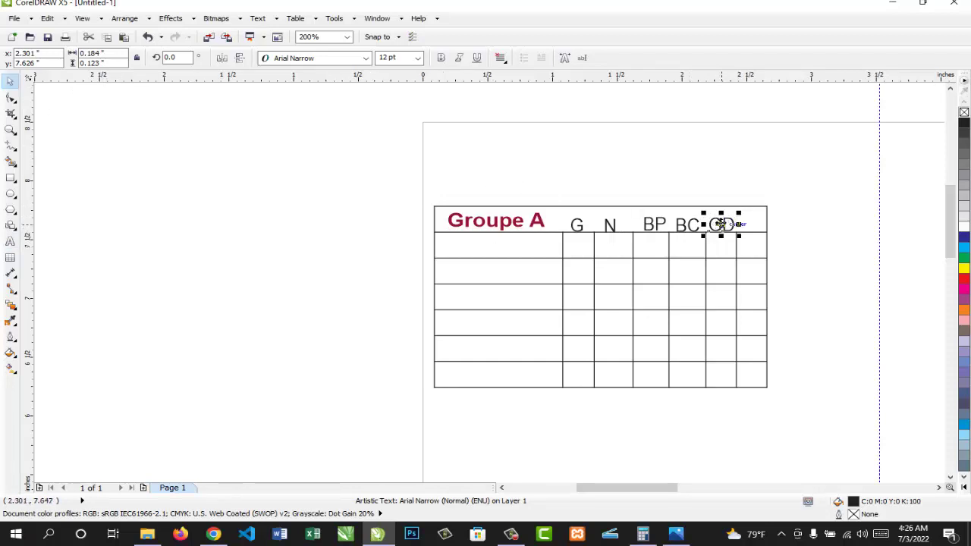
drag(720, 224, 750, 226)
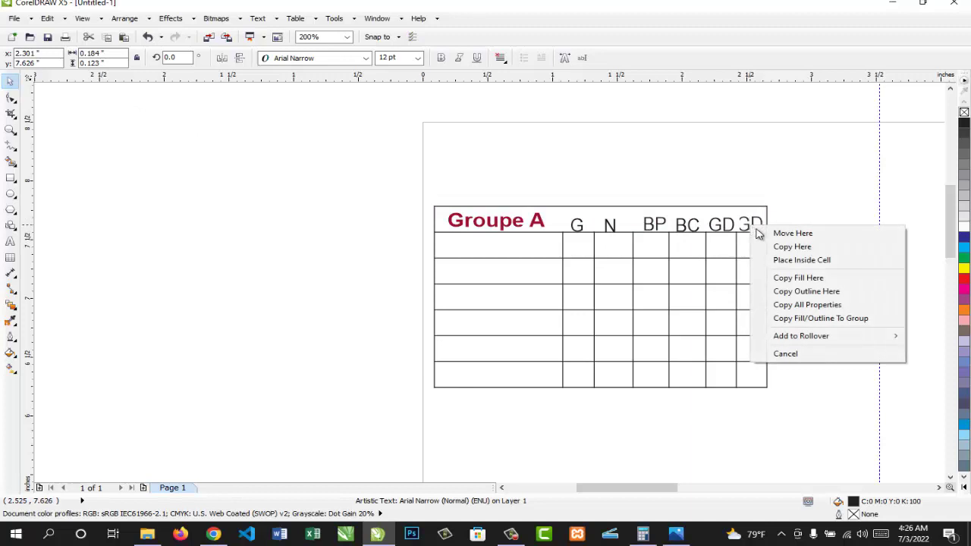
click(772, 247)
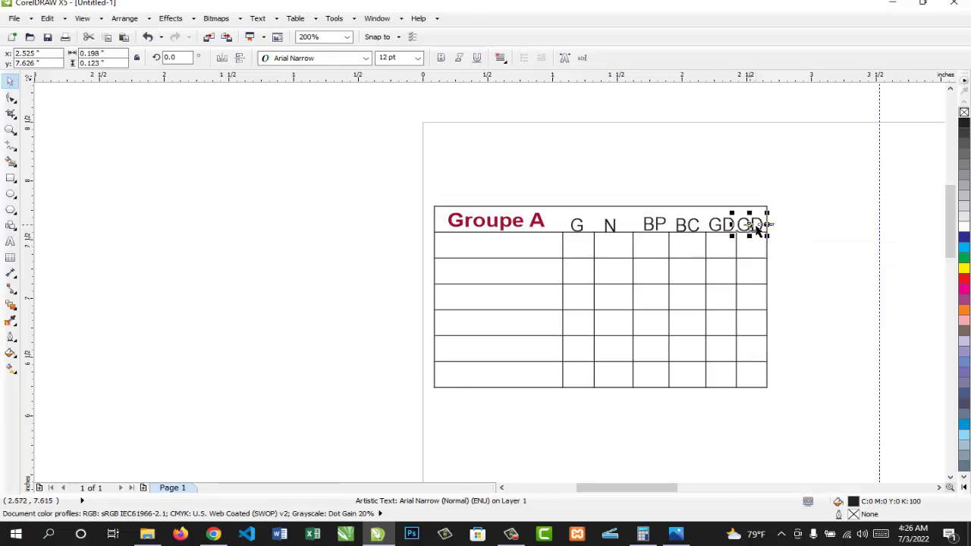
double_click(751, 225)
double_click(756, 225)
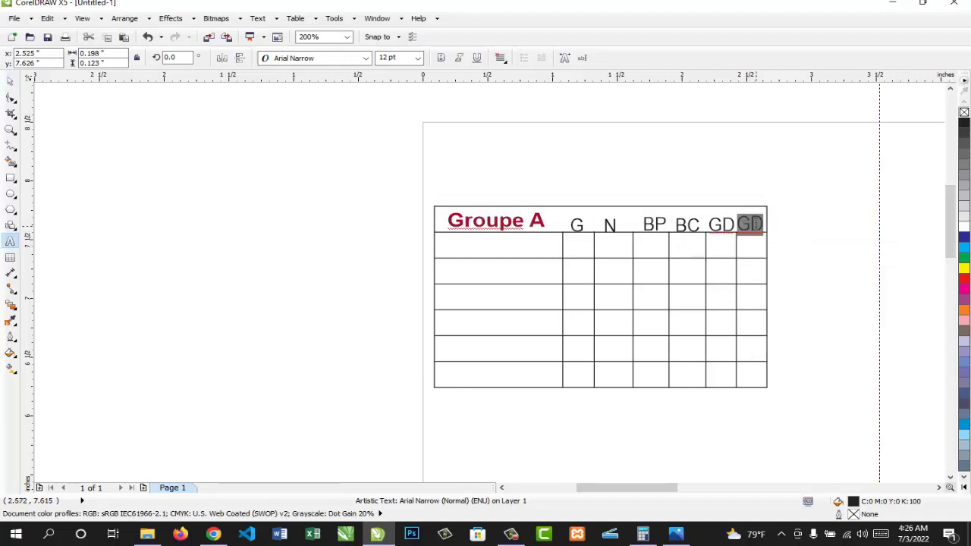
text(PT)
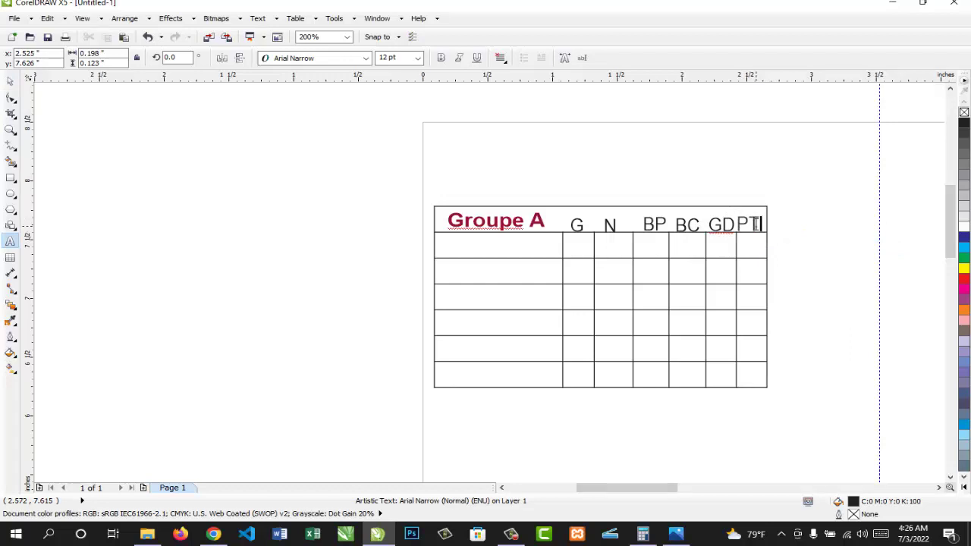
- Change the label above the last narrow column to "Pts"
key(BackSpace)
click(749, 223)
click(9, 81)
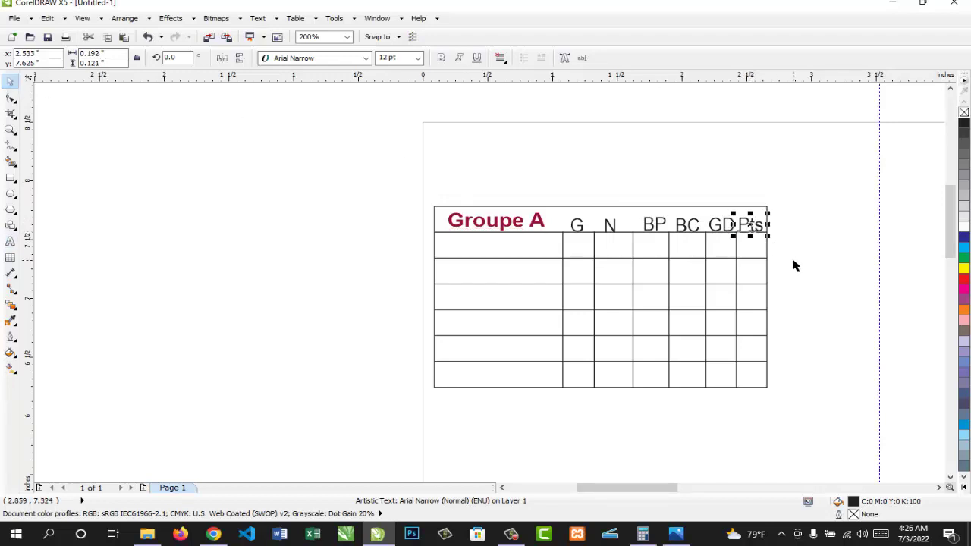
- Add the text "Qatar" in 11 pt Arial Narrow in the first cell below "Groupe A" and shift it slightly right
click(479, 254)
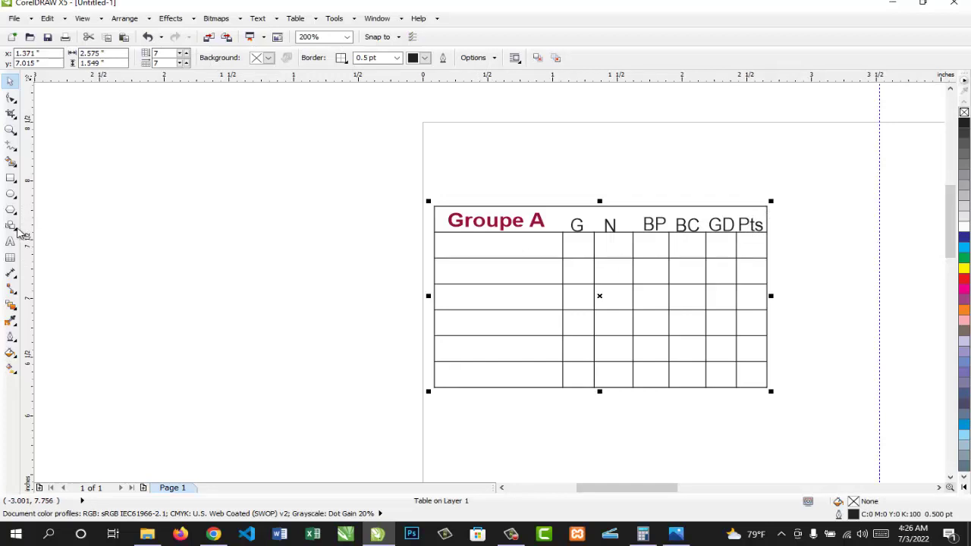
click(11, 241)
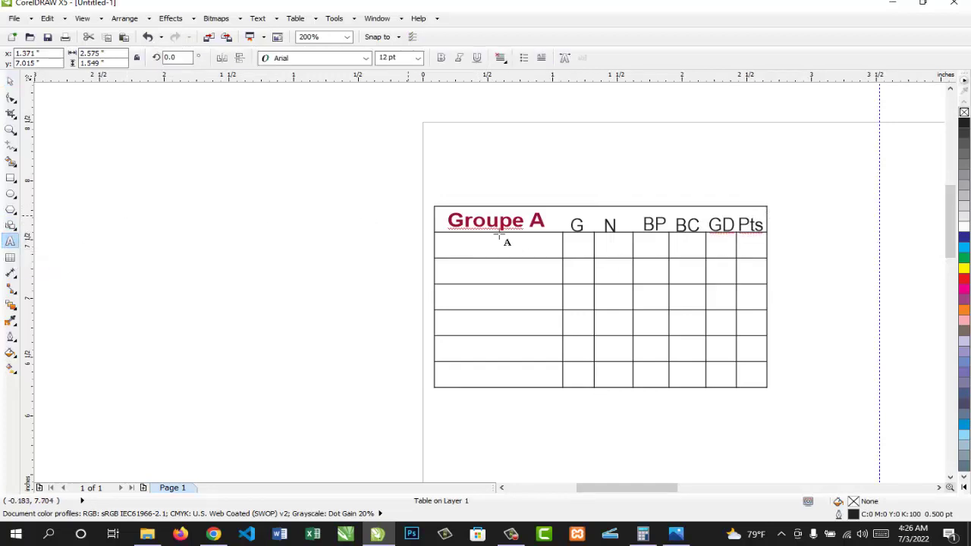
click(448, 258)
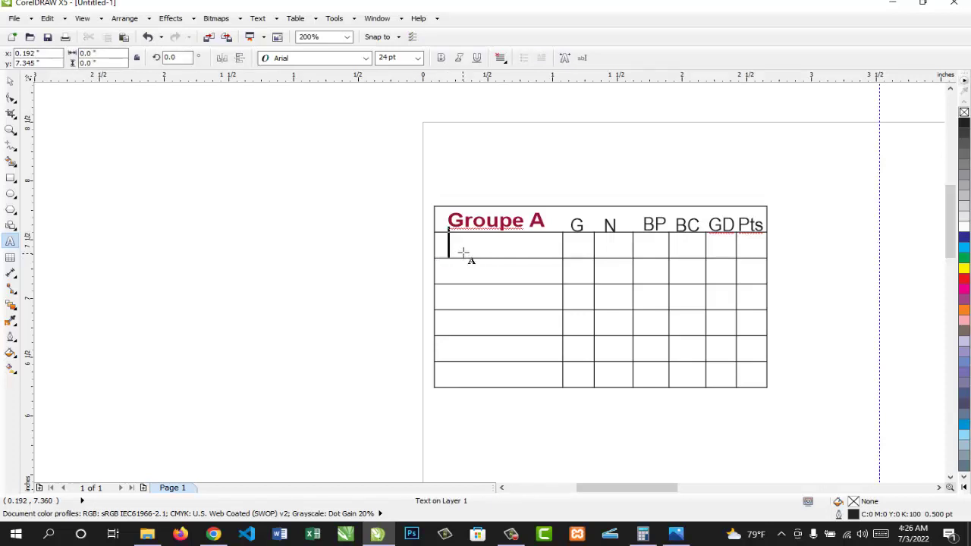
click(418, 58)
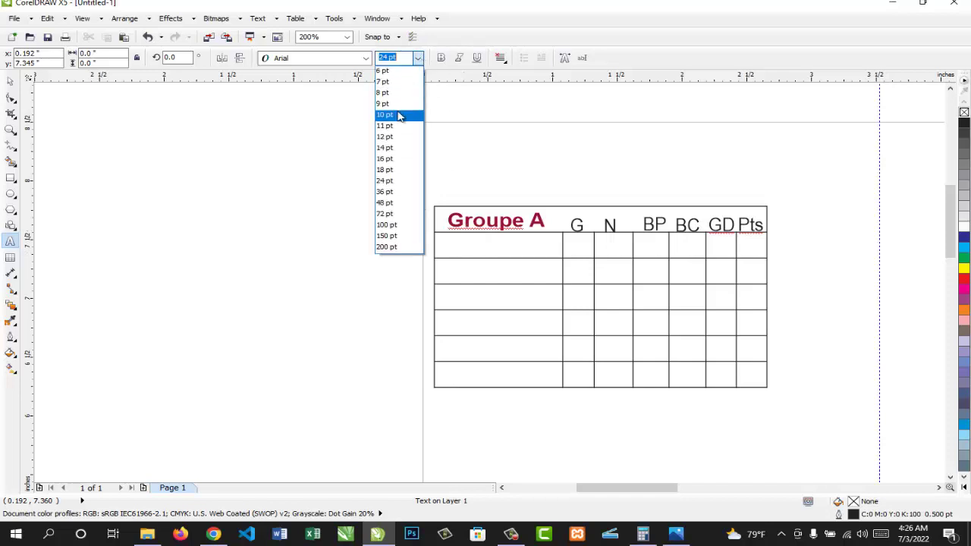
click(396, 127)
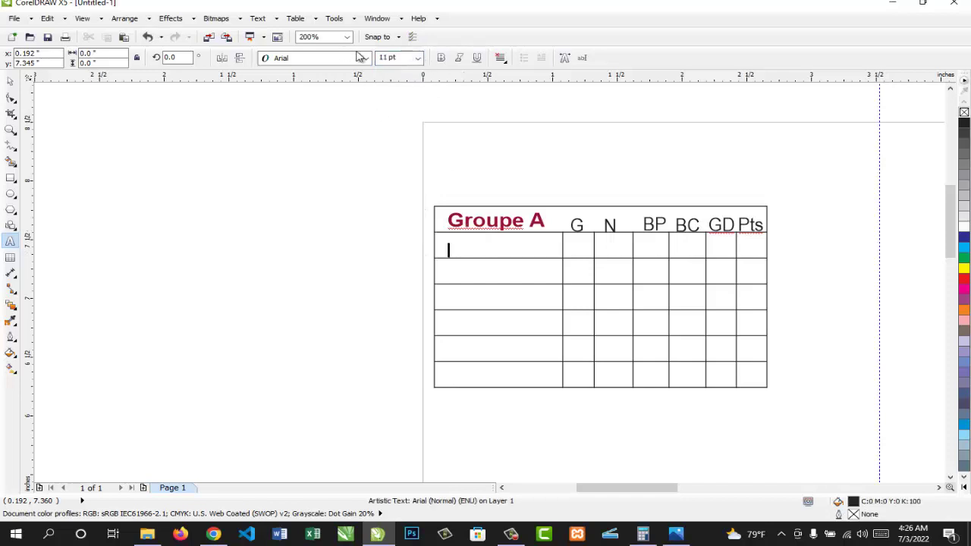
click(366, 58)
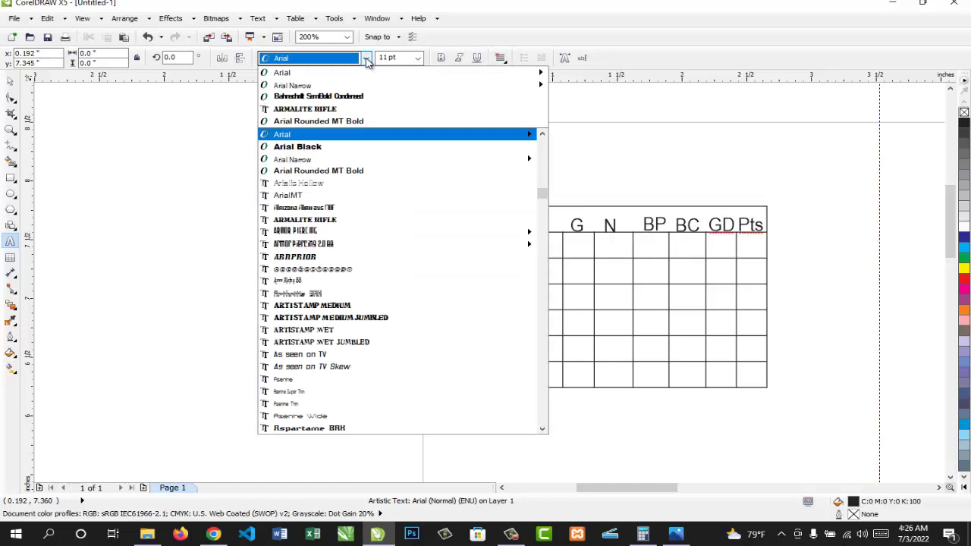
click(319, 88)
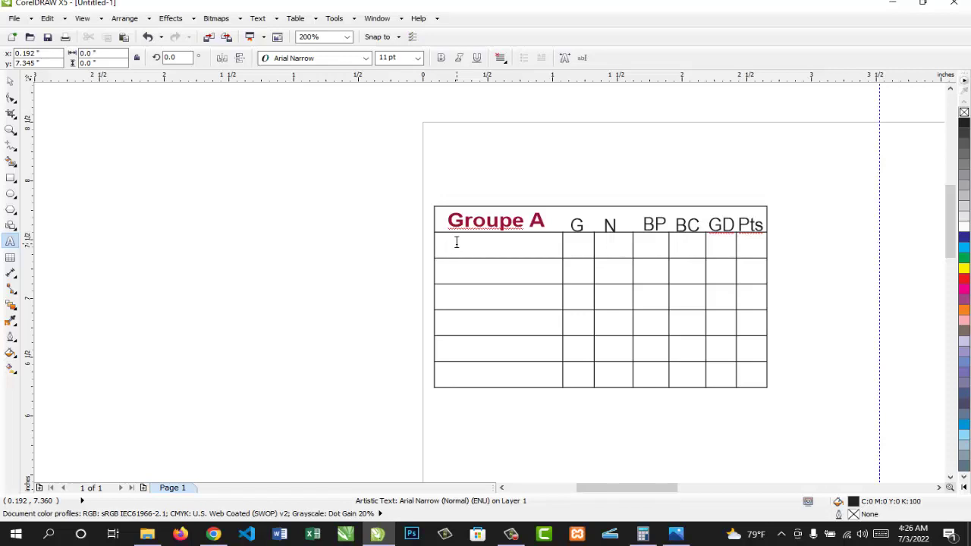
text(G)
text(atar)
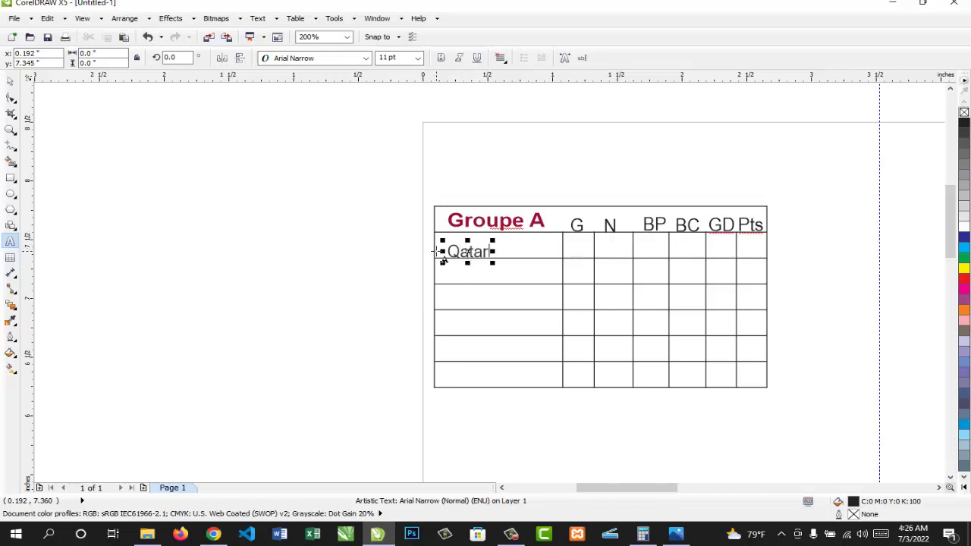
click(17, 88)
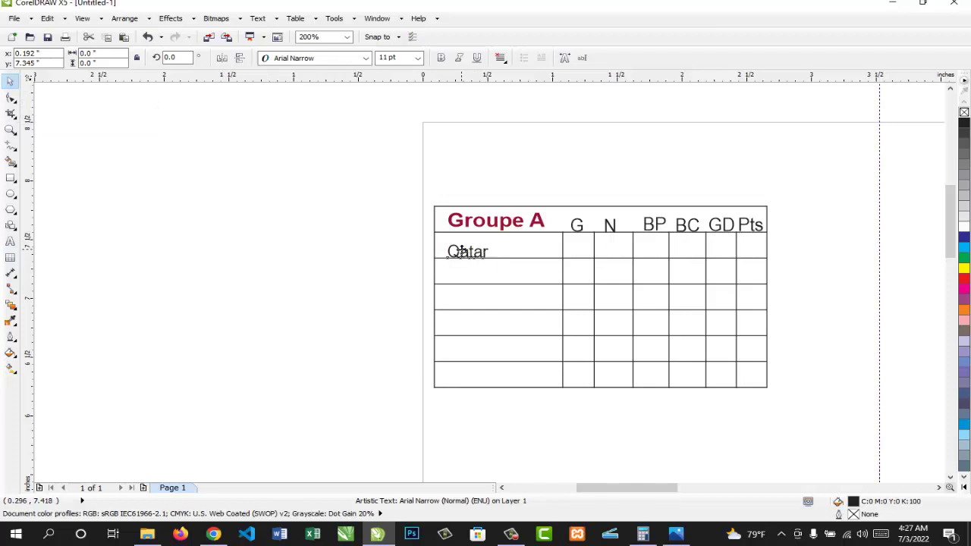
drag(461, 252, 474, 252)
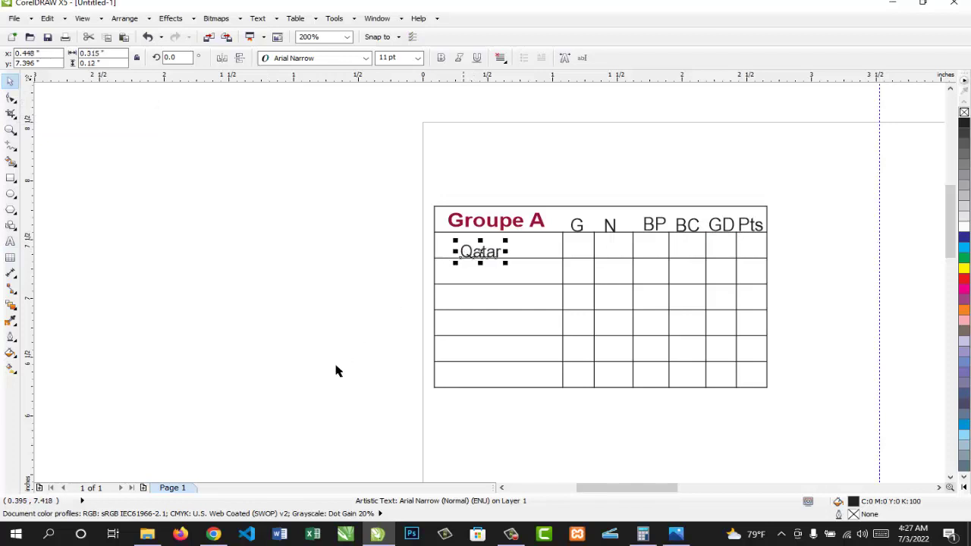
- Switch to Chrome and search Google for "calendrier coupe du monde 2022"
click(215, 534)
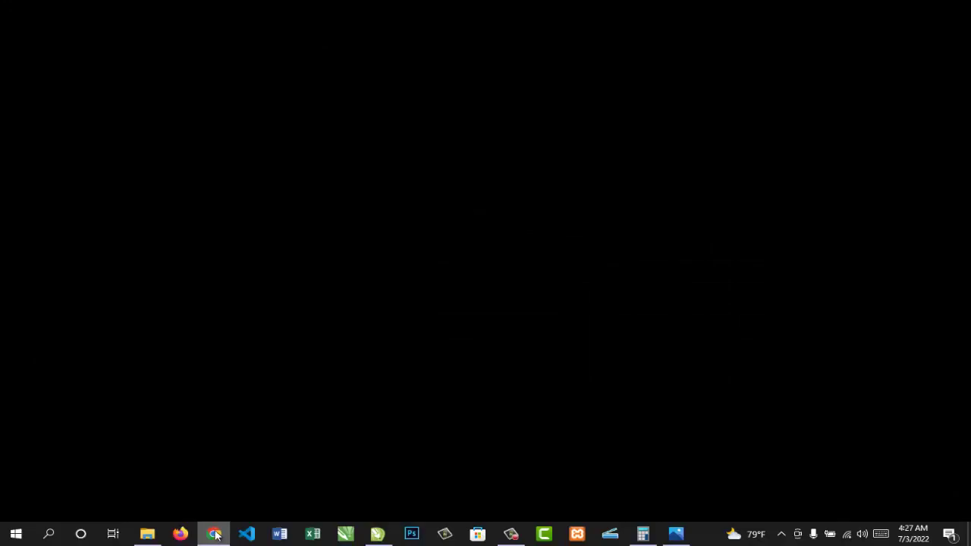
click(219, 536)
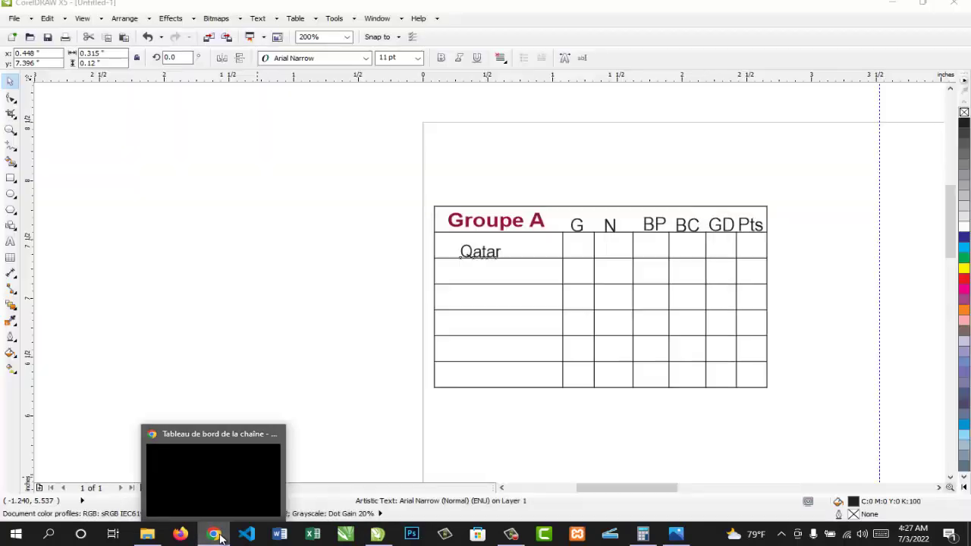
click(219, 536)
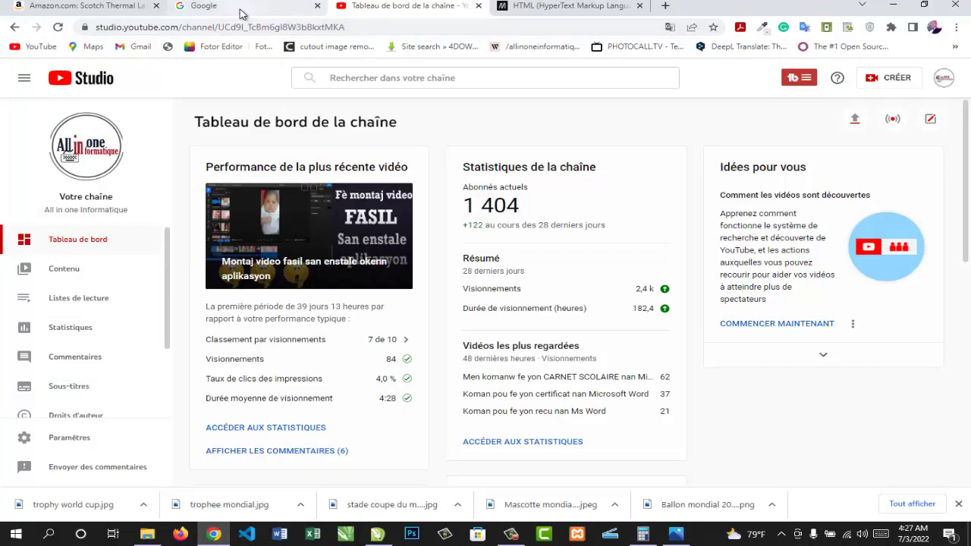
click(241, 13)
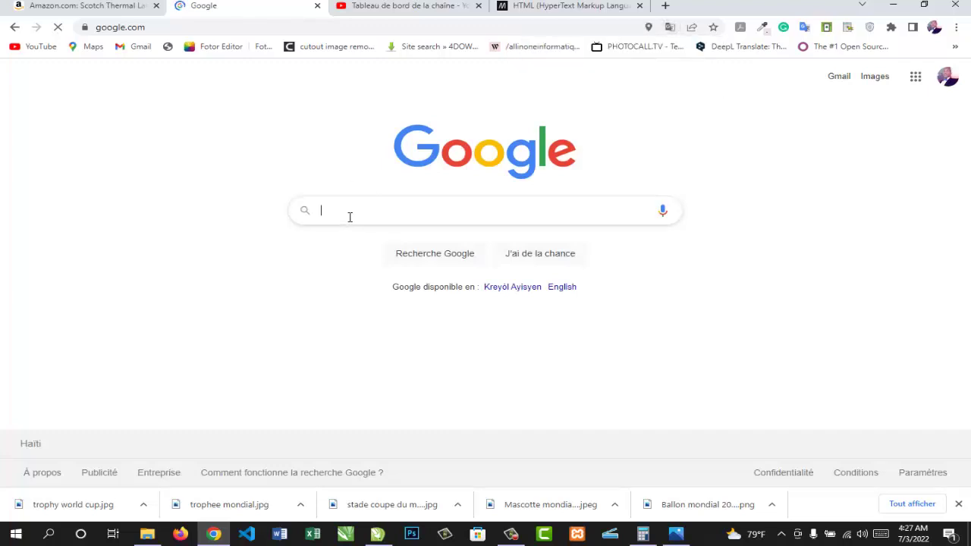
click(350, 217)
text(c)
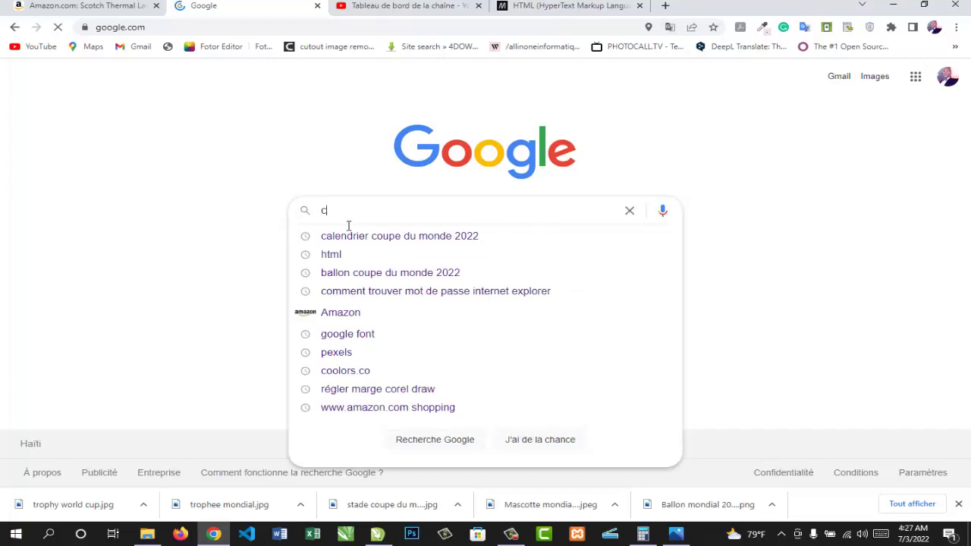
text(al)
click(350, 238)
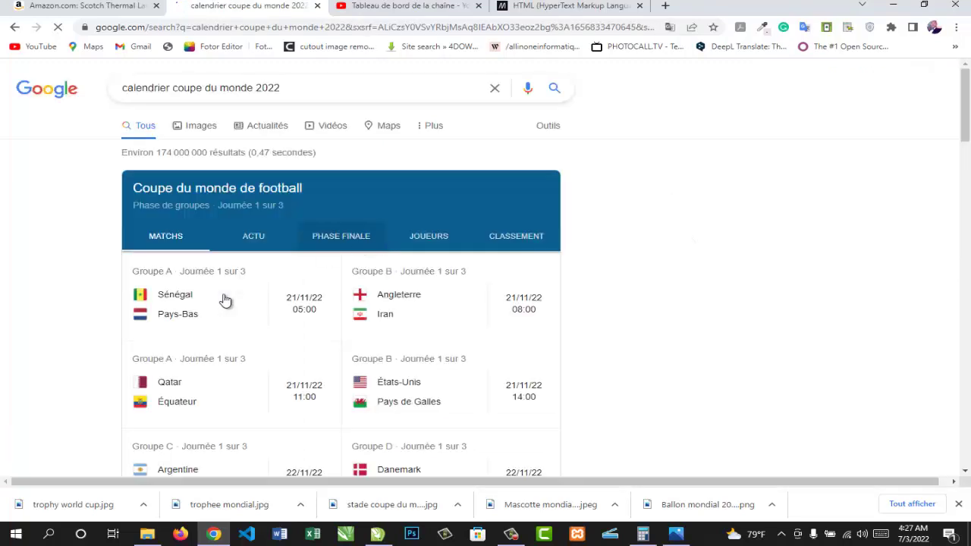
- Expand the World Cup match list and examine the group fixtures and the image-saving options for the Sénégal flag
scroll(968, 121, down, 3)
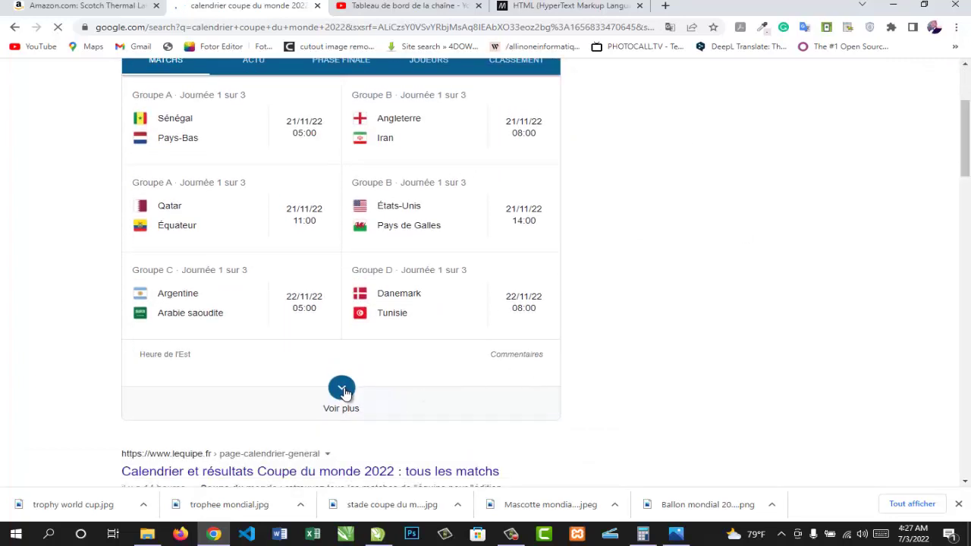
click(341, 389)
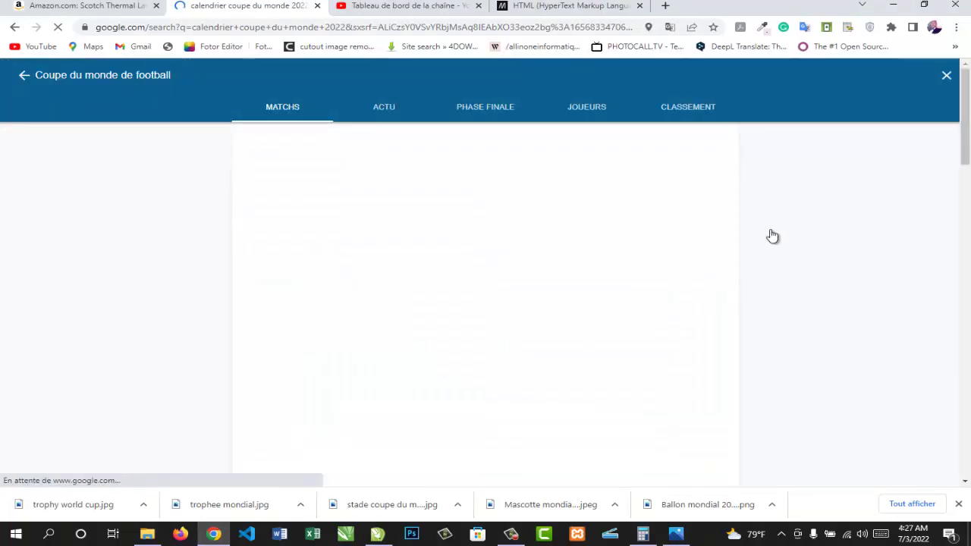
drag(965, 159, 965, 219)
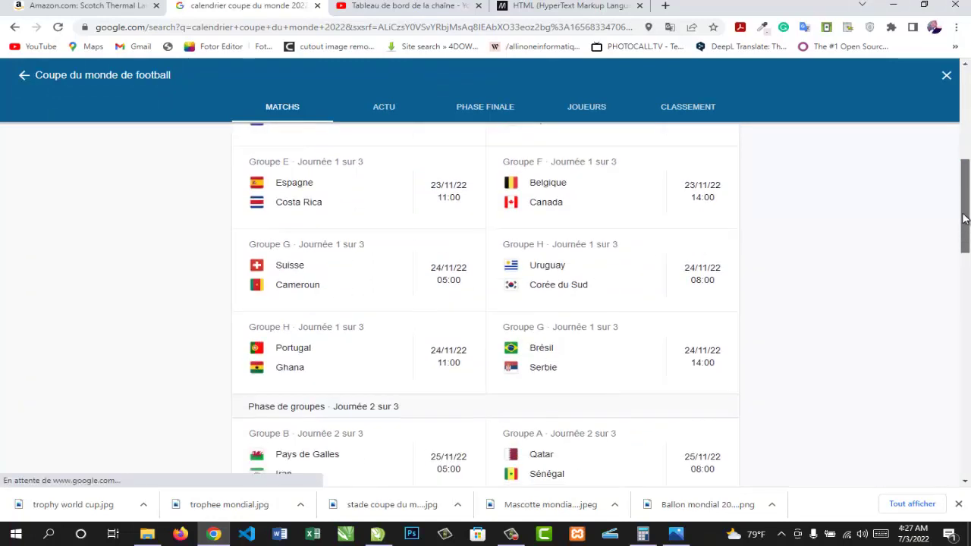
scroll(964, 219, up, 6)
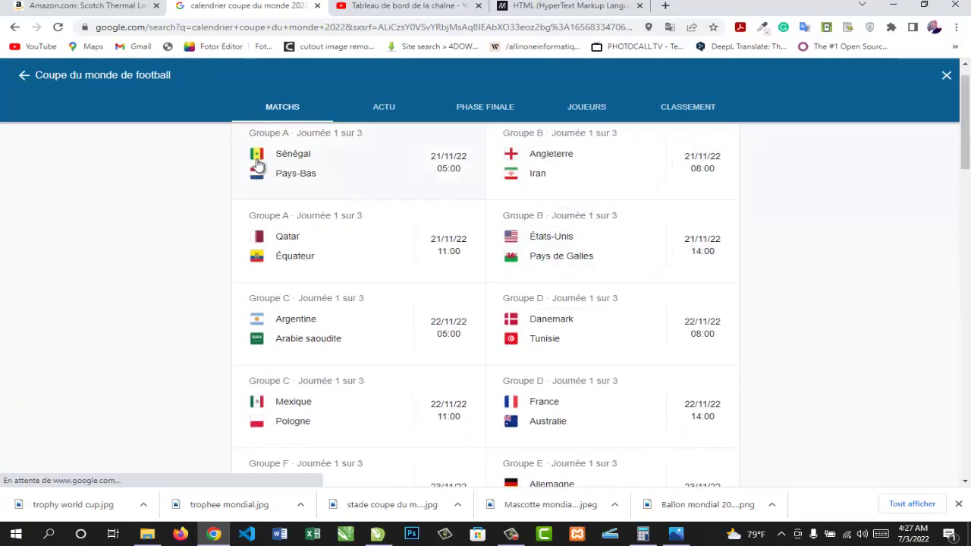
right_click(259, 161)
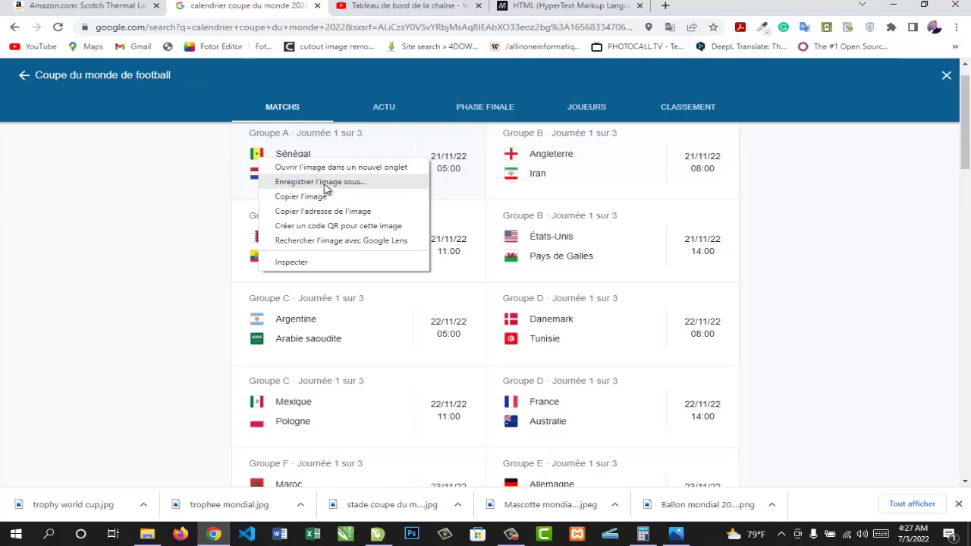
click(847, 208)
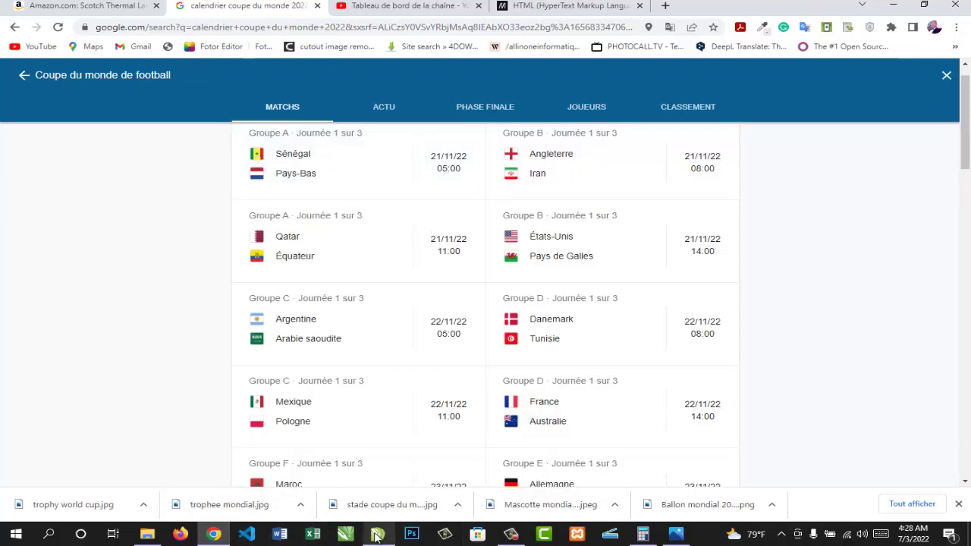
- Switch back to CorelDRAW and import "drapeau Qatar.png" from the "Les drapeaux" folder, placing it beside the page about 0.161 in wide
mouse_move(377, 537)
click(364, 494)
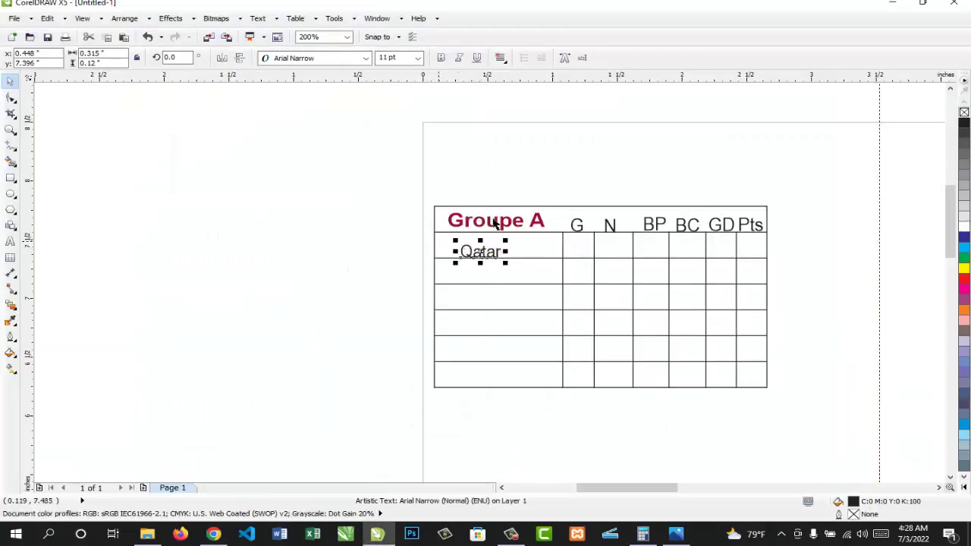
click(13, 18)
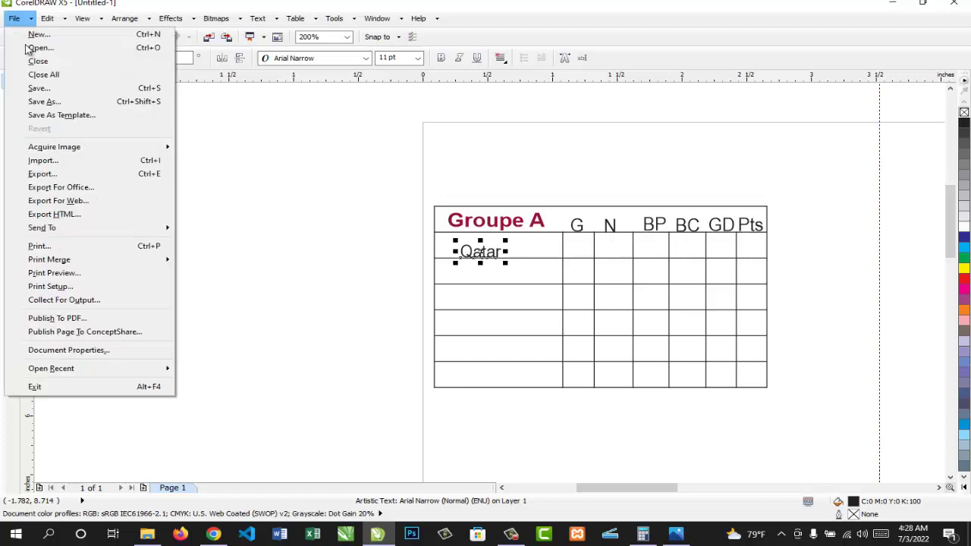
click(45, 162)
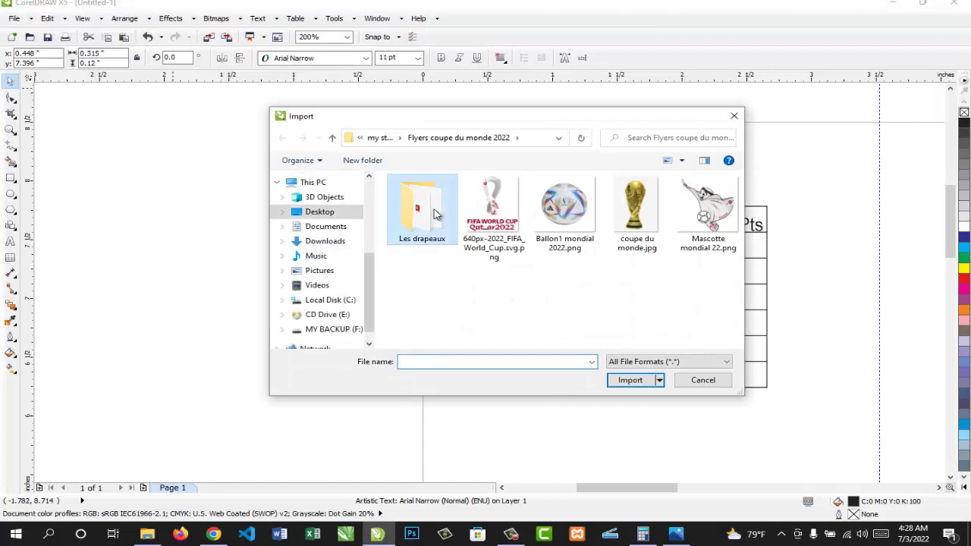
double_click(439, 216)
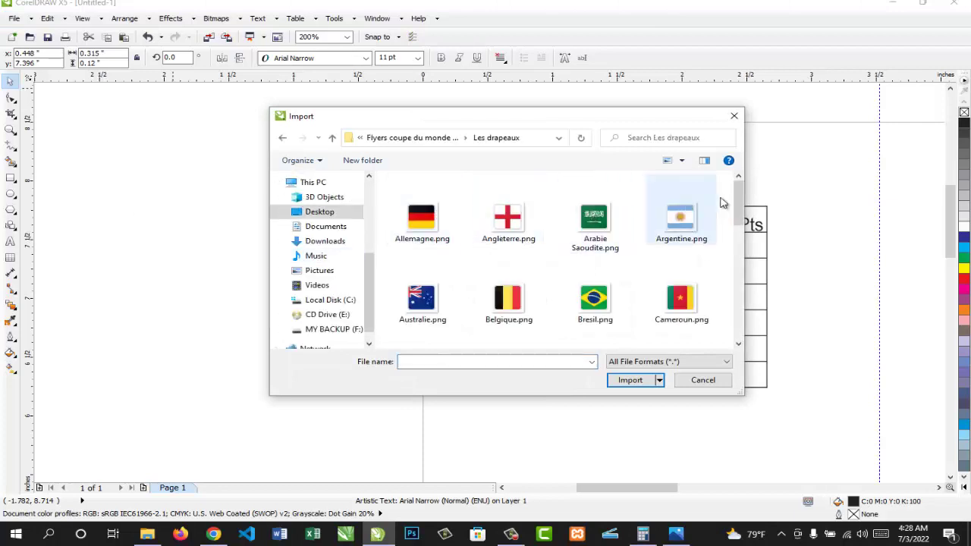
drag(740, 214, 736, 241)
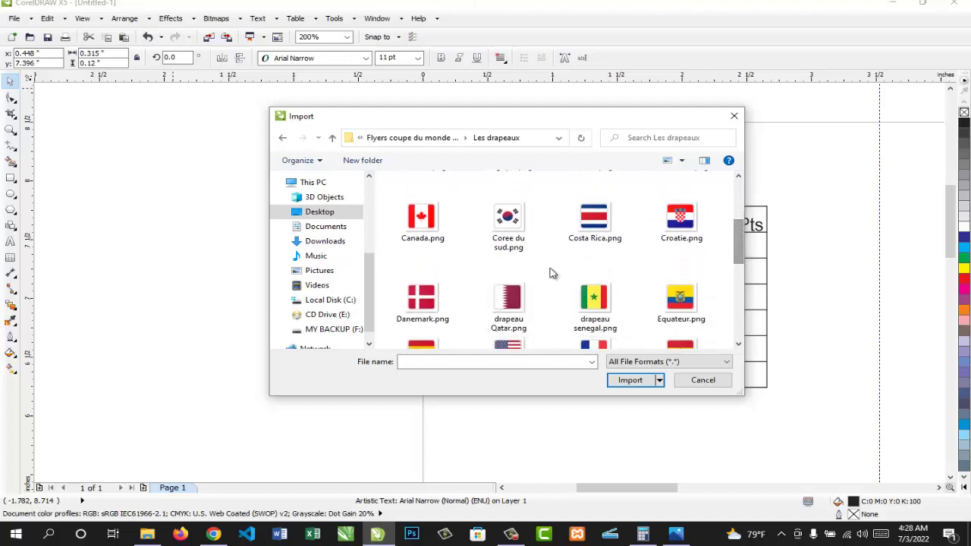
click(513, 305)
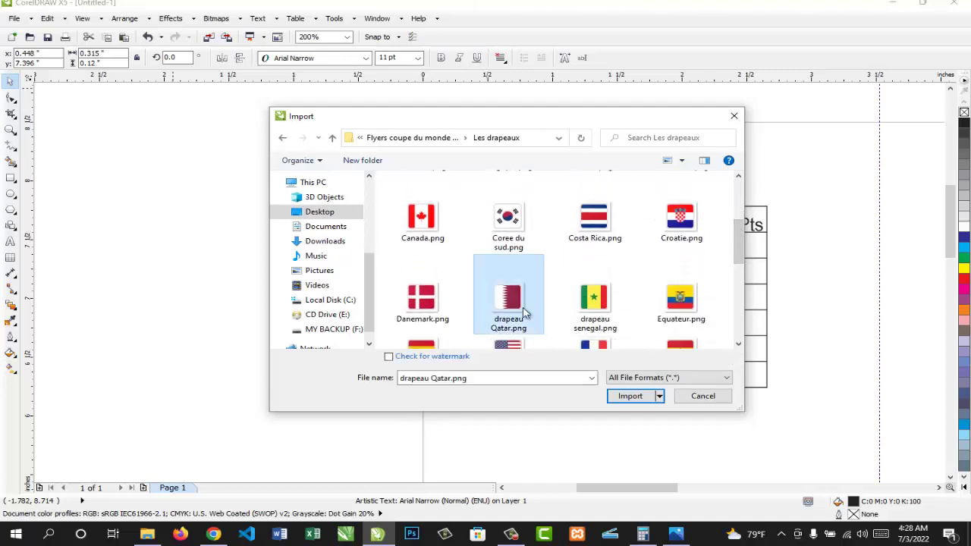
click(621, 396)
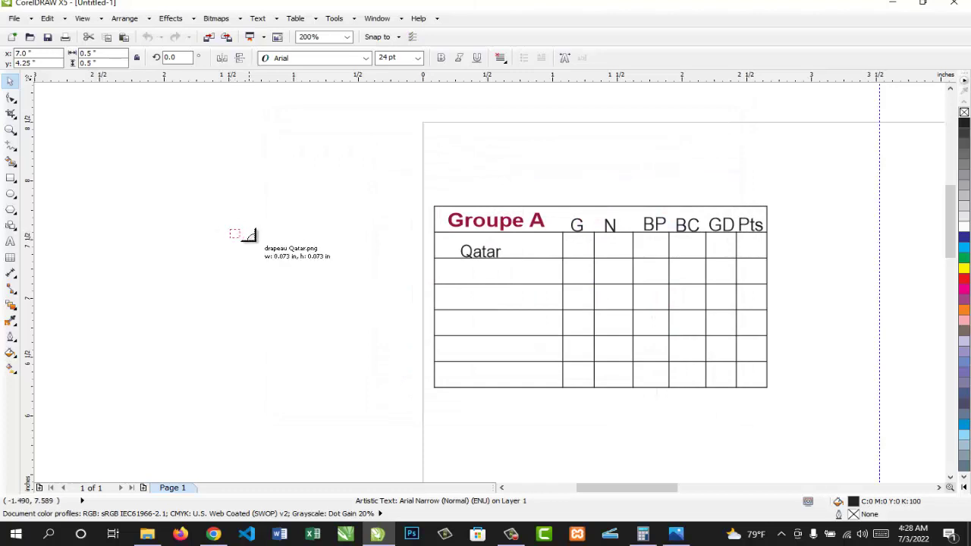
drag(250, 237, 254, 247)
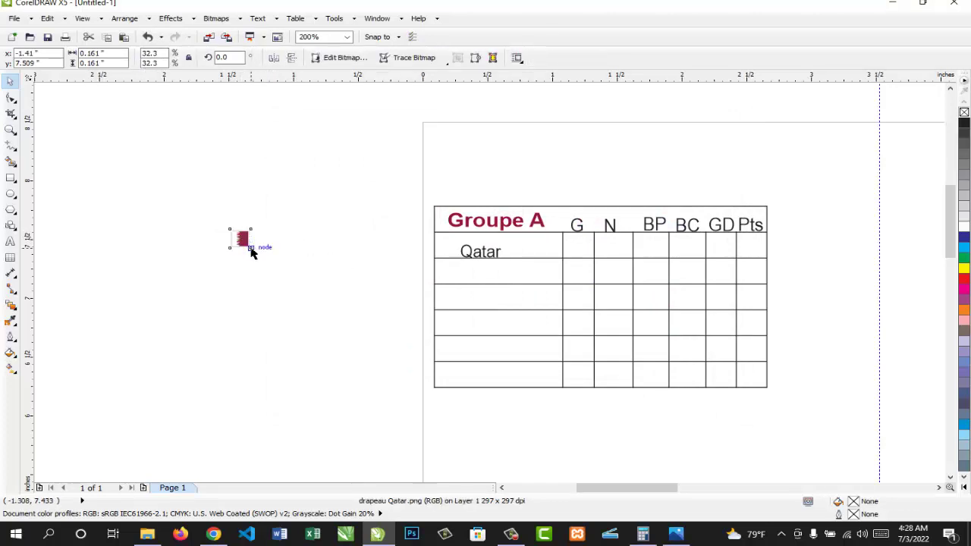
- Move the Qatar flag into the first team row, directly in front of the "Qatar" text
mouse_move(231, 231)
mouse_down()
mouse_move(220, 221)
mouse_move(230, 231)
mouse_up()
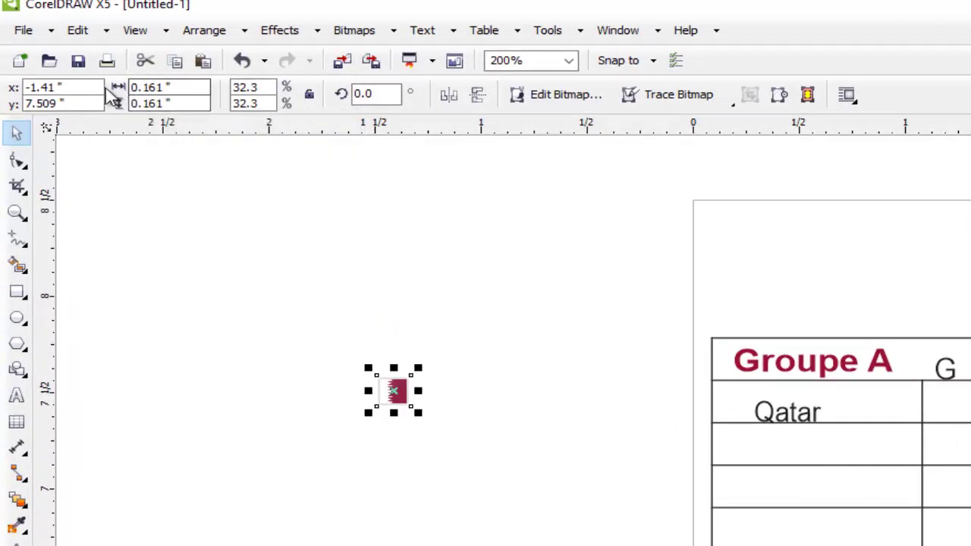
drag(394, 391, 477, 387)
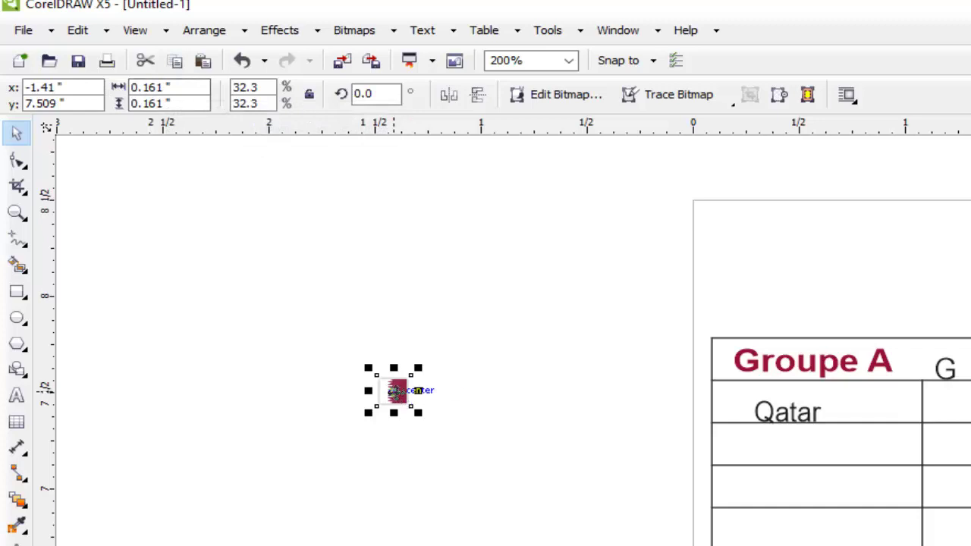
drag(374, 304, 538, 299)
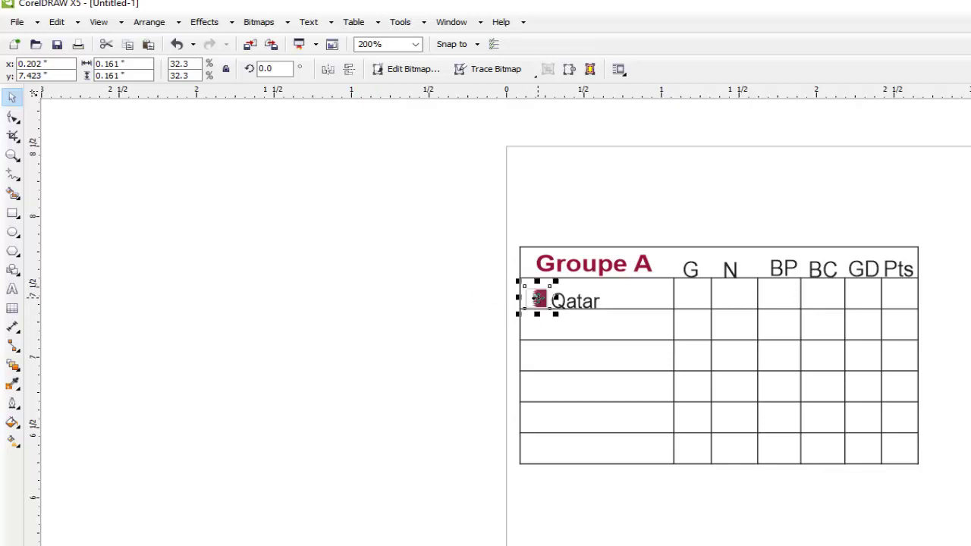
click(540, 303)
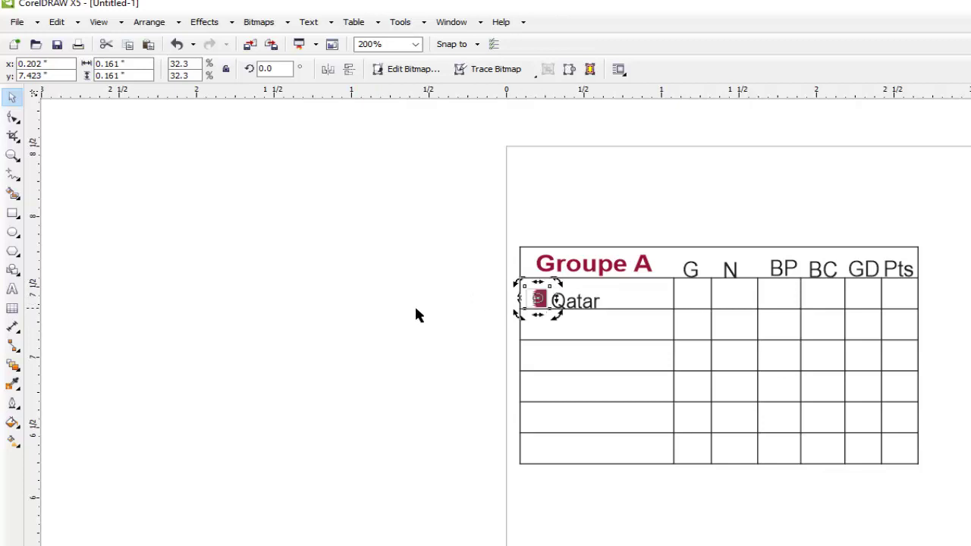
- Add a vertical guideline at about 0.14 in, just inside the left edge of the team-name column
click(416, 314)
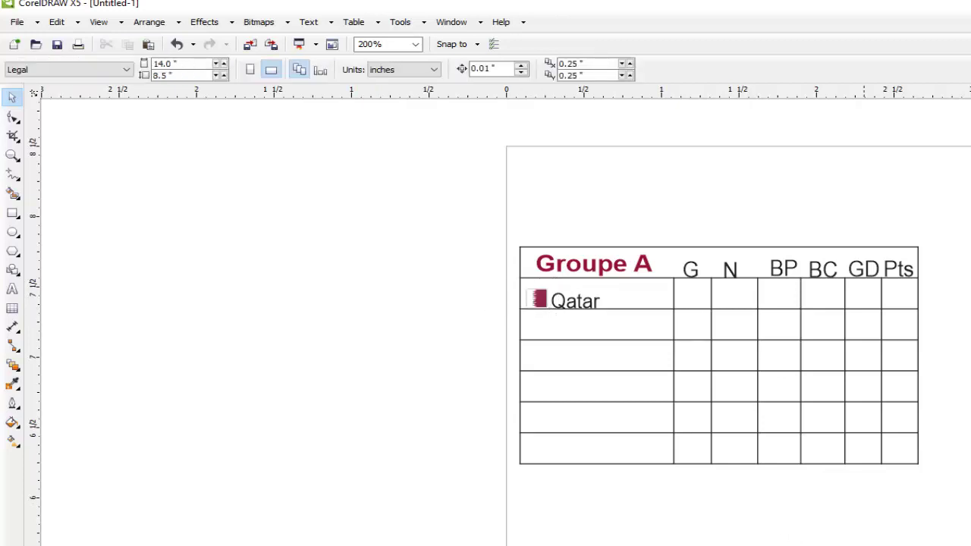
key(alt+Tab)
drag(35, 244, 526, 265)
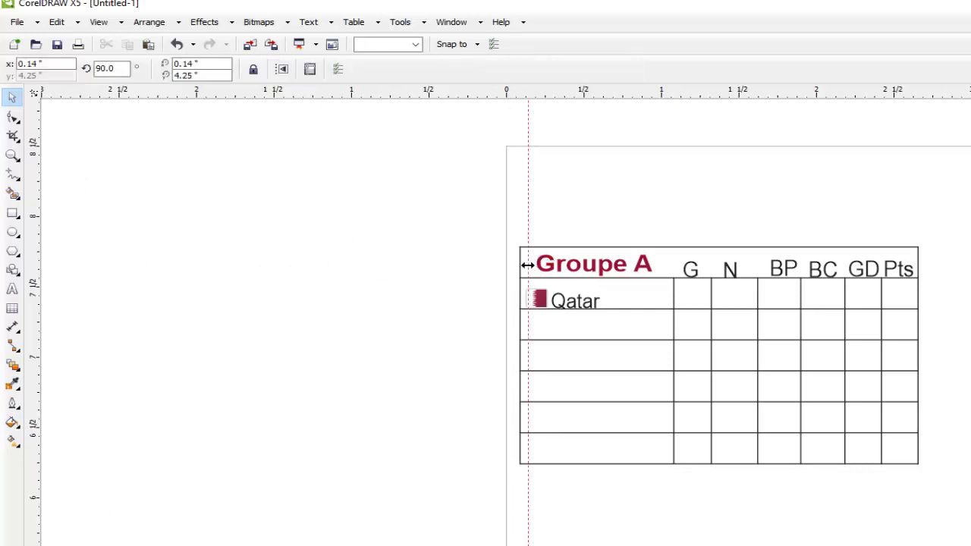
- Shift the Qatar flag and text right to line the flag up with the guideline, and add a second vertical guideline at 0.303 in
click(544, 305)
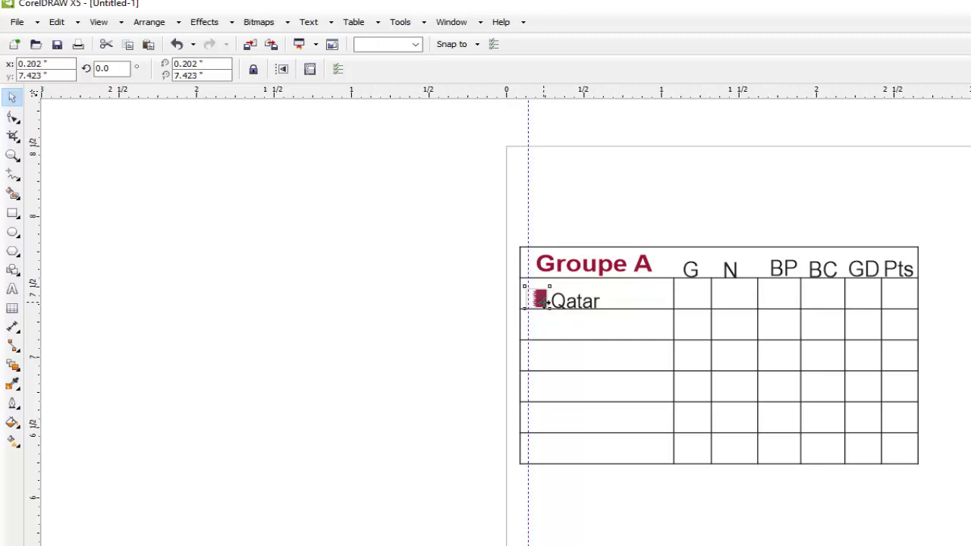
drag(544, 302, 583, 303)
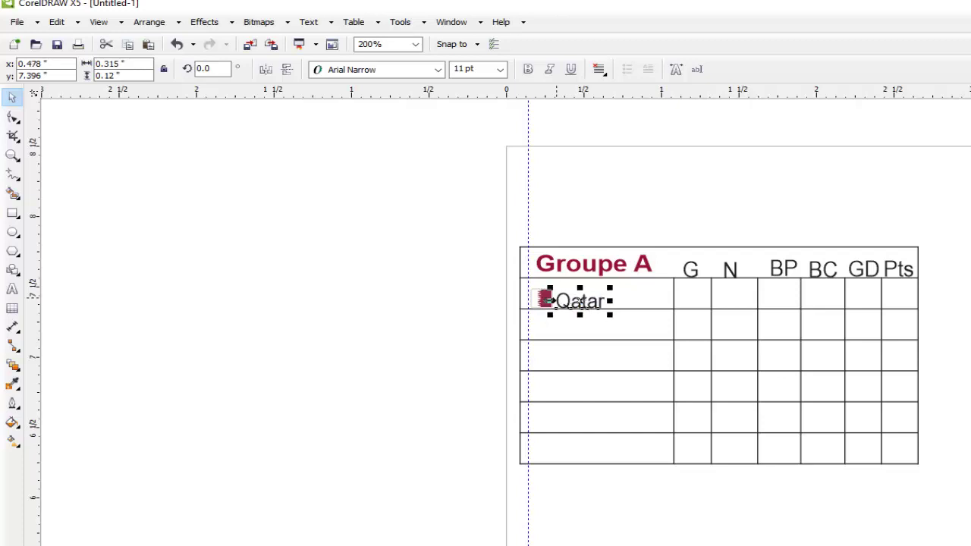
click(544, 303)
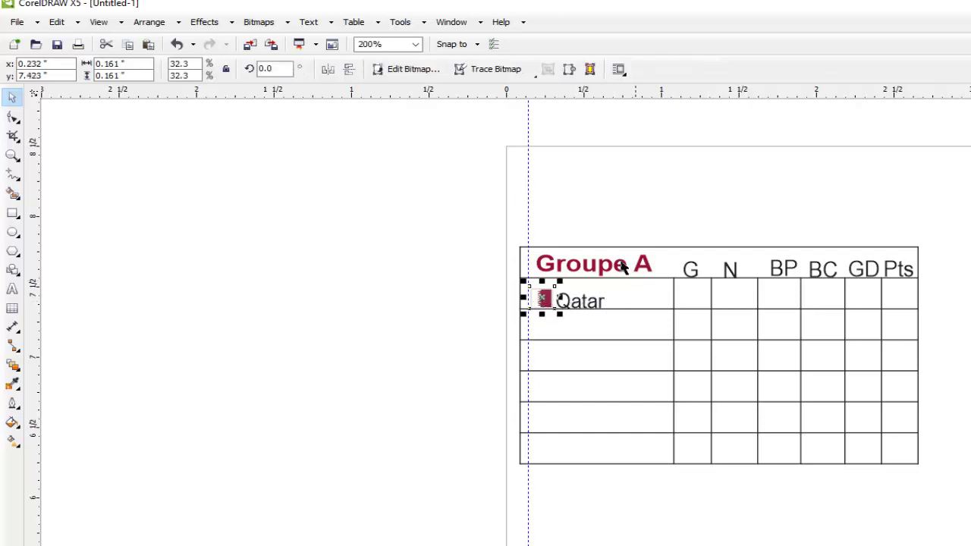
click(443, 338)
click(540, 307)
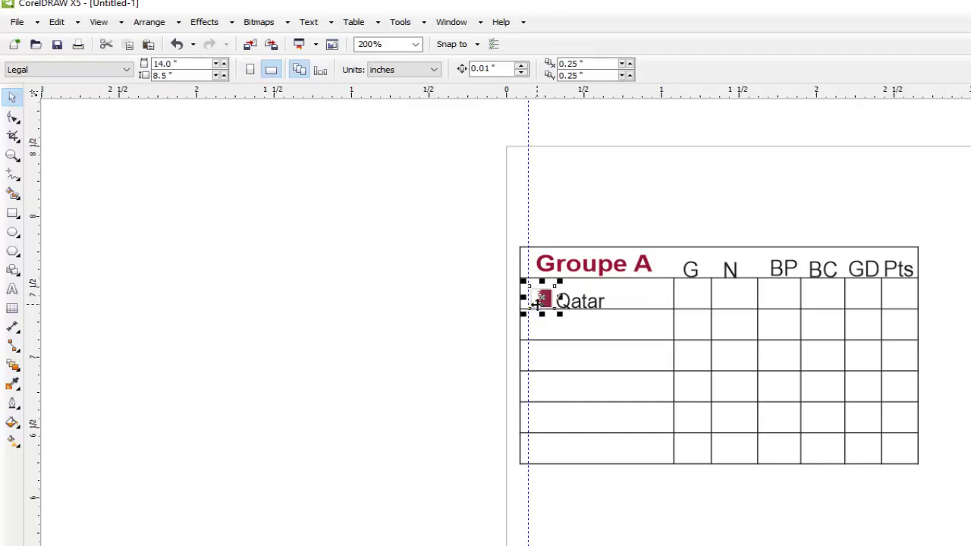
key(Left)
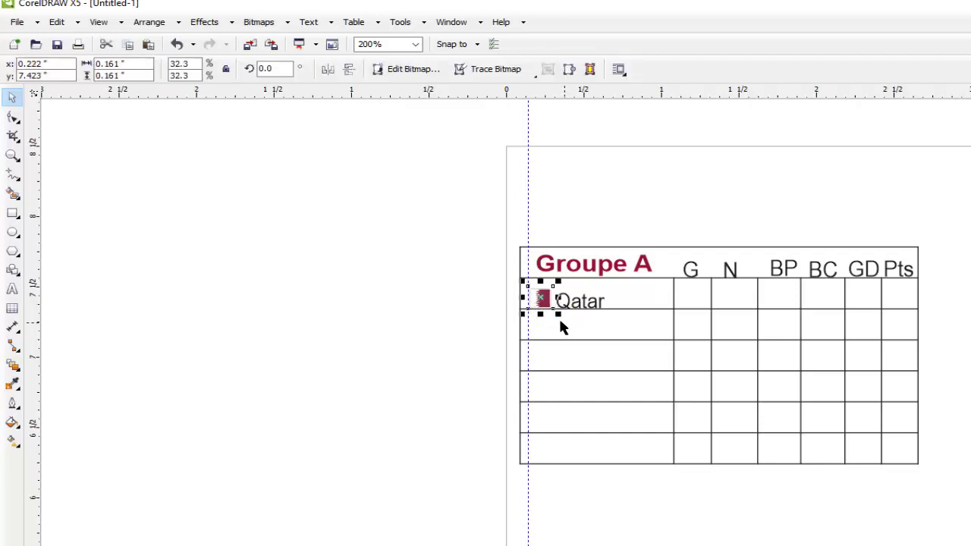
click(468, 307)
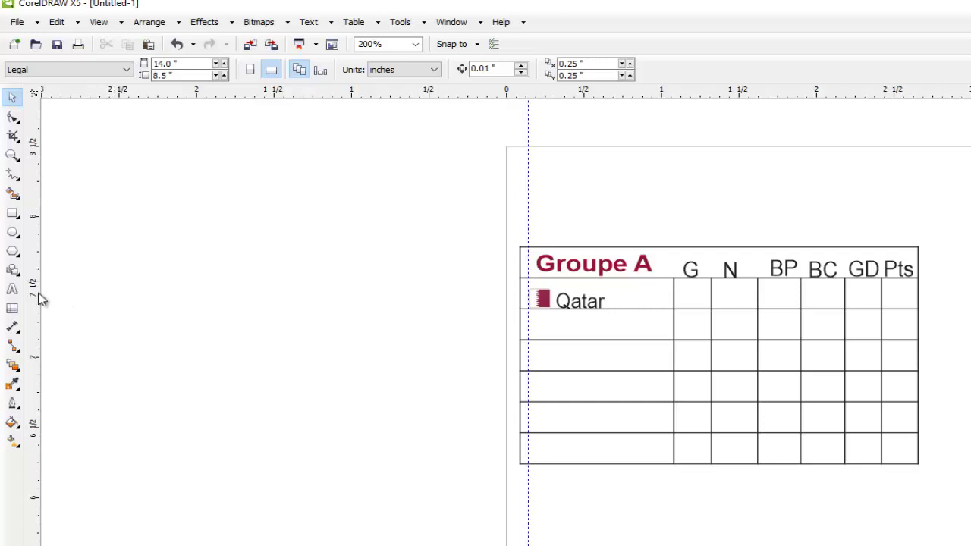
drag(42, 299, 552, 289)
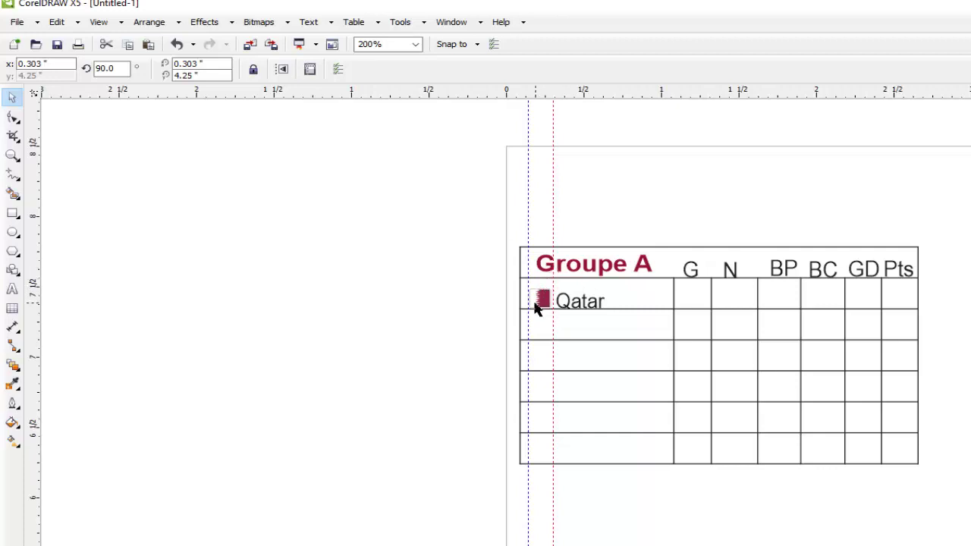
- Add the text "Equateur" in 11 pt Arial Narrow in the table row below "Qatar"
click(11, 289)
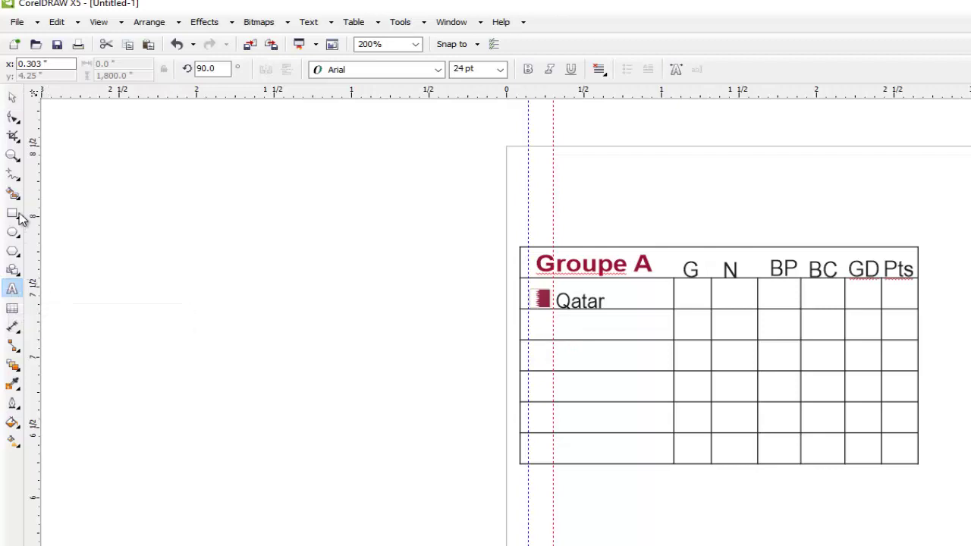
click(563, 338)
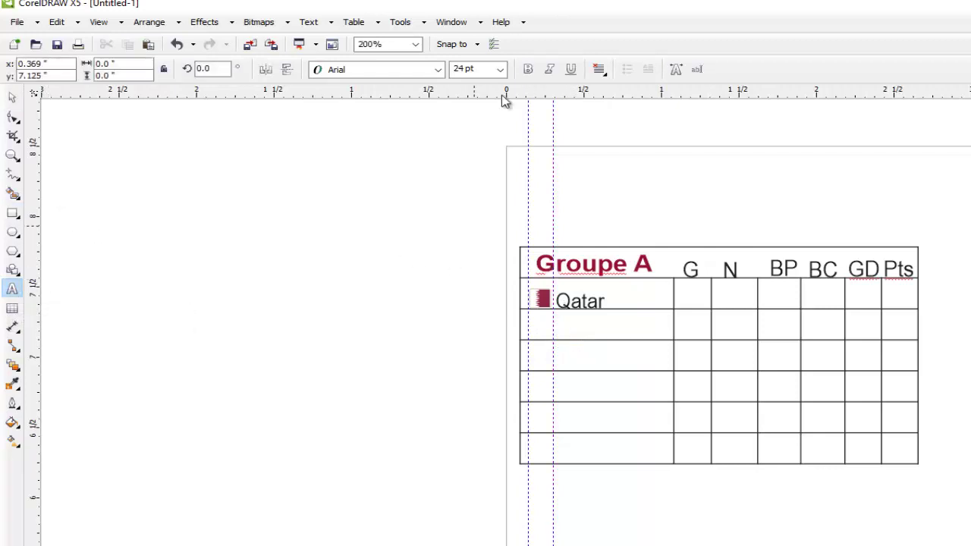
click(501, 70)
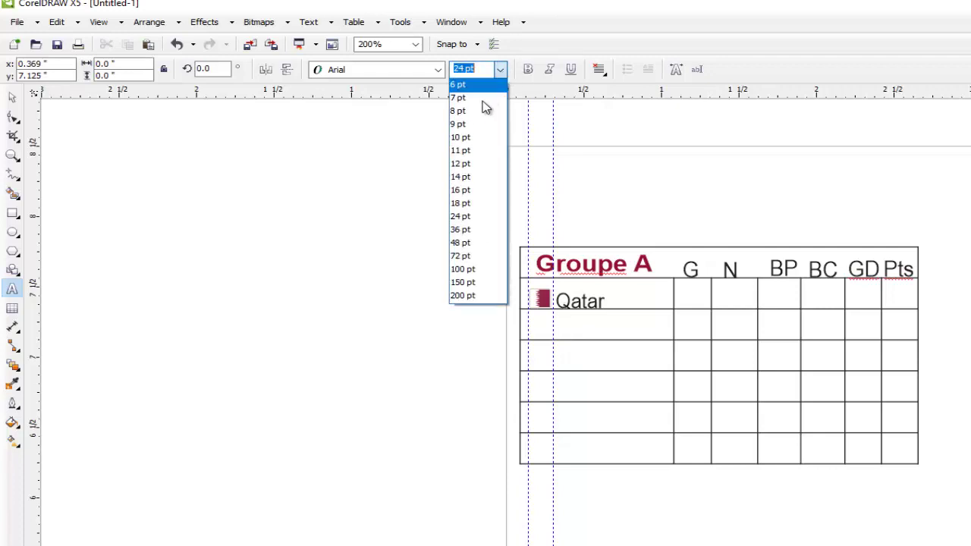
click(461, 152)
click(437, 70)
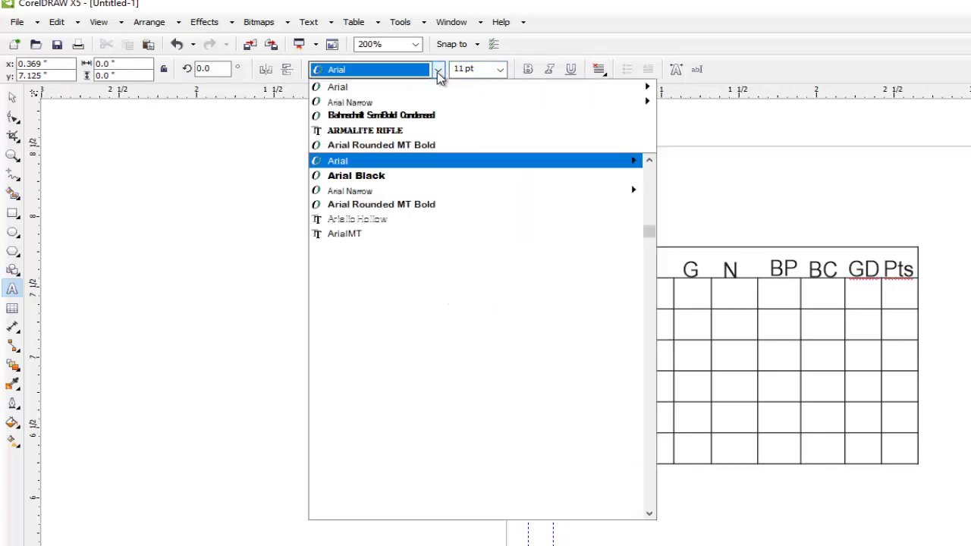
click(394, 103)
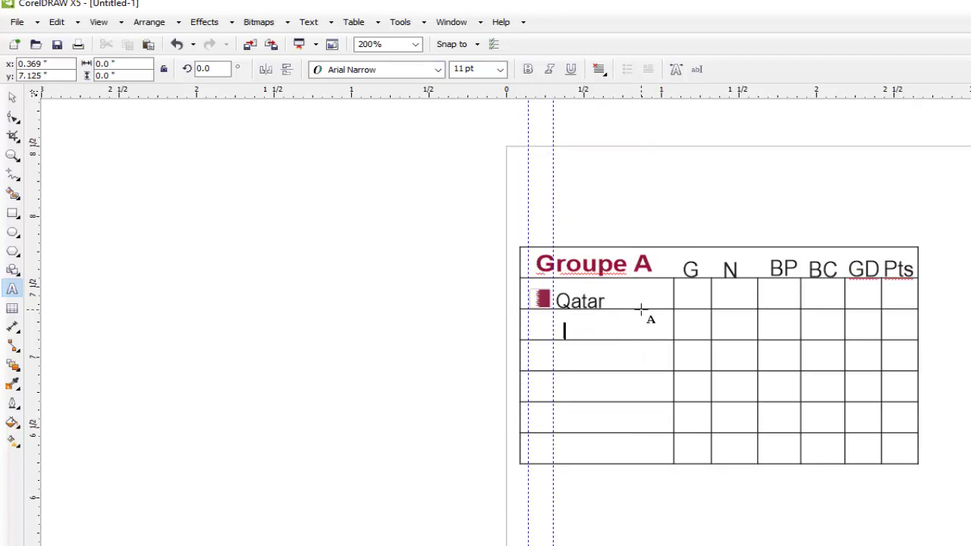
text(Equateur)
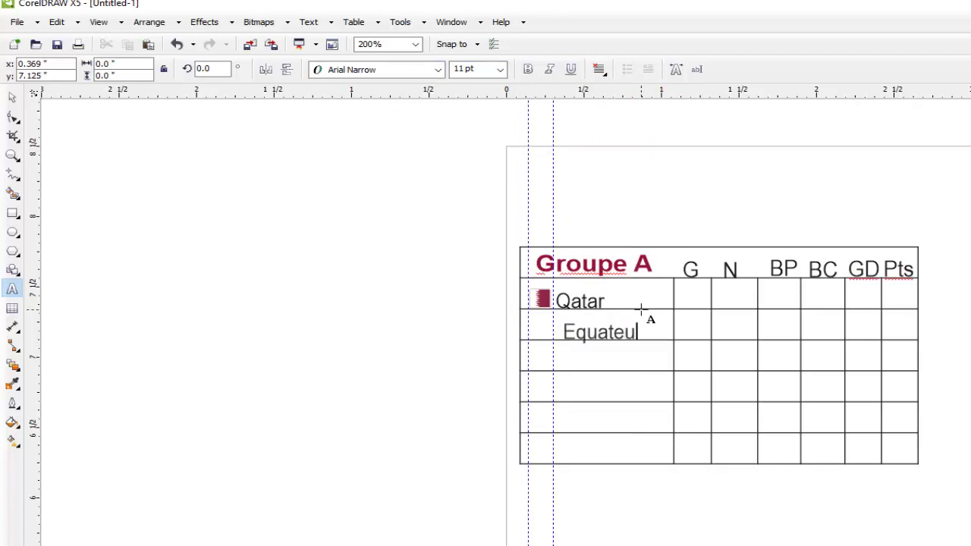
click(12, 97)
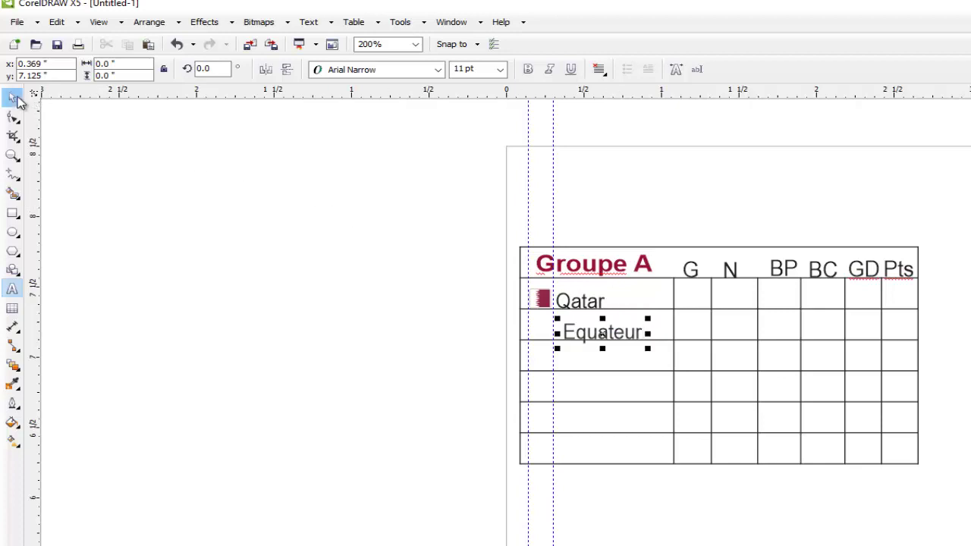
- Nudge the "Equateur" and "Qatar" texts left so both start at the second vertical guideline
key(Left)
key(Left)
key(Left)
key(Left)
key(Left)
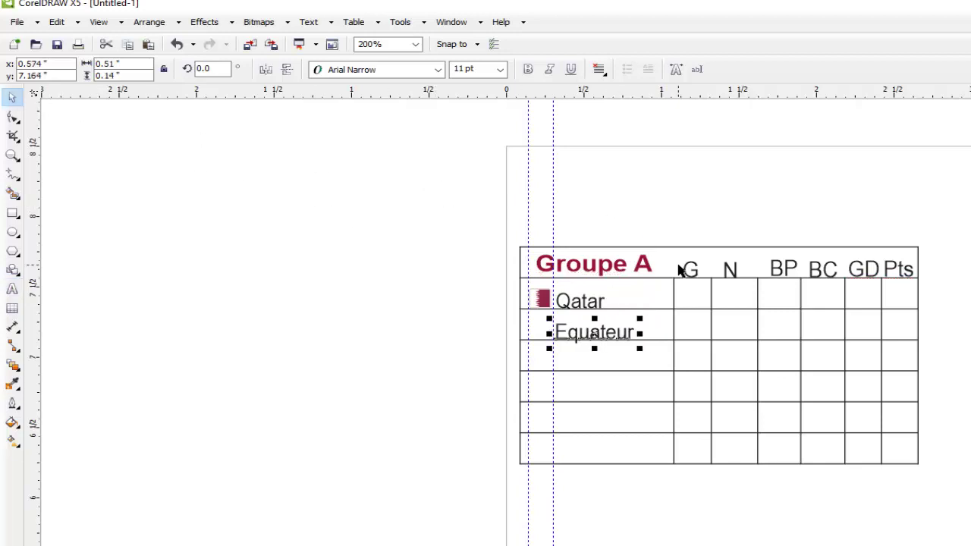
click(572, 305)
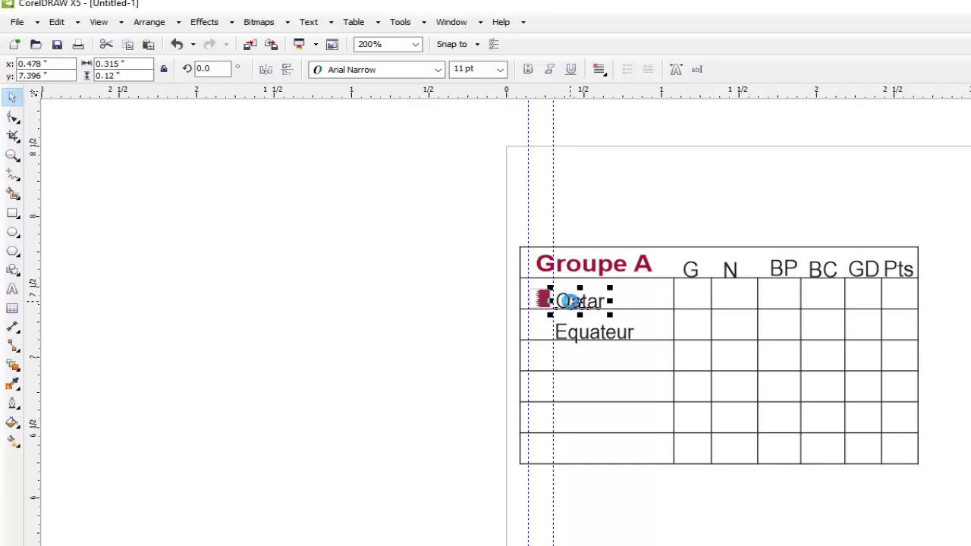
key(ctrl+Left)
key(ctrl+Left)
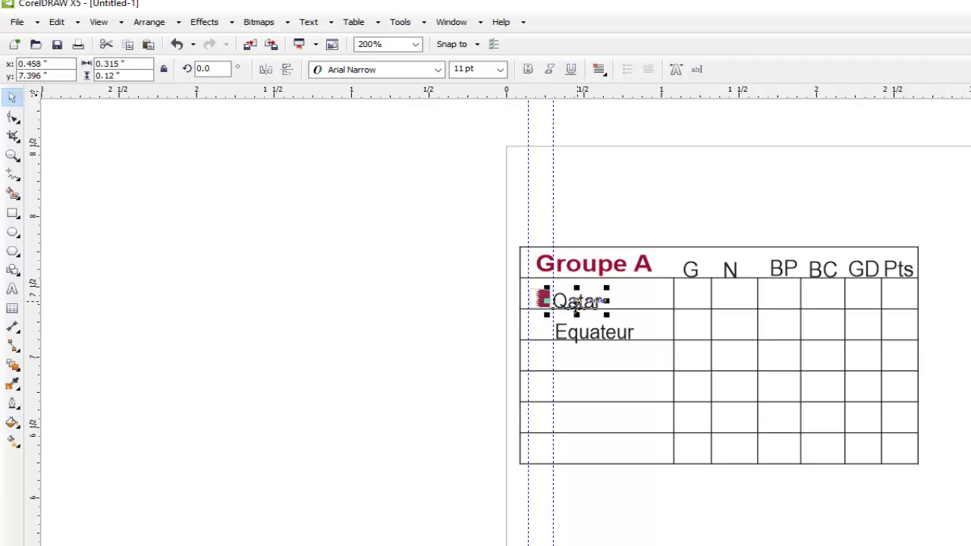
click(581, 335)
key(ctrl+Left)
key(ctrl+Left)
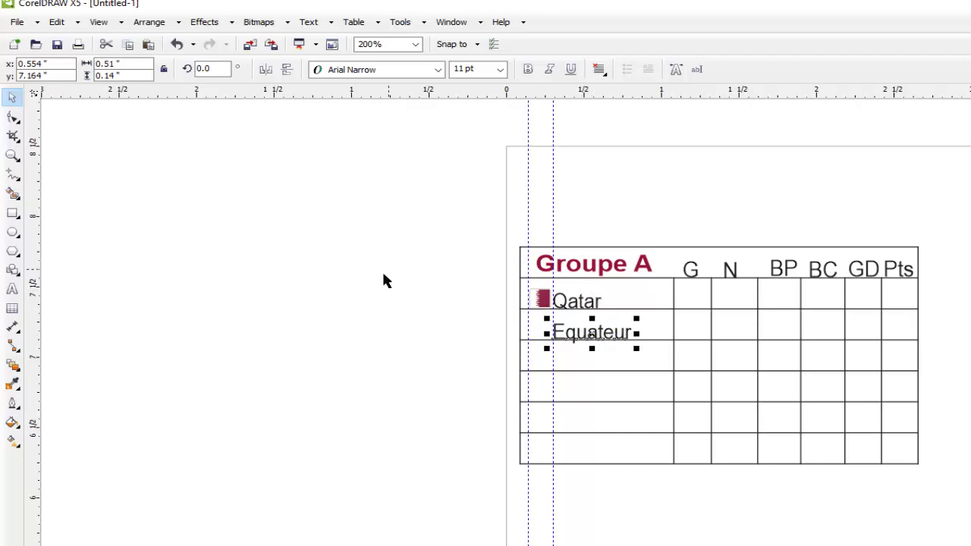
click(496, 298)
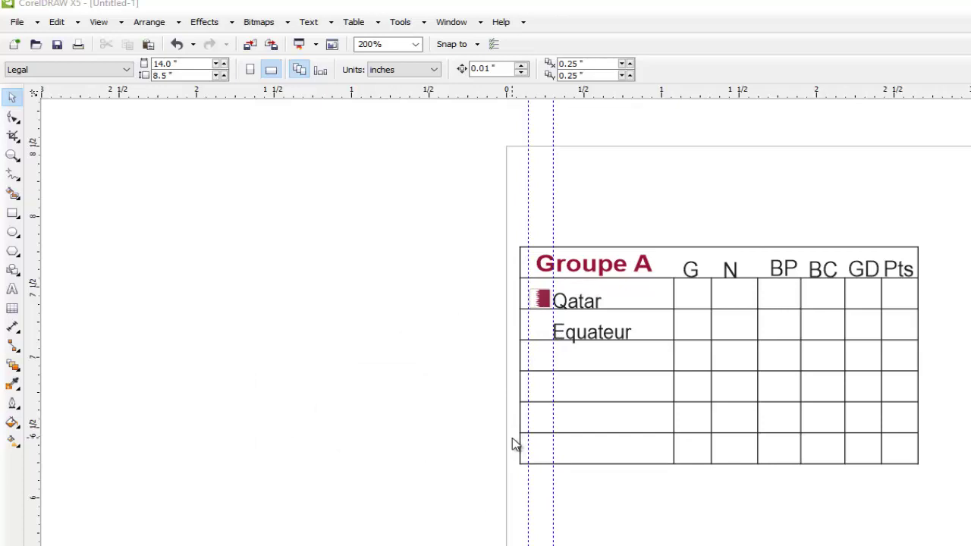
- Import "Equateur.png" from the "Les drapeaux" folder and place it beside the page about 0.255 in wide
key(ctrl+i)
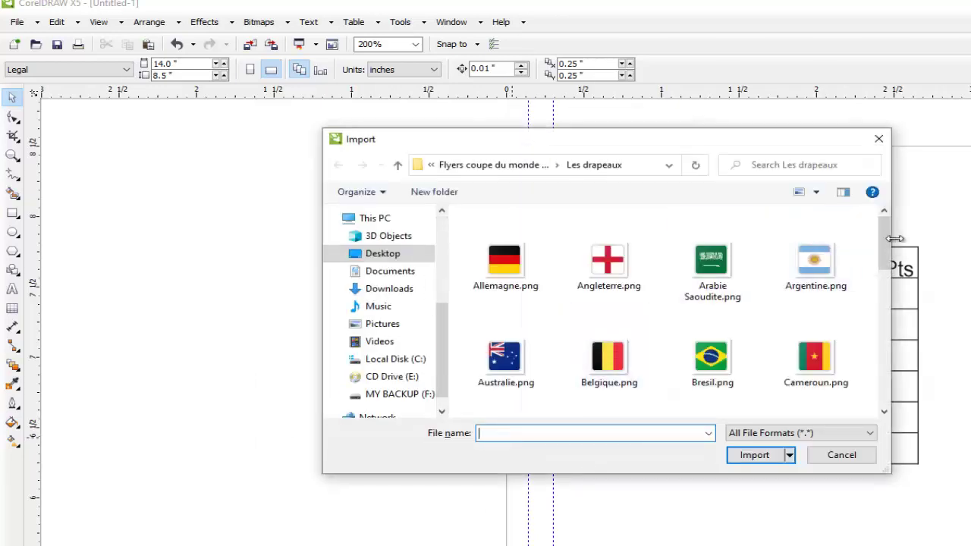
drag(884, 254, 858, 311)
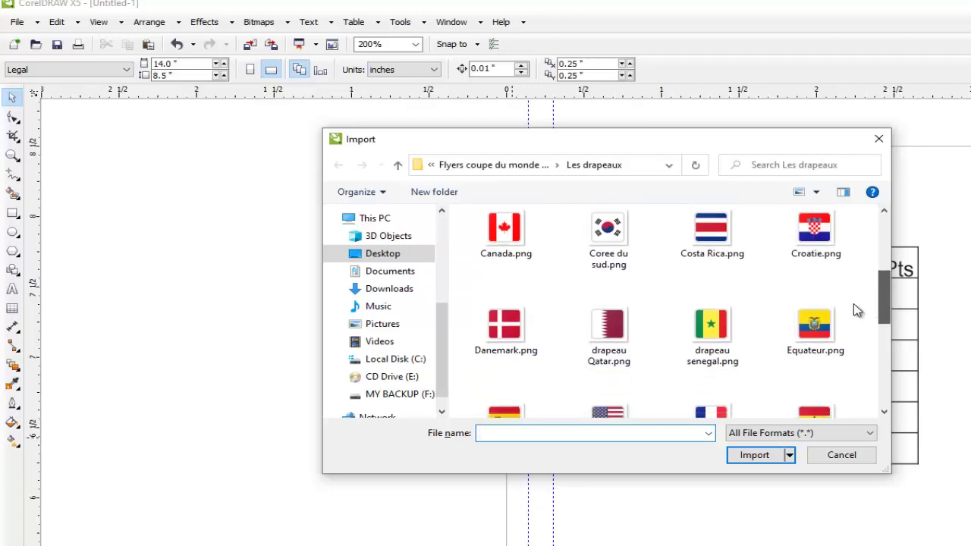
click(835, 320)
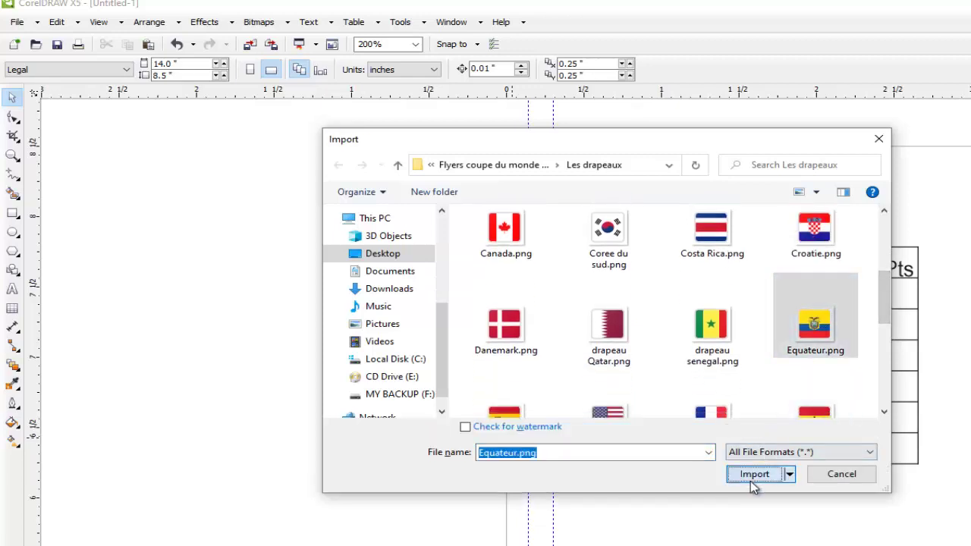
click(750, 474)
click(199, 308)
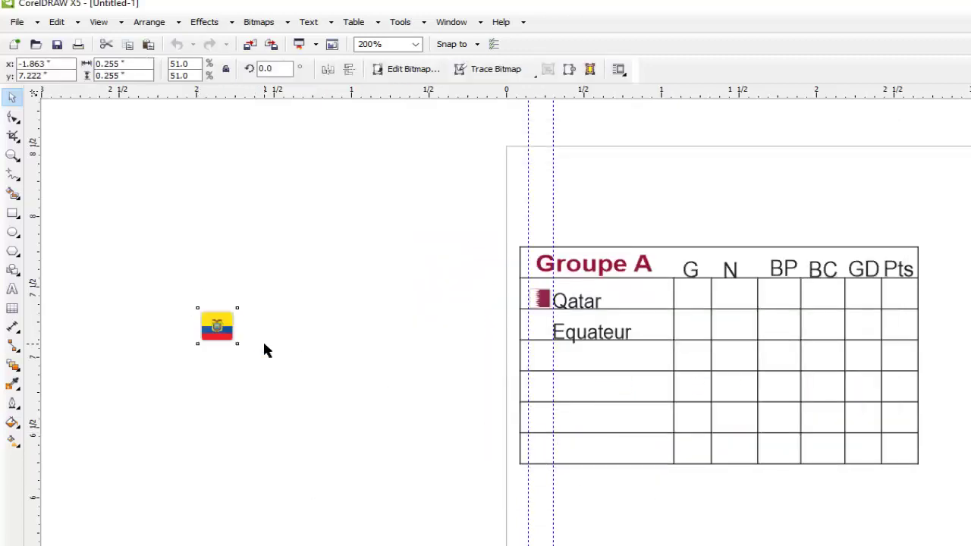
- Set the Equateur flag's width and height to 0.61 in
click(546, 299)
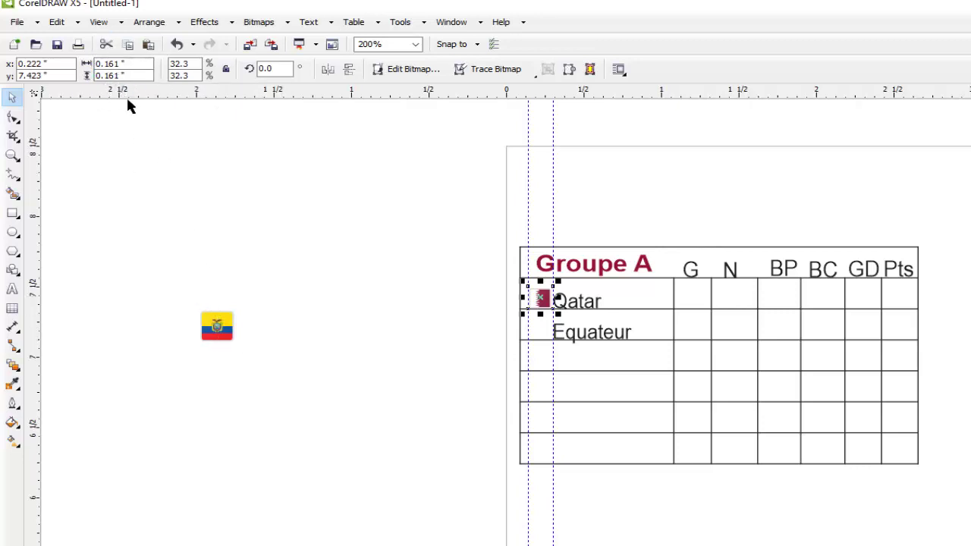
click(217, 327)
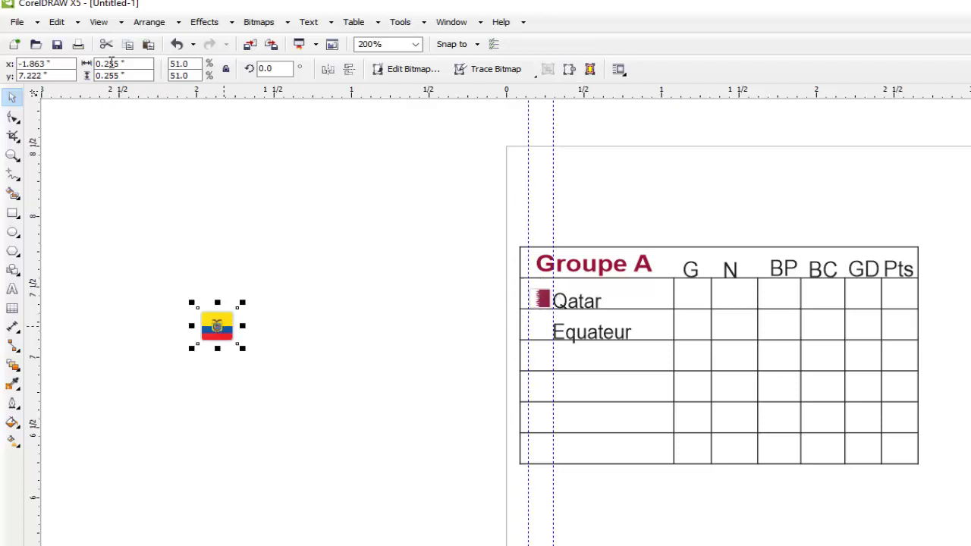
drag(119, 63, 109, 64)
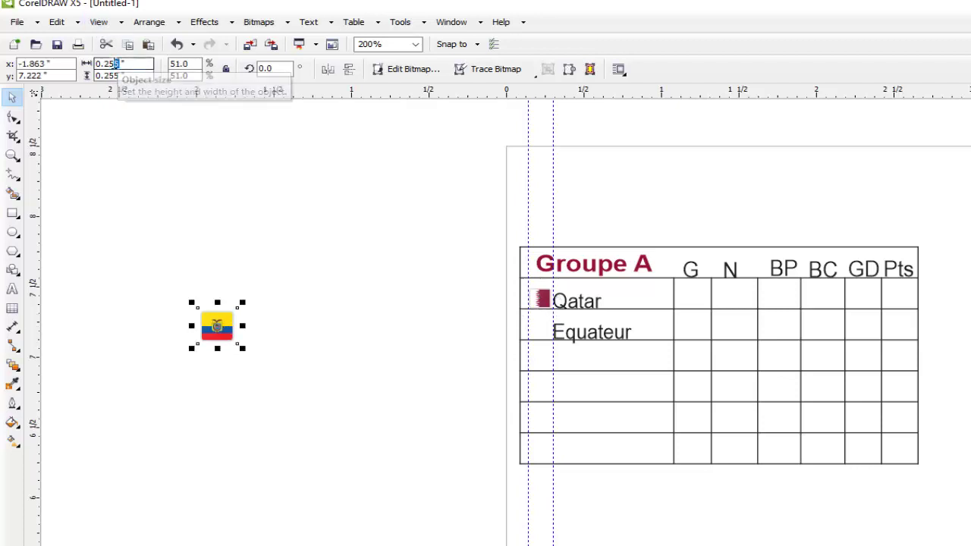
text(61)
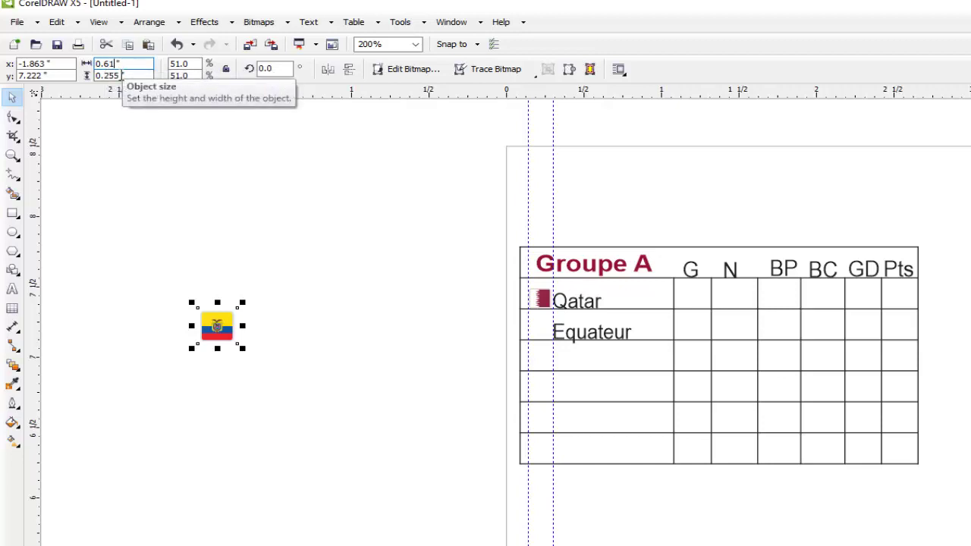
drag(121, 75, 109, 75)
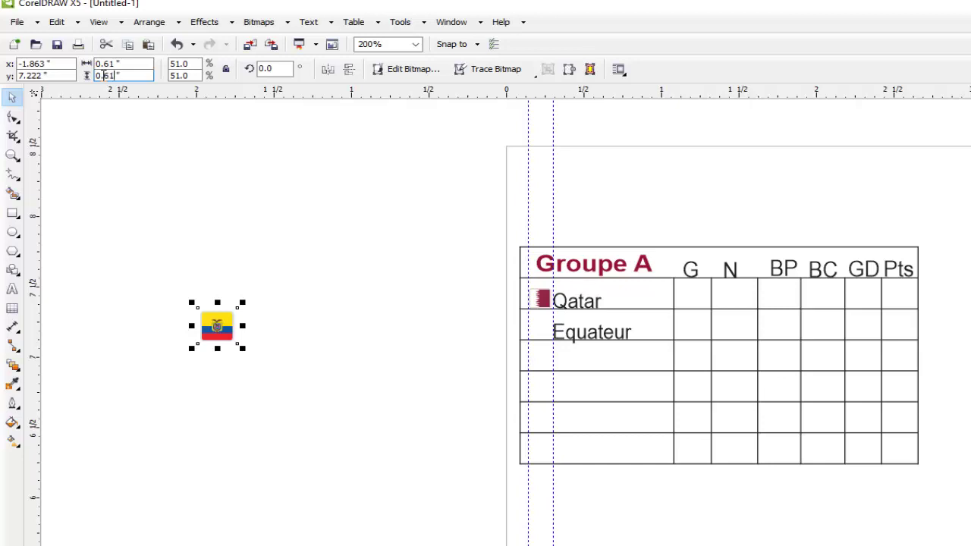
key(Return)
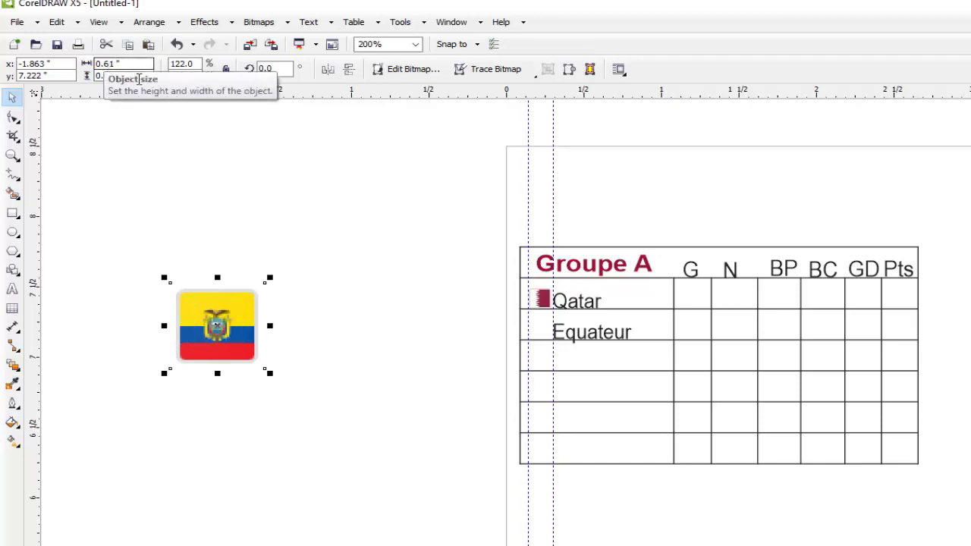
- Resize the Equateur flag to 0.161 by 0.161 in and move it in front of the "Equateur" text
click(542, 299)
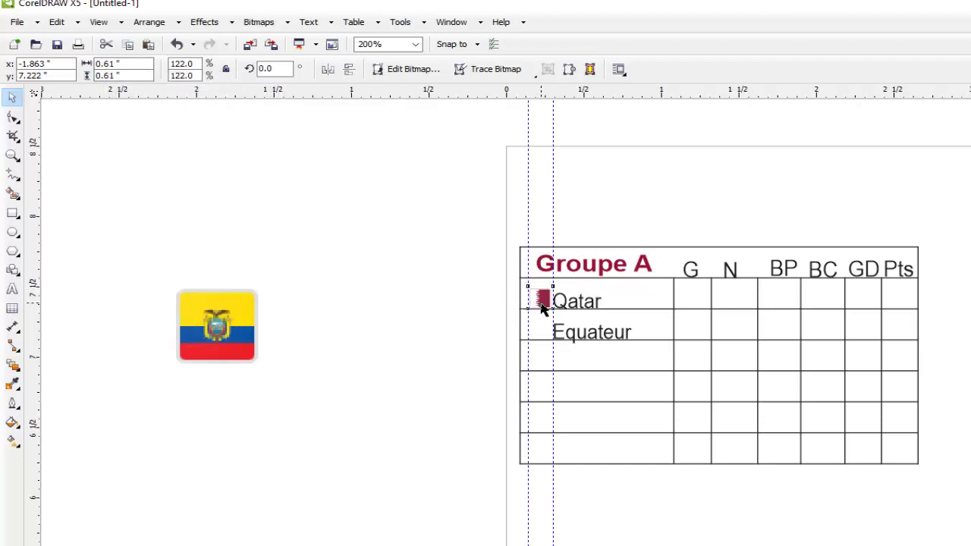
click(107, 64)
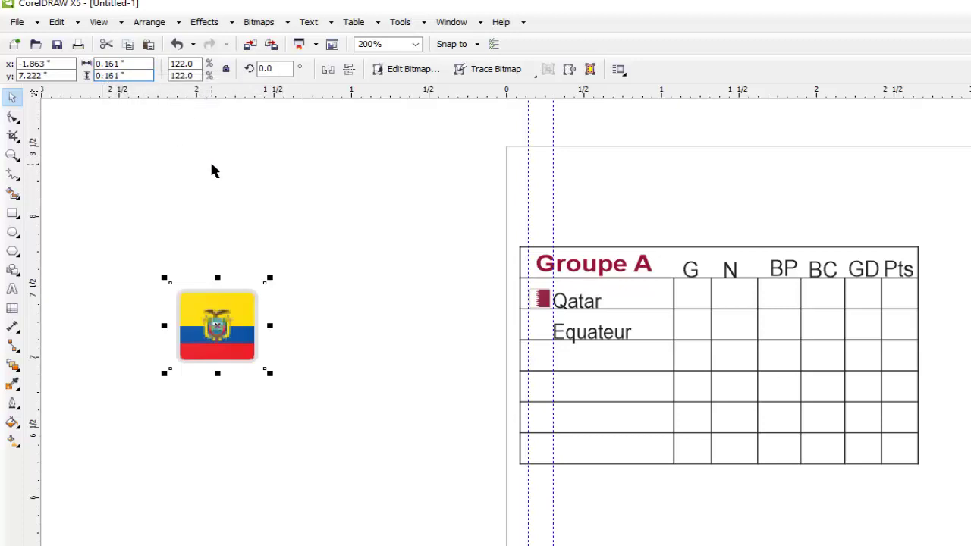
key(Return)
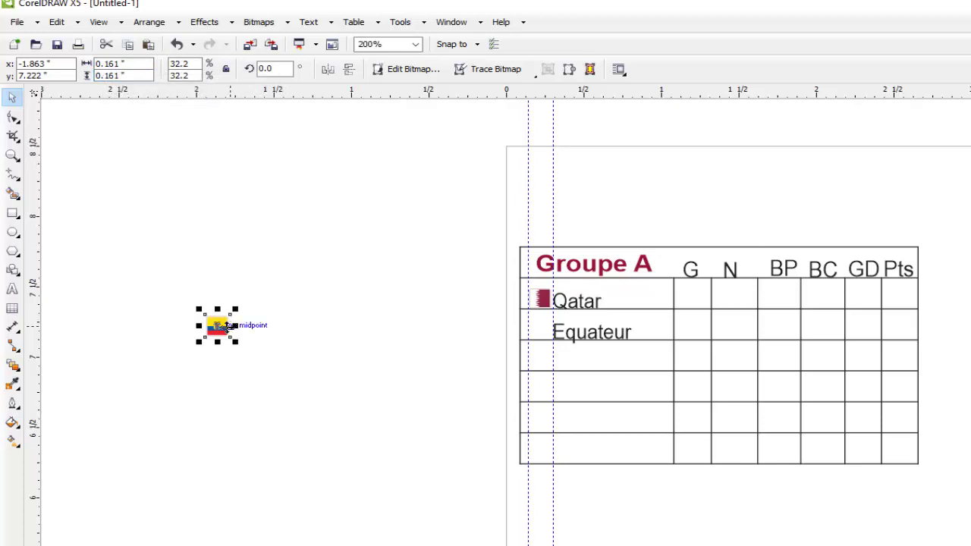
drag(231, 325, 550, 330)
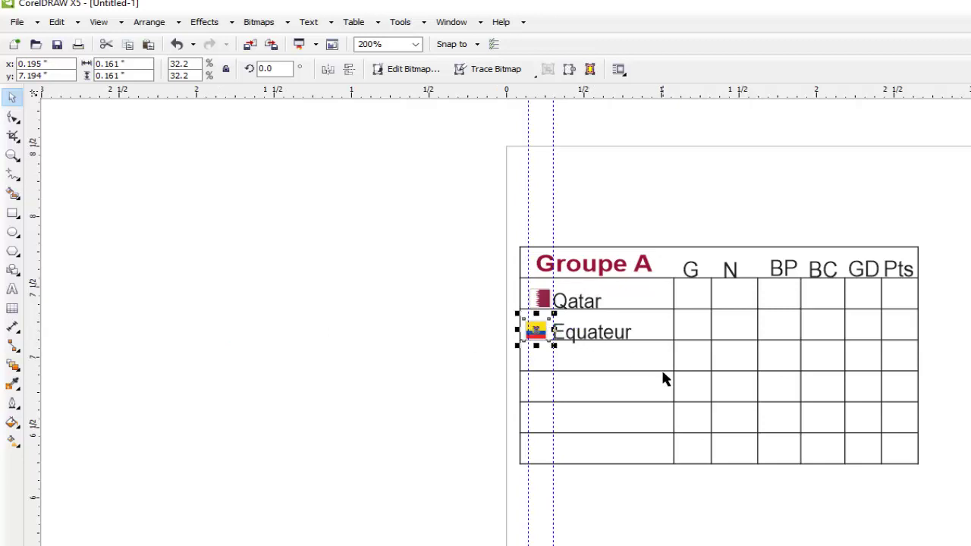
- Nudge the Equateur flag right so its left edge meets the first vertical guideline
key(Right)
key(Right)
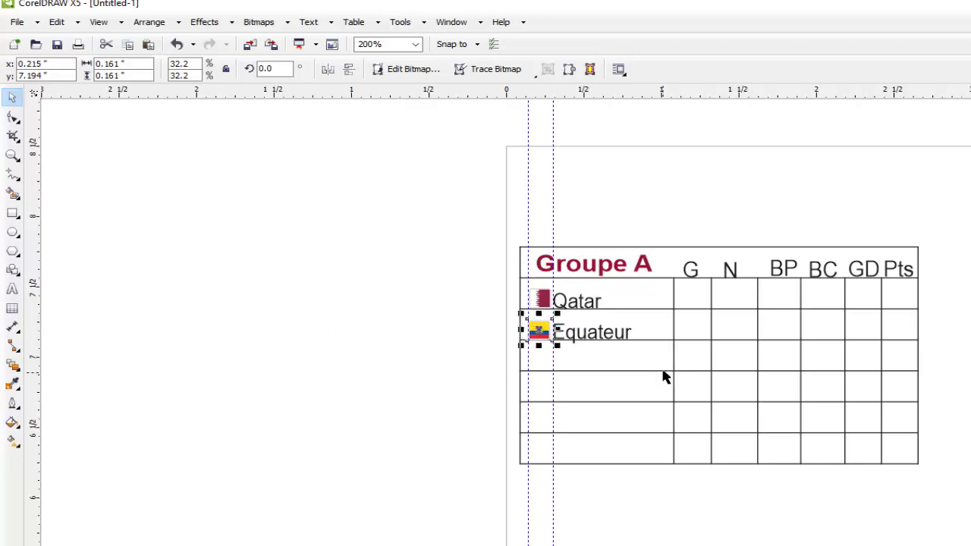
click(404, 355)
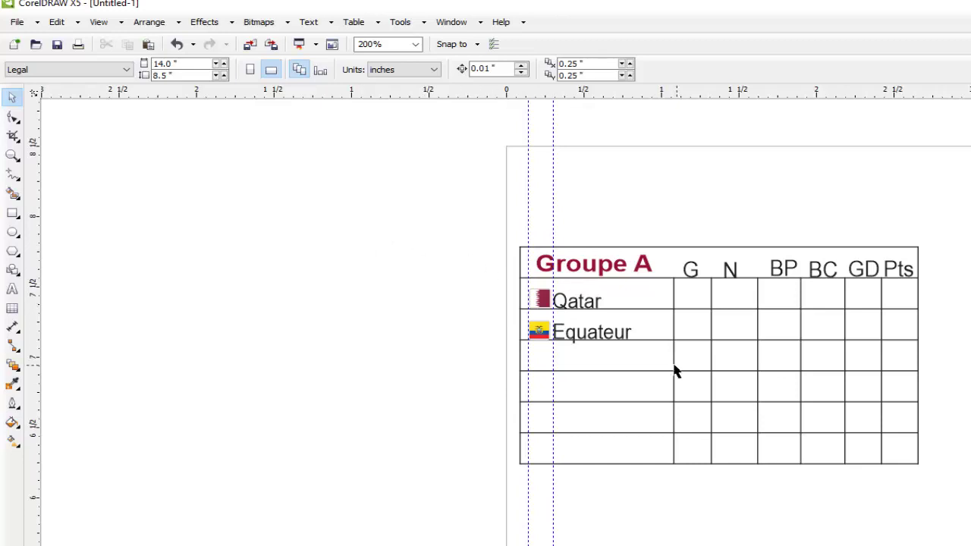
- Duplicate the "Equateur" text into the row below and change the copy to "Sénégal"
click(590, 338)
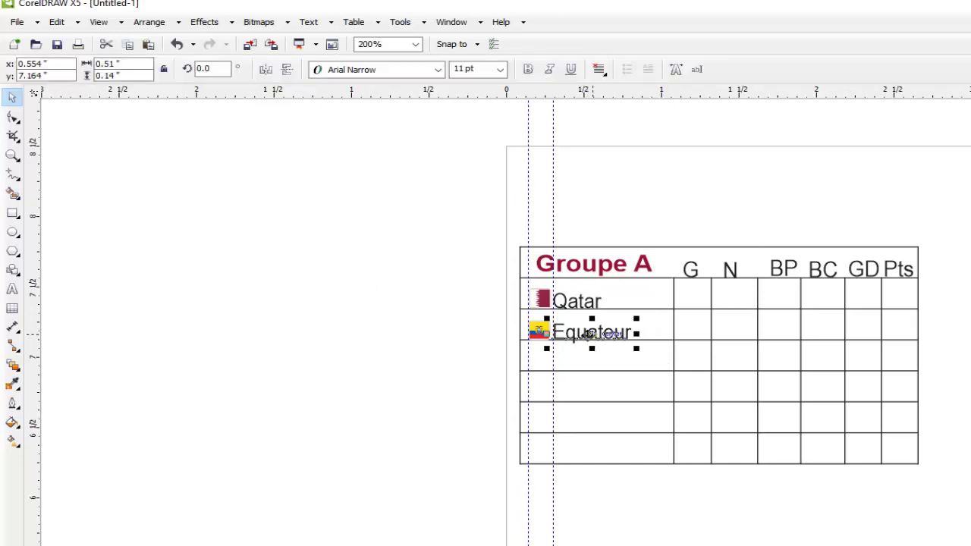
drag(589, 334, 594, 362)
click(630, 388)
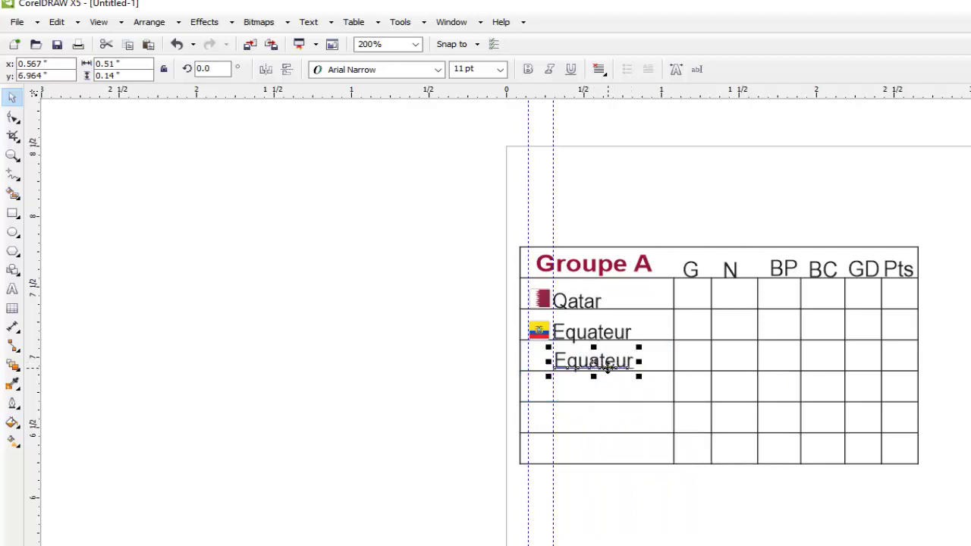
click(608, 368)
double_click(607, 368)
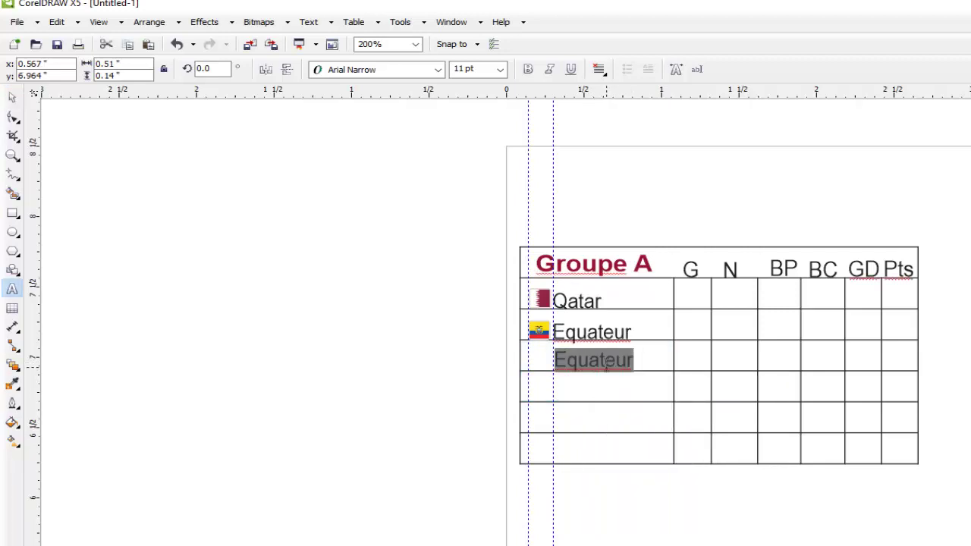
text(S)
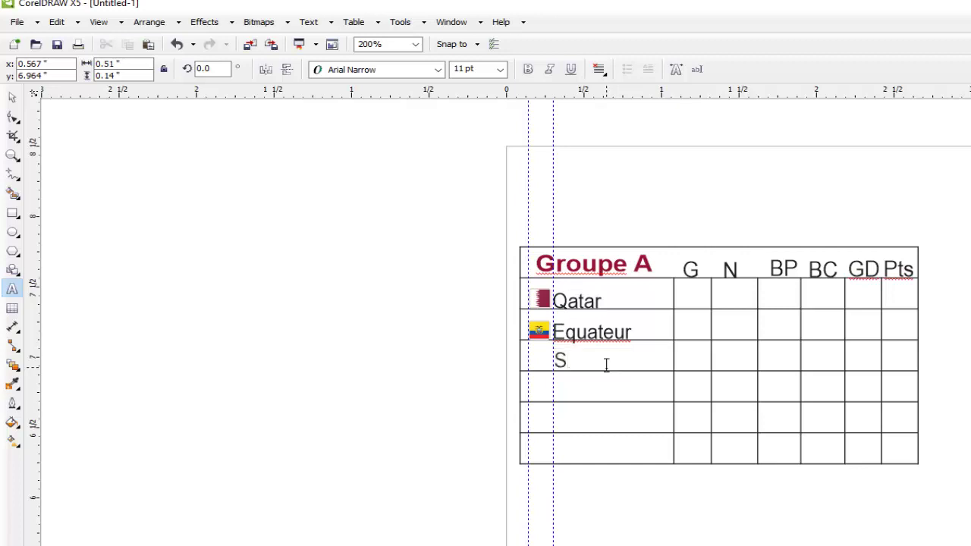
text(él)
key(BackSpace)
text(énégal)
click(13, 99)
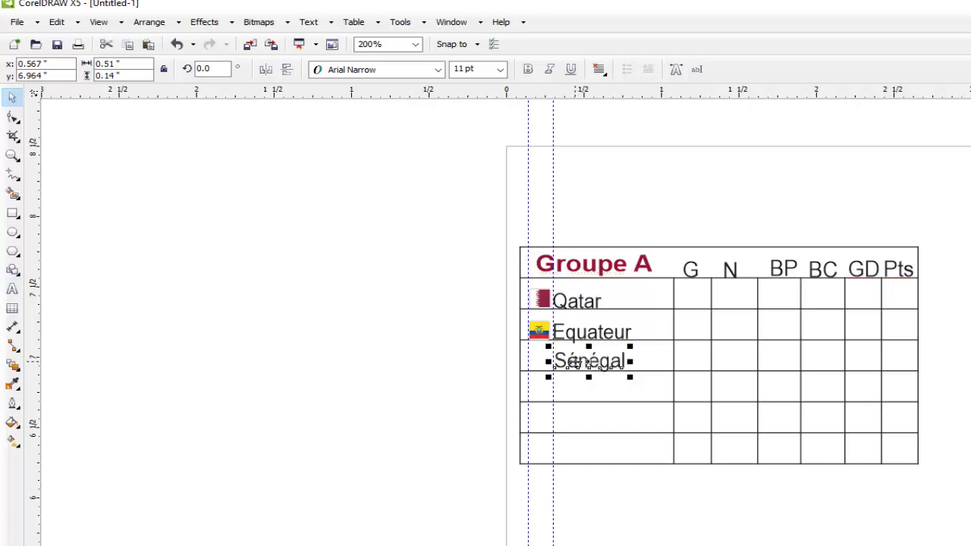
- Duplicate the "Sénégal" text into the row below and change the copy to "Pays-Bas"
drag(584, 363, 585, 400)
click(614, 418)
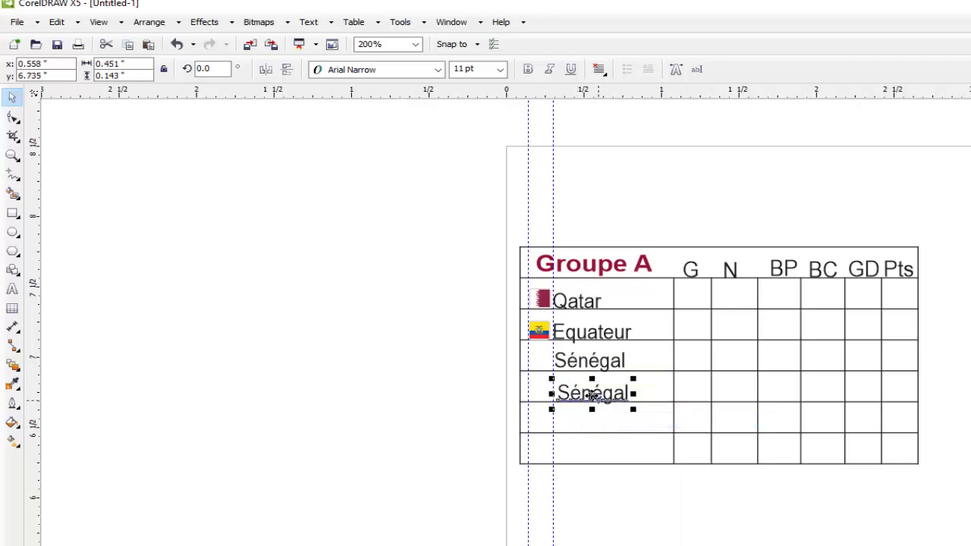
double_click(591, 390)
double_click(593, 391)
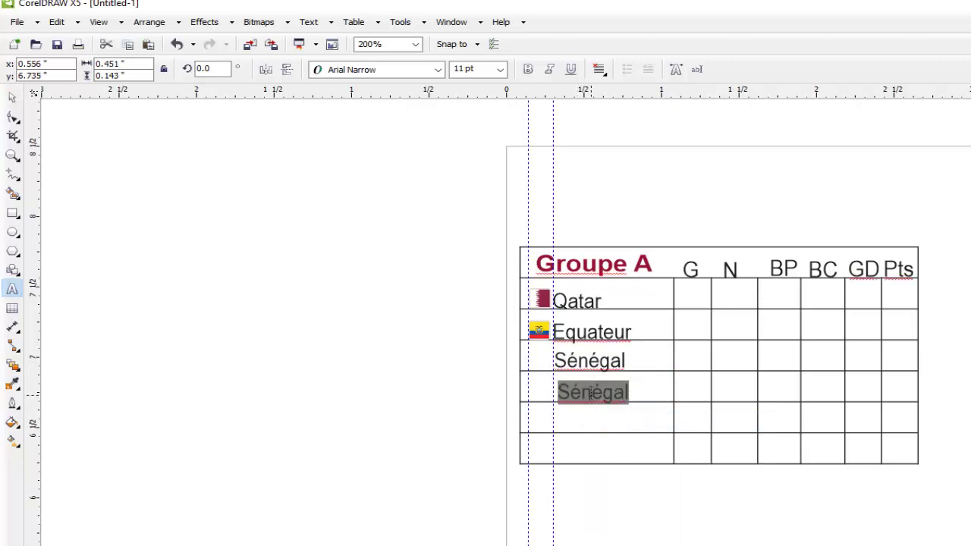
text(Pays-)
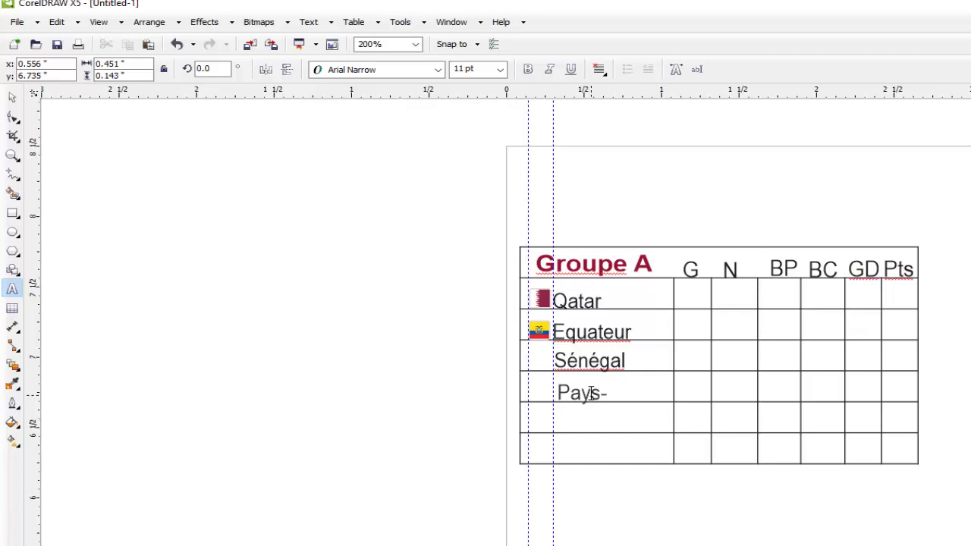
text(bas)
key(BackSpace)
key(BackSpace)
key(BackSpace)
text(Bas)
click(12, 97)
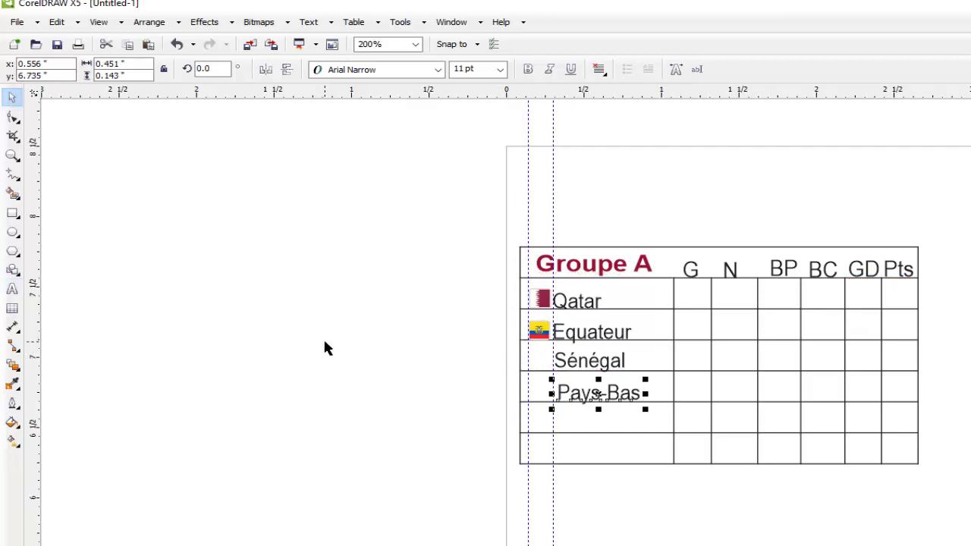
- Import "drapeau senegal.png" from the "Les drapeaux" folder and place it beside the page about 0.187 in wide
click(36, 24)
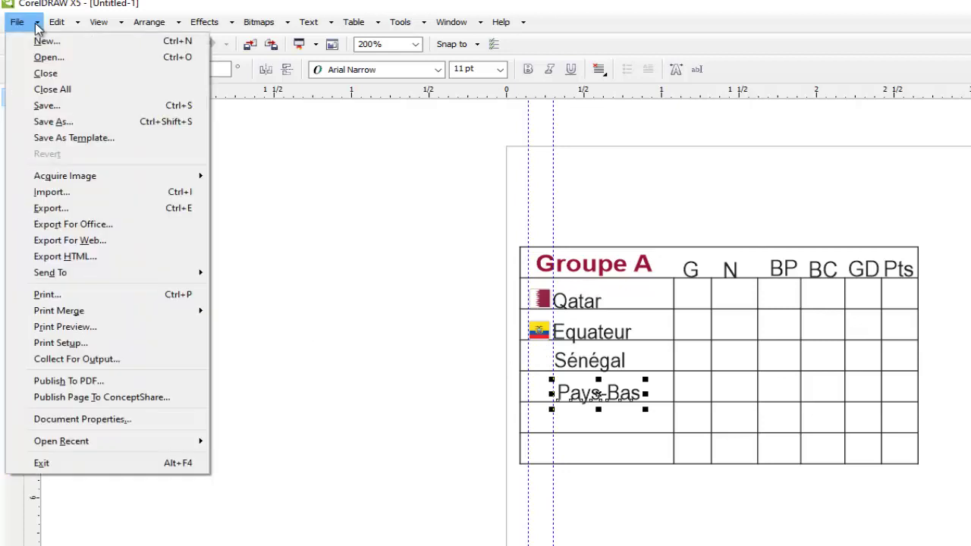
key(i)
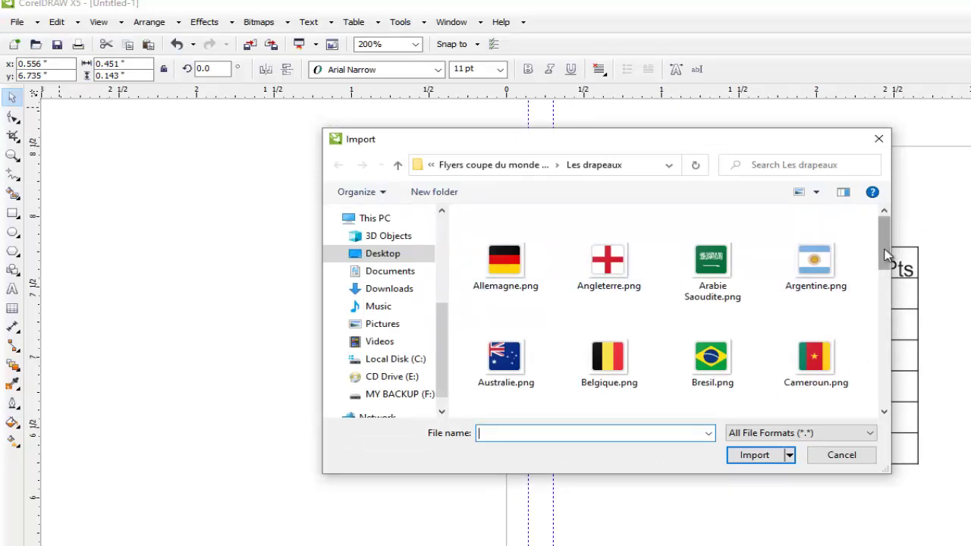
drag(879, 269, 883, 310)
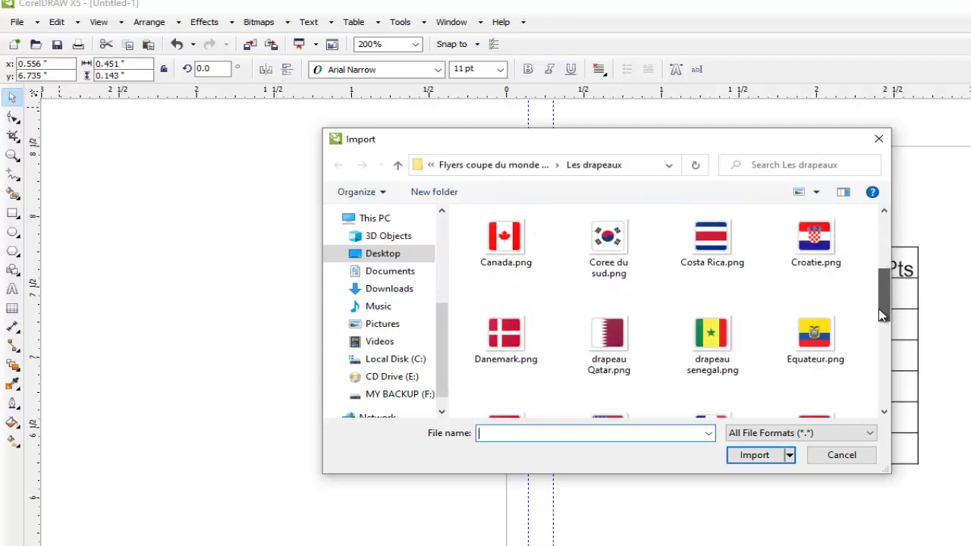
click(717, 342)
click(751, 472)
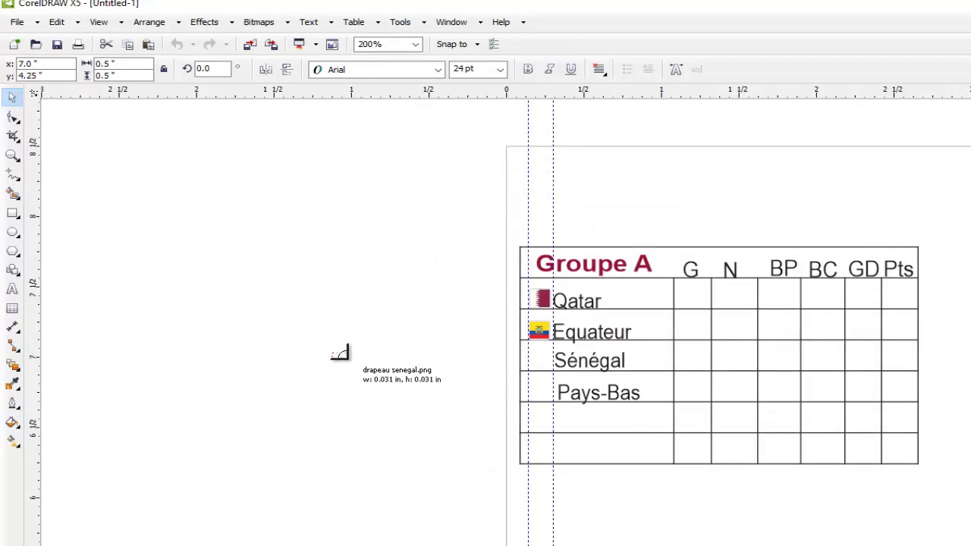
click(365, 368)
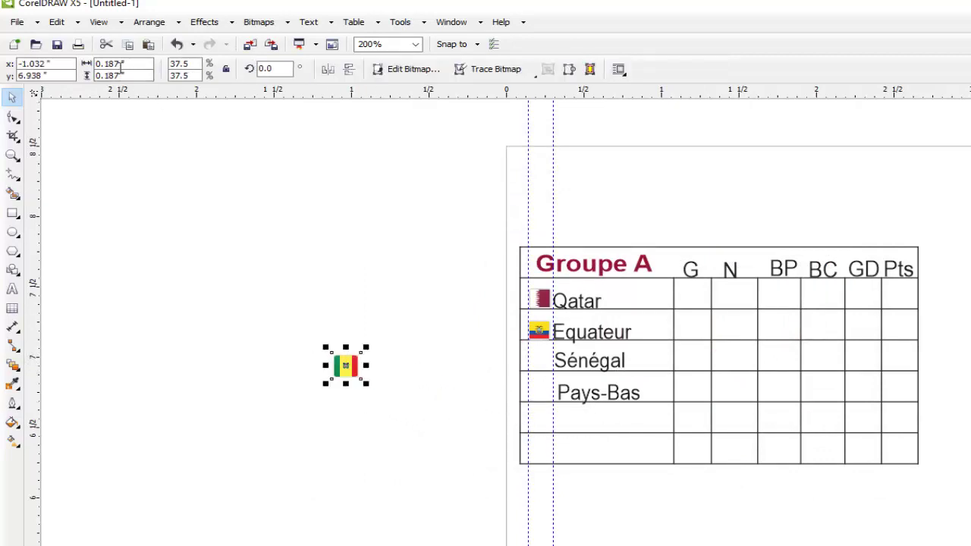
- Set the Senegal flag's width and height to 0.161 in
drag(120, 64, 111, 64)
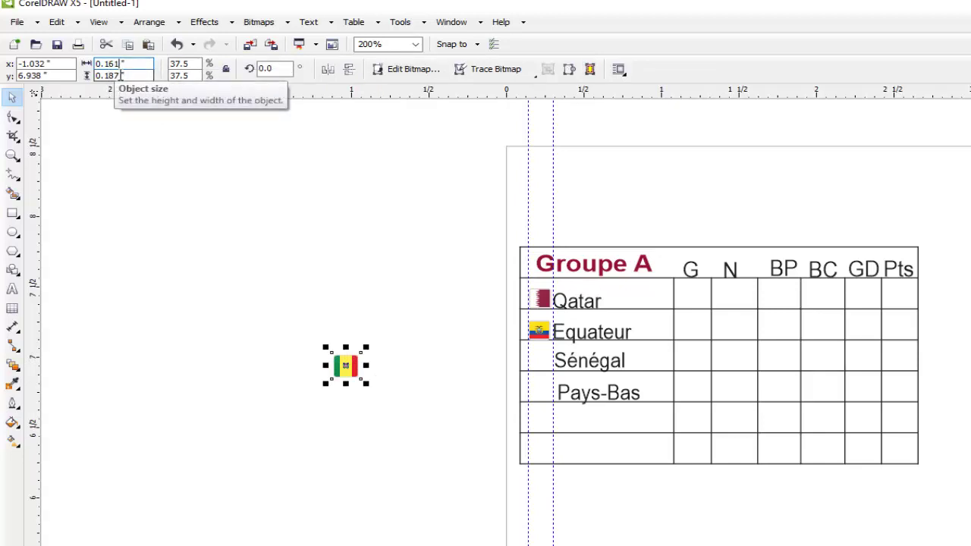
drag(121, 76, 112, 76)
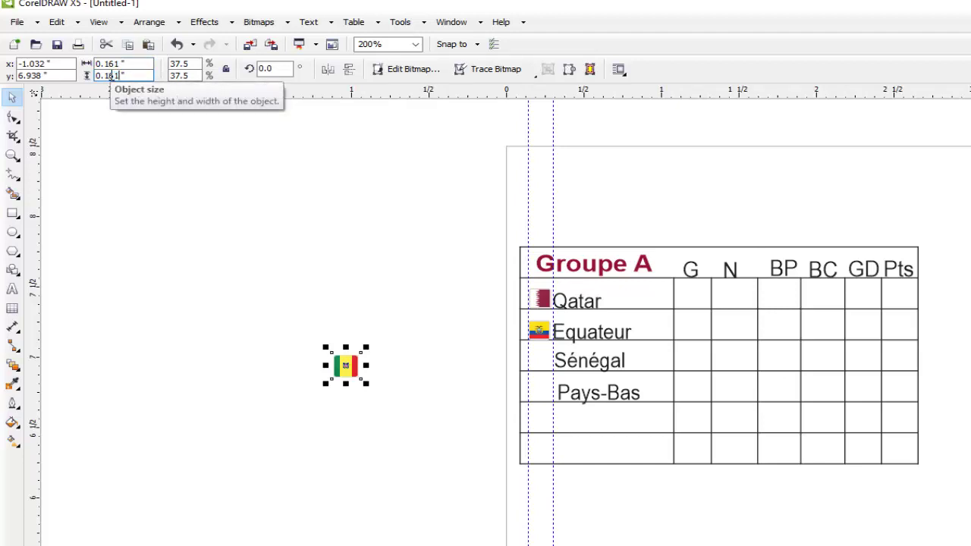
text(61)
key(Return)
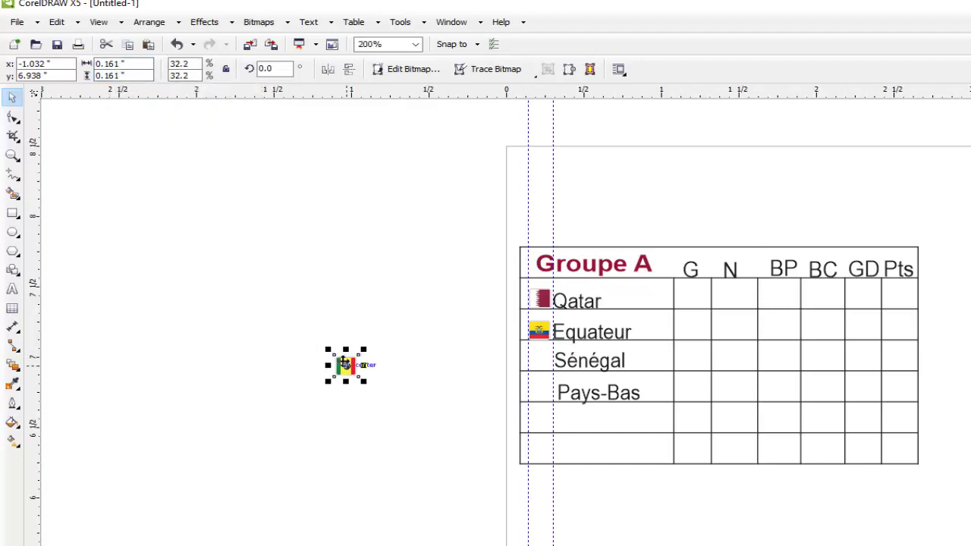
- Move the Senegal flag in front of the "Sénégal" text and align it with the first vertical guideline
drag(345, 366, 541, 358)
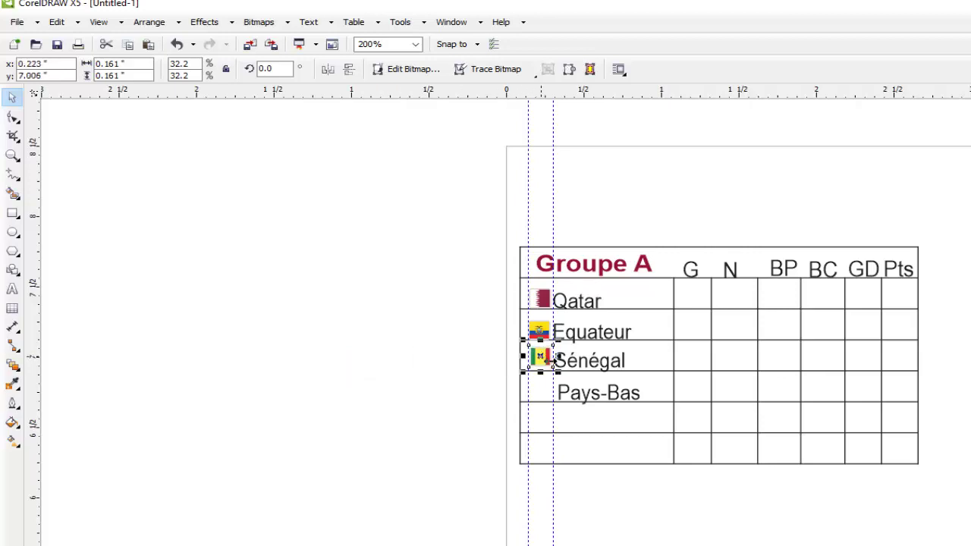
click(469, 366)
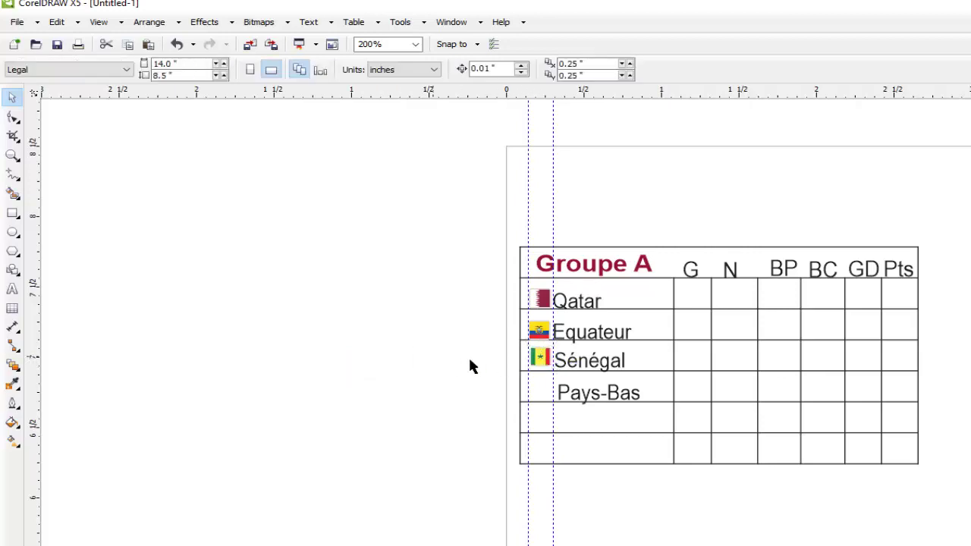
click(538, 370)
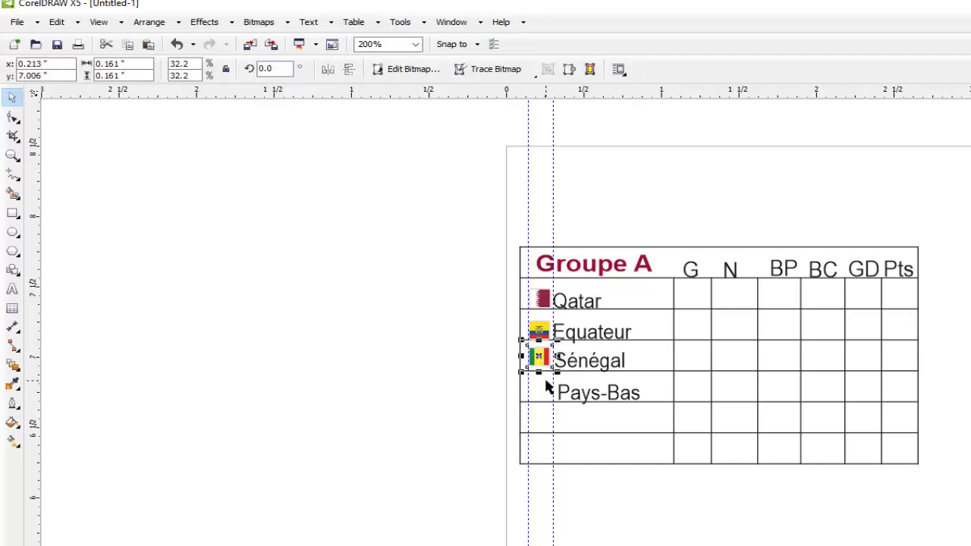
drag(549, 360, 549, 362)
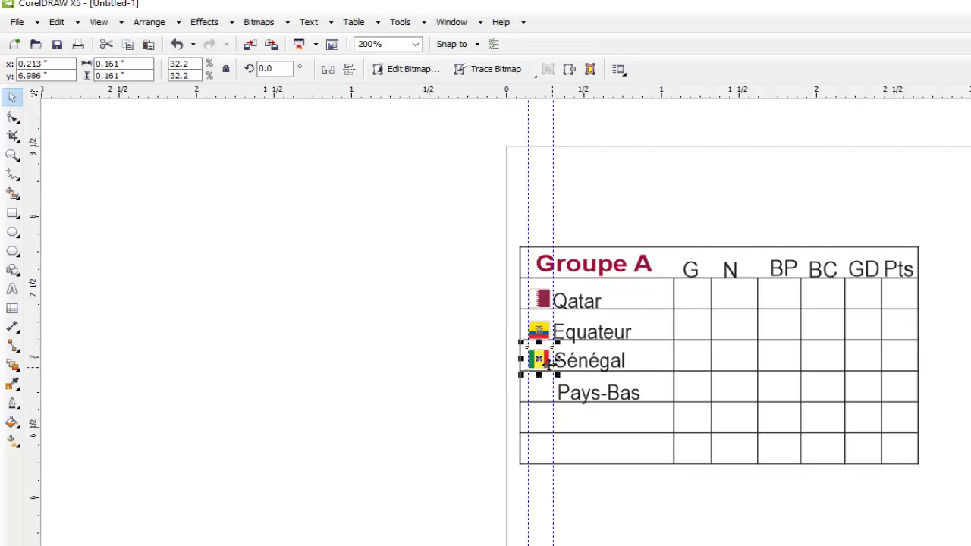
click(402, 342)
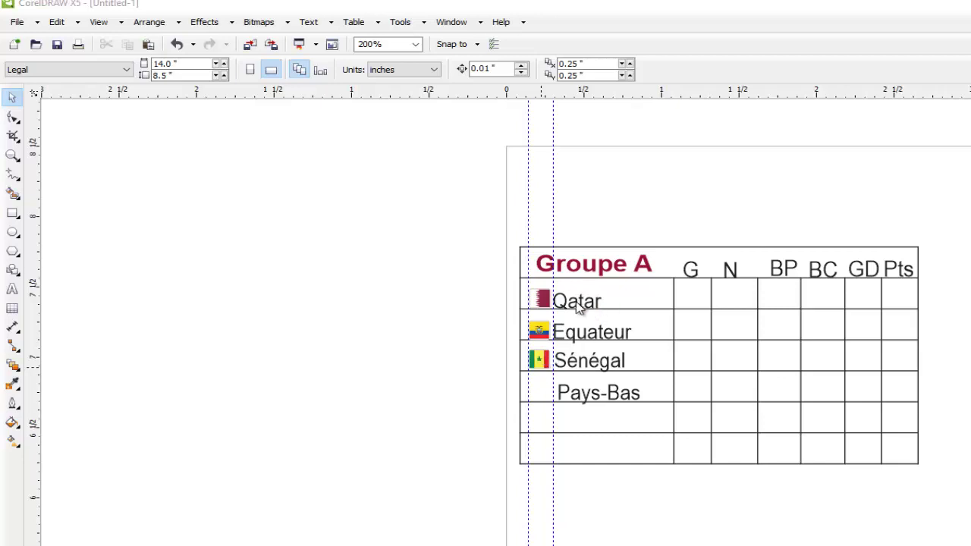
- Import "Pays-bas.png" from the "Les drapeaux" folder and place it beside the page about 0.167 in wide
key(ctrl+i)
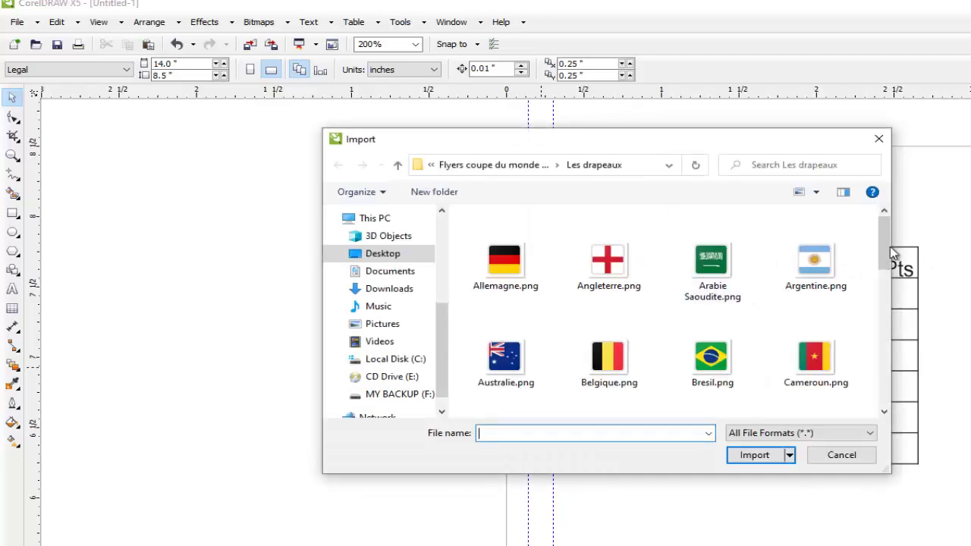
drag(888, 255, 879, 385)
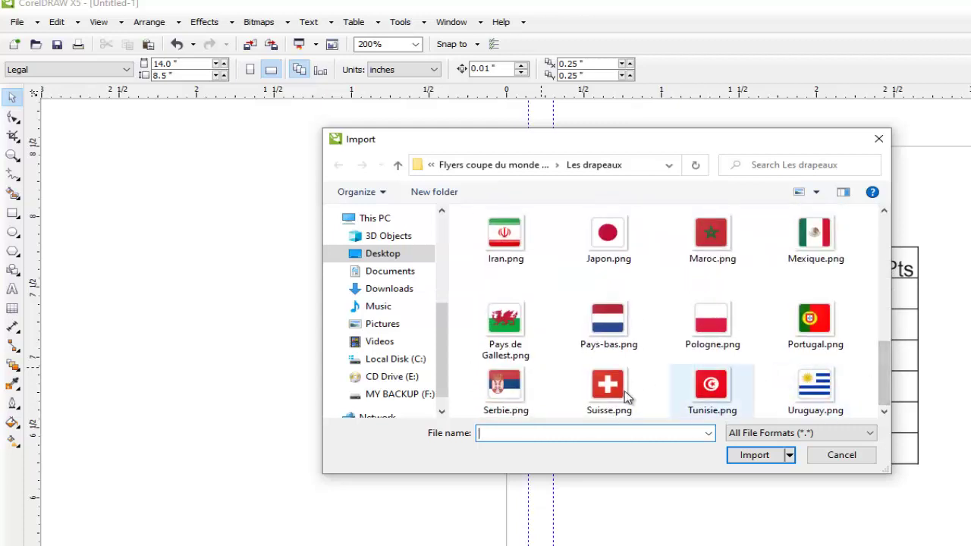
click(619, 343)
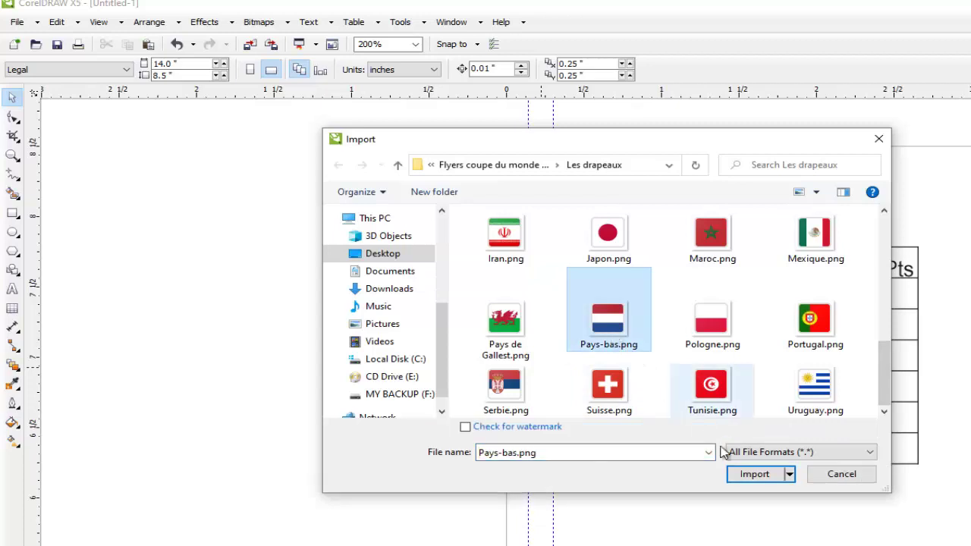
click(751, 473)
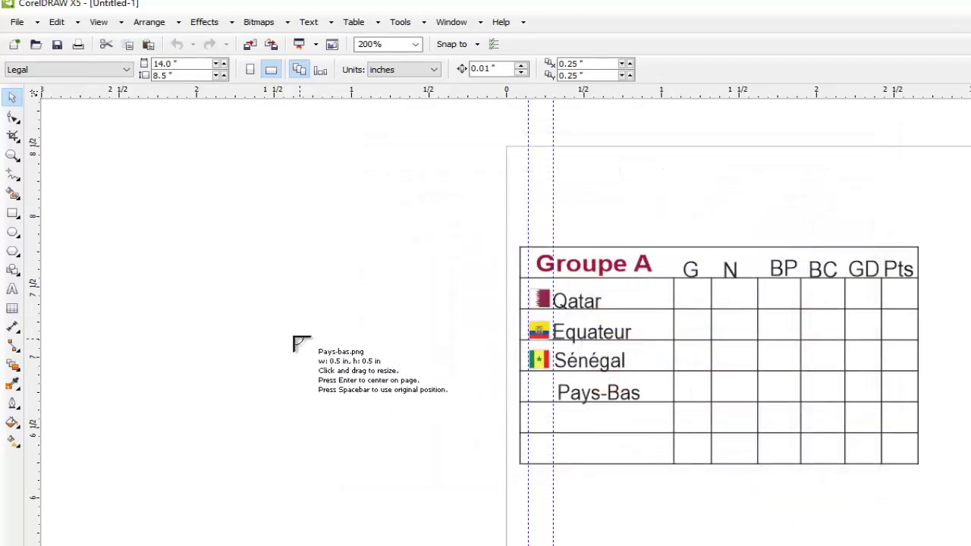
drag(294, 337, 319, 357)
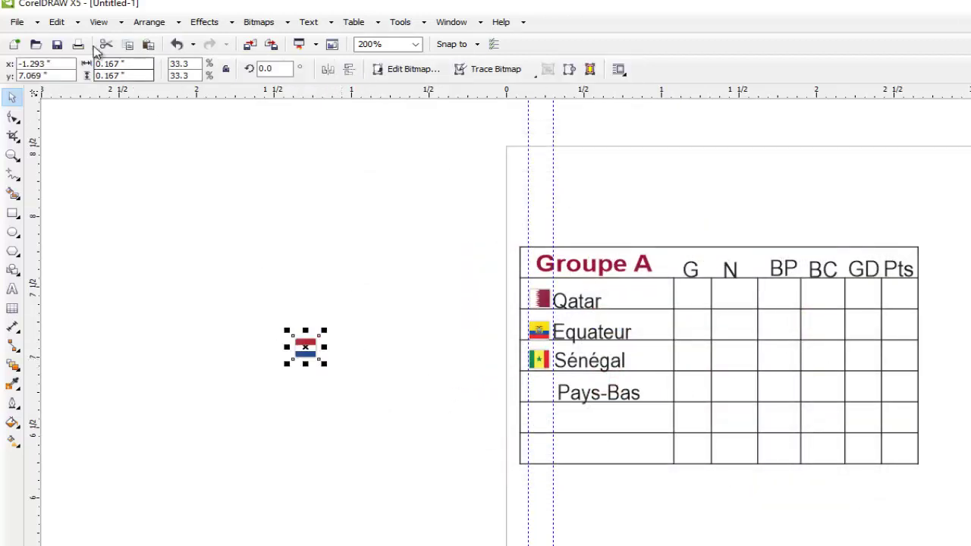
- Resize the Pays-Bas flag to 0.161 by 0.161 in and place it before the "Pays-Bas" text at the first guideline
click(116, 64)
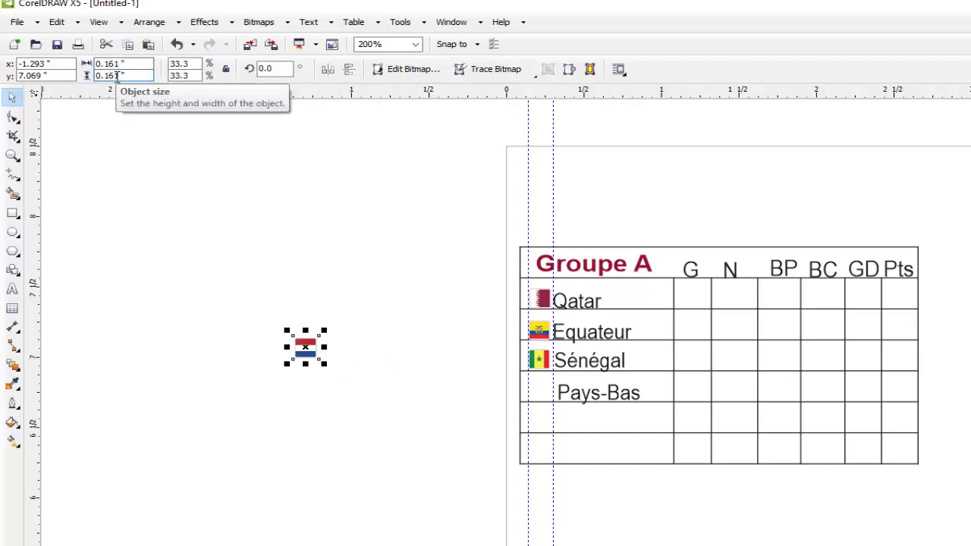
key(Return)
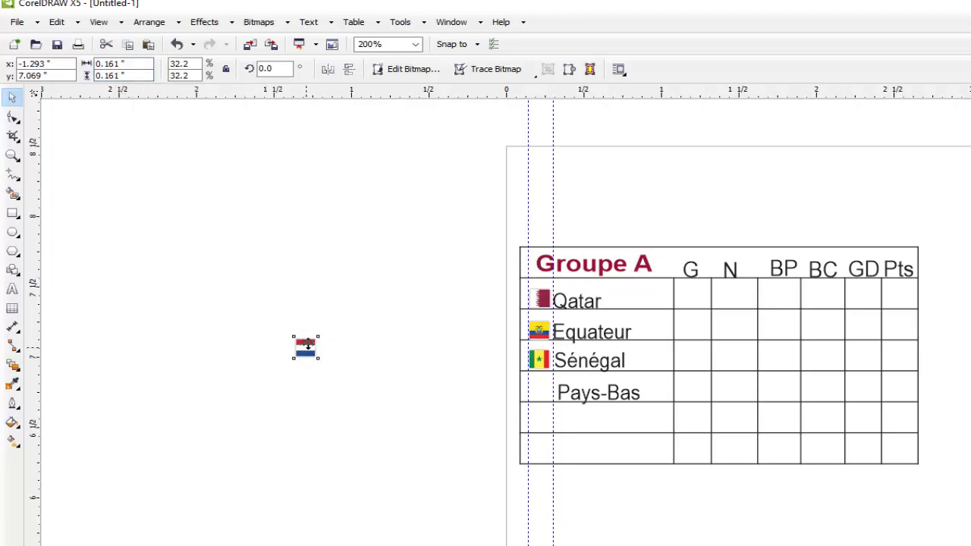
drag(306, 346, 540, 388)
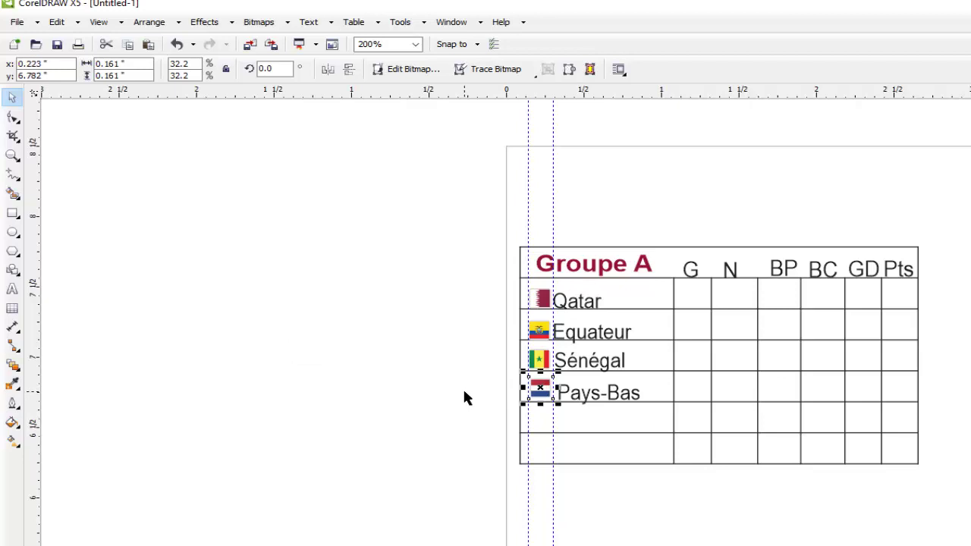
key(Up)
key(Left)
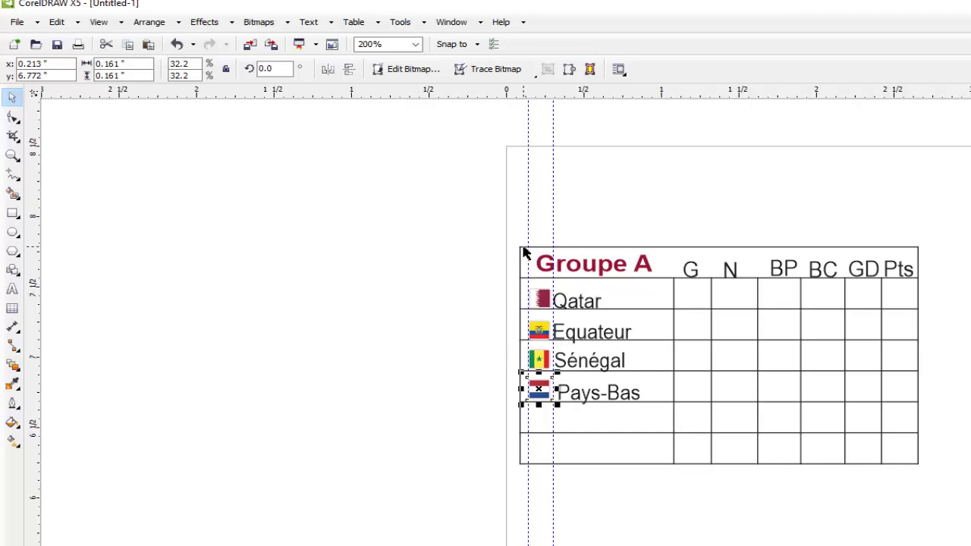
click(418, 266)
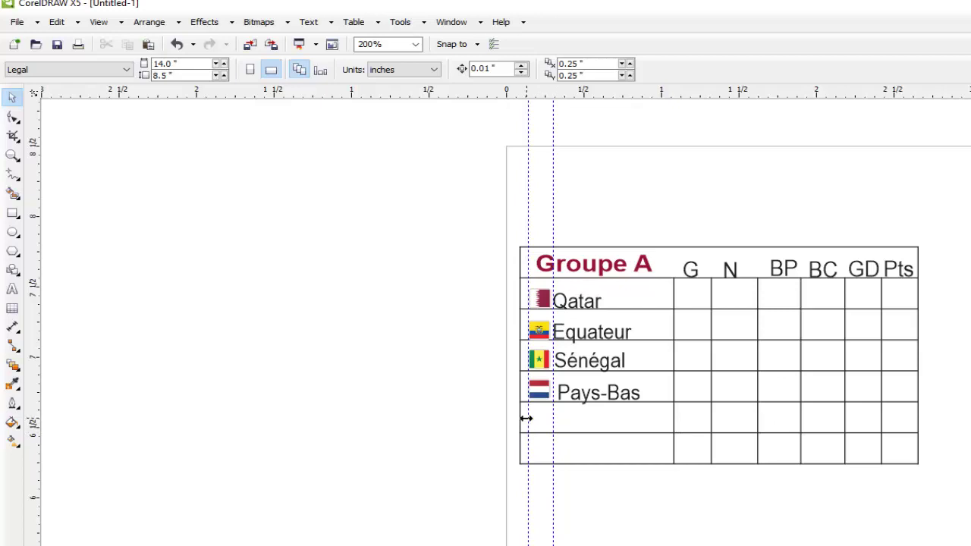
- Delete the two empty rows below the "Pays-Bas" row of the Groupe A table
click(565, 416)
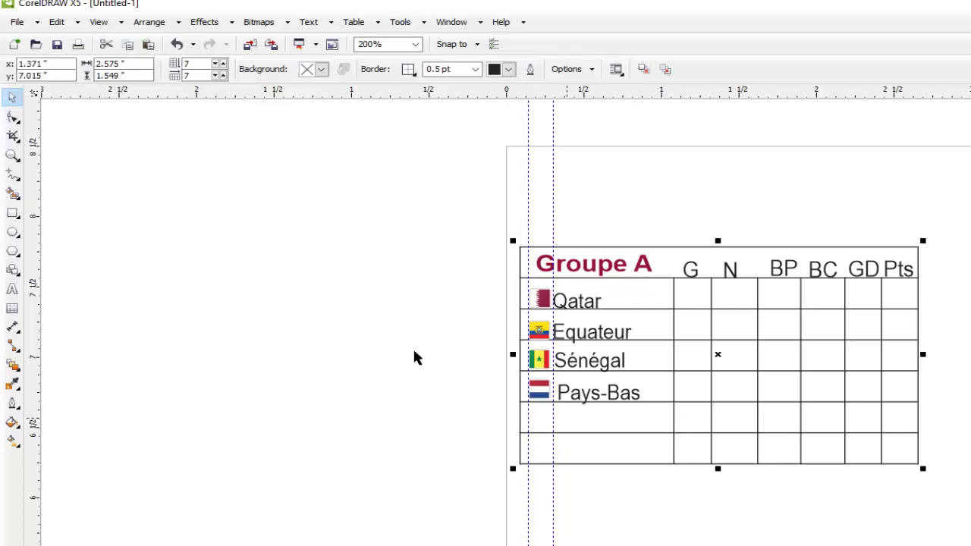
click(13, 310)
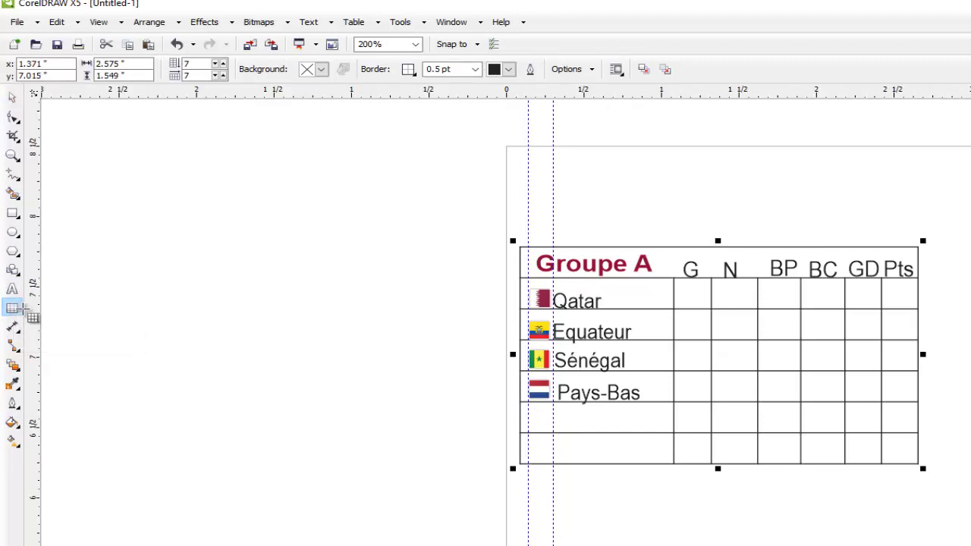
click(516, 414)
drag(516, 414, 519, 439)
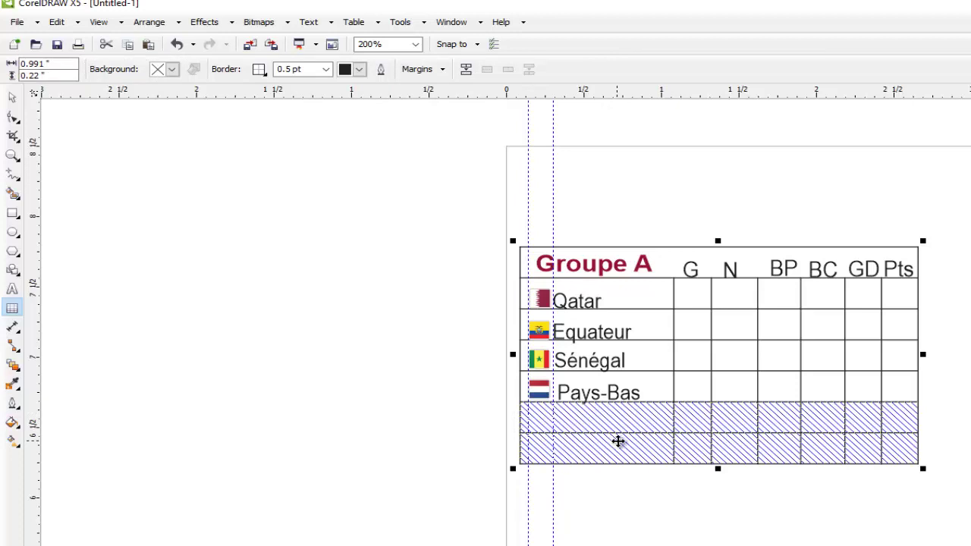
right_click(519, 420)
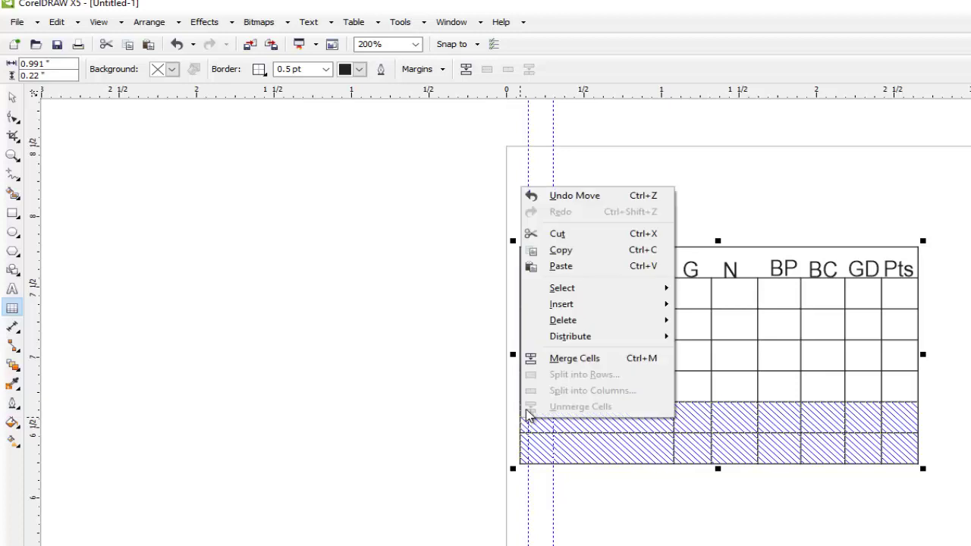
mouse_move(594, 326)
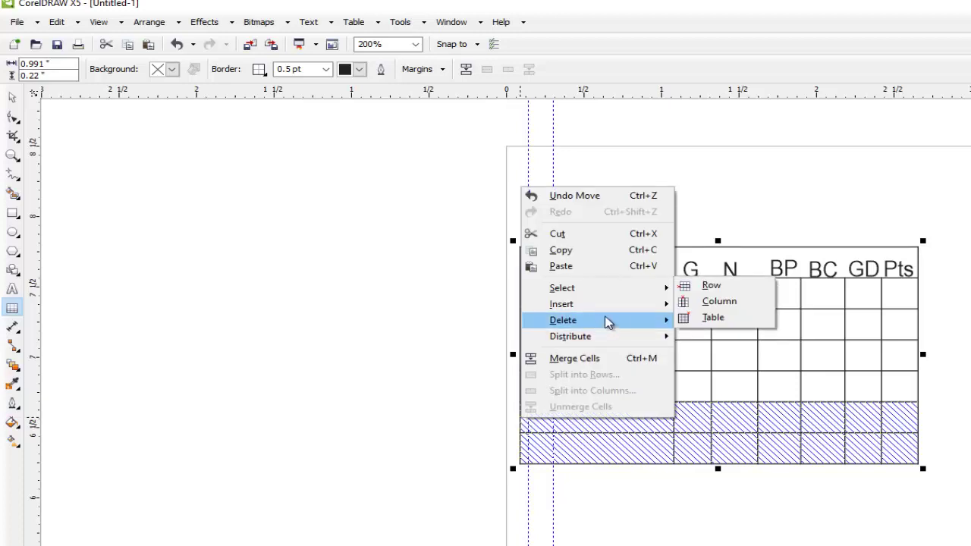
click(709, 291)
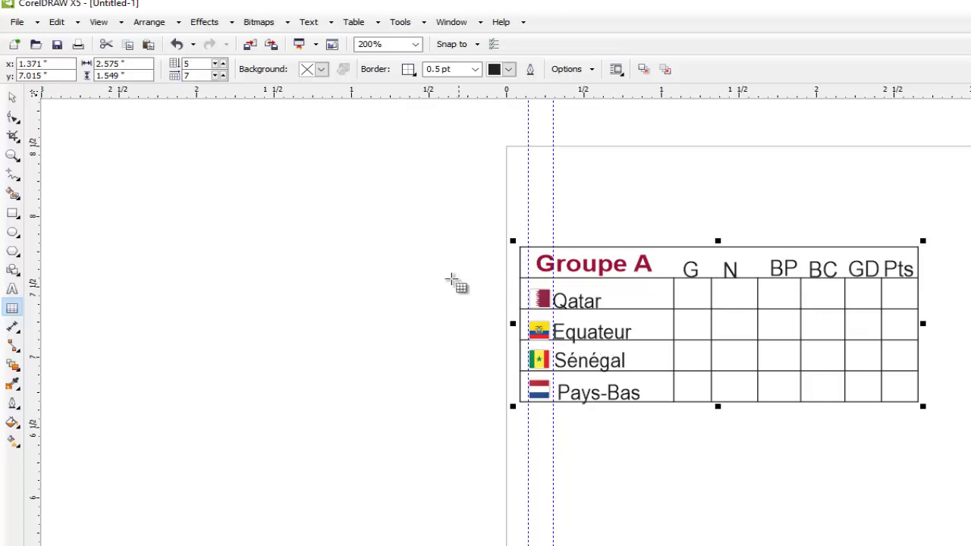
- Group the Groupe A table together with all its labels, team names and flags
click(12, 99)
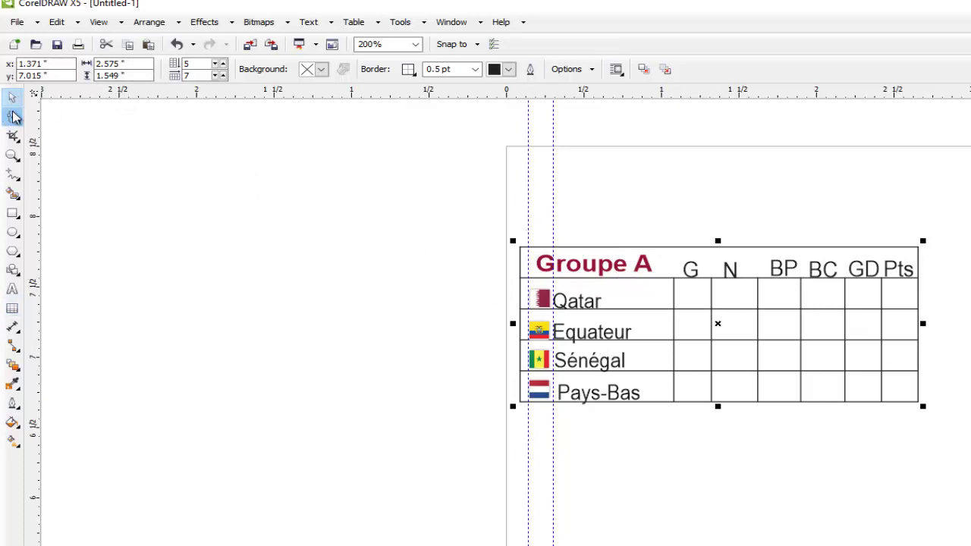
click(12, 97)
click(449, 212)
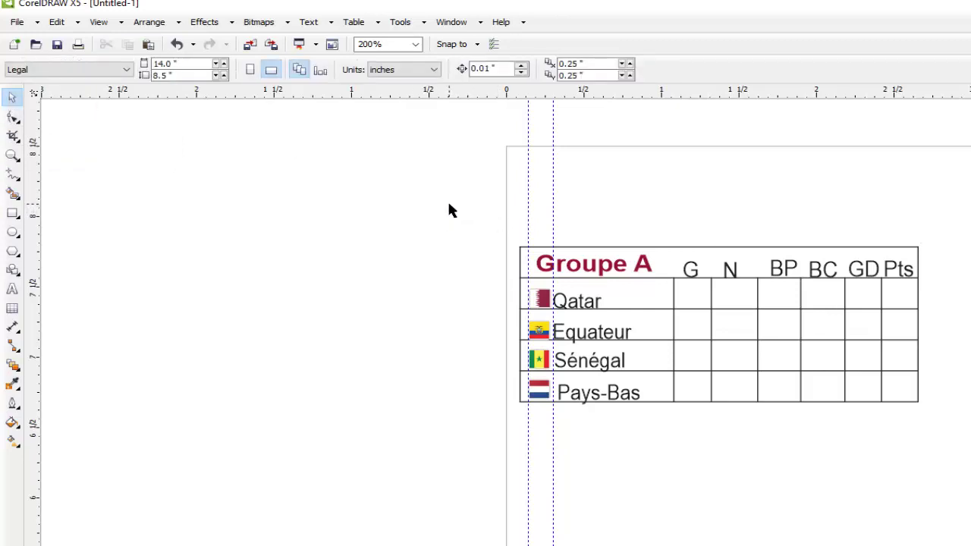
drag(448, 204, 958, 459)
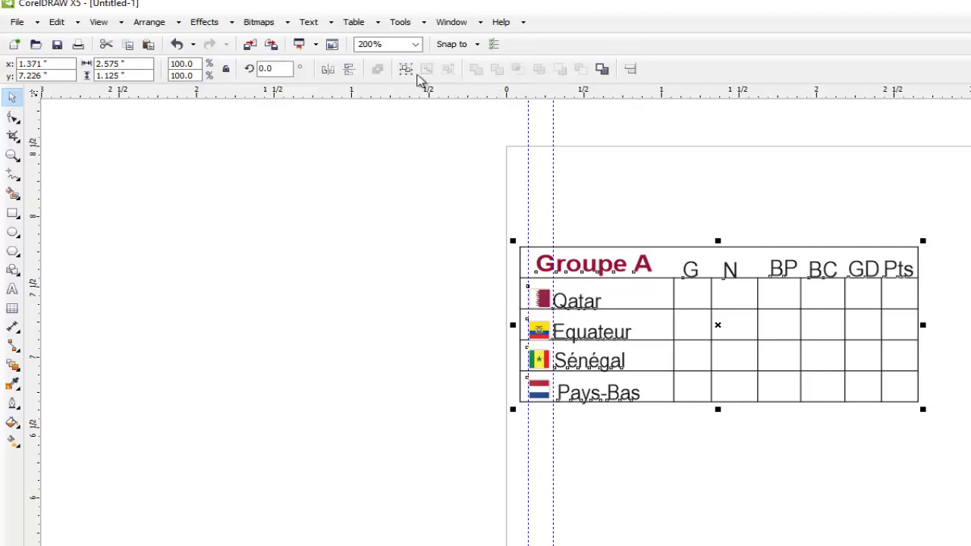
click(405, 75)
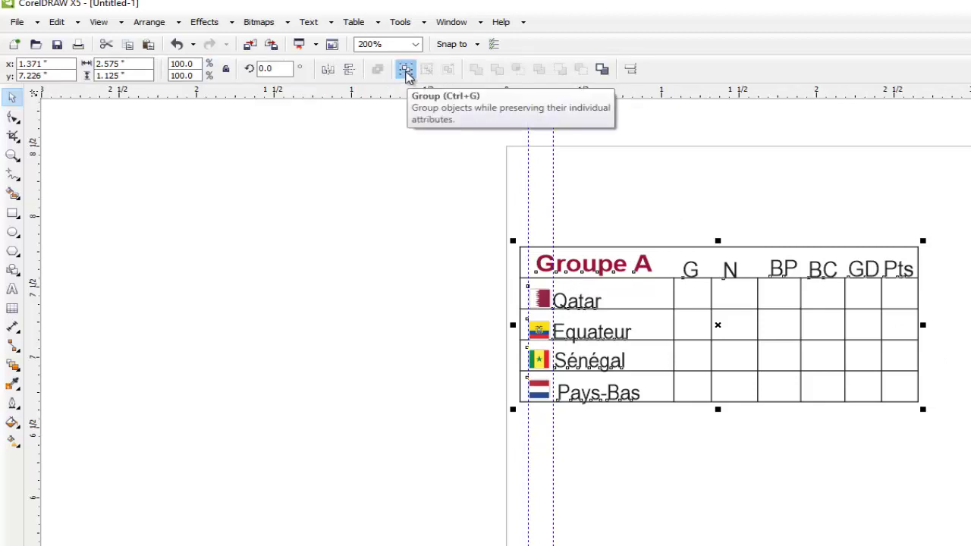
click(406, 69)
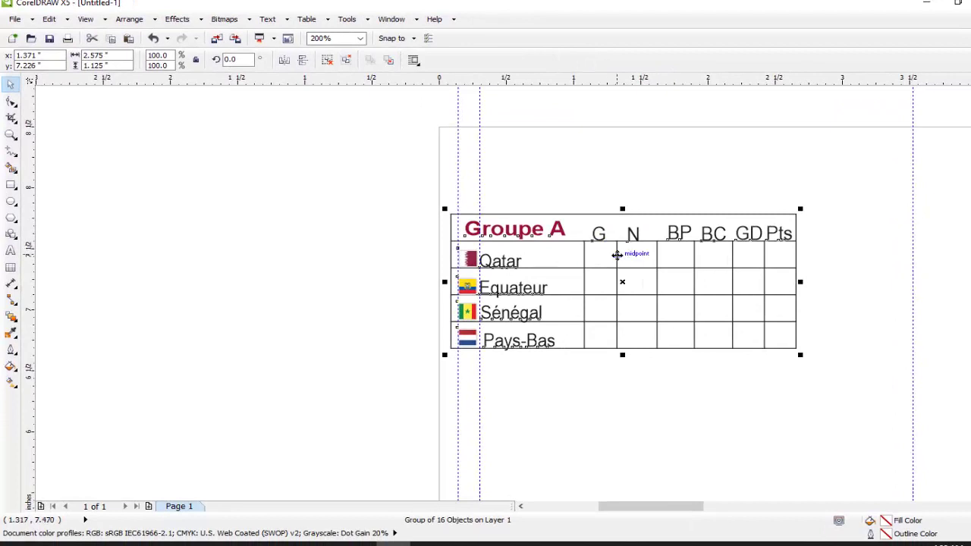
- Move the grouped table just past the second vertical guideline, centred at about x 1.62 in, y 7.15 in
drag(618, 255, 623, 324)
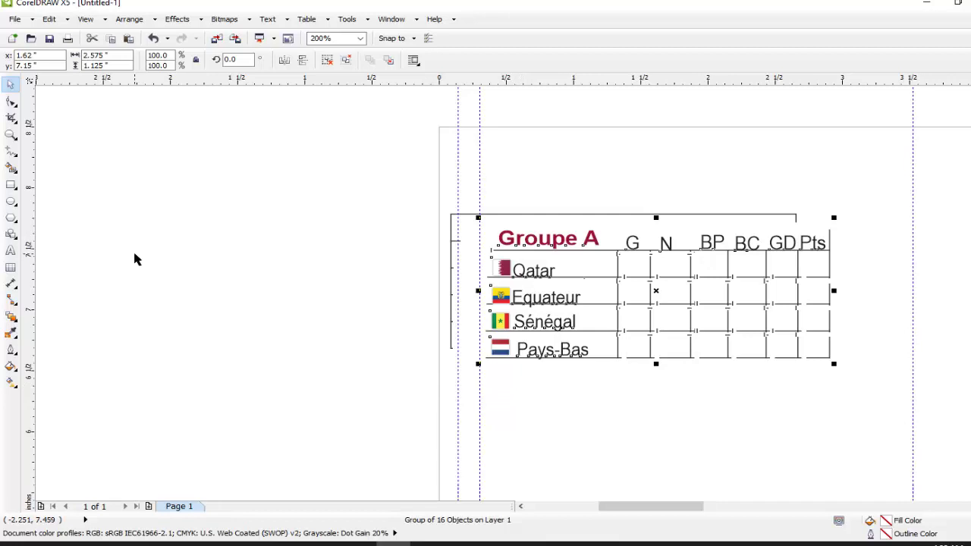
key(shift+F4)
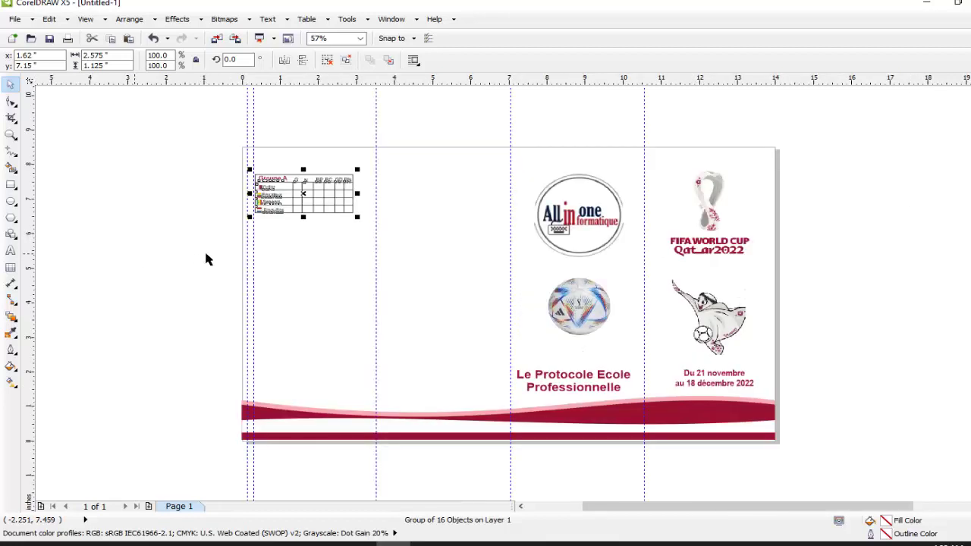
click(304, 251)
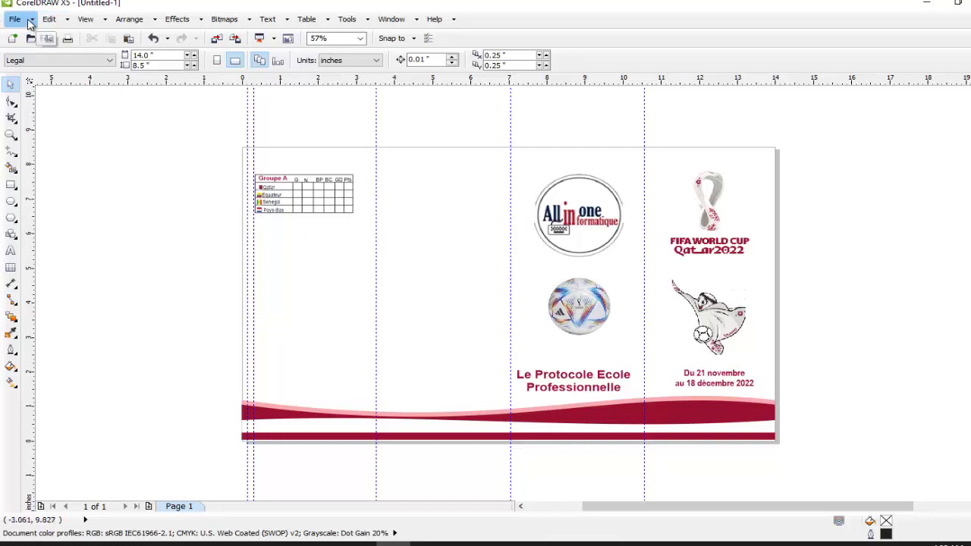
- Examine the Groupe A table up close and compare it with the reference image "Flyer1 coupe du monde 2022.jpg" in the image viewer
key(z)
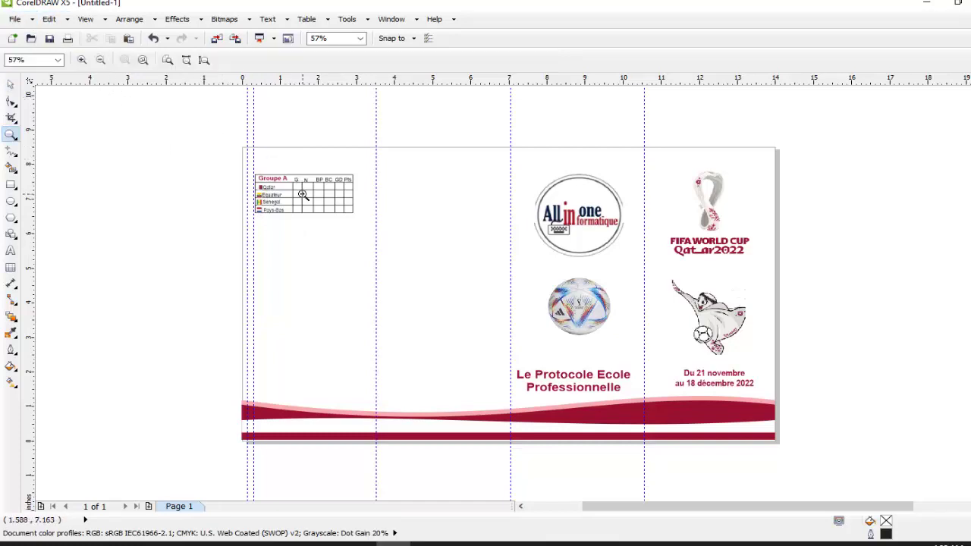
click(329, 204)
click(516, 283)
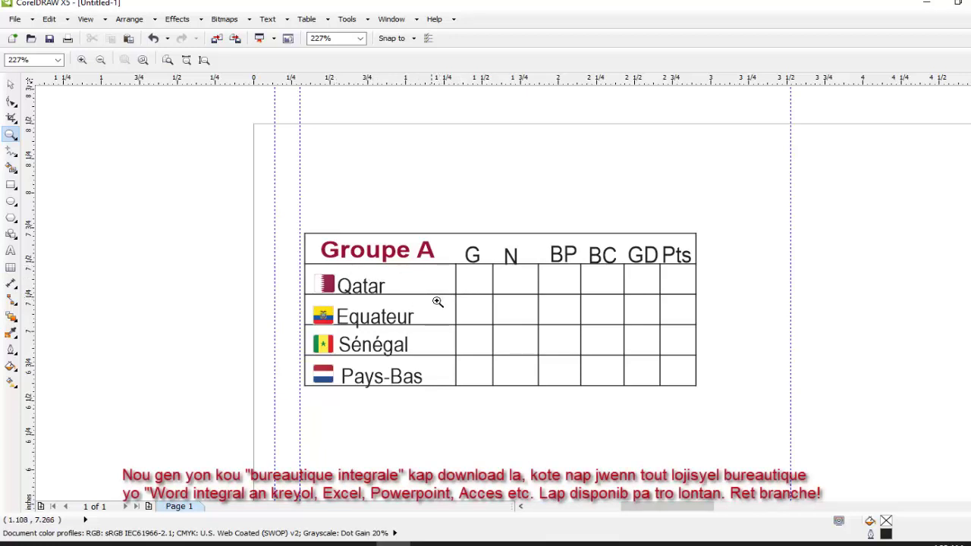
right_click(257, 218)
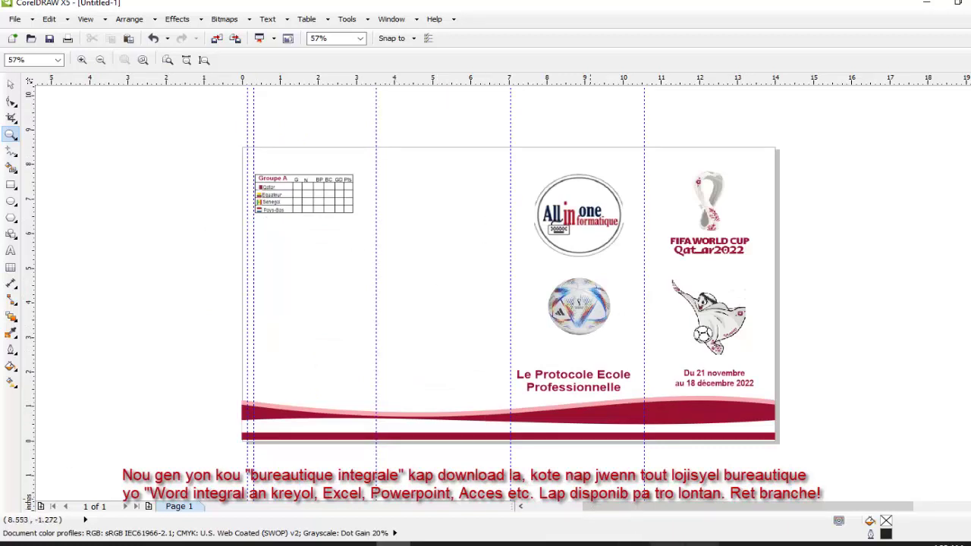
click(702, 543)
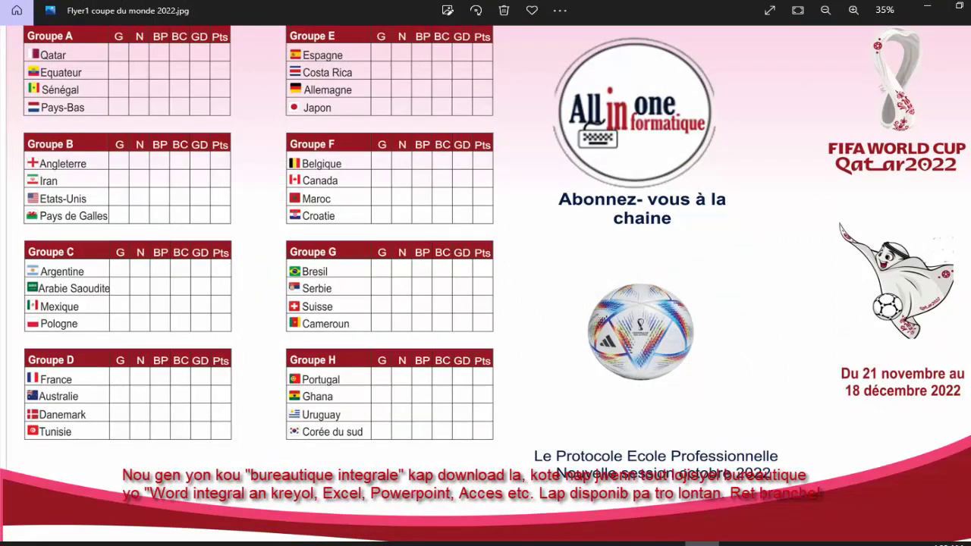
click(702, 544)
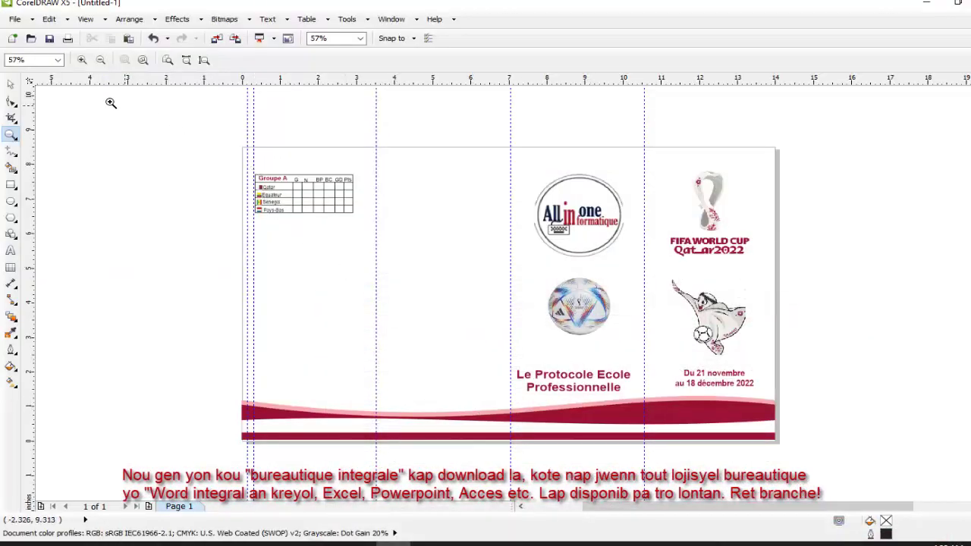
click(302, 211)
click(505, 262)
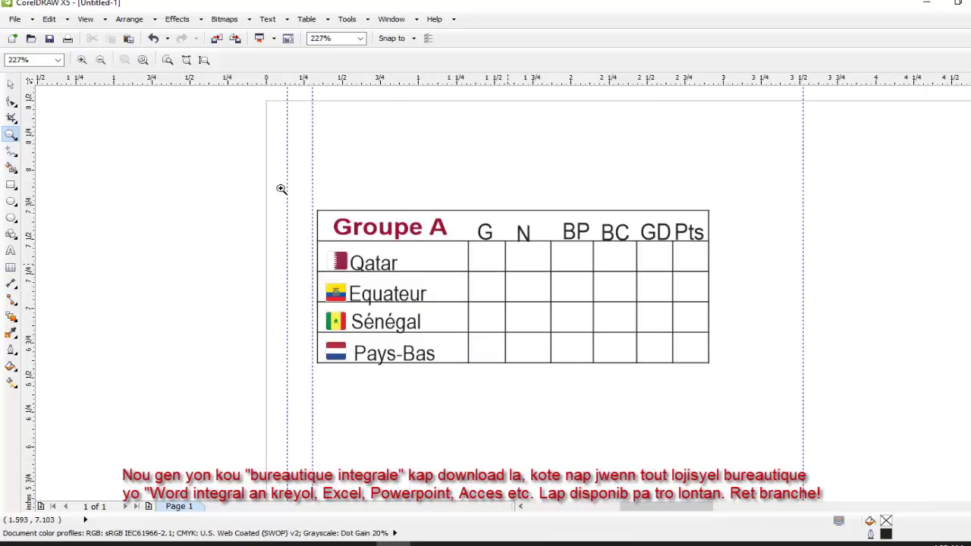
- Ungroup the Groupe A table so its table, texts and flags can be edited individually
click(11, 84)
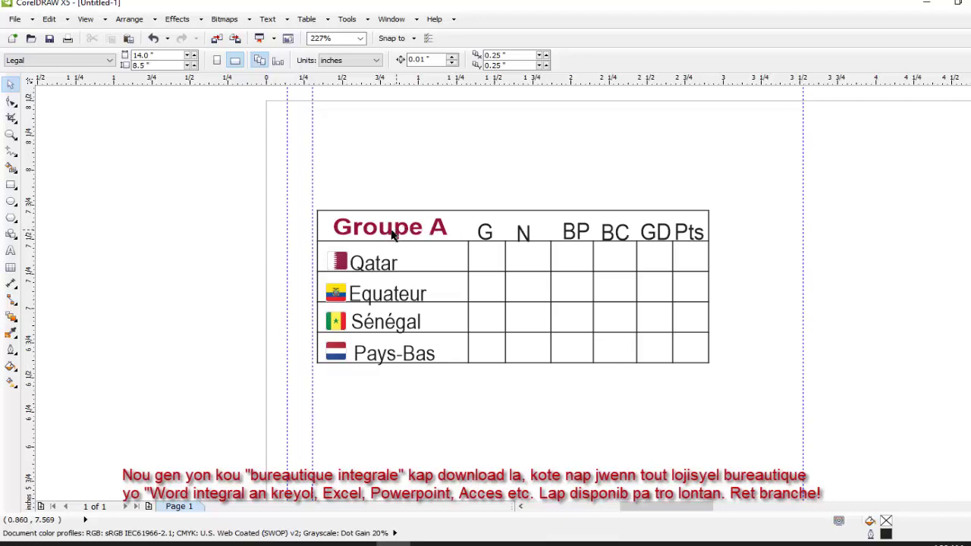
click(346, 265)
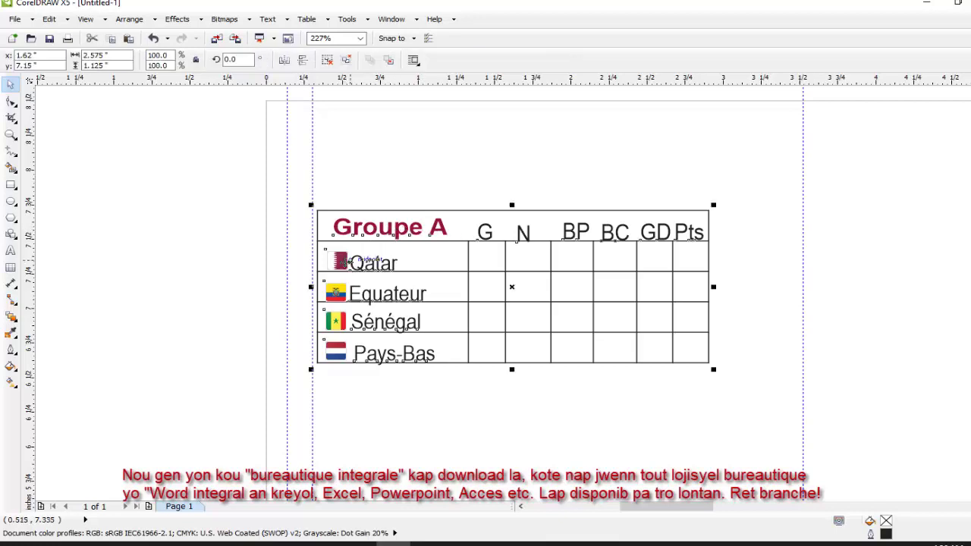
click(404, 197)
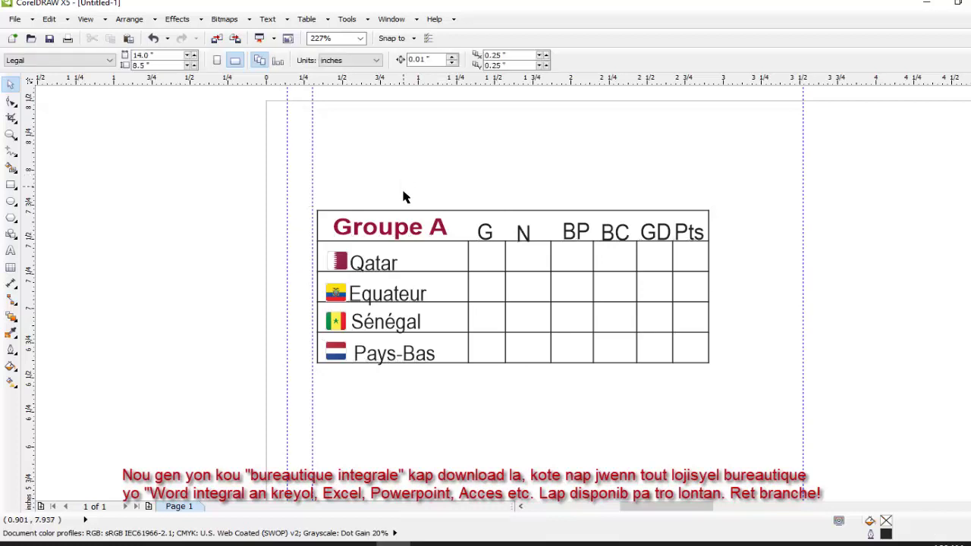
click(370, 236)
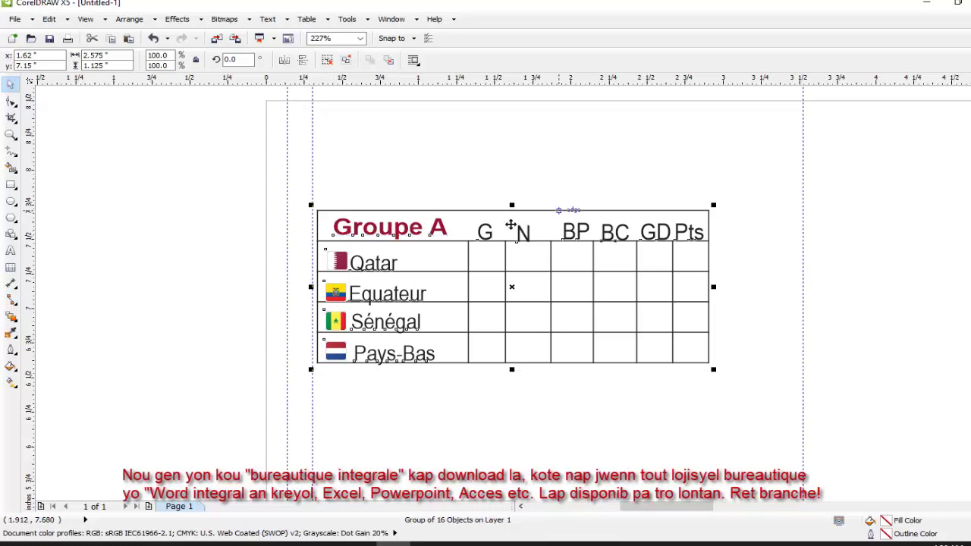
click(329, 65)
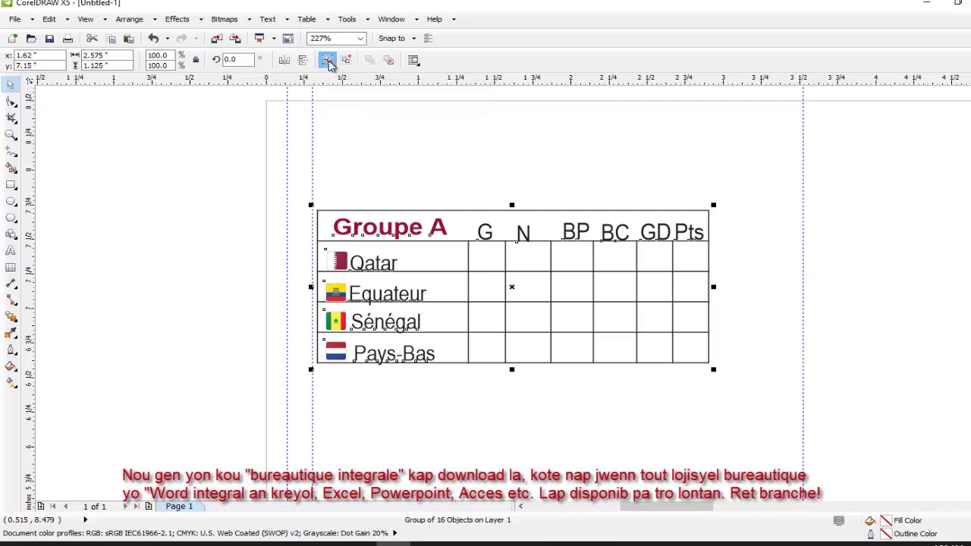
click(388, 160)
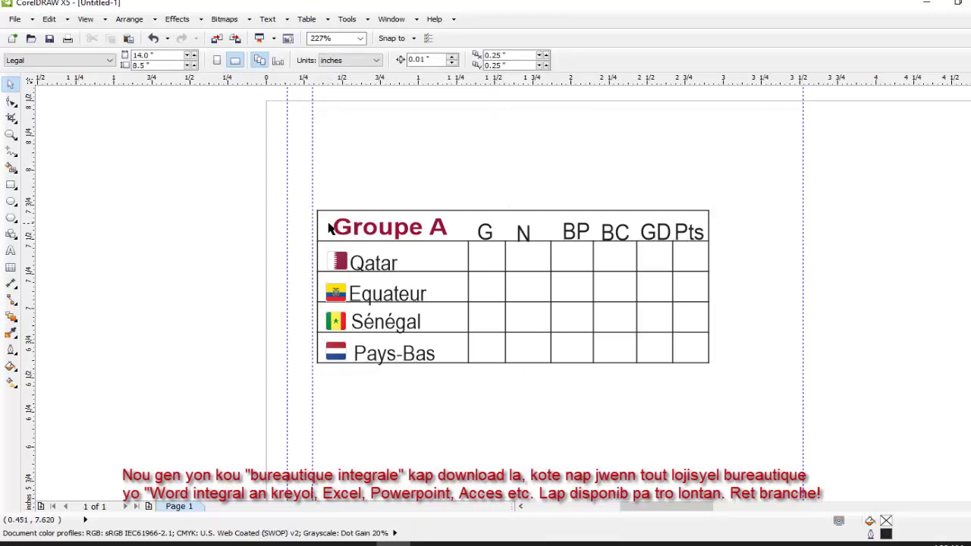
click(454, 264)
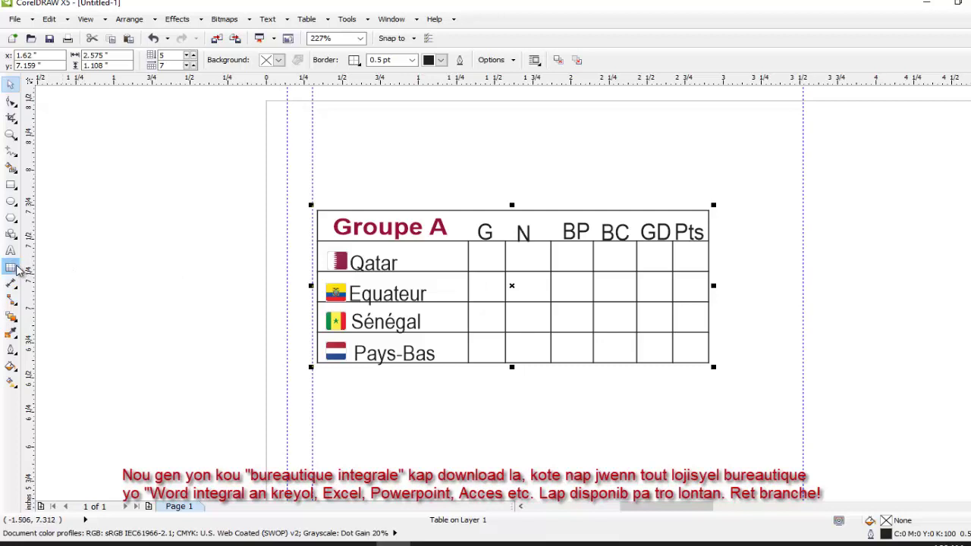
click(16, 271)
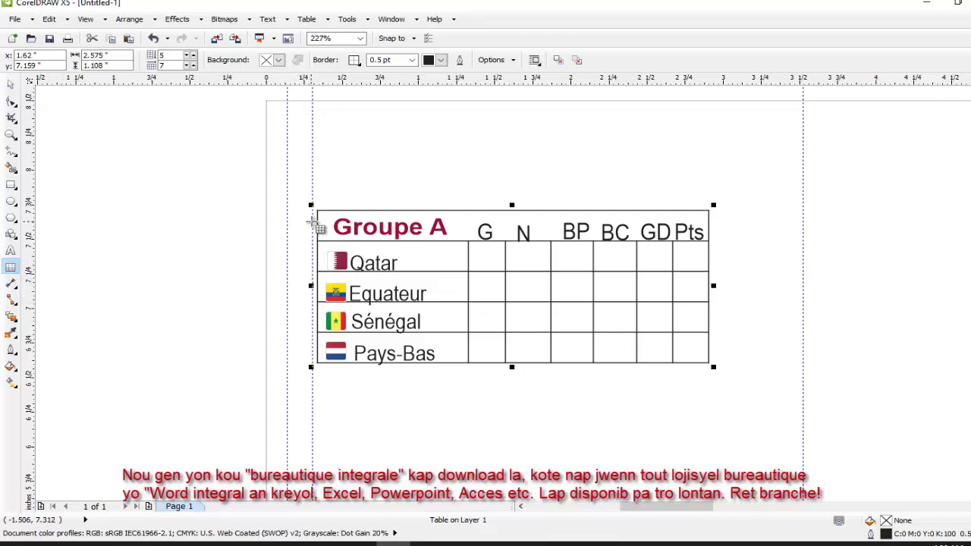
click(314, 221)
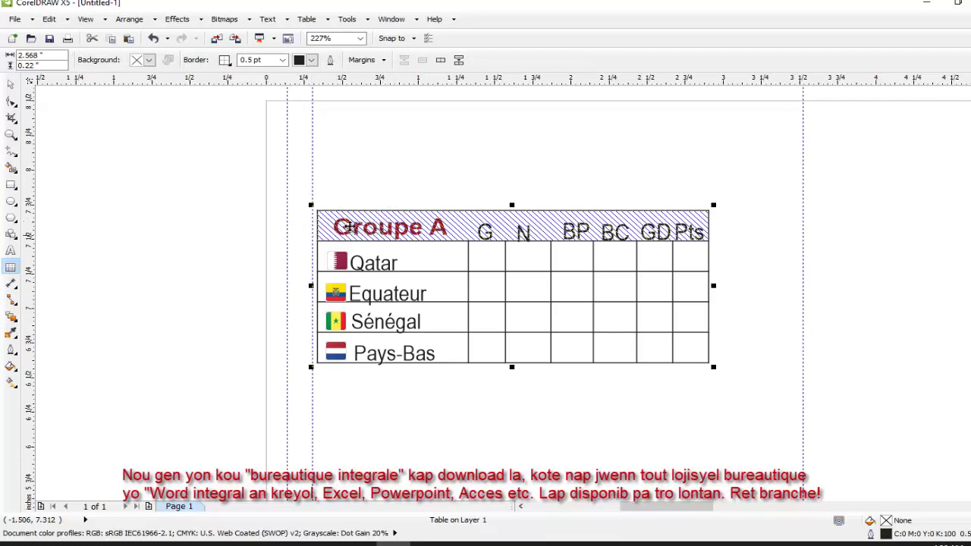
click(14, 84)
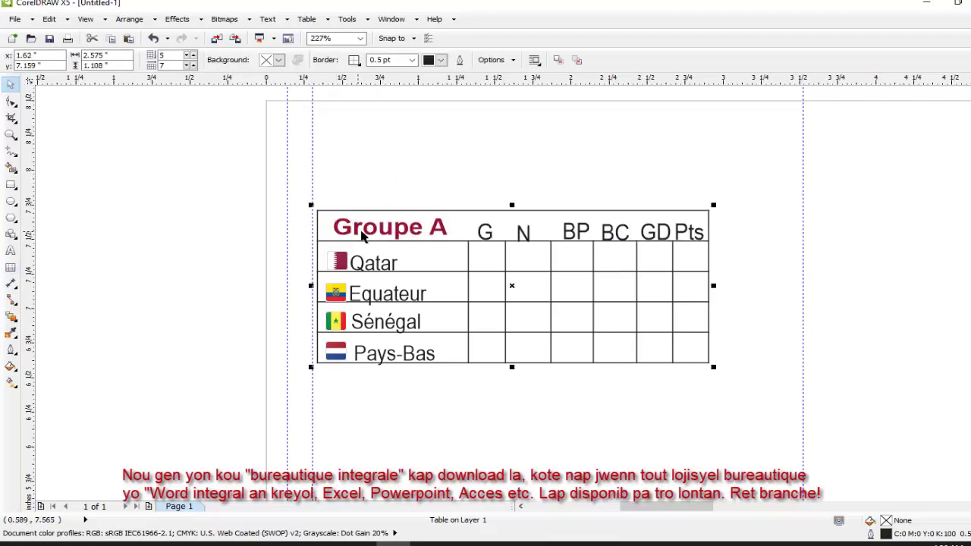
click(367, 233)
click(281, 230)
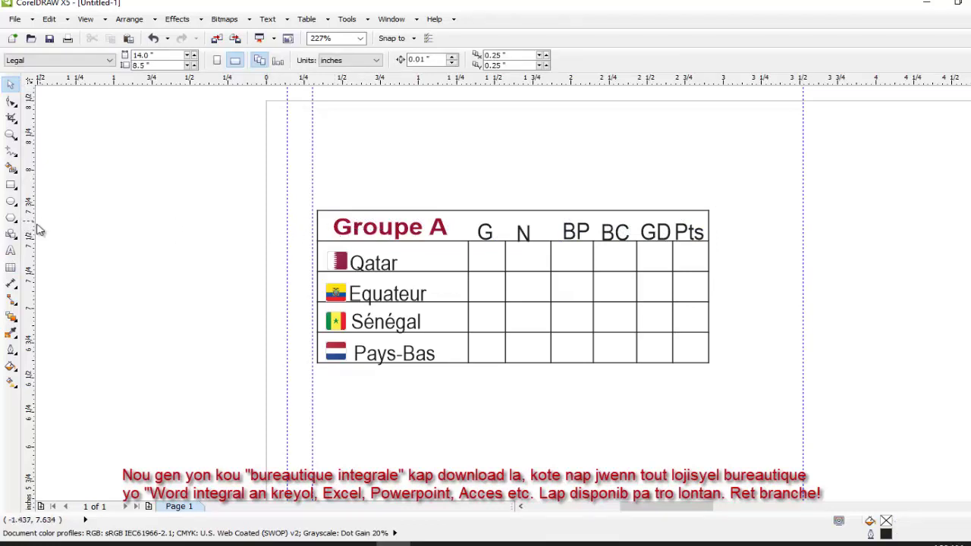
- Change the fill colour of the "Groupe A" heading text to white
double_click(346, 236)
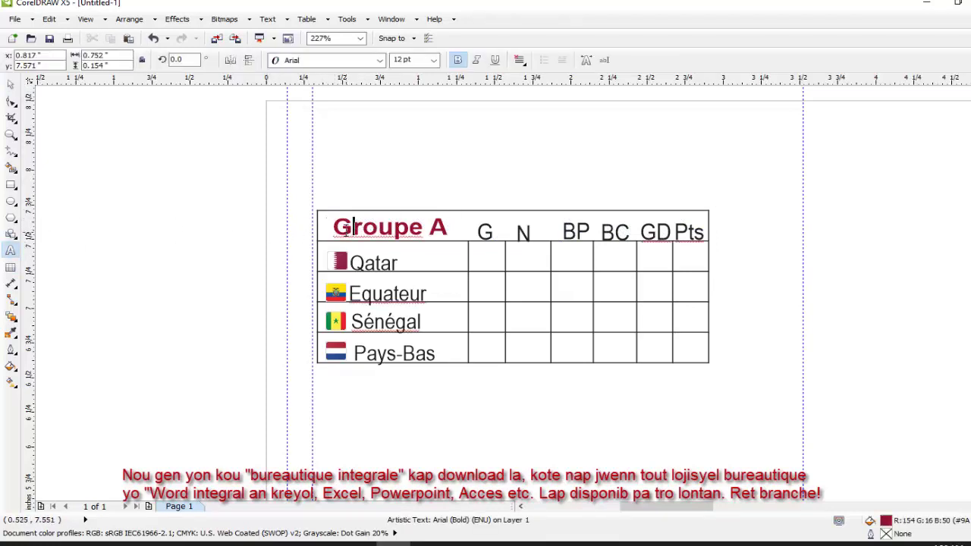
double_click(341, 229)
triple_click(345, 228)
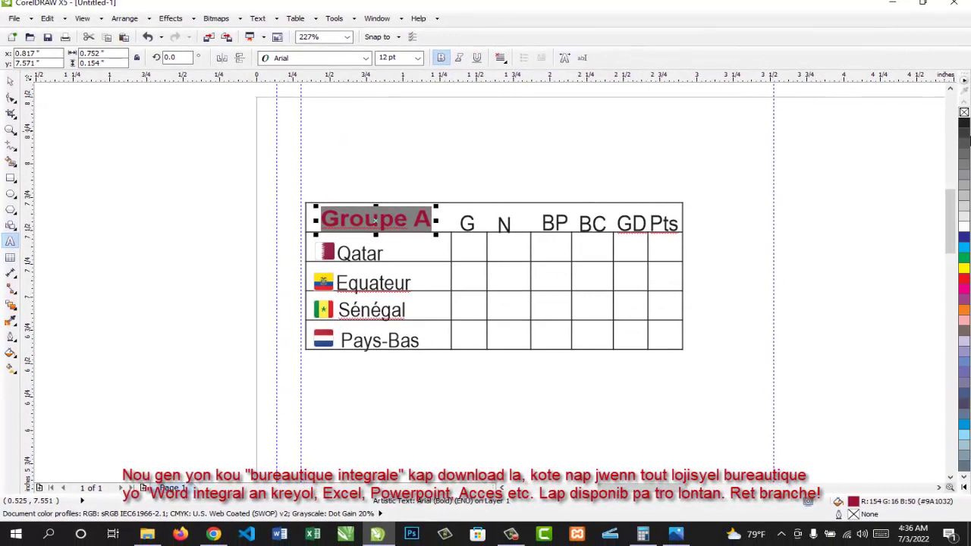
click(964, 226)
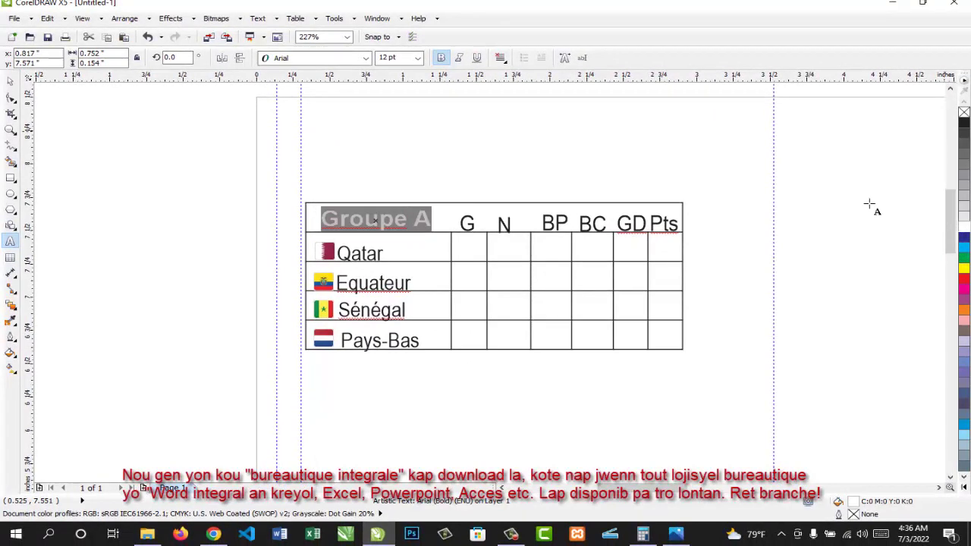
click(11, 81)
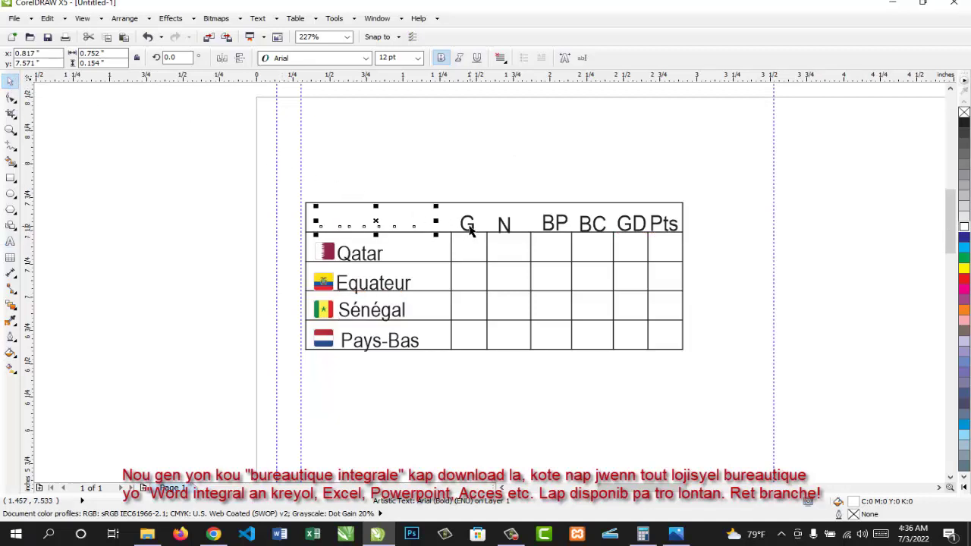
- Select the whole header row of the Groupe A table with the Table tool
click(469, 228)
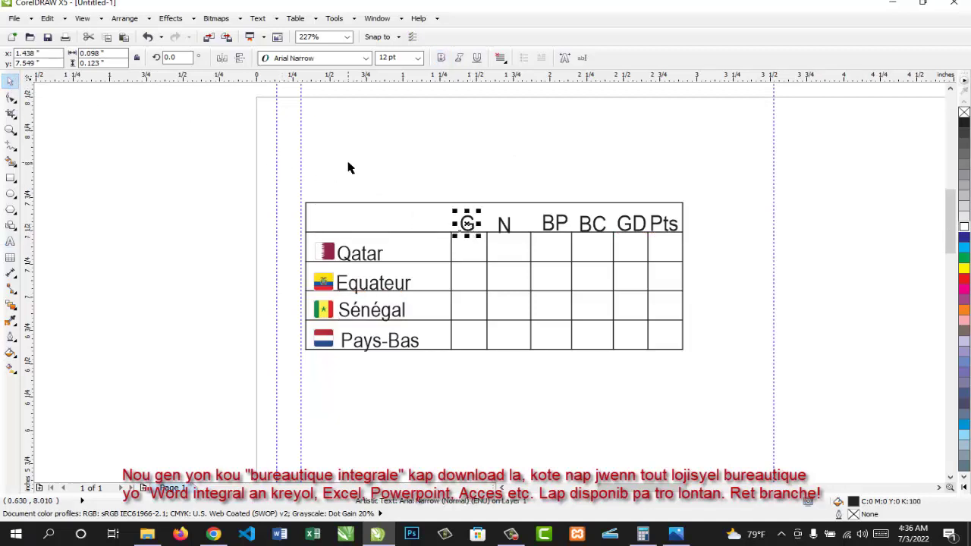
click(331, 199)
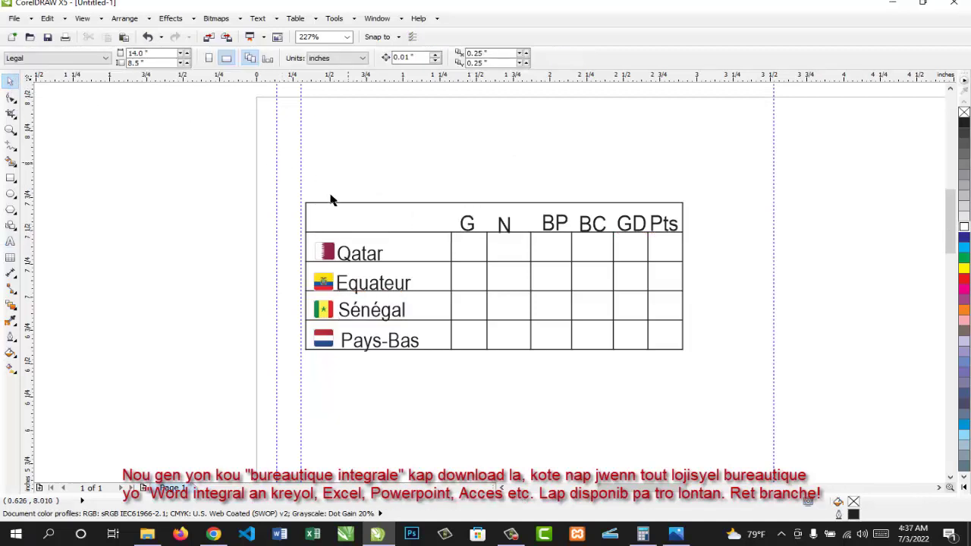
click(479, 302)
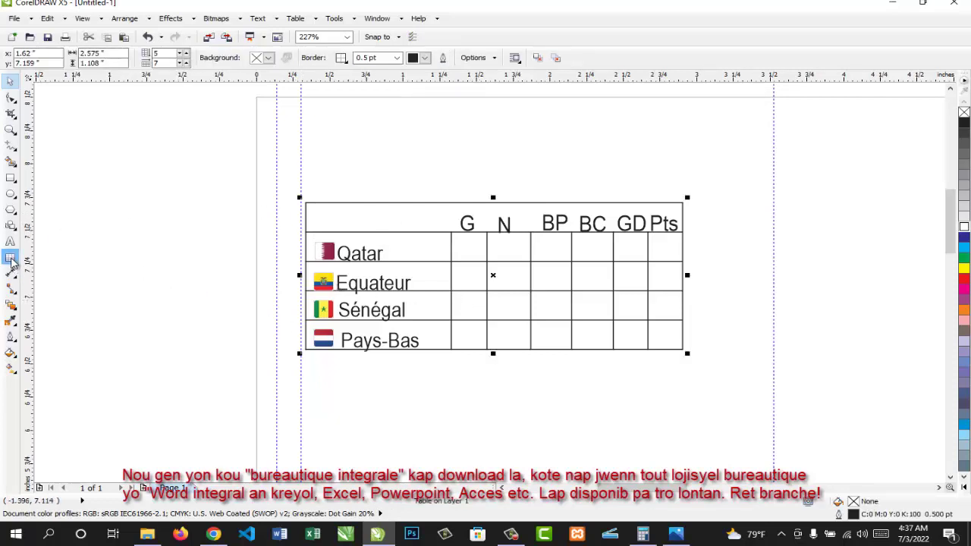
click(10, 258)
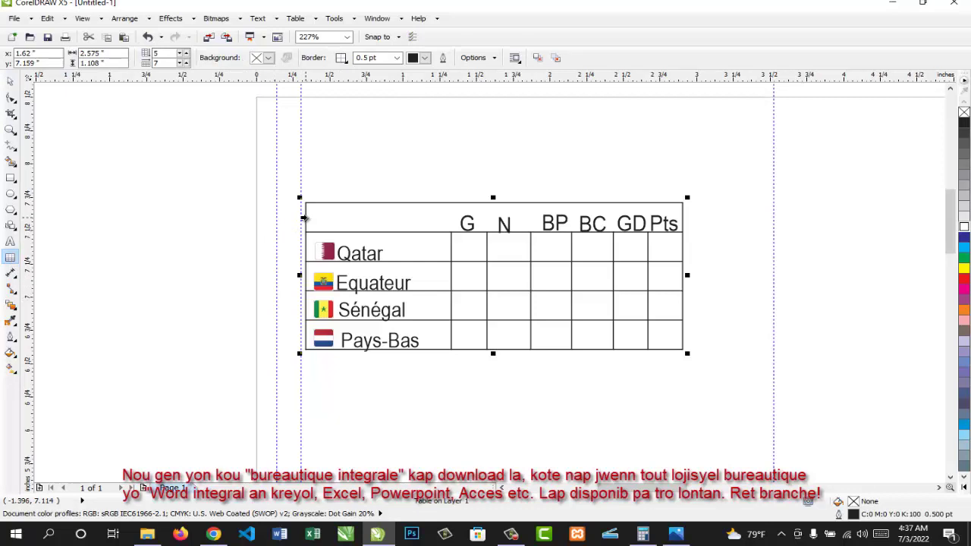
click(304, 218)
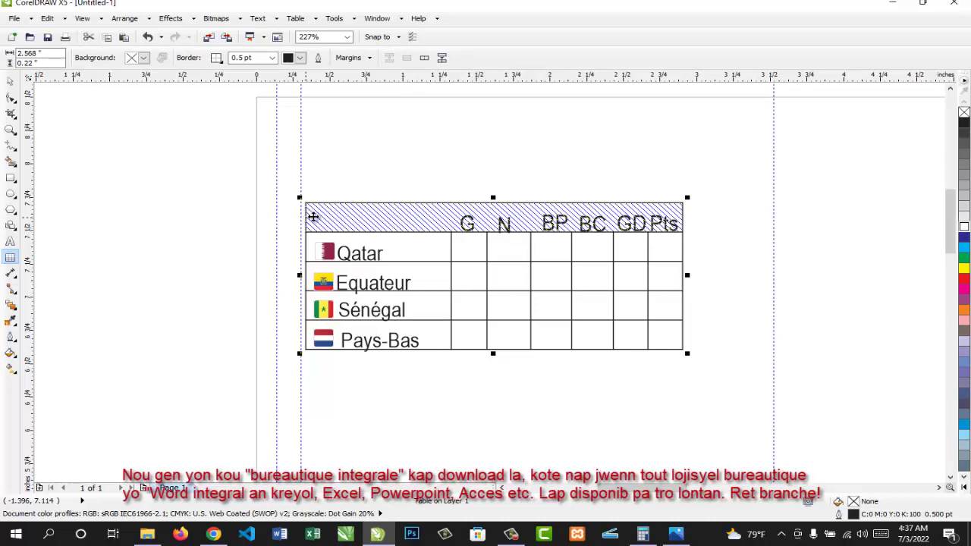
- Fill the Groupe A table's header row with the maroon sampled from the Qatar flag using the Color Eyedropper
click(13, 336)
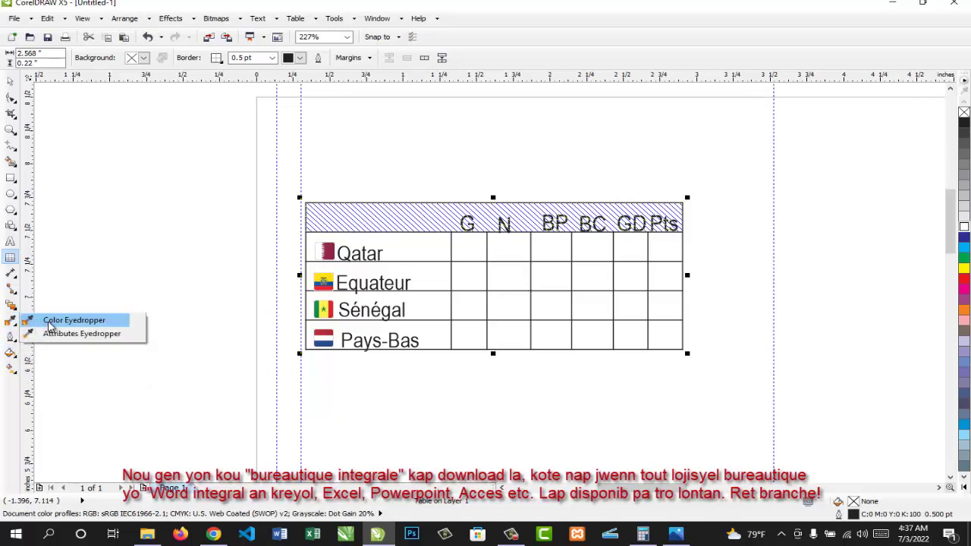
click(49, 322)
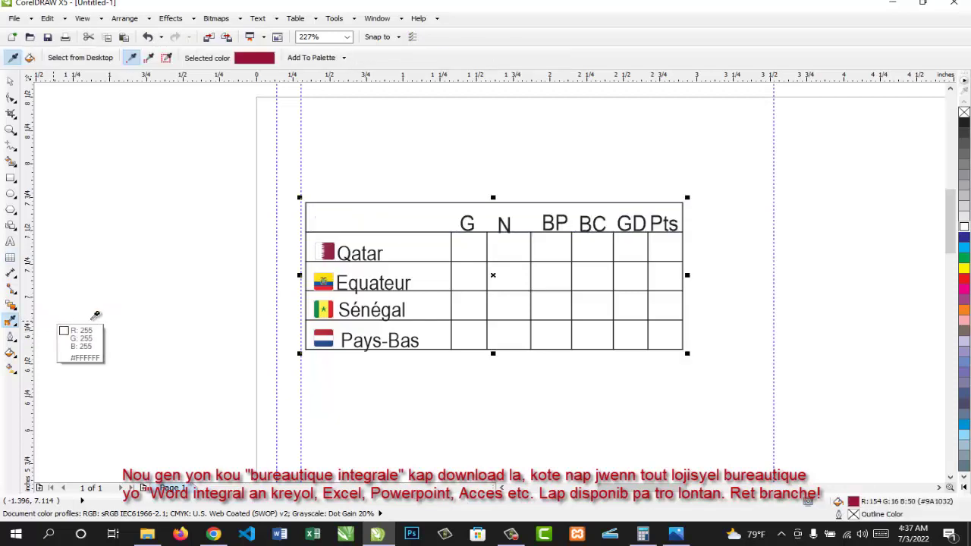
click(326, 247)
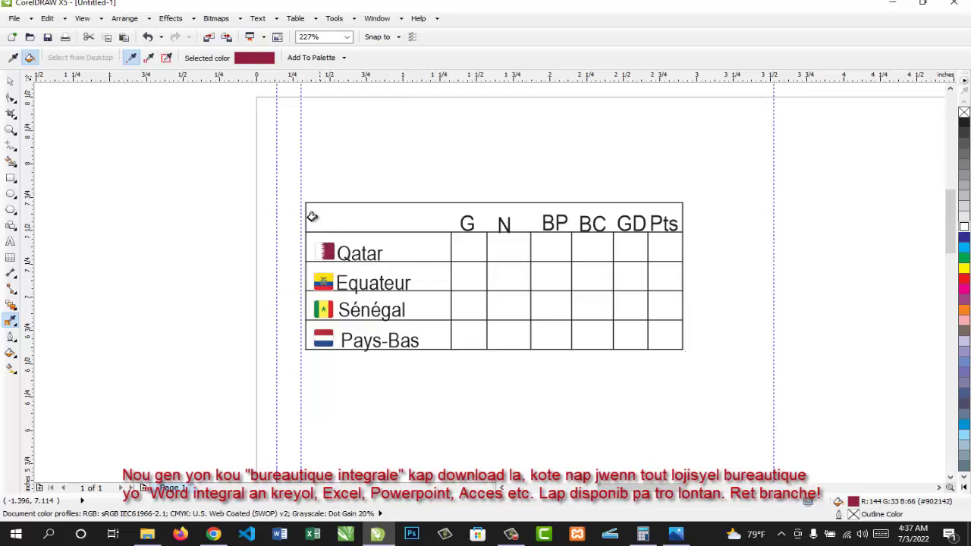
click(313, 218)
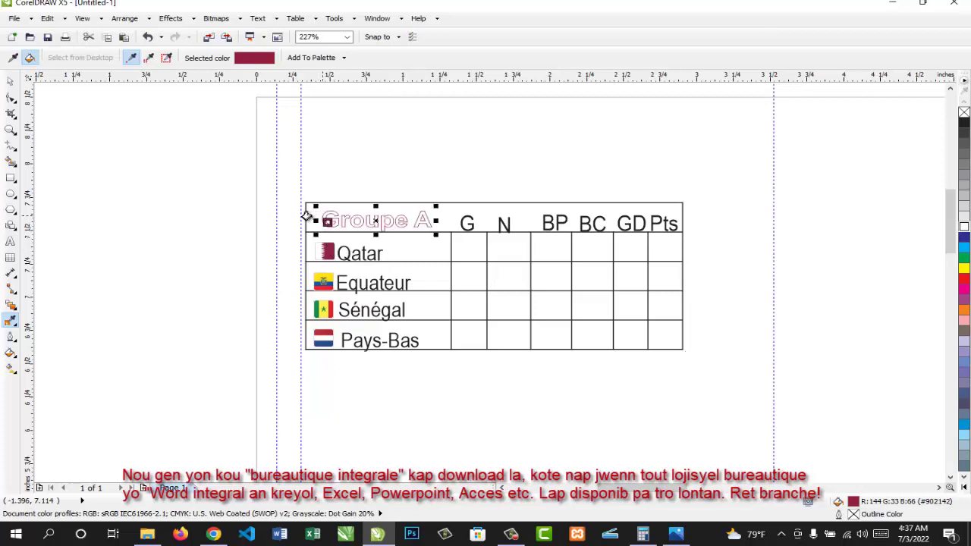
key(ctrl+z)
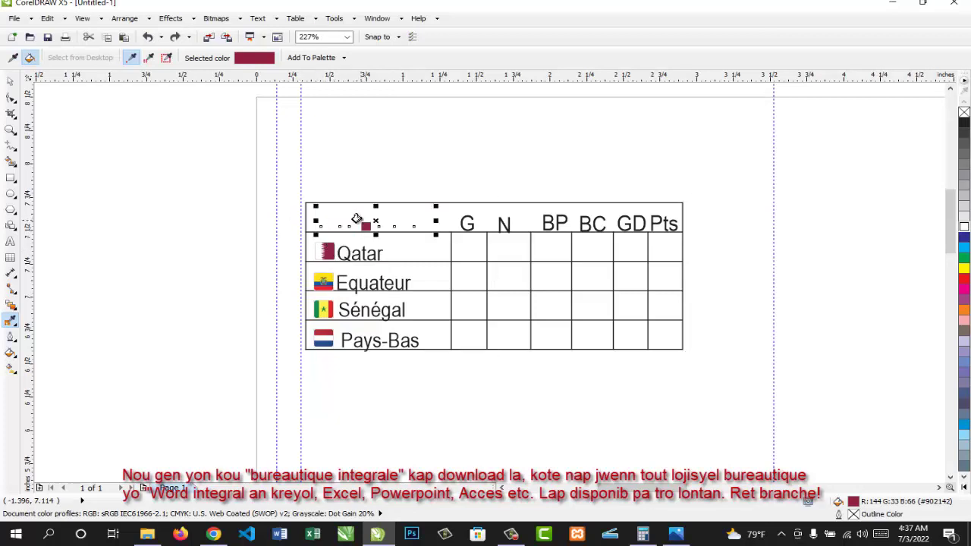
click(529, 207)
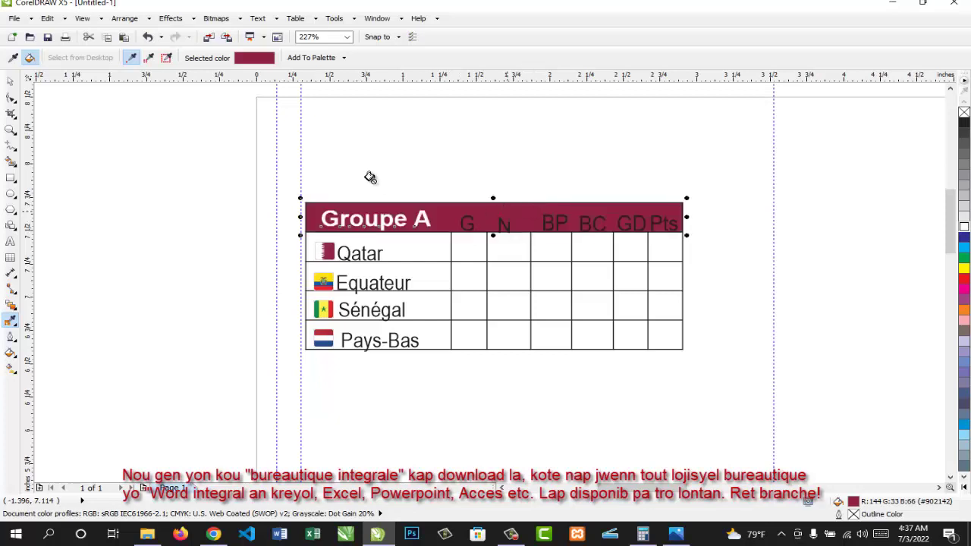
click(11, 81)
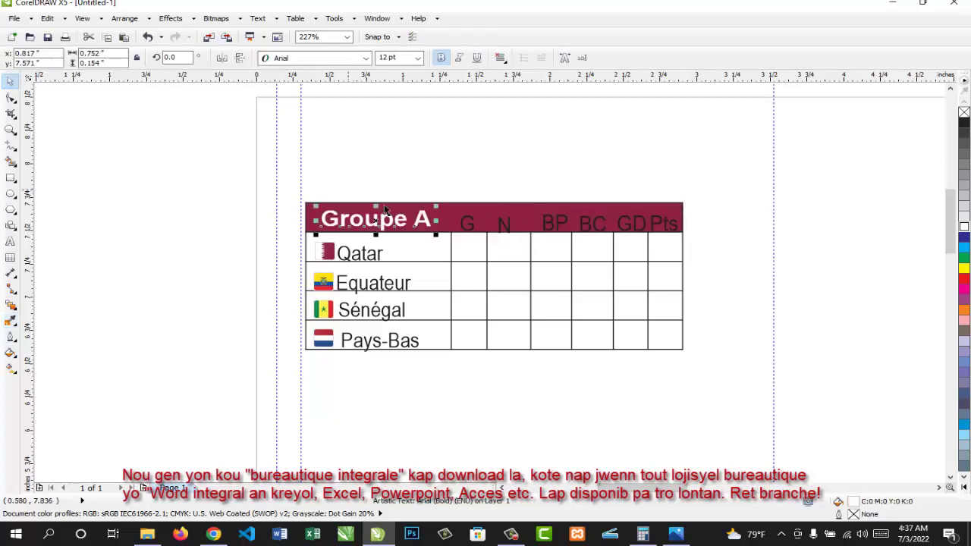
click(445, 195)
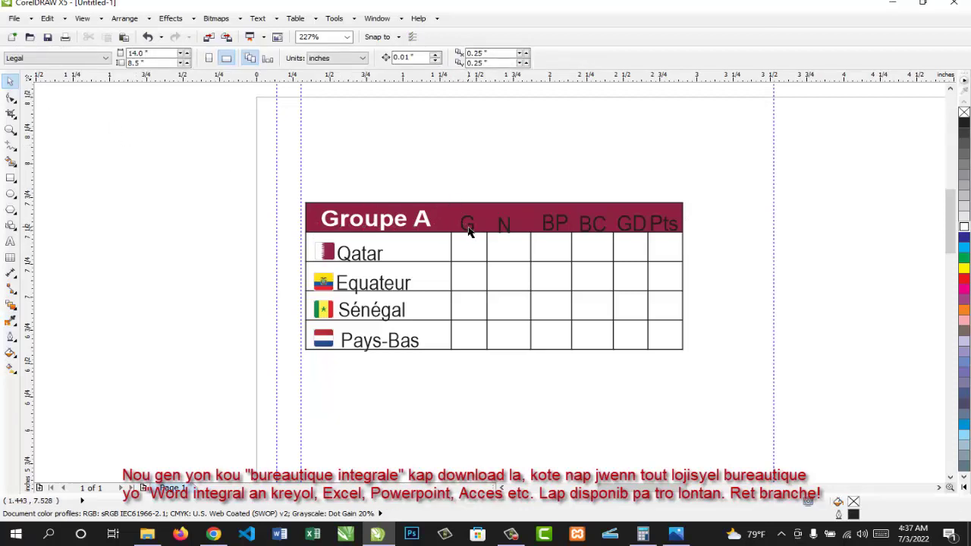
- Change the text colour of the column headings G, N and BP to white
click(469, 231)
double_click(455, 220)
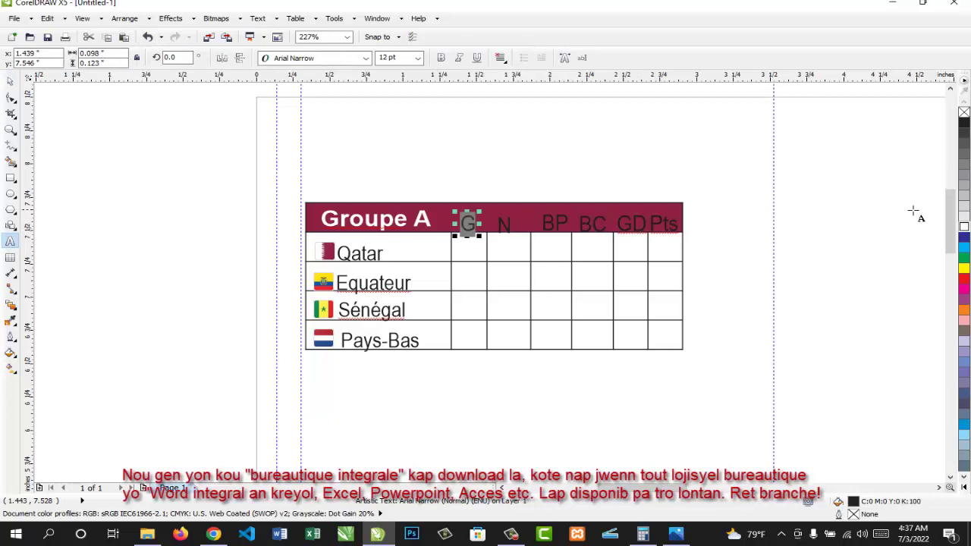
click(965, 227)
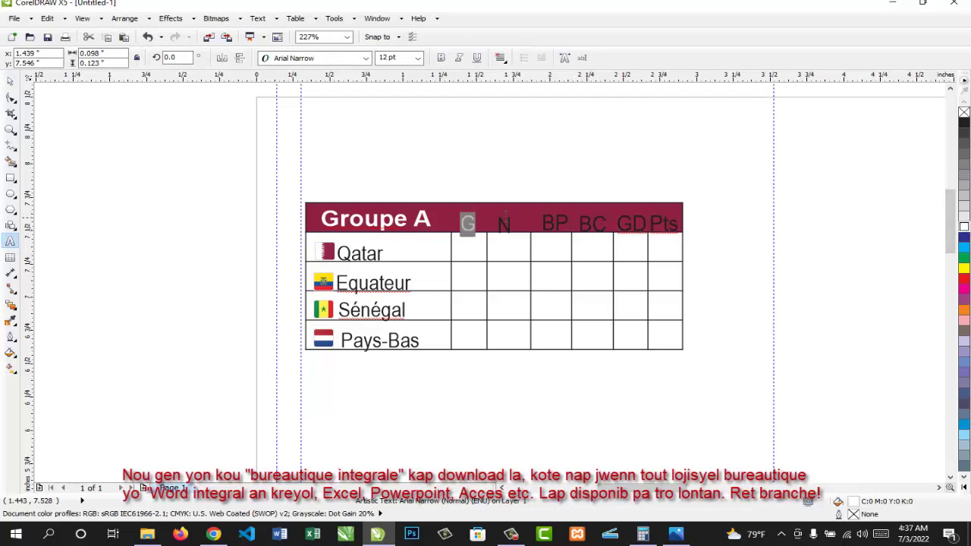
double_click(504, 223)
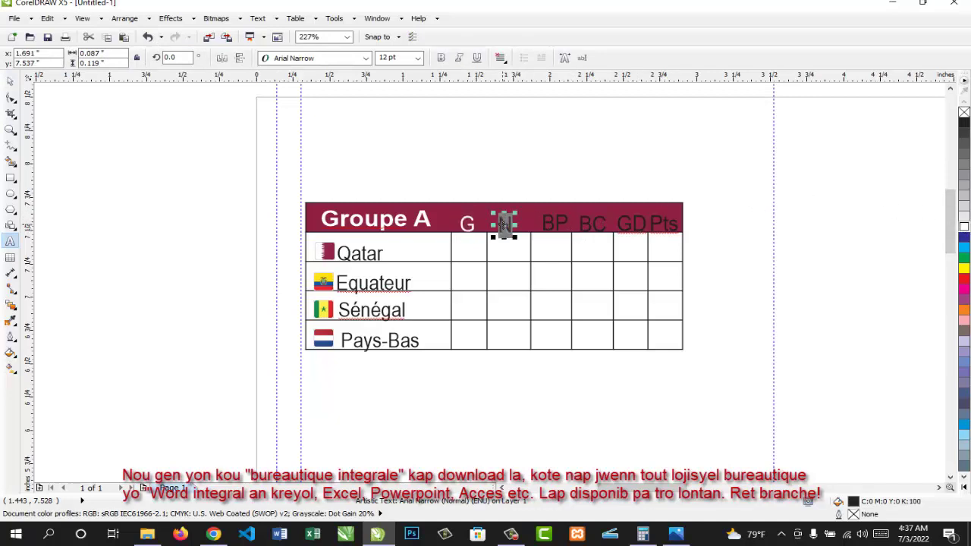
click(965, 227)
double_click(561, 220)
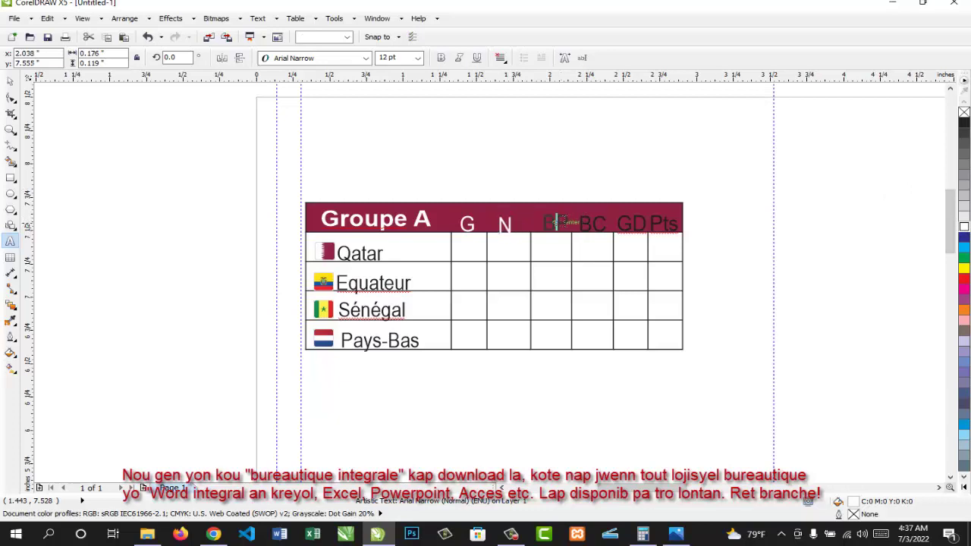
click(965, 226)
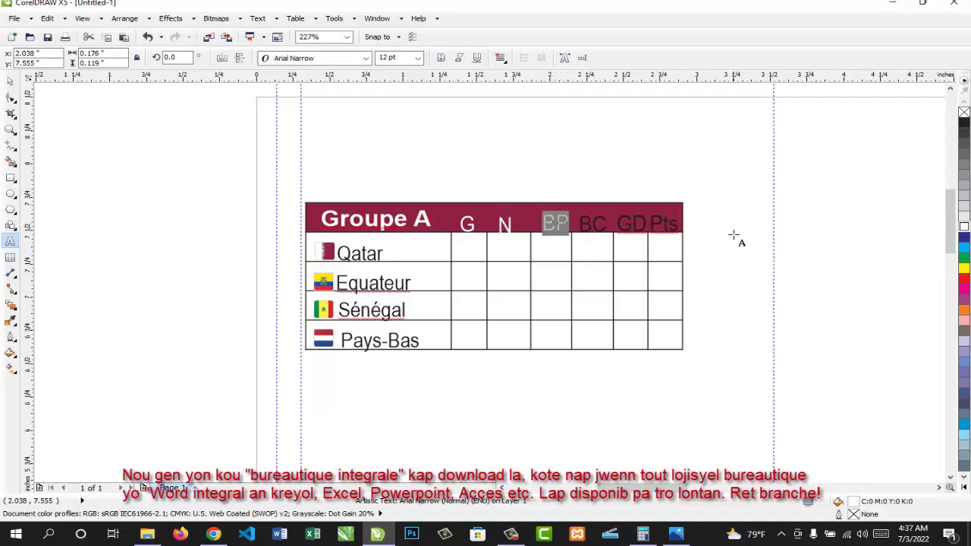
- Change the text colour of the column headings BC, GD and Pts to white
double_click(597, 223)
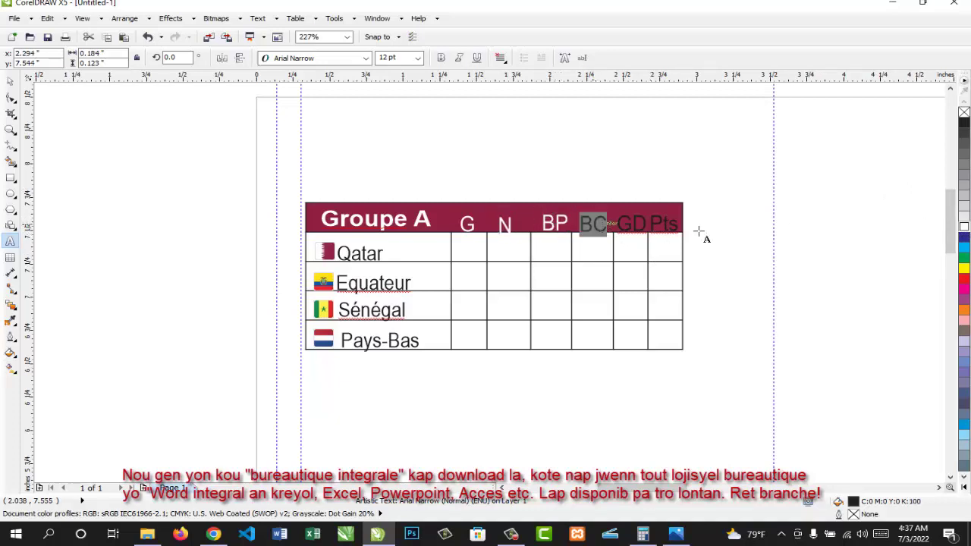
click(966, 227)
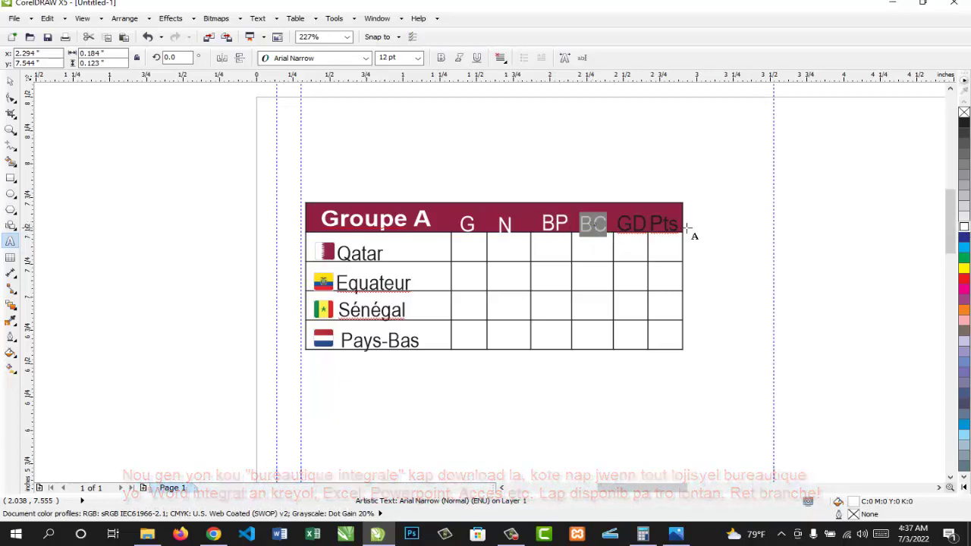
double_click(638, 223)
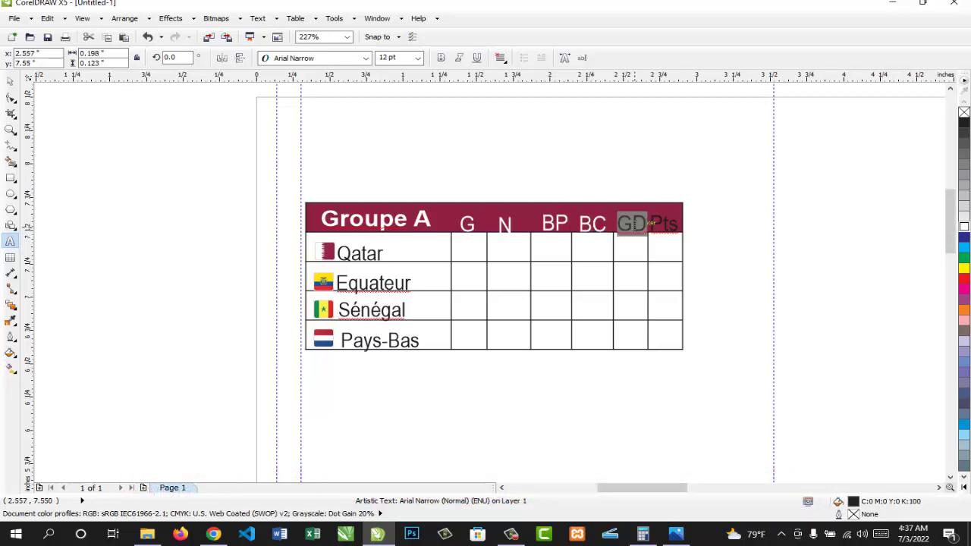
click(965, 226)
double_click(674, 222)
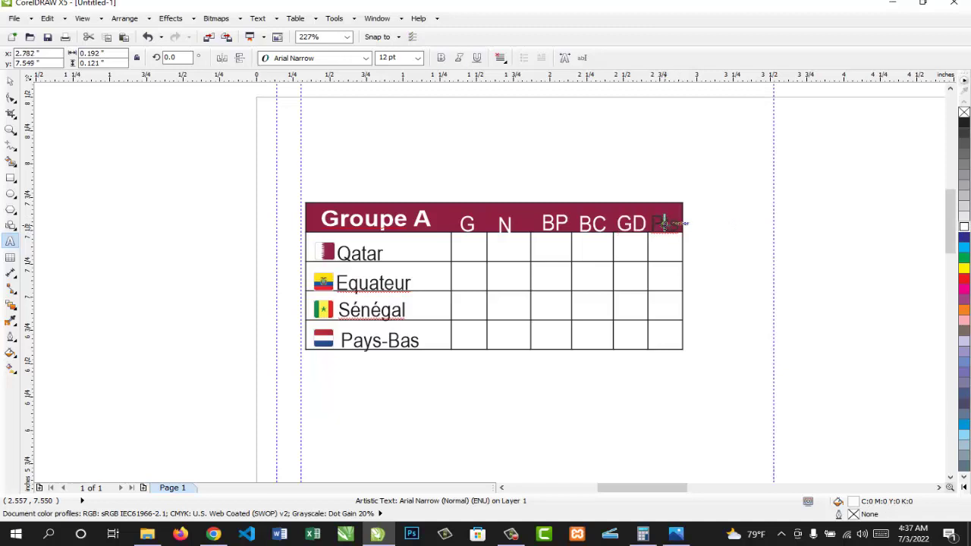
click(965, 226)
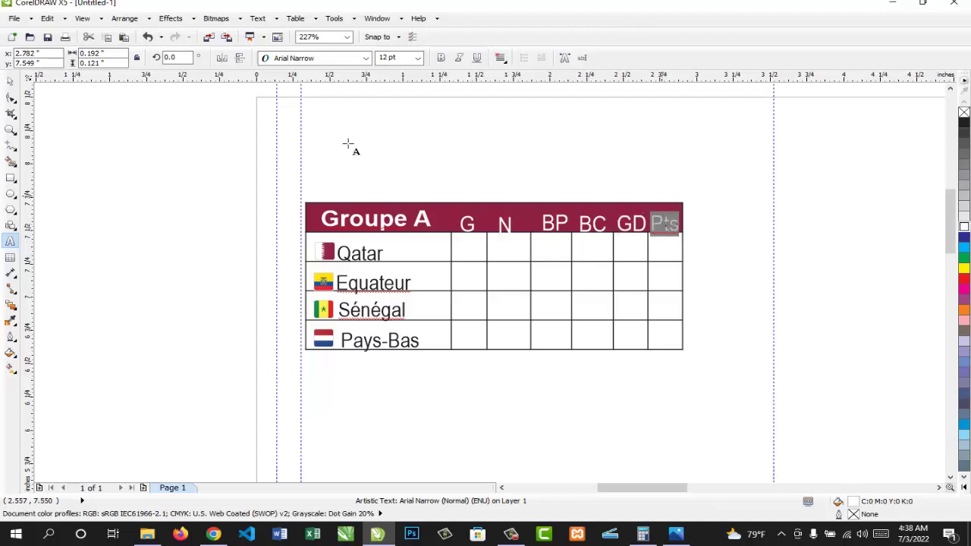
click(11, 81)
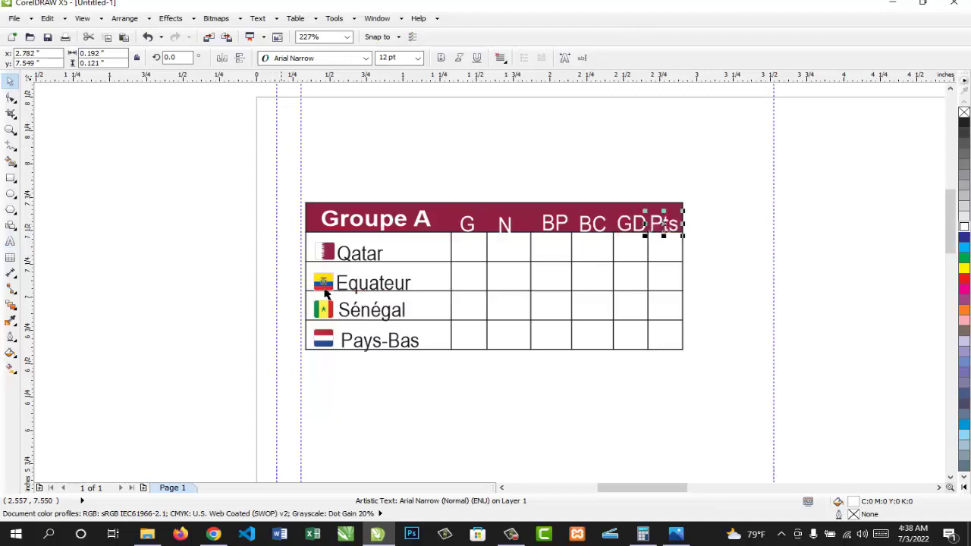
- Add a page-sized background rectangle and fill it with light pink (C0 M40 Y20 K0), following the reference flyer
key(shift+F4)
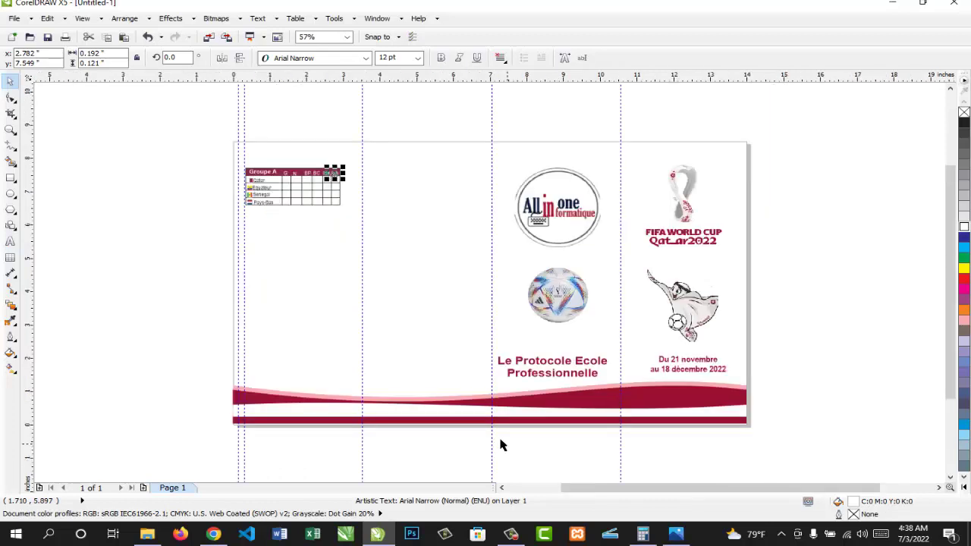
click(674, 536)
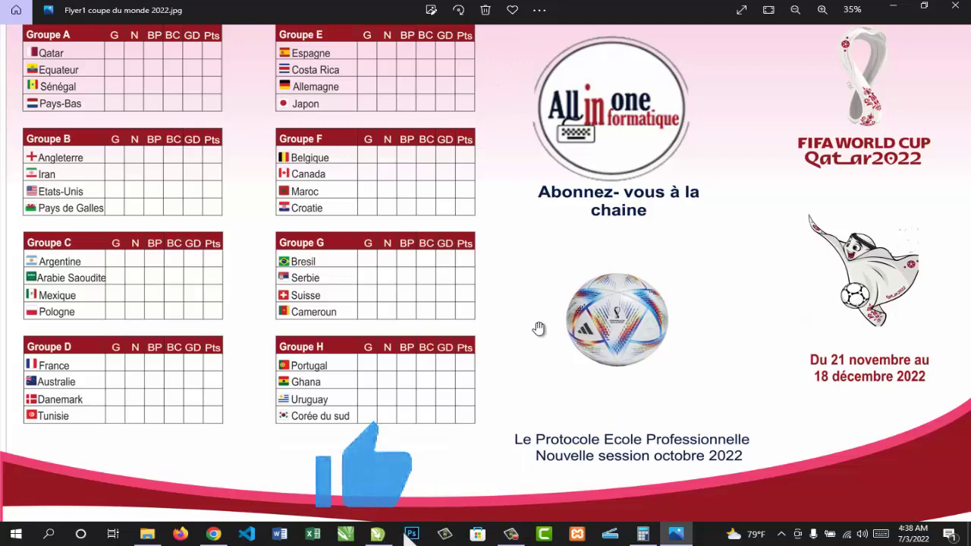
click(676, 535)
click(135, 204)
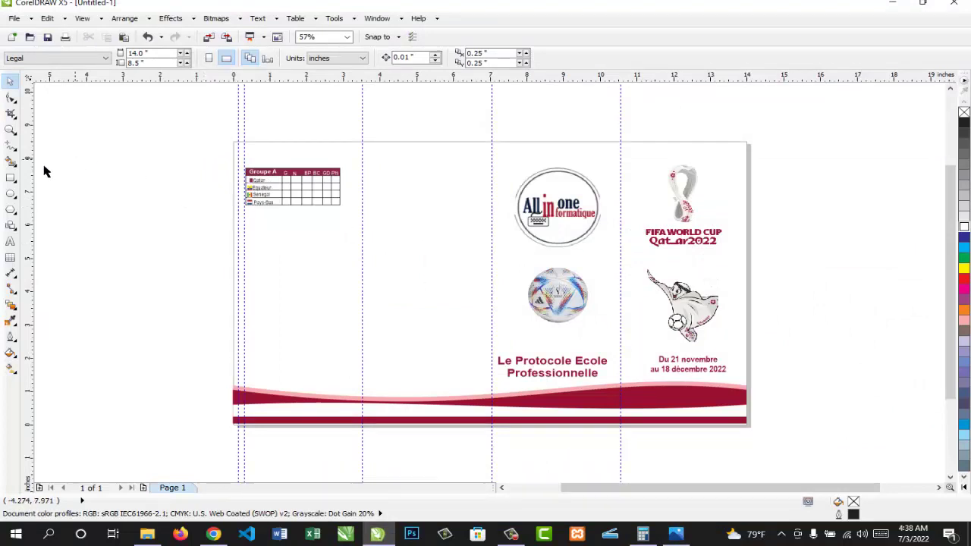
double_click(11, 178)
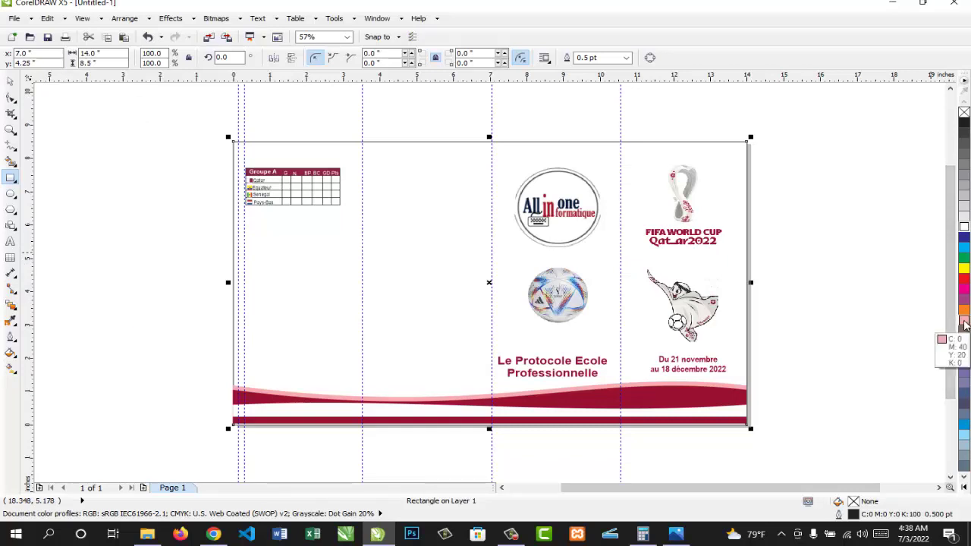
click(964, 321)
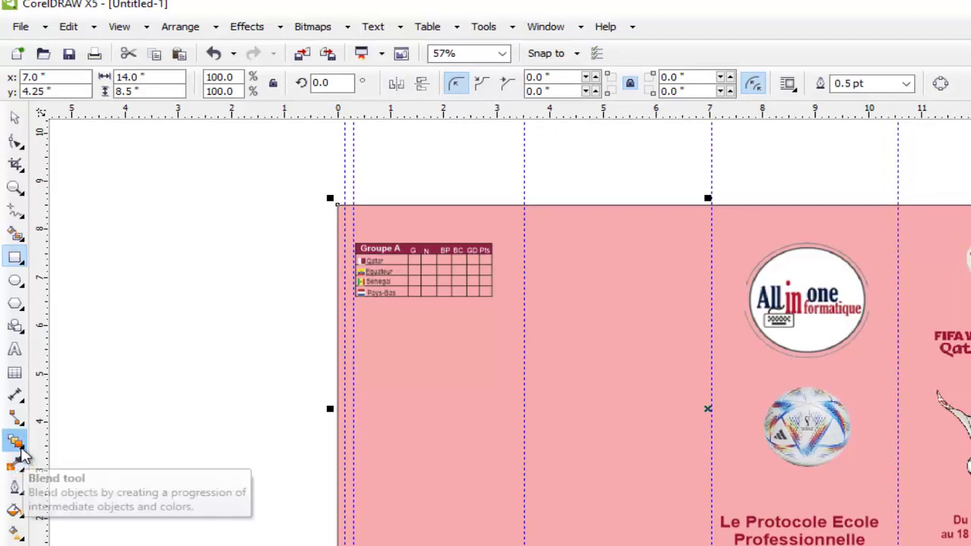
- Apply a linear transparency to the pink rectangle, fading downward from the page's upper edge to about y 5.8 in, and preview the page full screen
click(23, 448)
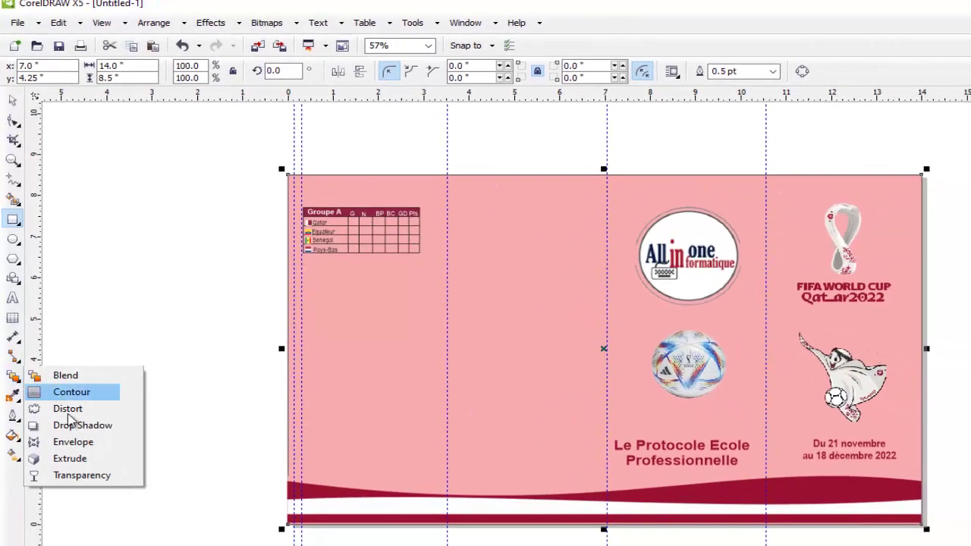
click(65, 476)
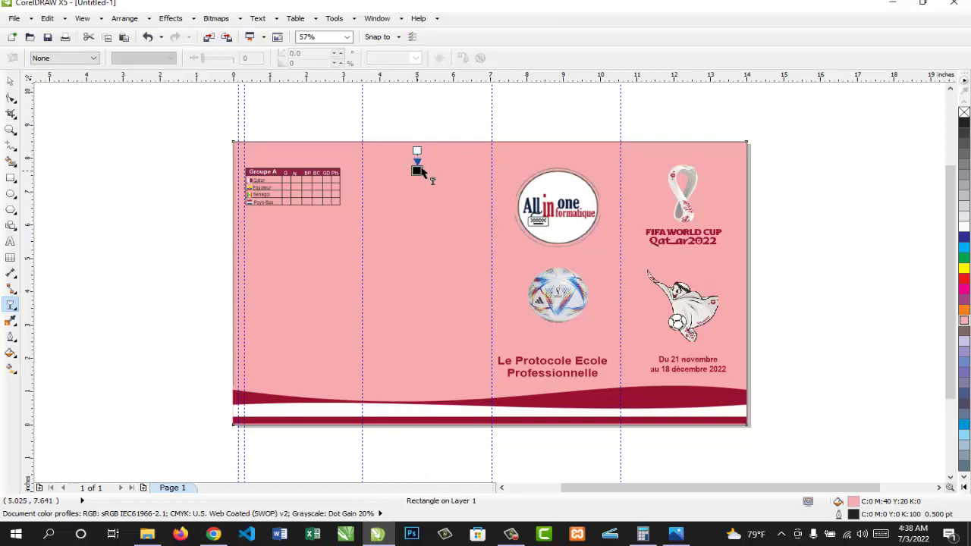
drag(420, 170, 418, 230)
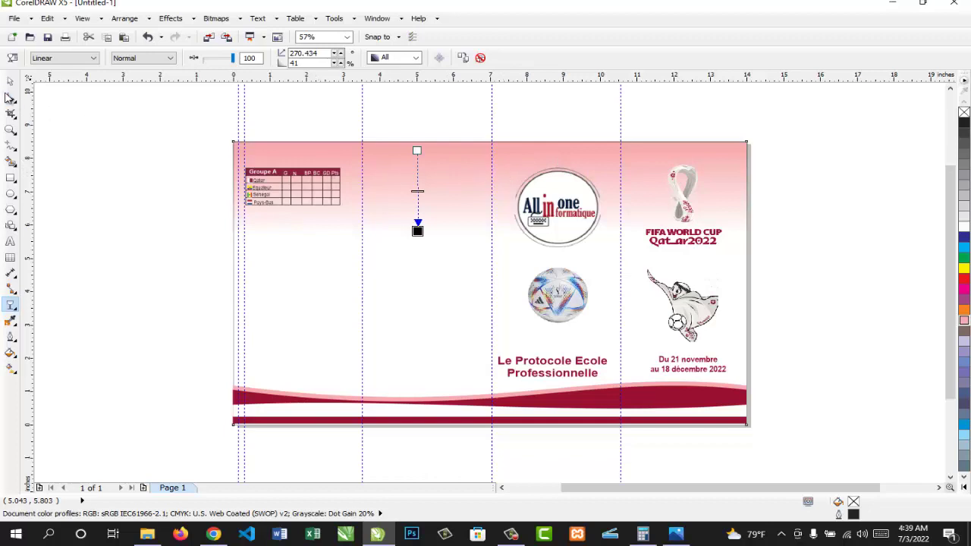
click(9, 80)
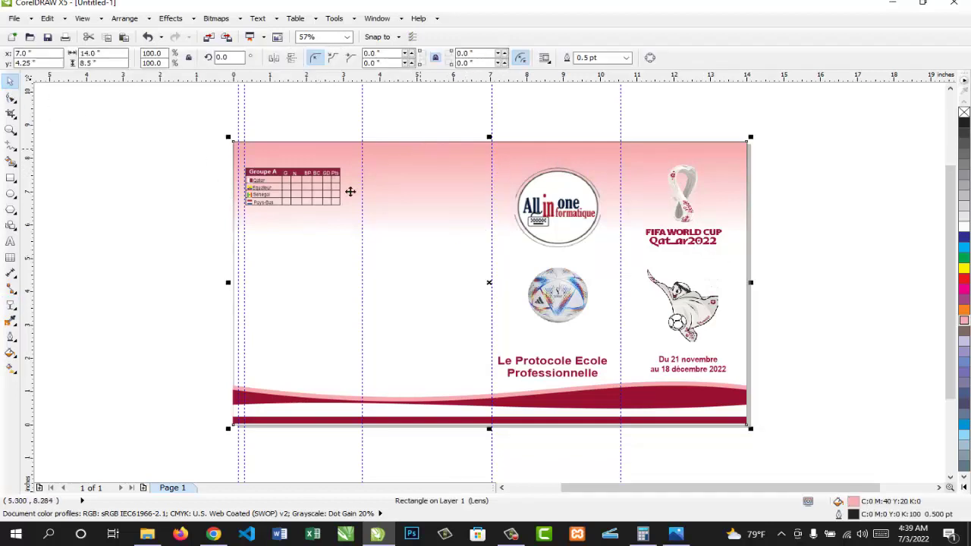
right_click(158, 214)
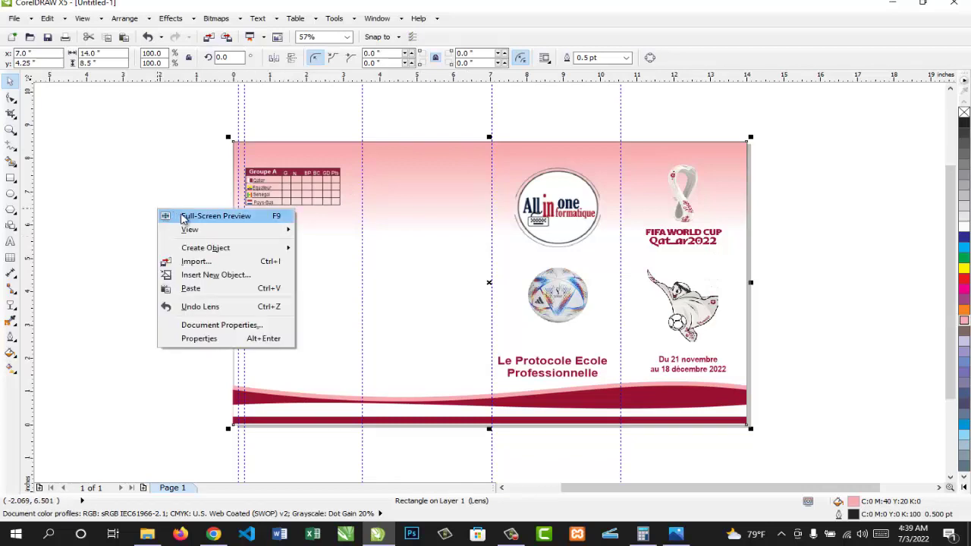
click(184, 219)
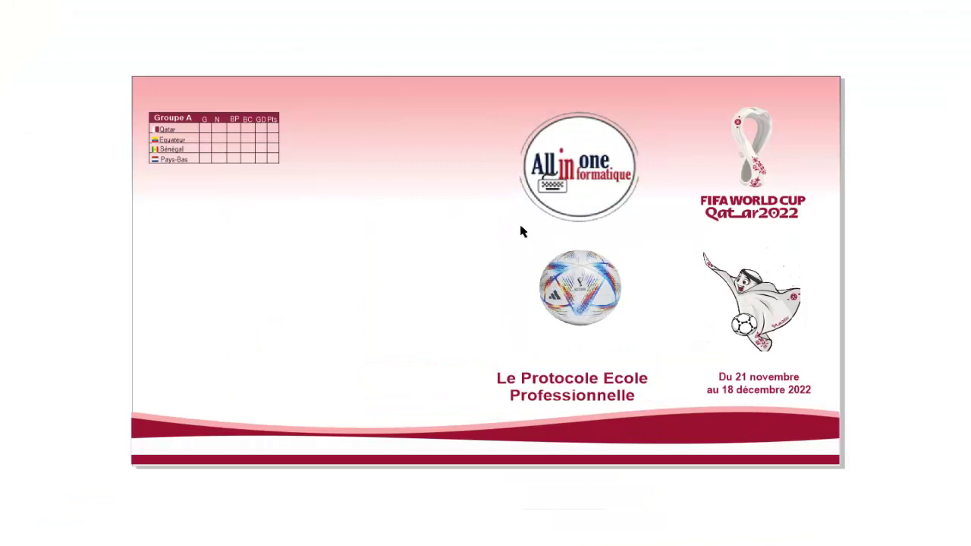